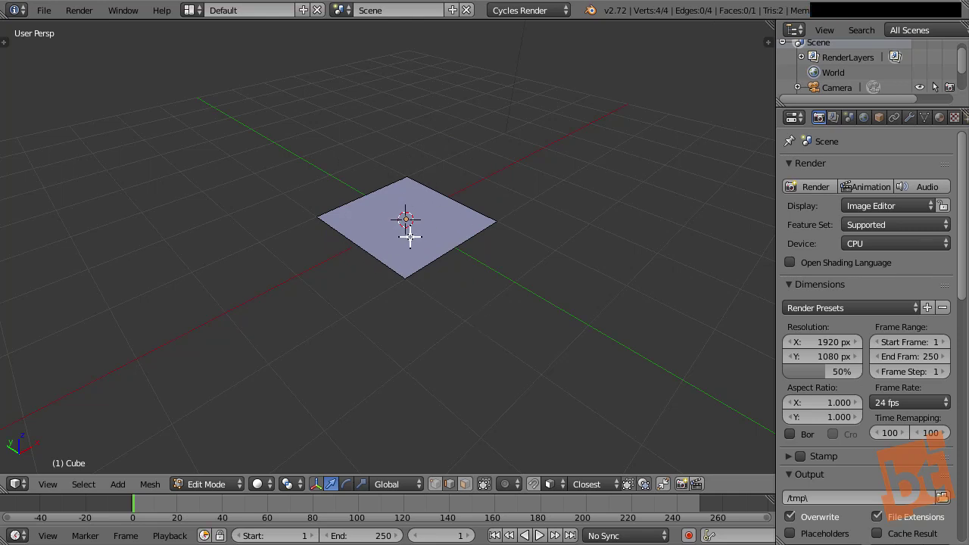
# - Scale the entire plane mesh up to about 3.01 times its size and return to Object Mode
pyautogui.press('a')
pyautogui.press('s')
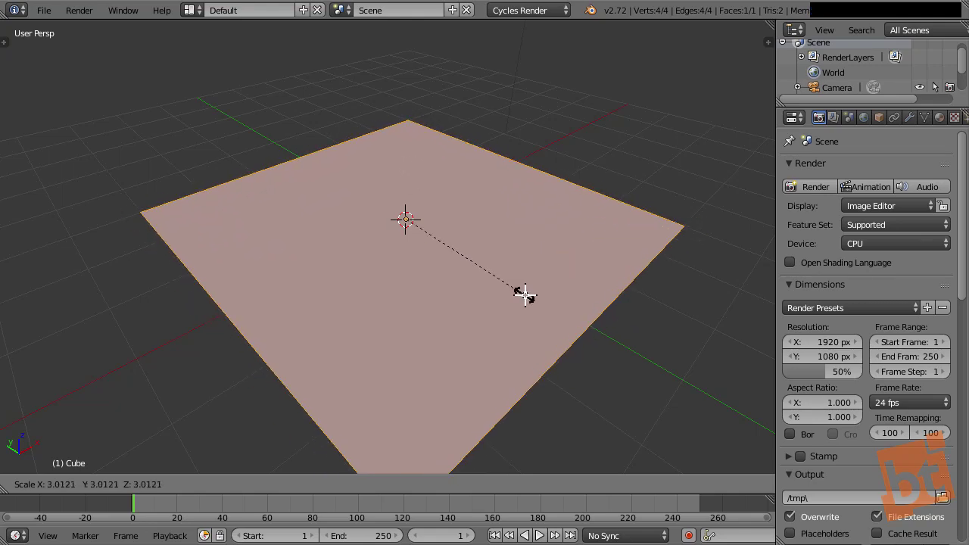
pyautogui.click(524, 294)
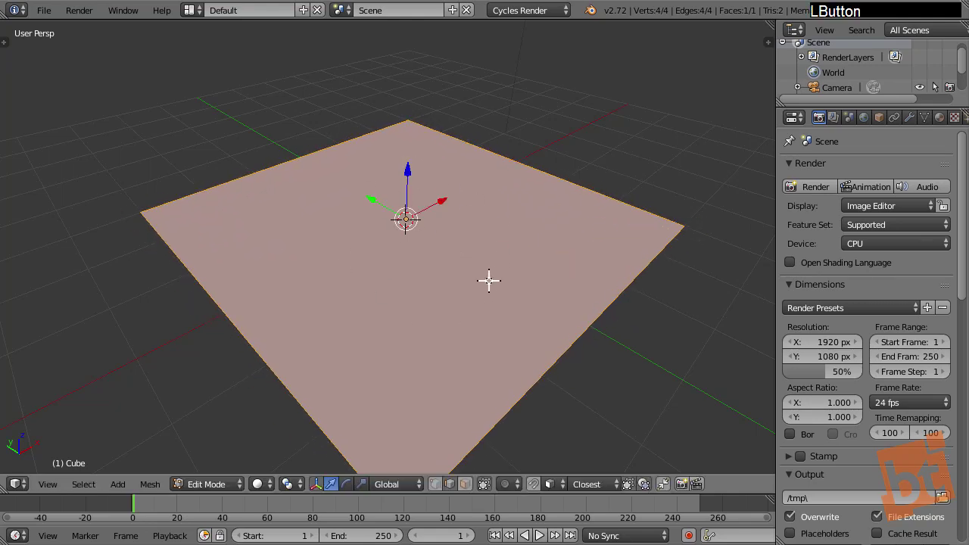
pyautogui.press('Tab')
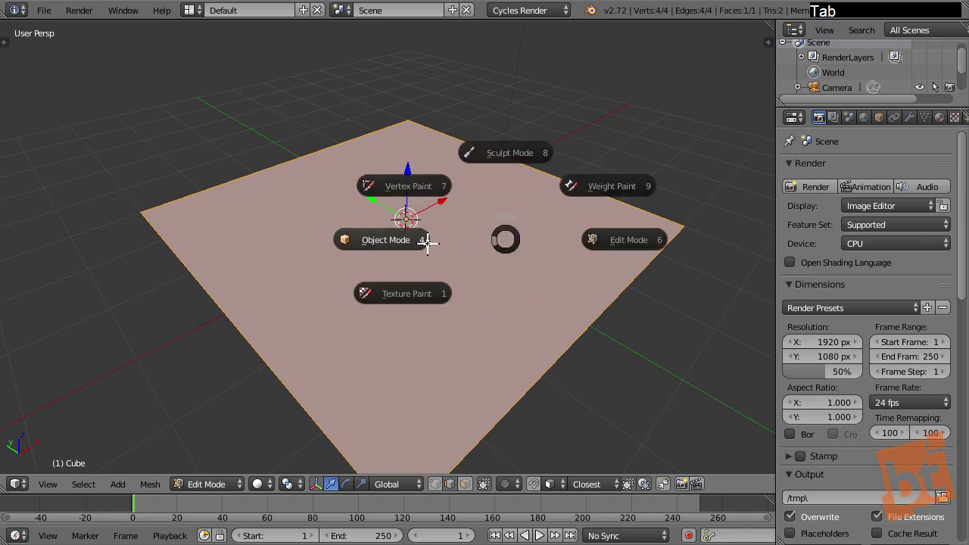
pyautogui.click(428, 244)
# - Add a Subdivision Surface modifier to the plane and set its subdivision type to Simple
pyautogui.keyDown('shift'); pyautogui.moveTo(431, 247); pyautogui.dragTo(491, 292, button='middle'); pyautogui.keyUp('shift')
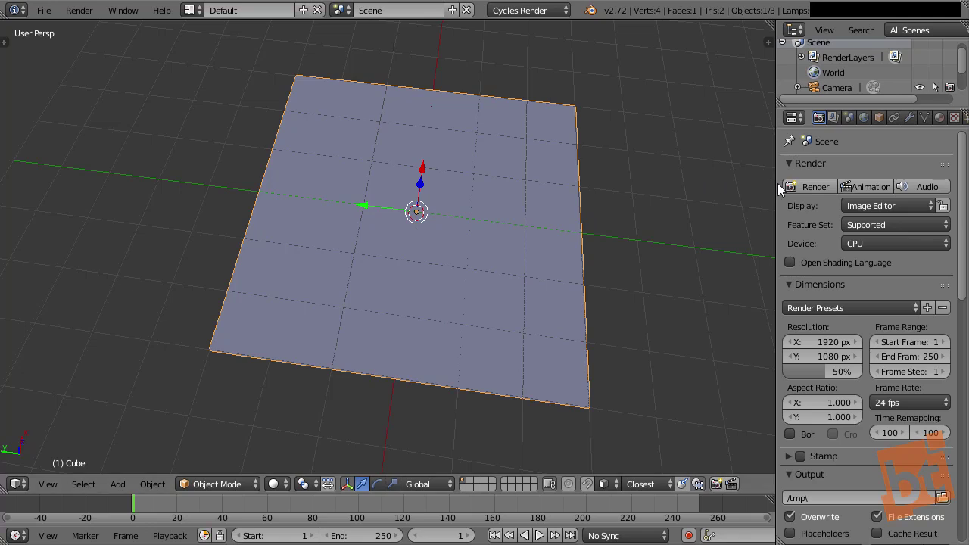
pyautogui.moveTo(774, 183); pyautogui.dragTo(768, 184)
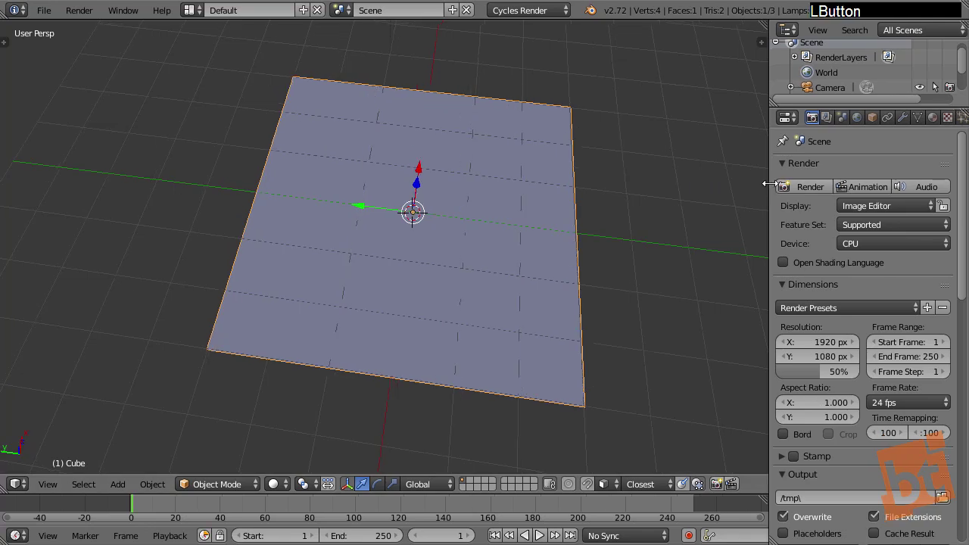
pyautogui.click(902, 117)
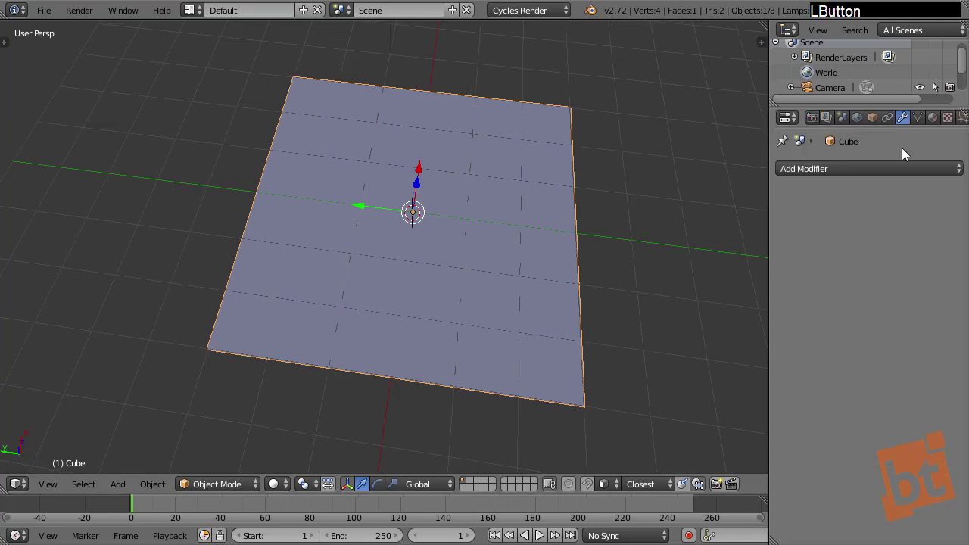
pyautogui.click(901, 168)
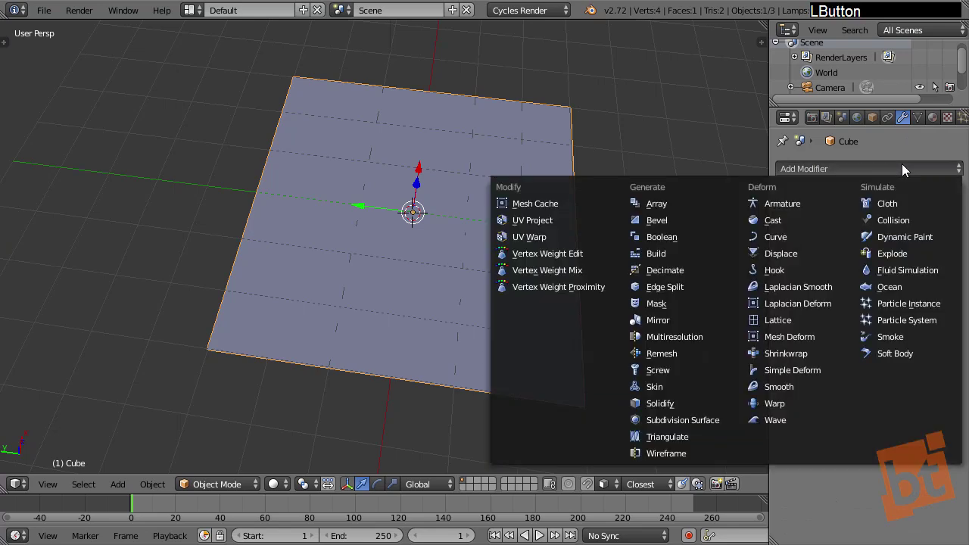
pyautogui.click(679, 418)
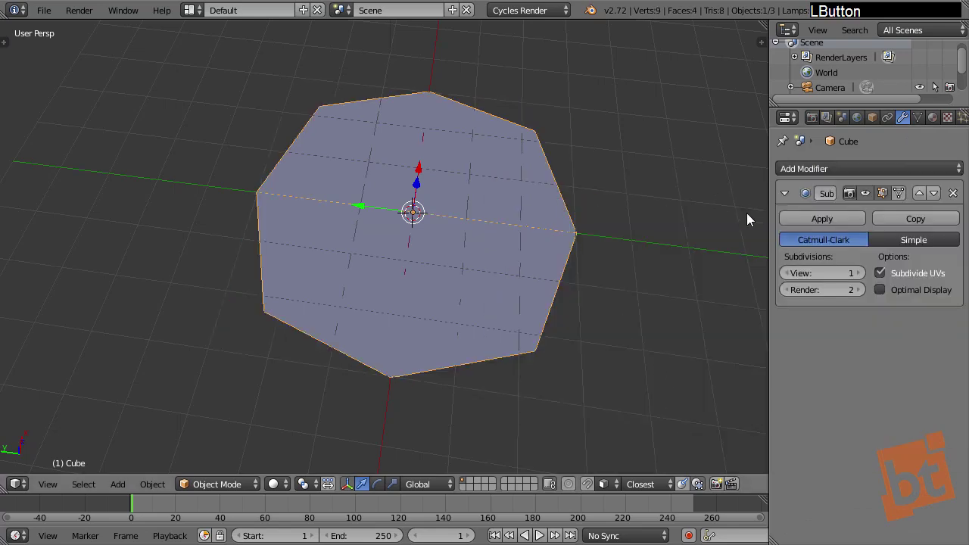
pyautogui.click(915, 241)
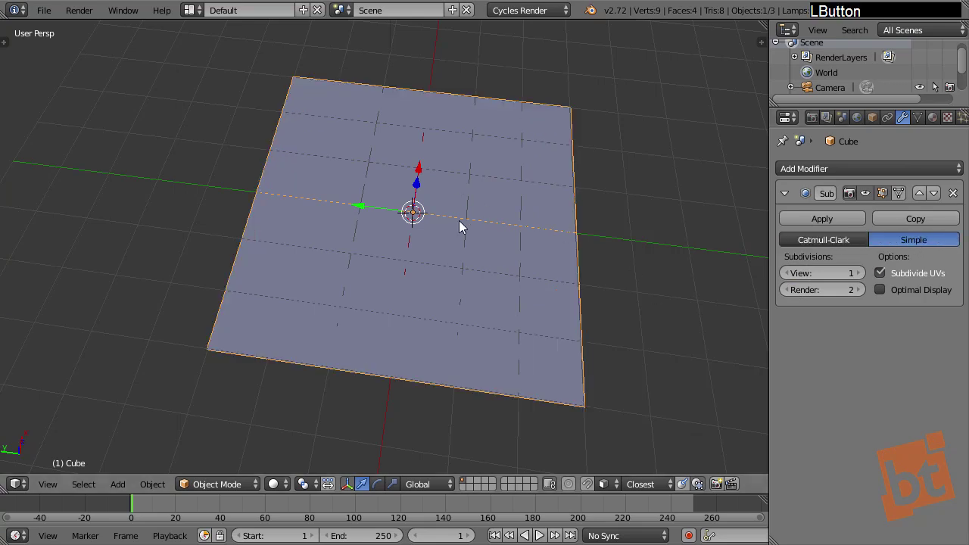
# - Display the plane in wireframe and set the Subdivision Surface modifier's view subdivisions to 4
pyautogui.press('z')
pyautogui.click(562, 223)
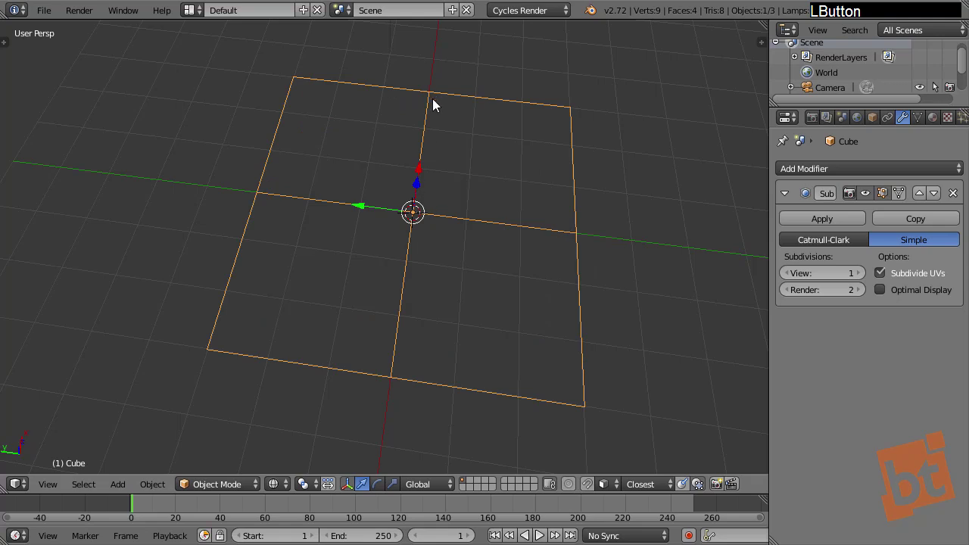
pyautogui.click(858, 276)
pyautogui.click(858, 276)
pyautogui.click(858, 275)
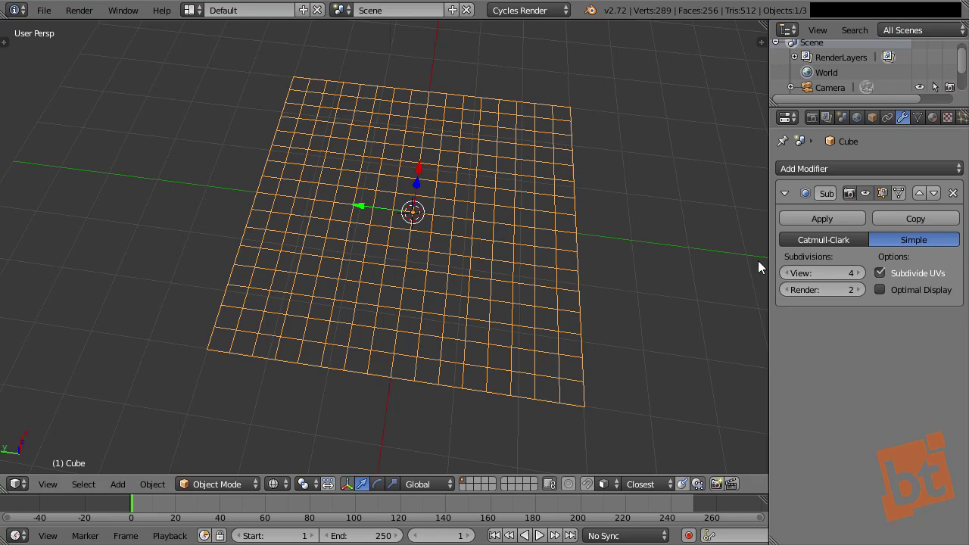
# - Try Catmull-Clark subdivision and revert to Simple, and set the modifier's render subdivisions to 4
pyautogui.click(816, 241)
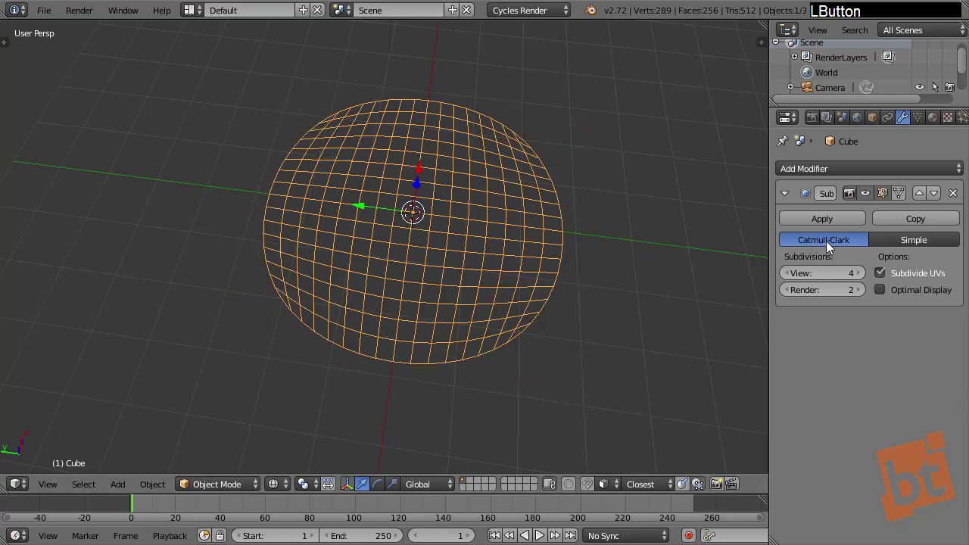
pyautogui.click(905, 239)
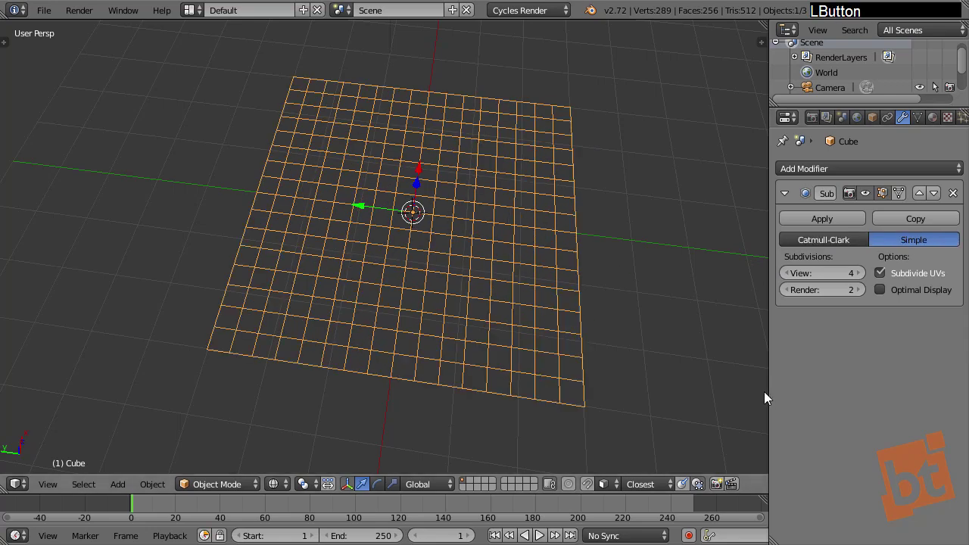
pyautogui.doubleClick(861, 289)
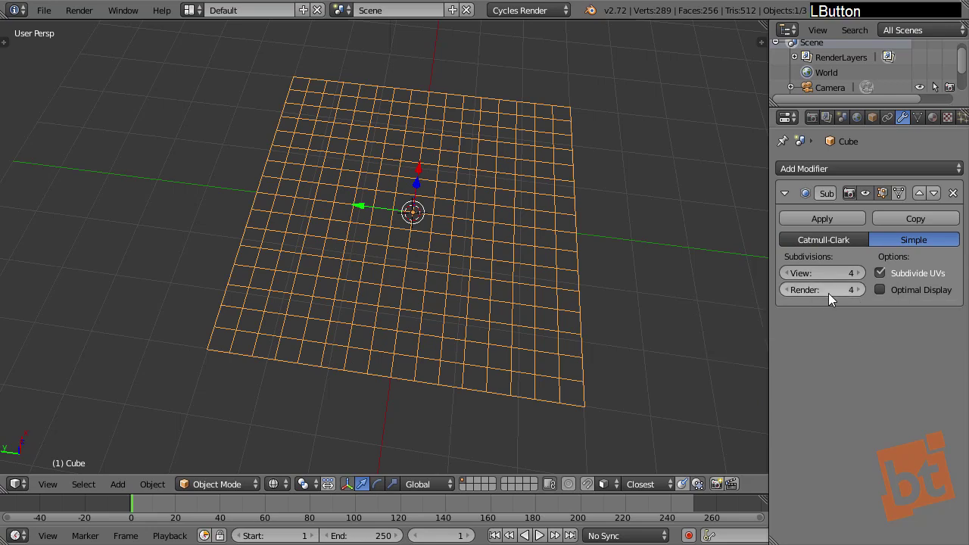
pyautogui.click(784, 193)
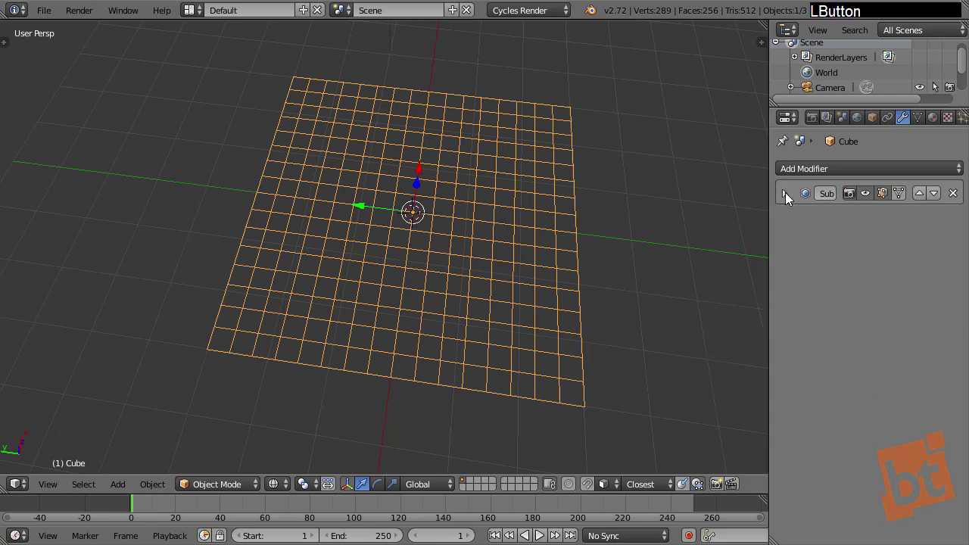
# - Add a Displace modifier to the plane below the Subdivision Surface modifier
pyautogui.click(832, 169)
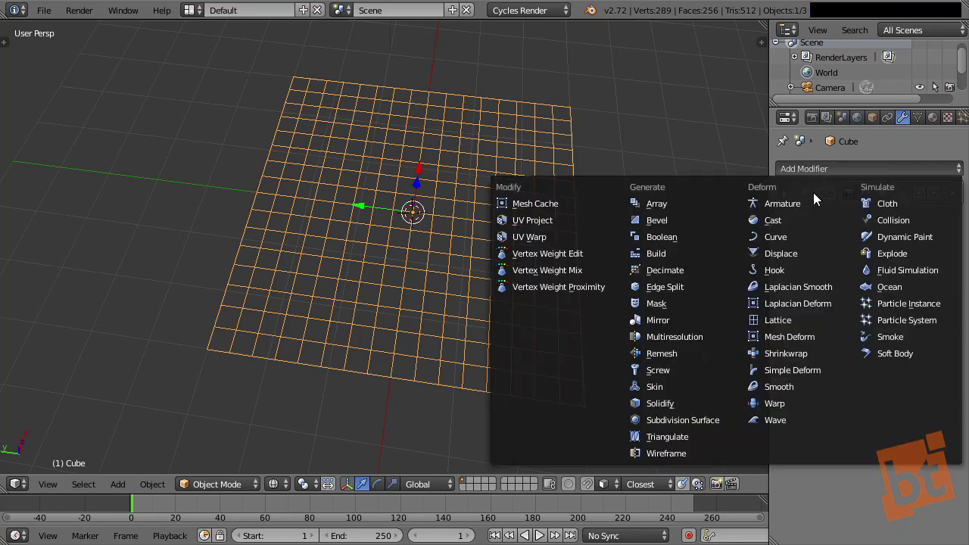
pyautogui.click(782, 254)
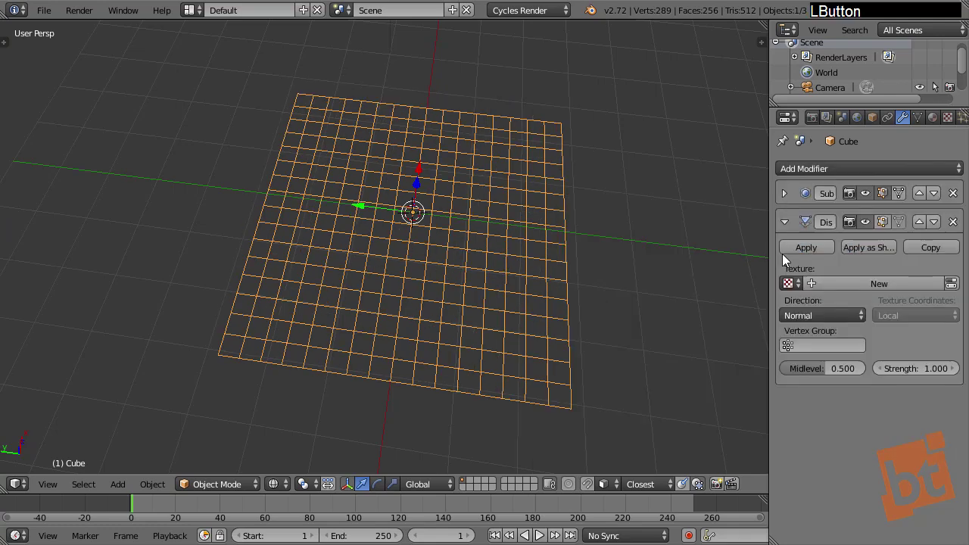
pyautogui.keyDown('shift'); pyautogui.moveTo(663, 347); pyautogui.dragTo(660, 261, button='middle'); pyautogui.keyUp('shift')
pyautogui.keyDown('shift'); pyautogui.moveTo(513, 158); pyautogui.dragTo(522, 265, button='middle'); pyautogui.keyUp('shift')
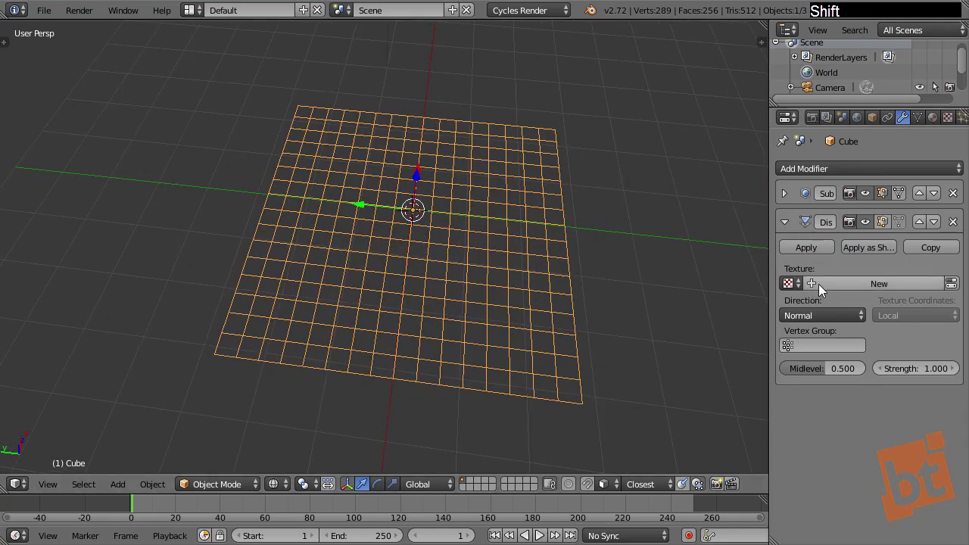
# - Create a new texture for the Displace modifier and name it Displace
pyautogui.click(846, 283)
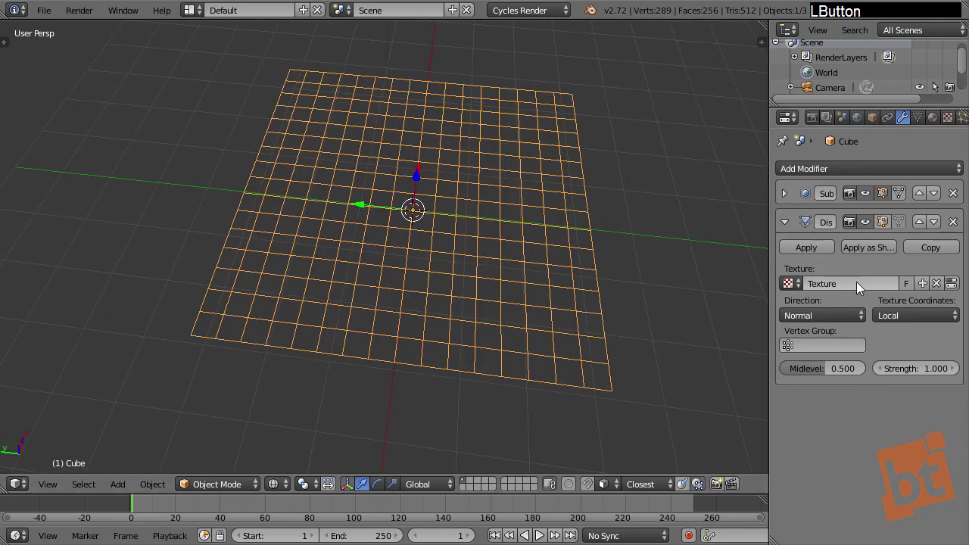
pyautogui.doubleClick(856, 282)
pyautogui.write('Disp')
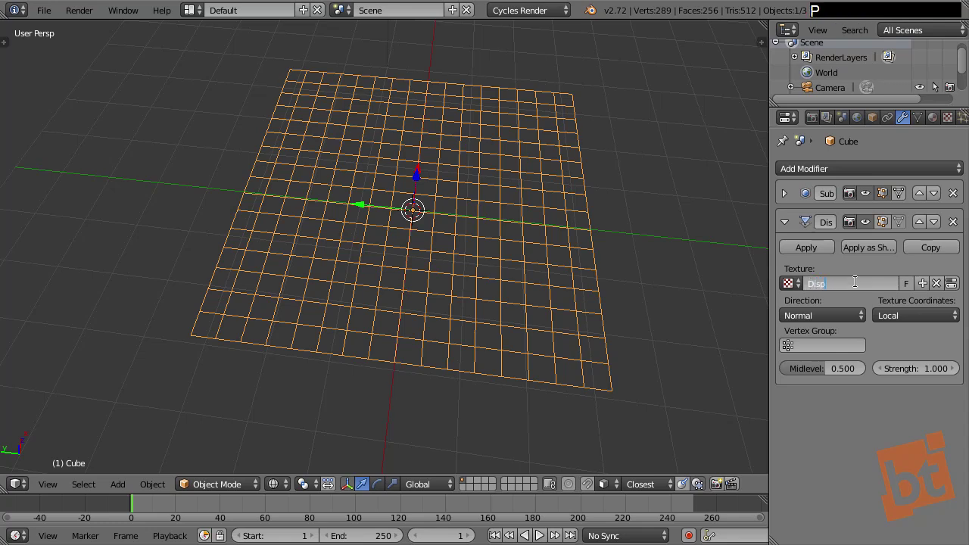
pyautogui.write('lace')
pyautogui.press('Return')
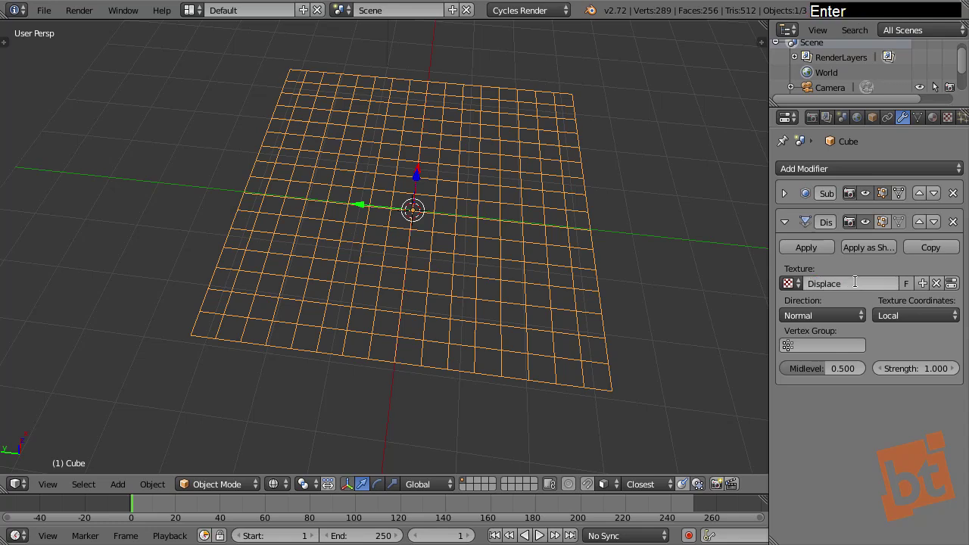
# - Change the type of the Displace texture to Clouds
pyautogui.moveTo(919, 120); pyautogui.dragTo(874, 120, button='middle')
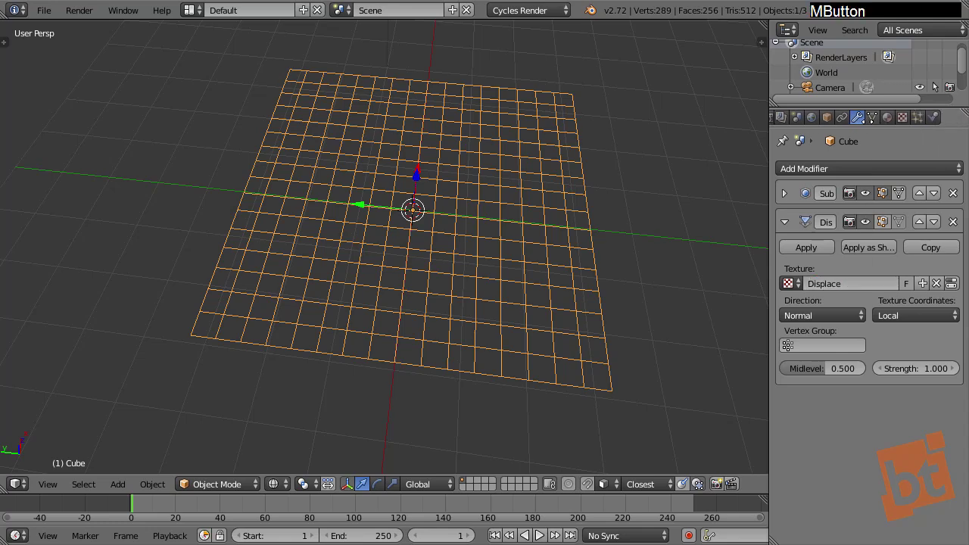
pyautogui.click(896, 118)
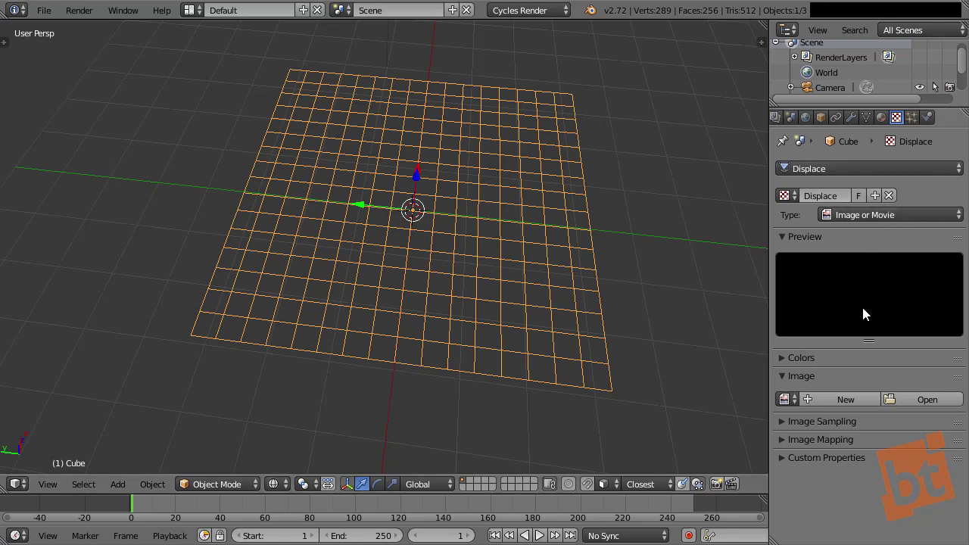
pyautogui.moveTo(863, 309); pyautogui.dragTo(860, 353, button='middle')
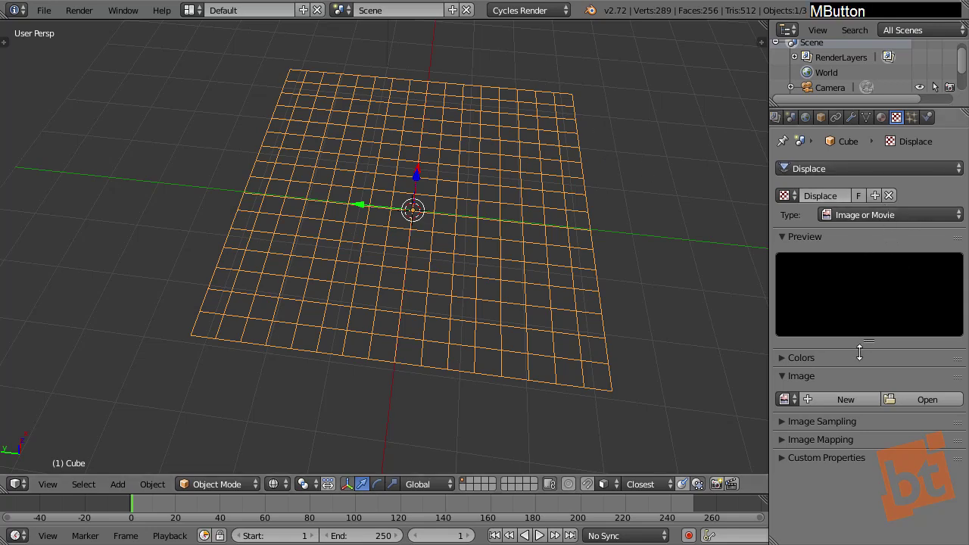
pyautogui.click(880, 215)
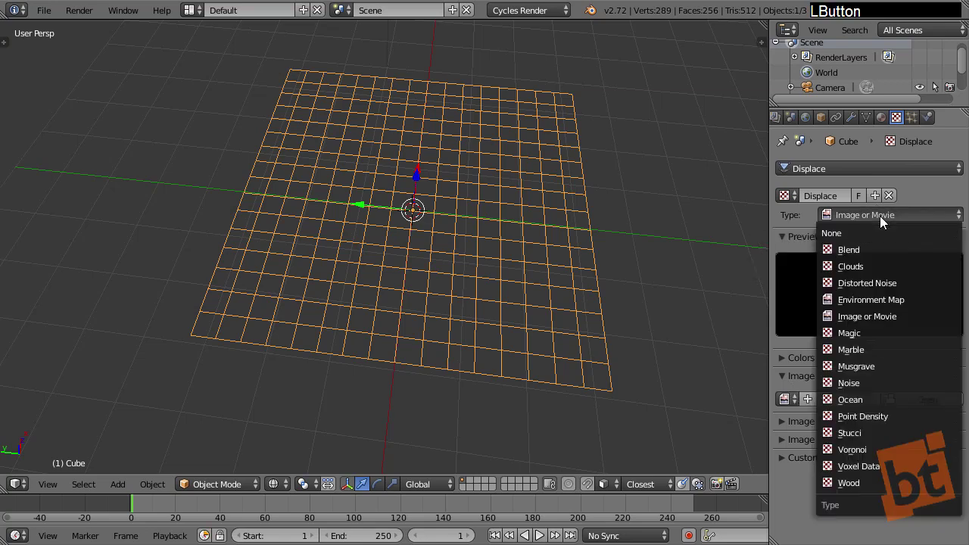
pyautogui.click(869, 264)
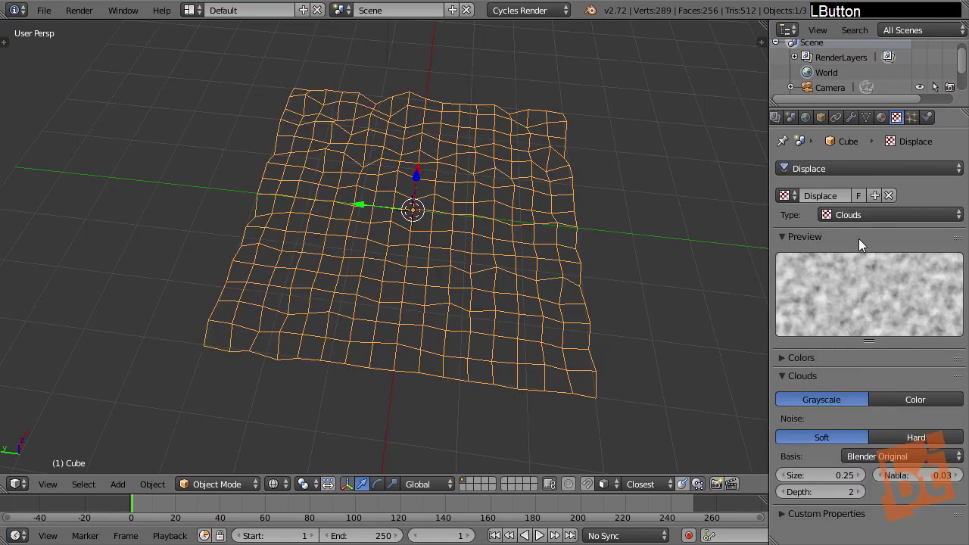
# - Show the displaced plane in Solid shading instead of wireframe
pyautogui.moveTo(450, 277); pyautogui.dragTo(439, 205, button='middle')
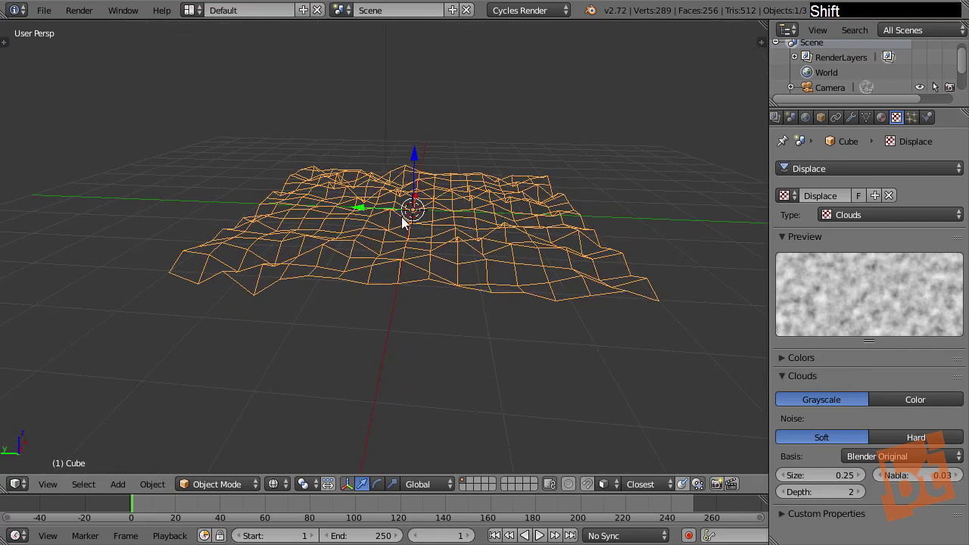
pyautogui.press('z')
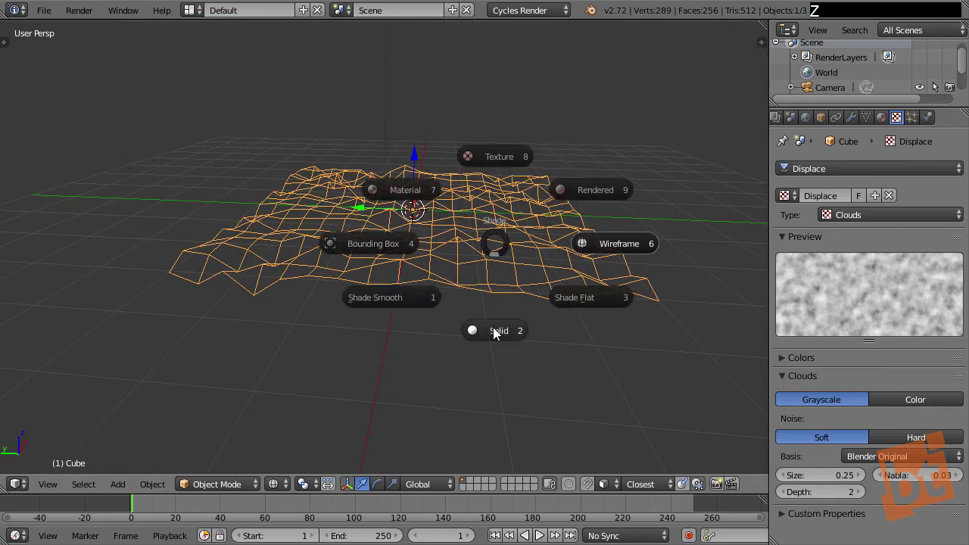
pyautogui.click(493, 331)
pyautogui.moveTo(492, 314)
pyautogui.mouseDown(button='middle')
pyautogui.moveTo(492, 284)
pyautogui.moveTo(485, 287)
pyautogui.mouseUp(button='middle')
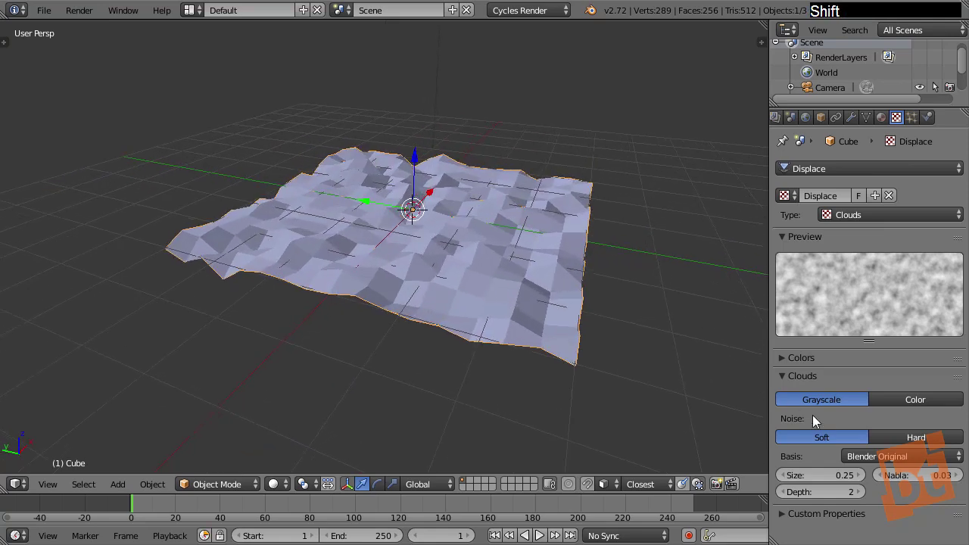
# - Set the size of the Clouds texture to 0.45
pyautogui.moveTo(830, 425); pyautogui.dragTo(825, 400, button='middle')
pyautogui.click(822, 479)
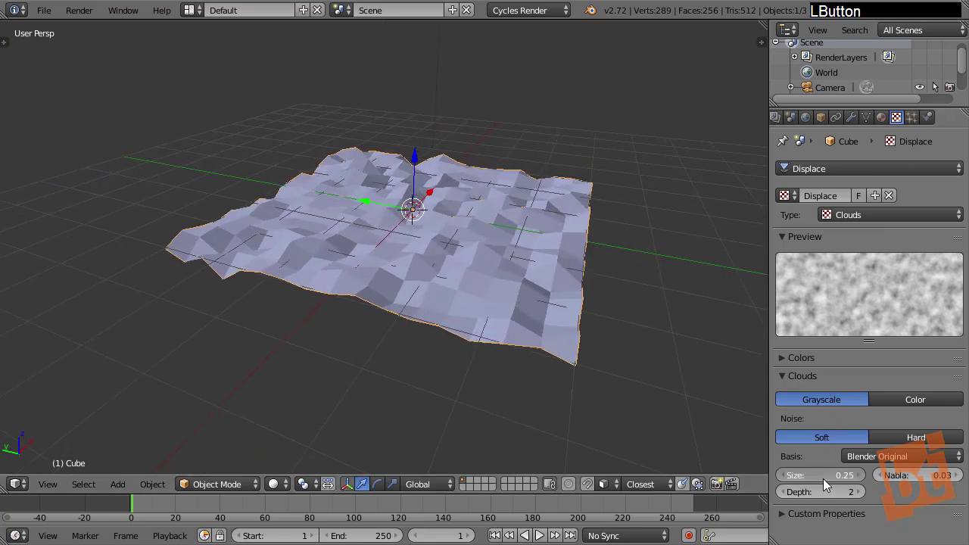
pyautogui.moveTo(823, 479); pyautogui.dragTo(815, 475)
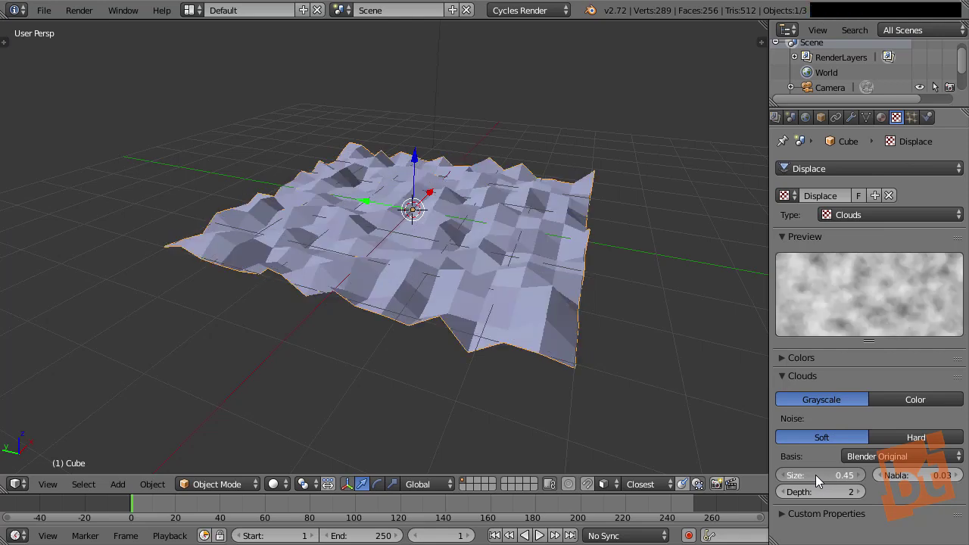
pyautogui.rightClick(486, 248)
pyautogui.moveTo(486, 249); pyautogui.dragTo(523, 284, button='middle')
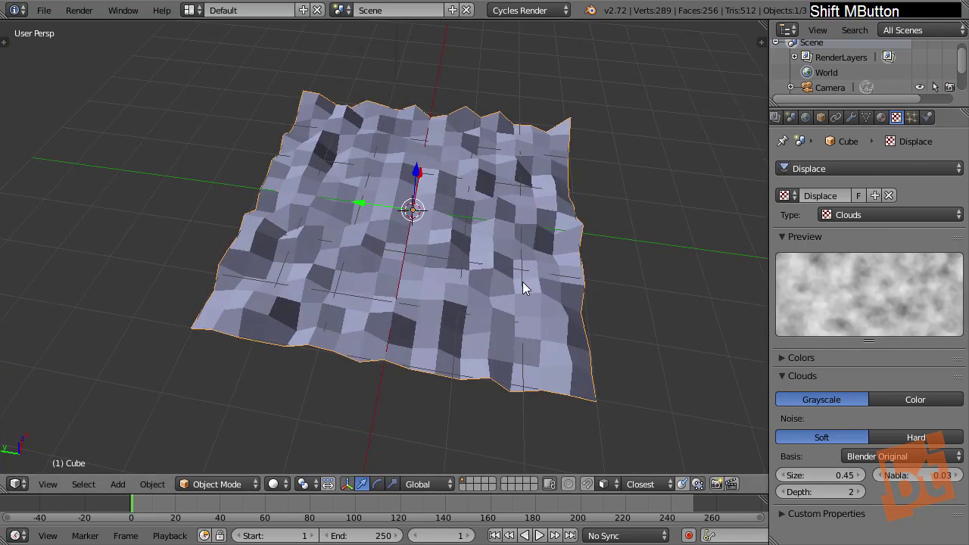
# - Duplicate the Simple Subdivision Surface modifier above the Displace modifier and collapse the settings of the original
pyautogui.click(851, 117)
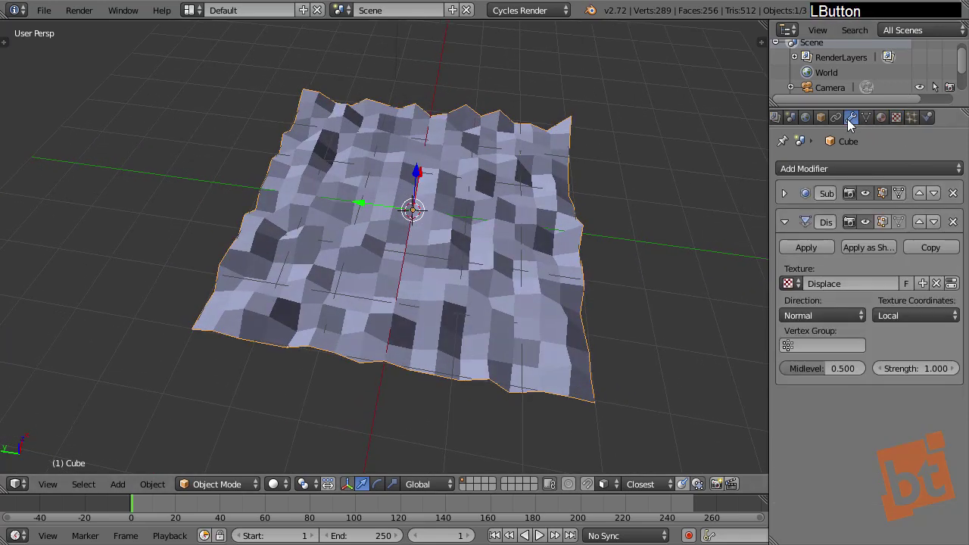
pyautogui.click(785, 193)
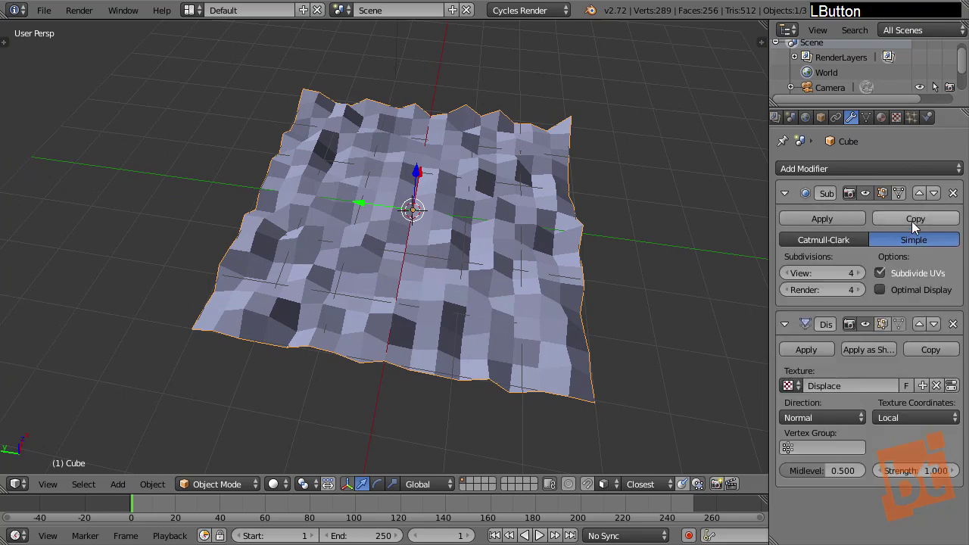
pyautogui.click(912, 220)
pyautogui.click(787, 192)
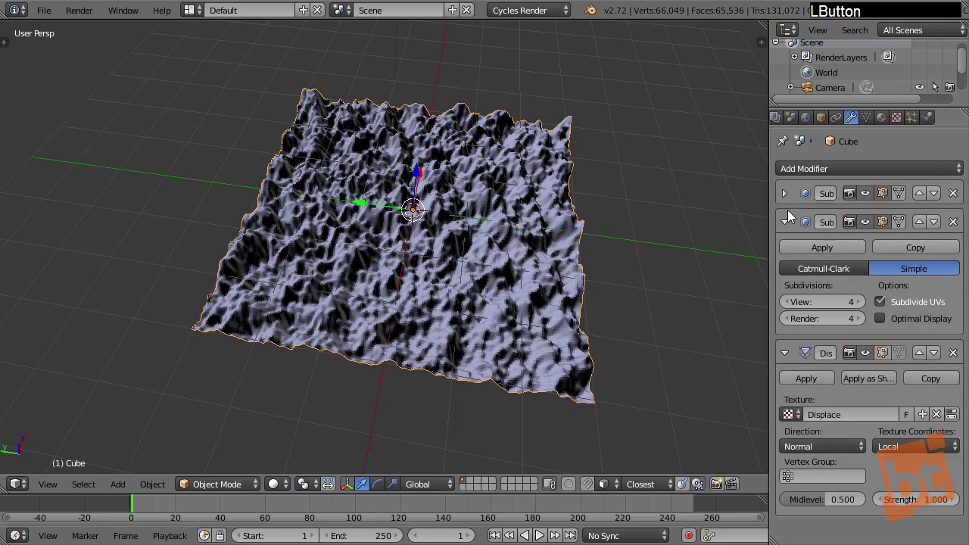
# - Set the View subdivisions of the second Subdivision Surface modifier to 1
pyautogui.click(786, 302)
pyautogui.click(786, 303)
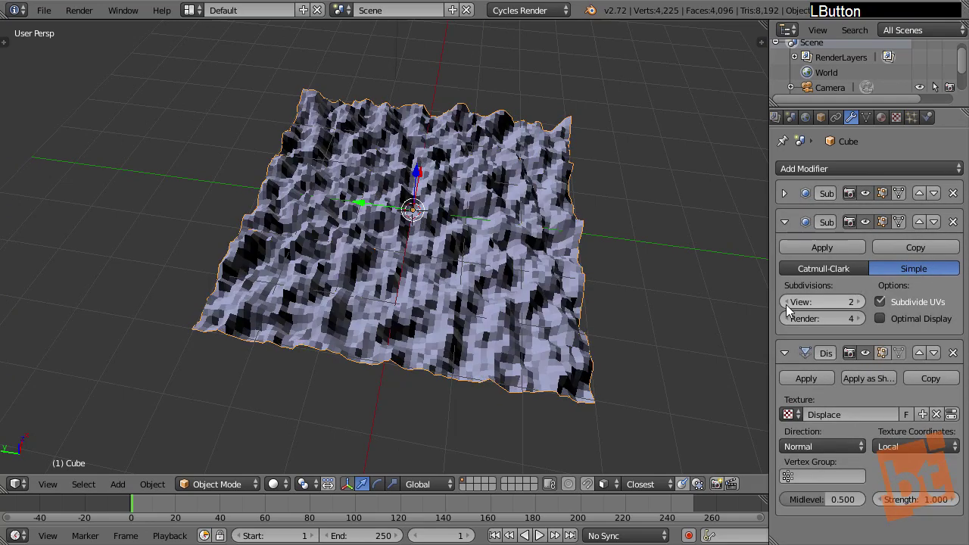
pyautogui.click(787, 303)
pyautogui.click(786, 303)
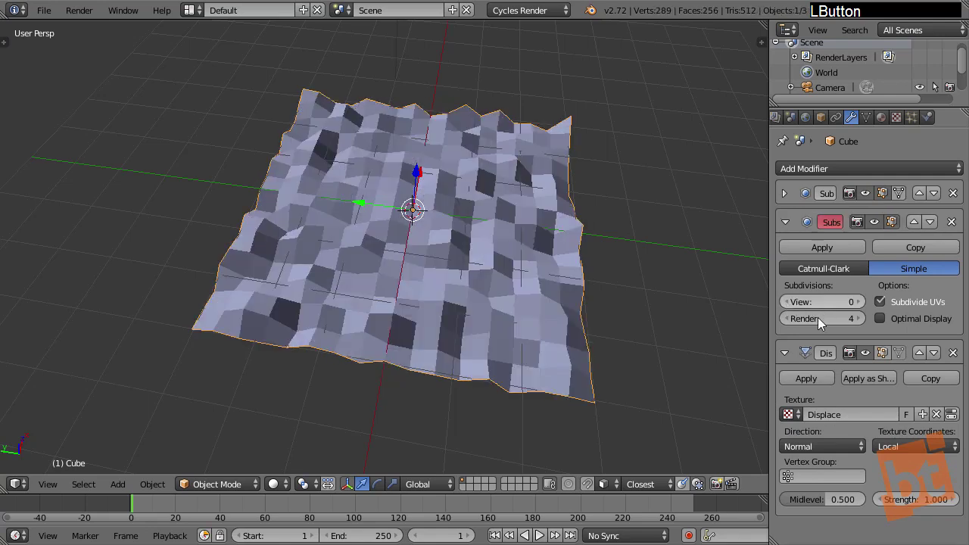
pyautogui.click(858, 302)
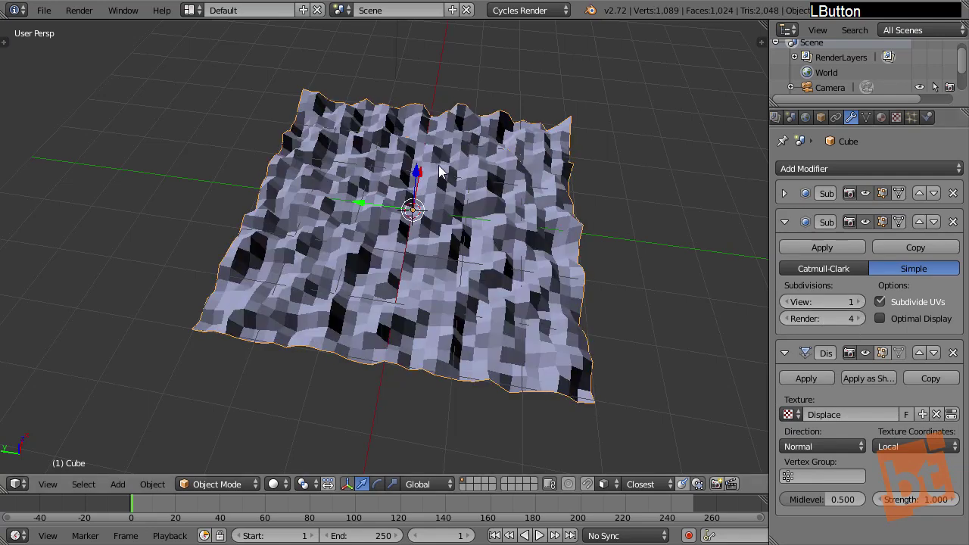
# - Look at the surface from the top, collapse the second Subdivision Surface settings and add a Triangulate modifier
pyautogui.moveTo(440, 170); pyautogui.dragTo(506, 308, button='middle')
pyautogui.scroll(1, 446, 197)
pyautogui.press('KP_7')
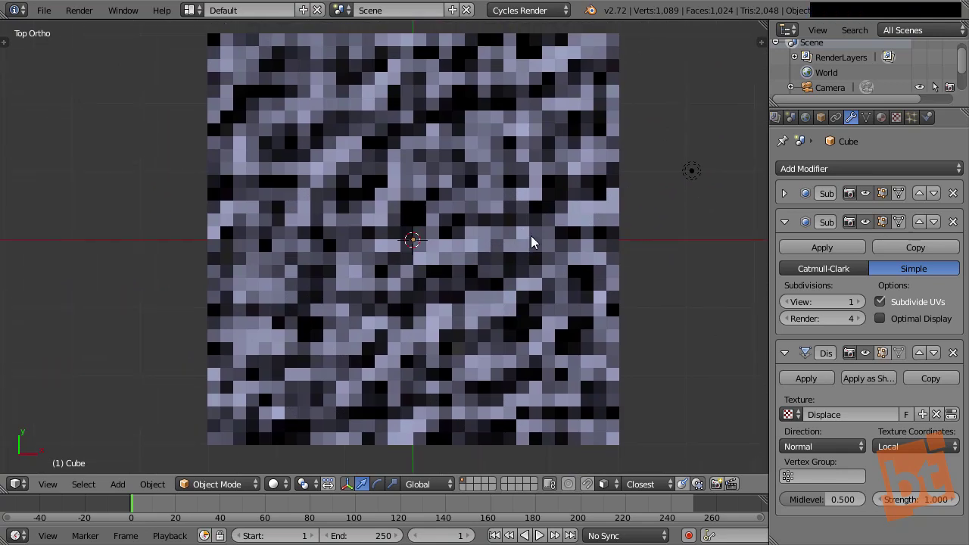
pyautogui.click(784, 222)
pyautogui.click(821, 170)
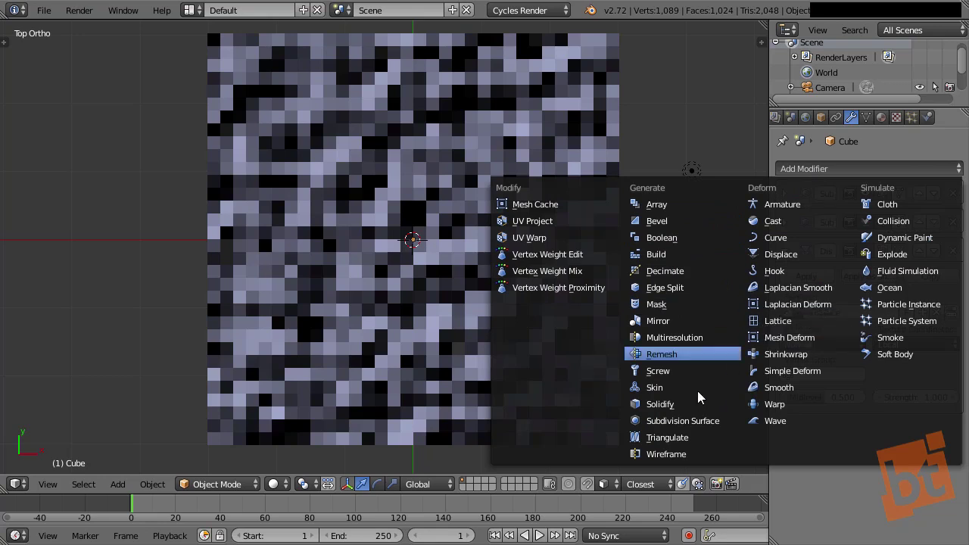
pyautogui.click(677, 439)
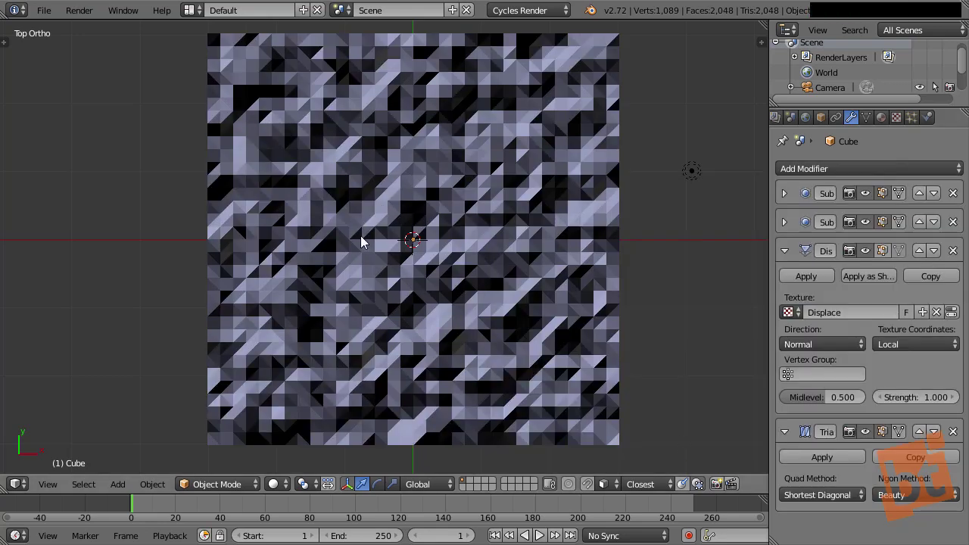
# - Display the triangulated surface in Wireframe and collapse the Displace modifier's settings
pyautogui.keyDown('shift'); pyautogui.moveTo(466, 274); pyautogui.dragTo(478, 273, button='middle'); pyautogui.keyUp('shift')
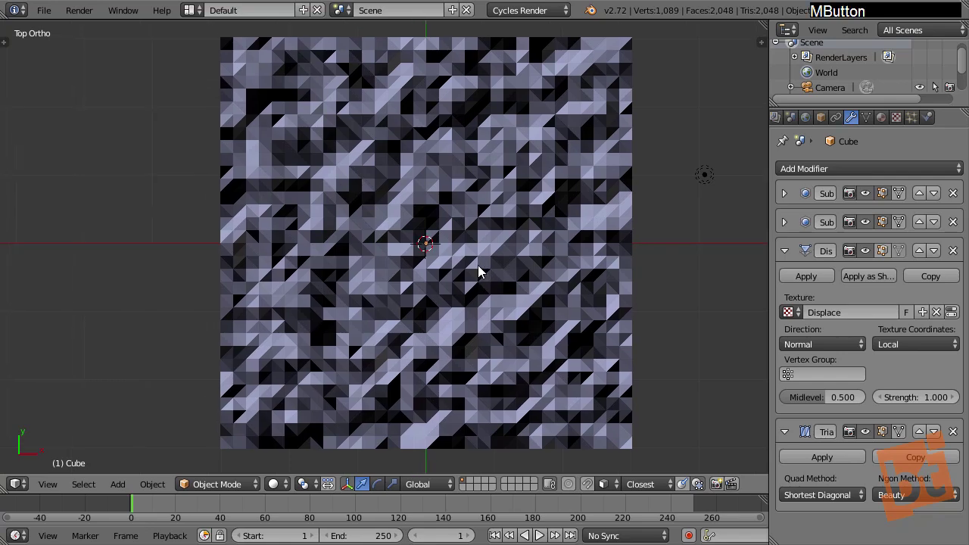
pyautogui.press('z')
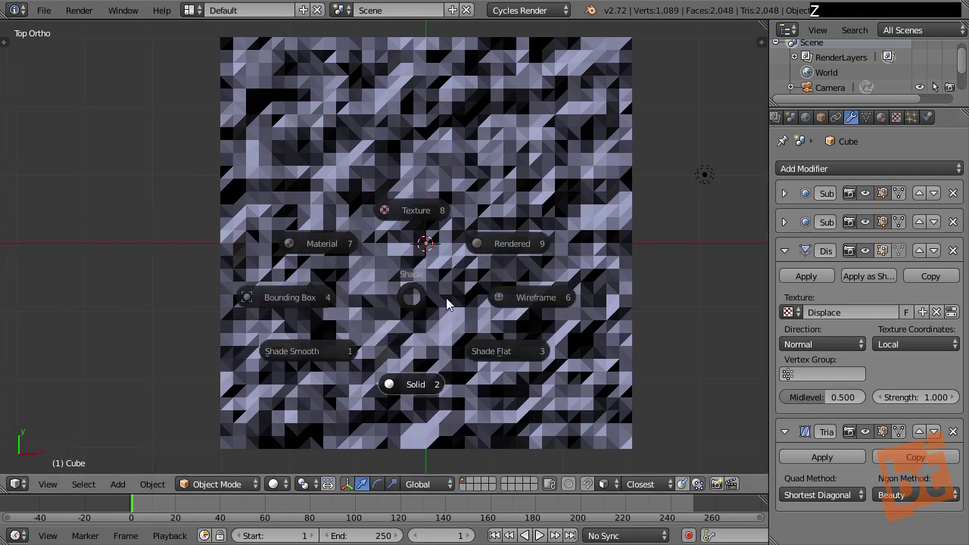
pyautogui.click(562, 306)
pyautogui.keyDown('shift'); pyautogui.moveTo(449, 232); pyautogui.dragTo(474, 243, button='middle'); pyautogui.keyUp('shift')
pyautogui.scroll(4, 473, 243)
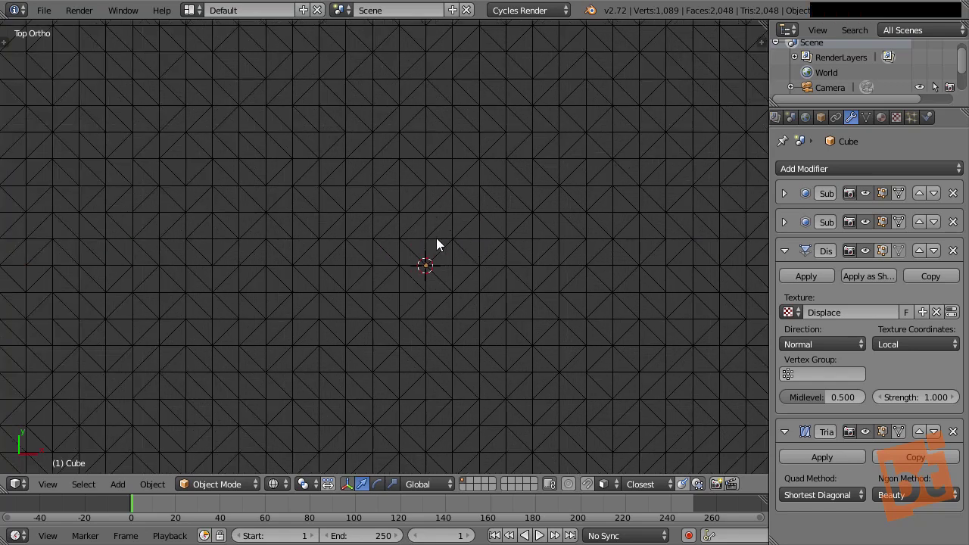
pyautogui.middleClick(844, 311)
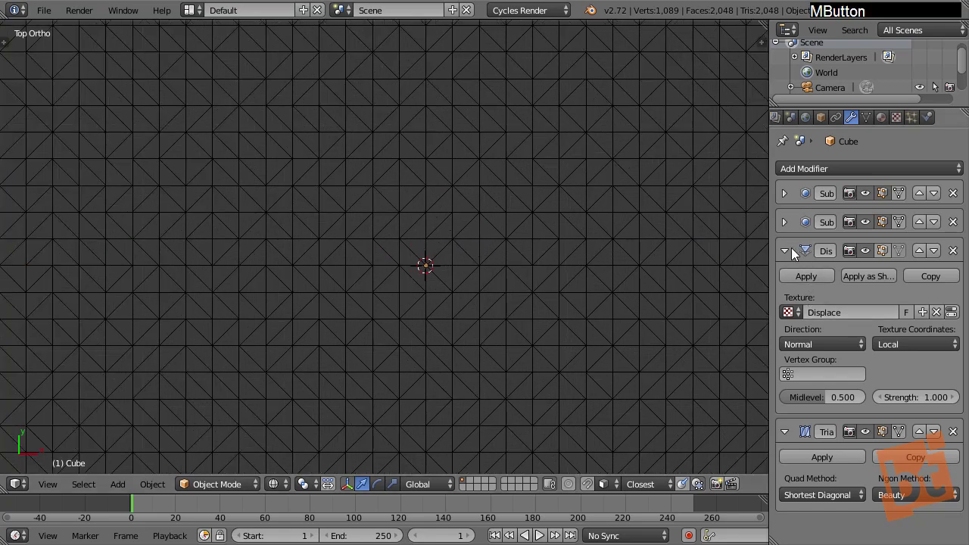
pyautogui.click(786, 250)
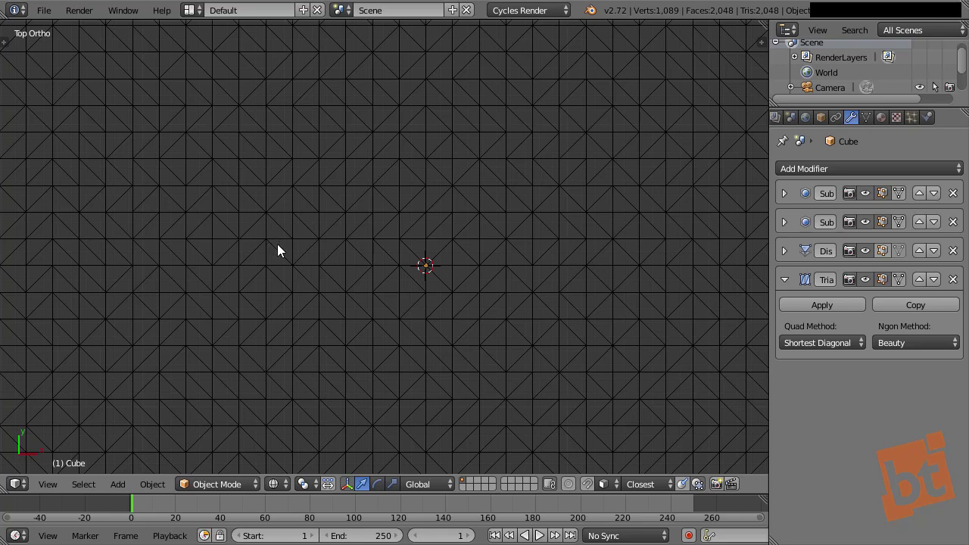
# - Try the Fixed and Fixed Alternate quad methods in the Triangulate modifier
pyautogui.click(849, 341)
pyautogui.click(819, 311)
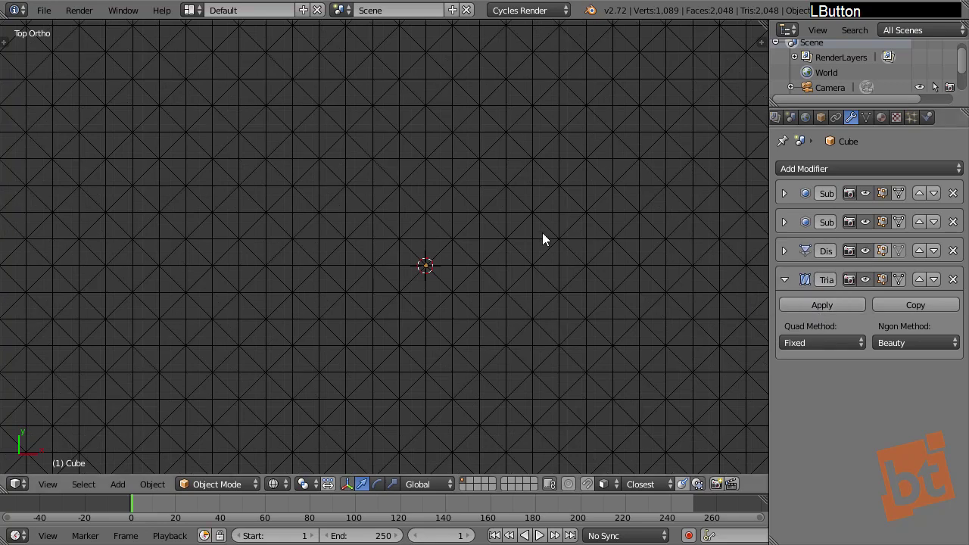
pyautogui.scroll(-4, 525, 264)
pyautogui.keyDown('shift'); pyautogui.moveTo(542, 232); pyautogui.dragTo(379, 179, button='middle'); pyautogui.keyUp('shift')
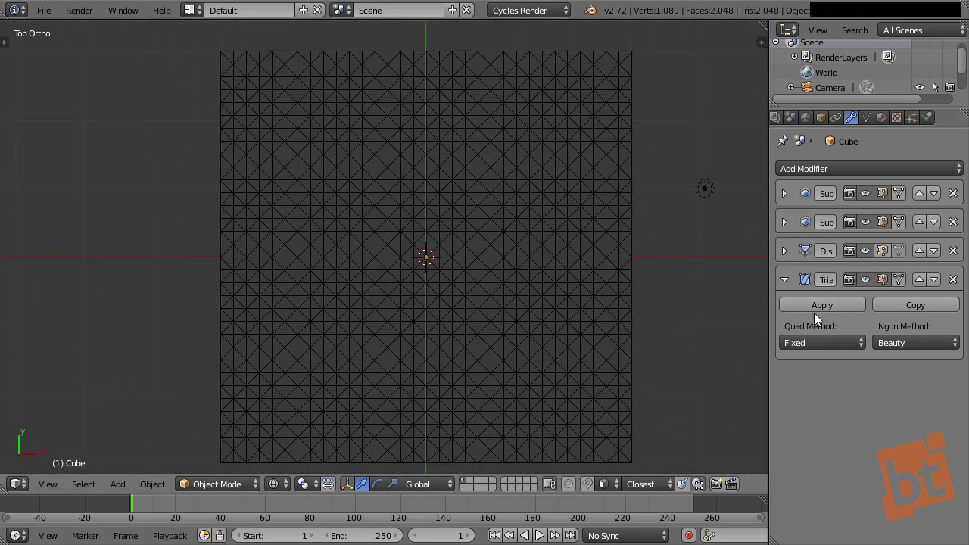
pyautogui.click(829, 338)
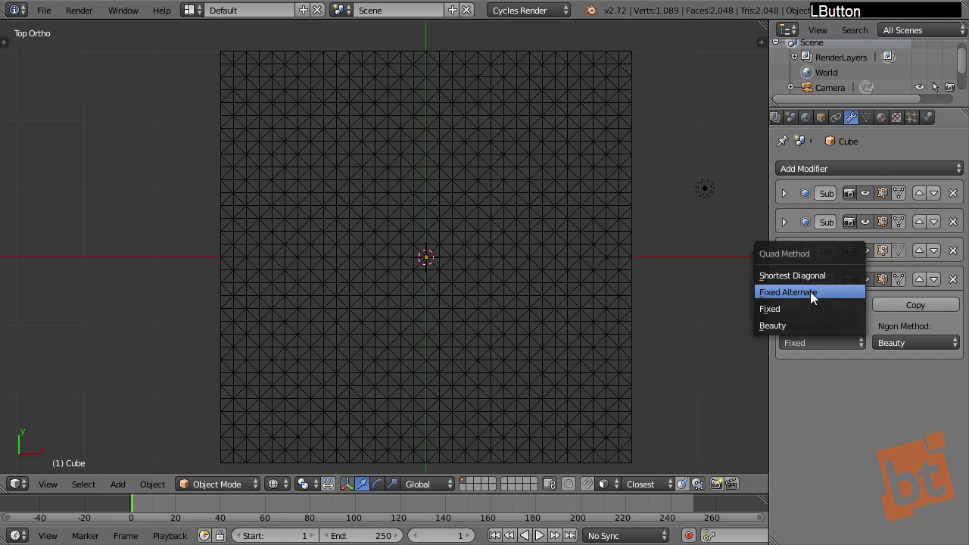
pyautogui.click(810, 292)
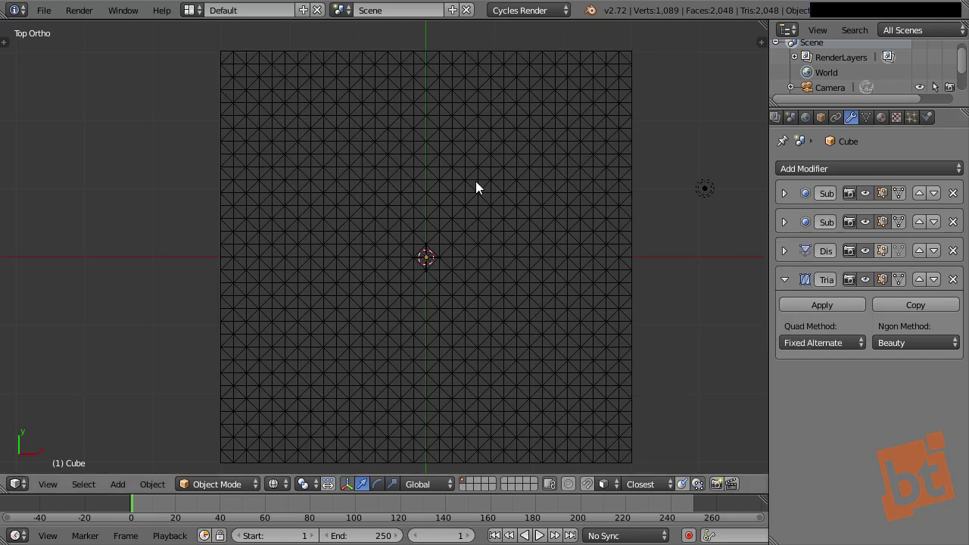
# - Try the Beauty quad method in the Triangulate modifier and inspect the triangle pattern up close
pyautogui.click(819, 343)
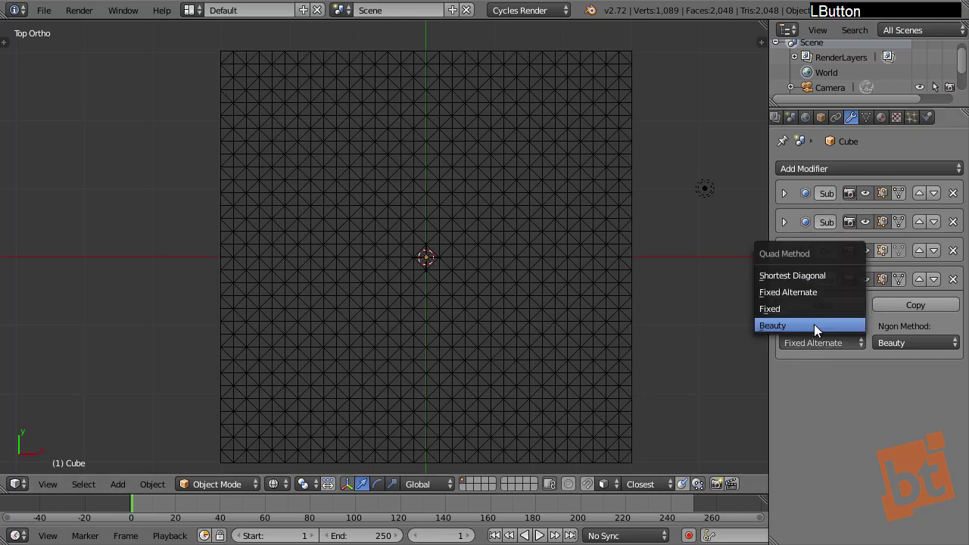
pyautogui.click(816, 325)
pyautogui.scroll(4, 485, 277)
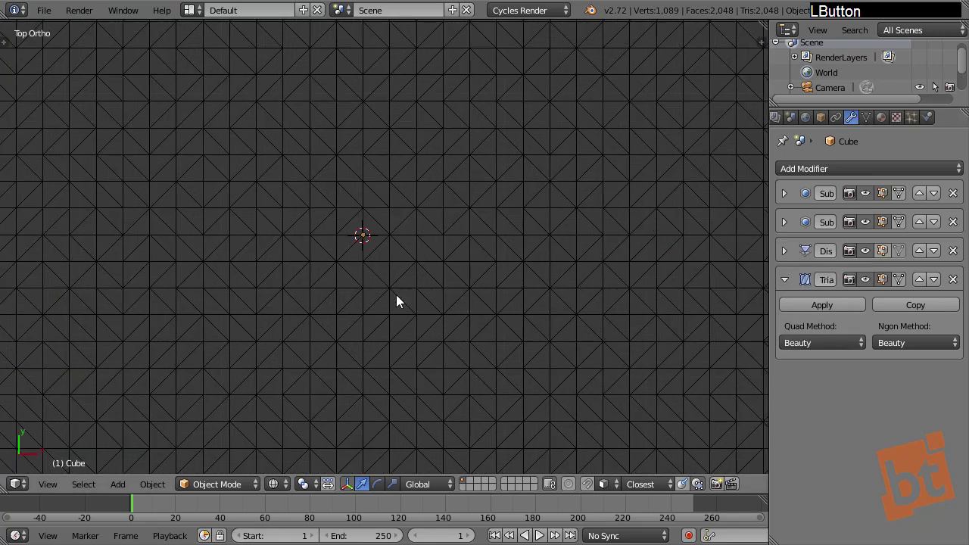
pyautogui.keyDown('shift'); pyautogui.moveTo(399, 310); pyautogui.dragTo(463, 340, button='middle'); pyautogui.keyUp('shift')
pyautogui.keyDown('shift'); pyautogui.moveTo(418, 269); pyautogui.dragTo(420, 267, button='middle'); pyautogui.keyUp('shift')
# - Set the Triangulate modifier's quad method to Shortest Diagonal and inspect the resulting triangle pattern
pyautogui.click(819, 342)
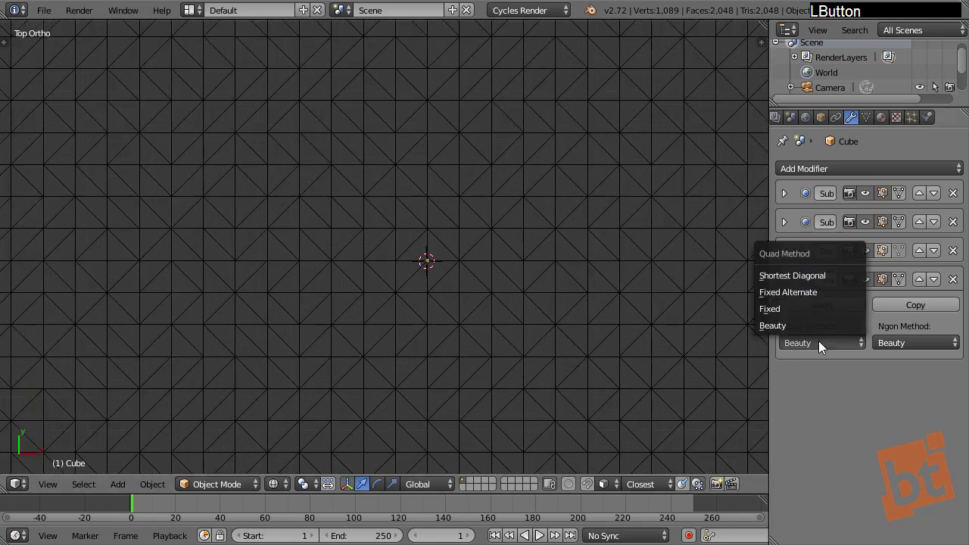
pyautogui.click(820, 276)
pyautogui.keyDown('shift'); pyautogui.moveTo(486, 314); pyautogui.dragTo(479, 307, button='middle'); pyautogui.keyUp('shift')
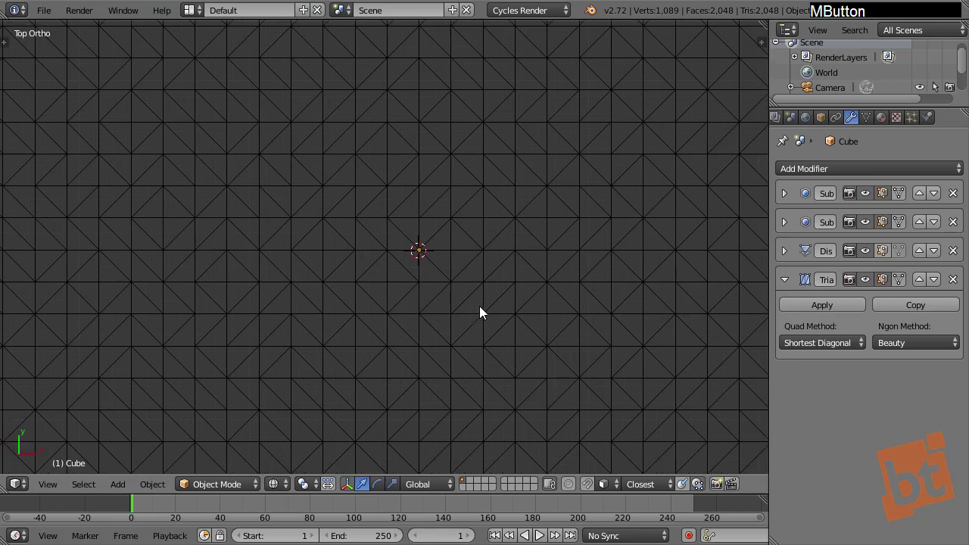
pyautogui.press('F9')
pyautogui.keyDown('shift'); pyautogui.moveTo(385, 225); pyautogui.dragTo(479, 240, button='middle'); pyautogui.keyUp('shift')
pyautogui.keyDown('ctrl'); pyautogui.moveTo(412, 252); pyautogui.dragTo(324, 78, button='middle'); pyautogui.keyUp('ctrl')
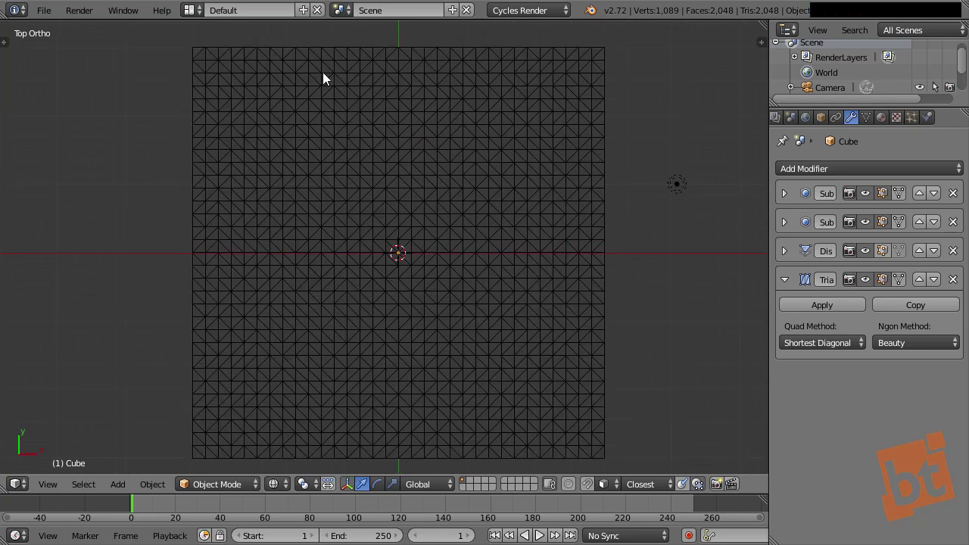
pyautogui.keyDown('ctrl'); pyautogui.moveTo(429, 219); pyautogui.dragTo(464, 225, button='middle'); pyautogui.keyUp('ctrl')
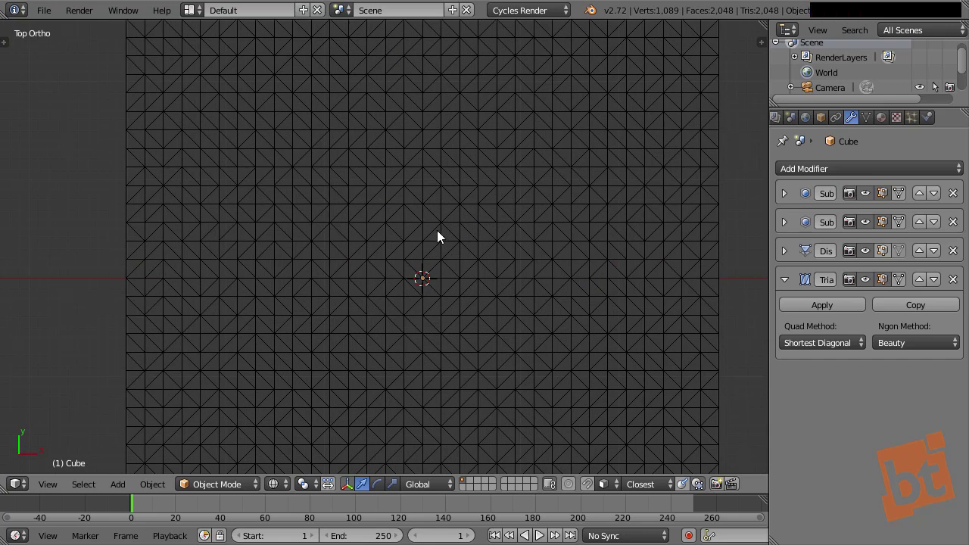
pyautogui.scroll(4, 383, 198)
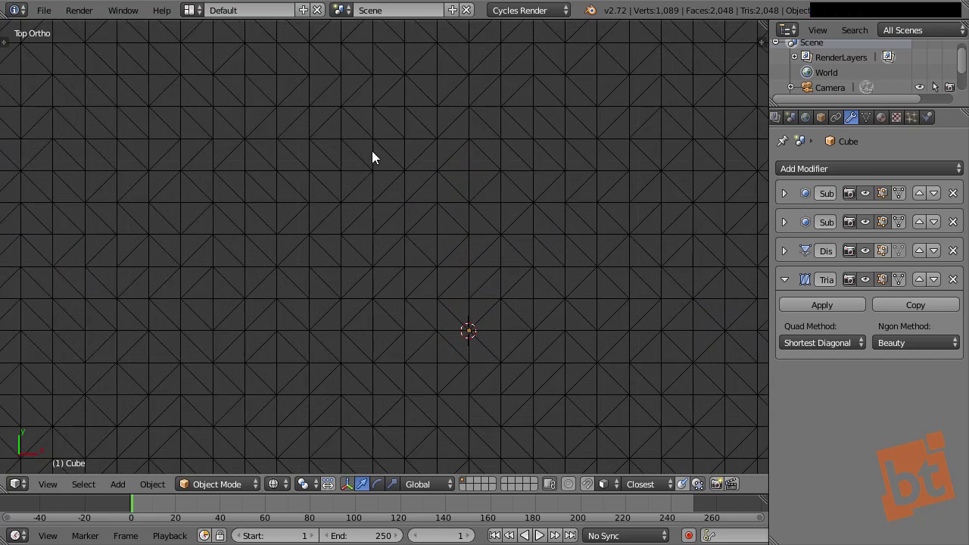
# - Return the top view to Solid shading and select the displaced surface
pyautogui.press('z')
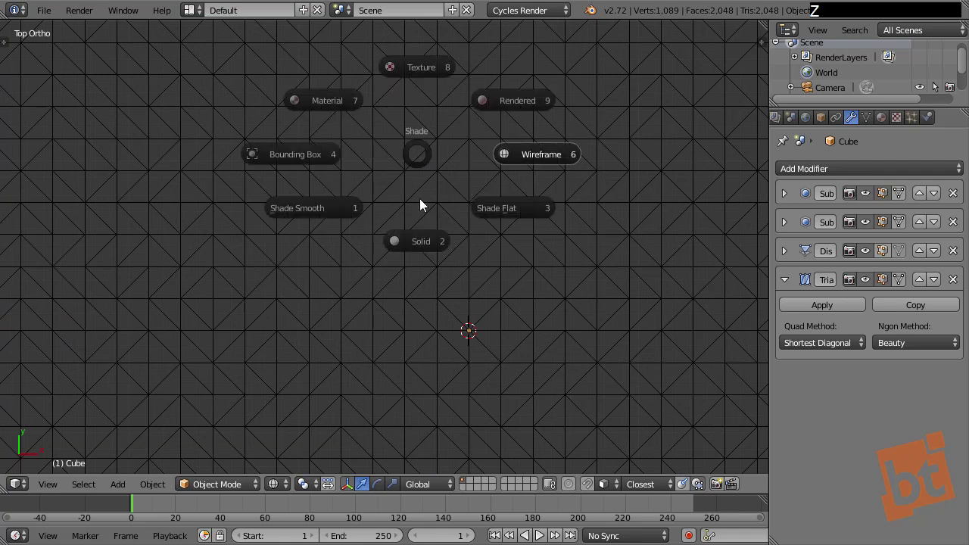
pyautogui.click(415, 240)
pyautogui.moveTo(443, 303)
pyautogui.keyDown('shift'); pyautogui.mouseDown(button='middle')
pyautogui.moveTo(351, 209)
pyautogui.moveTo(447, 210)
pyautogui.mouseUp(button='middle'); pyautogui.keyUp('shift')
pyautogui.scroll(-4, 351, 210)
pyautogui.rightClick(392, 188)
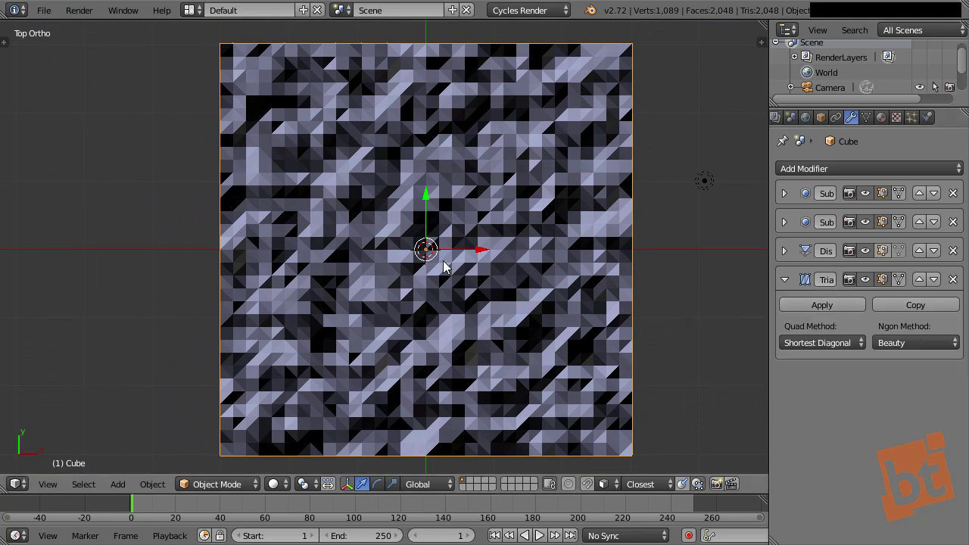
# - Preview smooth shading on the displaced surface and return it to flat shading
pyautogui.press('t')
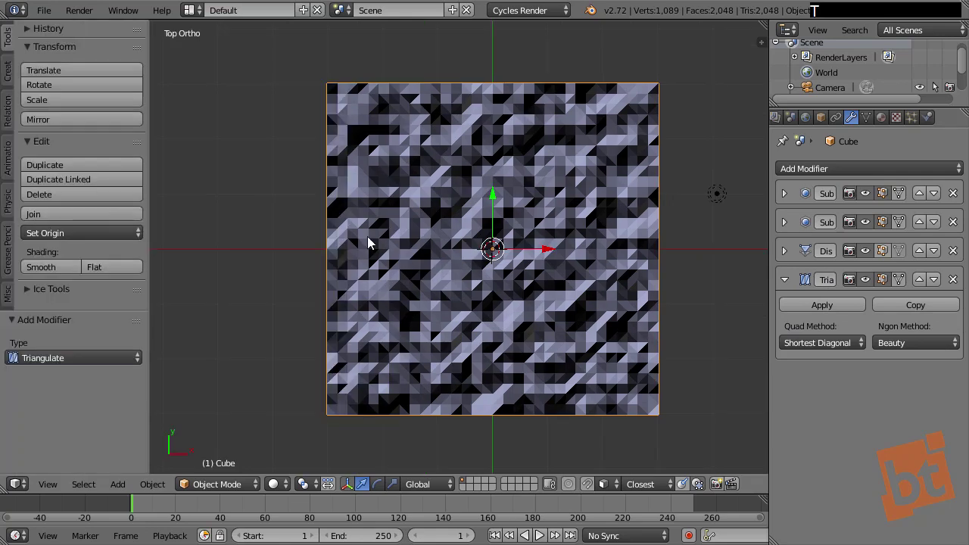
pyautogui.click(50, 268)
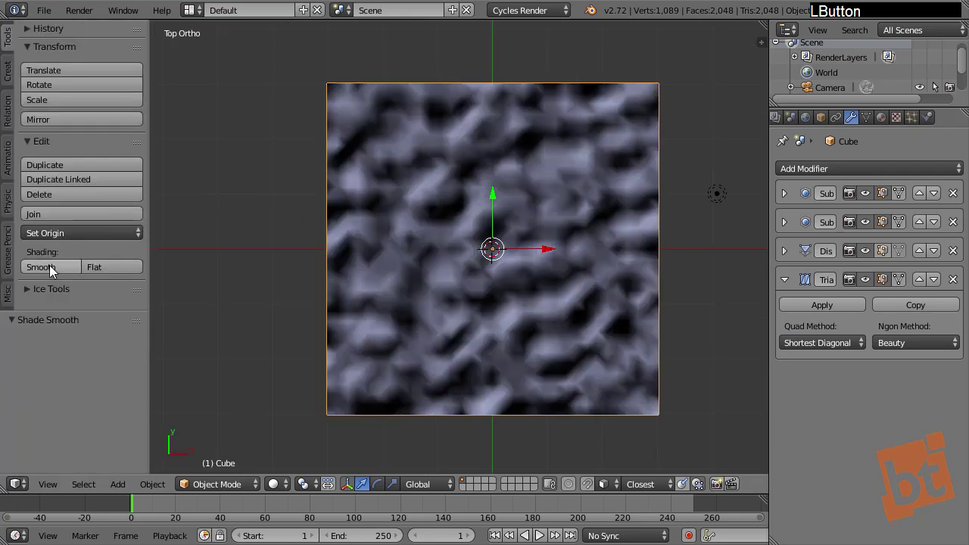
pyautogui.click(114, 268)
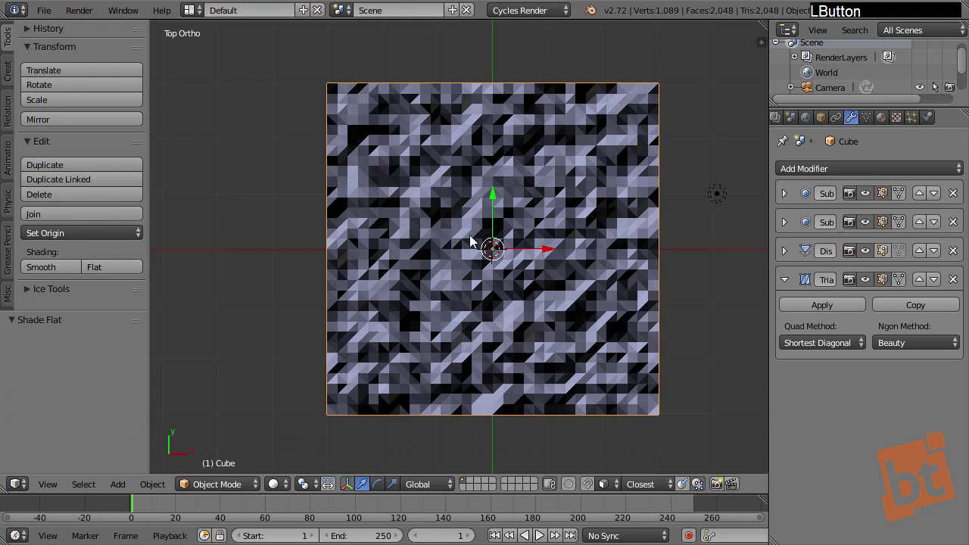
pyautogui.moveTo(477, 274)
pyautogui.mouseDown(button='middle')
pyautogui.moveTo(480, 250)
pyautogui.moveTo(485, 262)
pyautogui.mouseUp(button='middle')
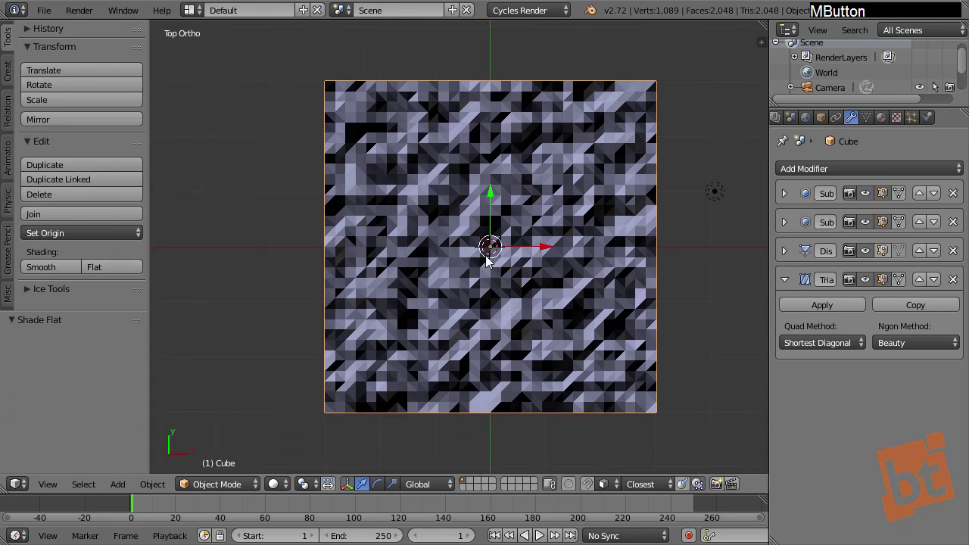
pyautogui.keyDown('shift'); pyautogui.moveTo(627, 205); pyautogui.dragTo(627, 202, button='middle'); pyautogui.keyUp('shift')
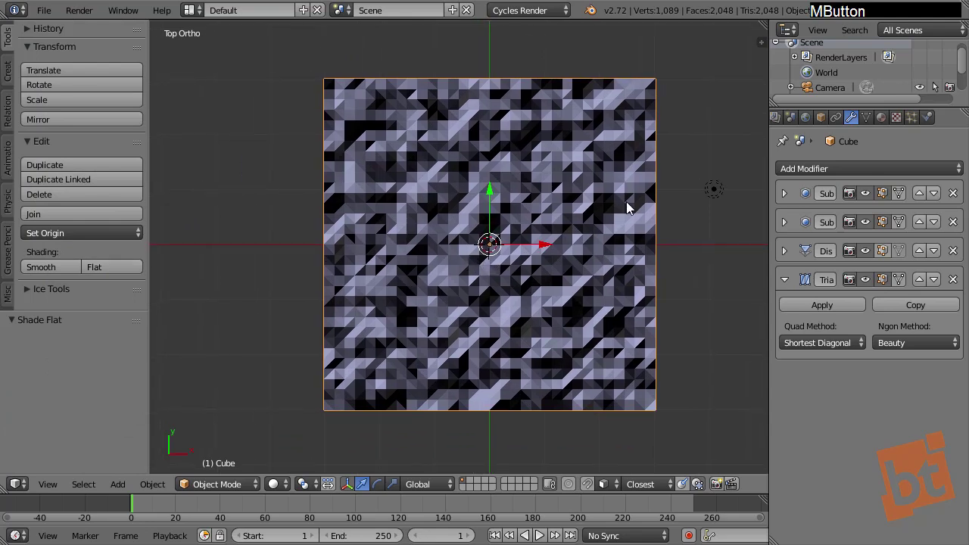
pyautogui.rightClick(571, 163)
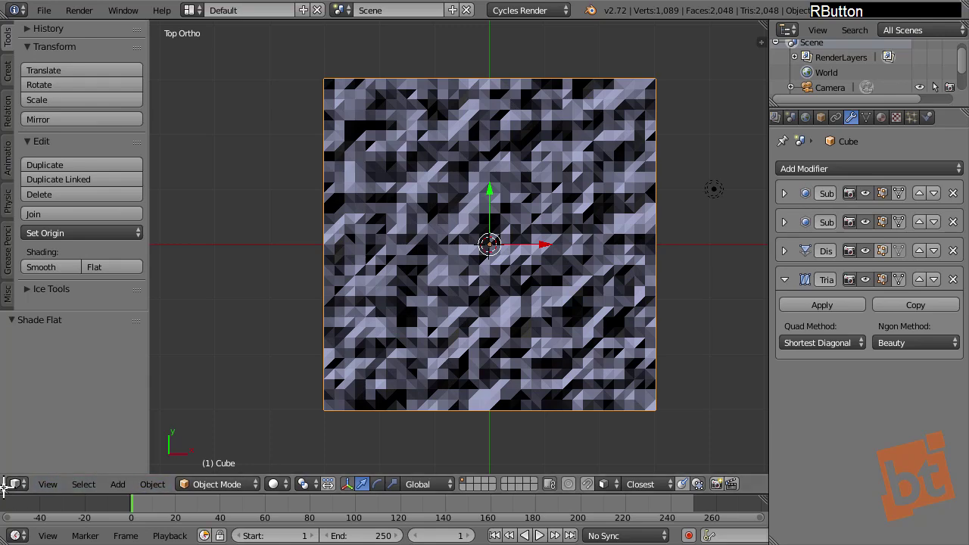
# - Split the 3D view into three viewports and hide the tool shelf in the two smaller ones
pyautogui.moveTo(5, 488); pyautogui.dragTo(382, 180)
pyautogui.press('t')
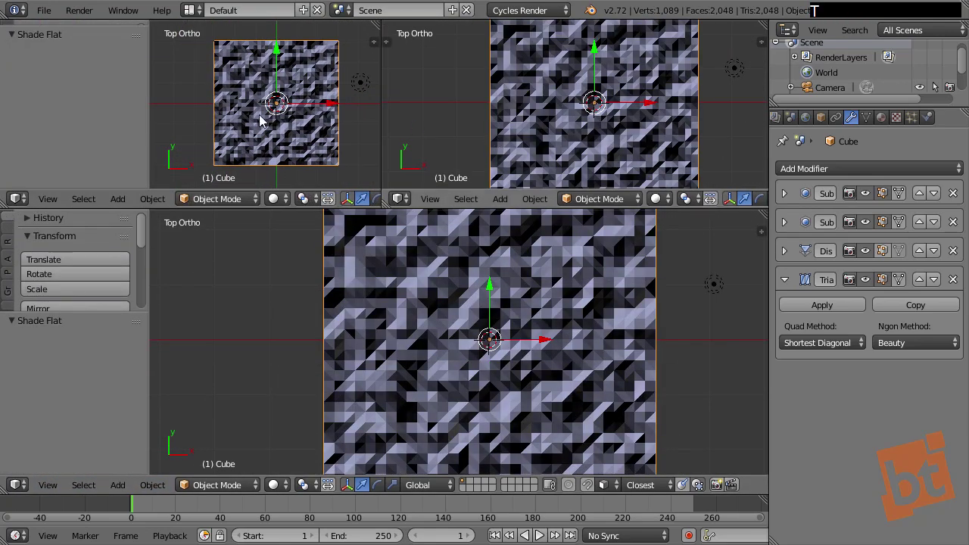
pyautogui.press('t')
pyautogui.scroll(7, 244, 114)
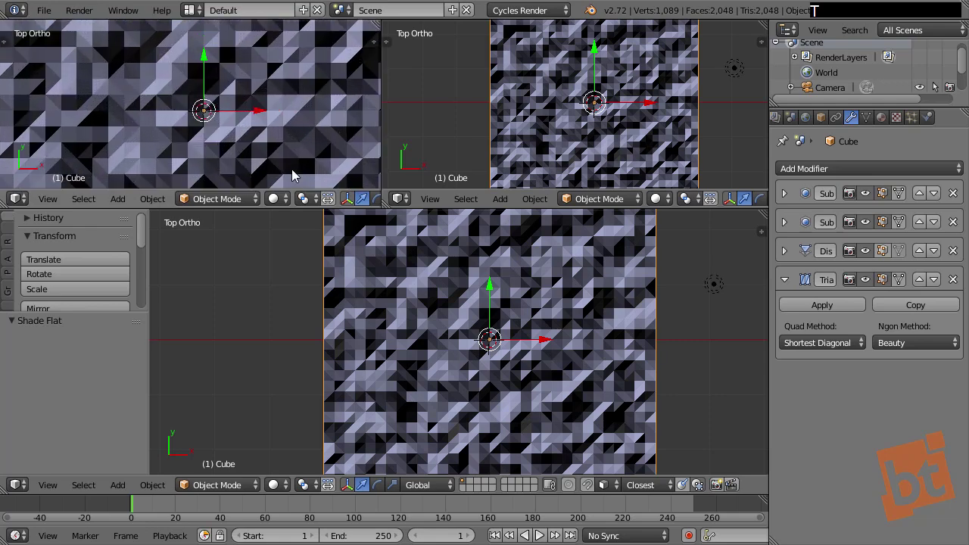
# - Orbit the largest viewport to a perspective view of the surface and set one smaller top view to Rendered shading
pyautogui.moveTo(455, 318); pyautogui.dragTo(513, 295, button='middle')
pyautogui.keyDown('shift'); pyautogui.moveTo(624, 148); pyautogui.dragTo(631, 147, button='middle'); pyautogui.keyUp('shift')
pyautogui.click(656, 198)
pyautogui.click(686, 98)
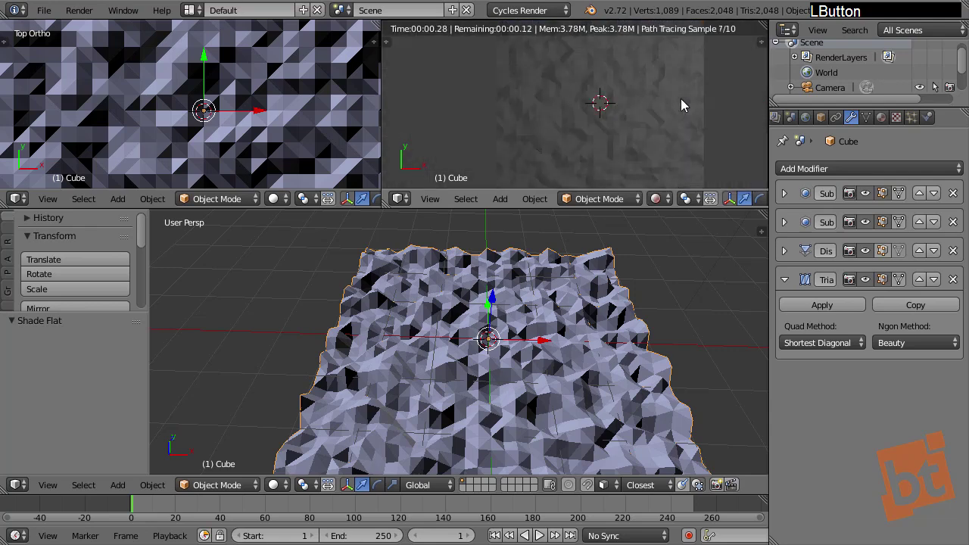
pyautogui.scroll(1, 608, 113)
pyautogui.keyDown('shift'); pyautogui.moveTo(608, 112); pyautogui.dragTo(602, 112, button='middle'); pyautogui.keyUp('shift')
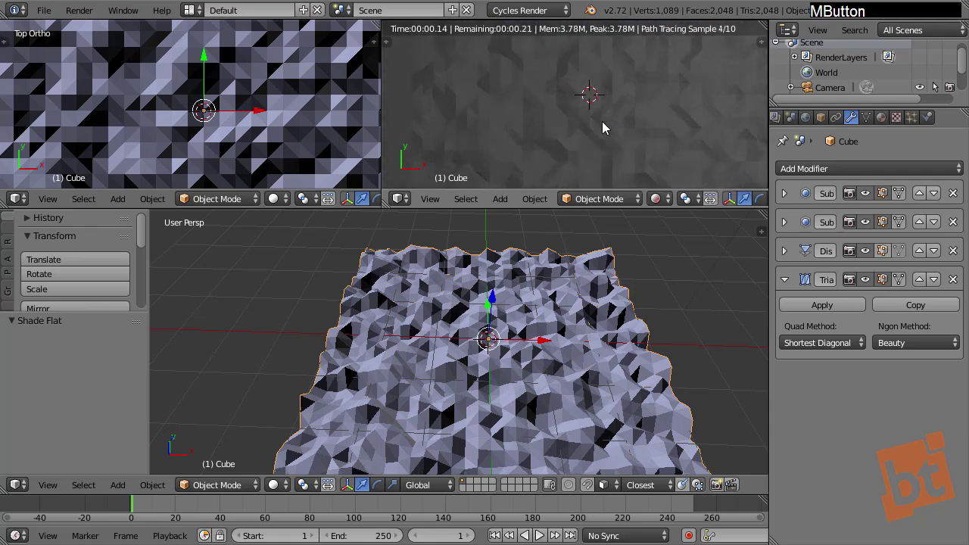
# - Select the lamp above the terrain and change its type to Sun
pyautogui.keyDown('shift'); pyautogui.moveTo(573, 381); pyautogui.dragTo(550, 390, button='middle'); pyautogui.keyUp('shift')
pyautogui.scroll(-5, 551, 375)
pyautogui.scroll(-2, 551, 375)
pyautogui.rightClick(638, 274)
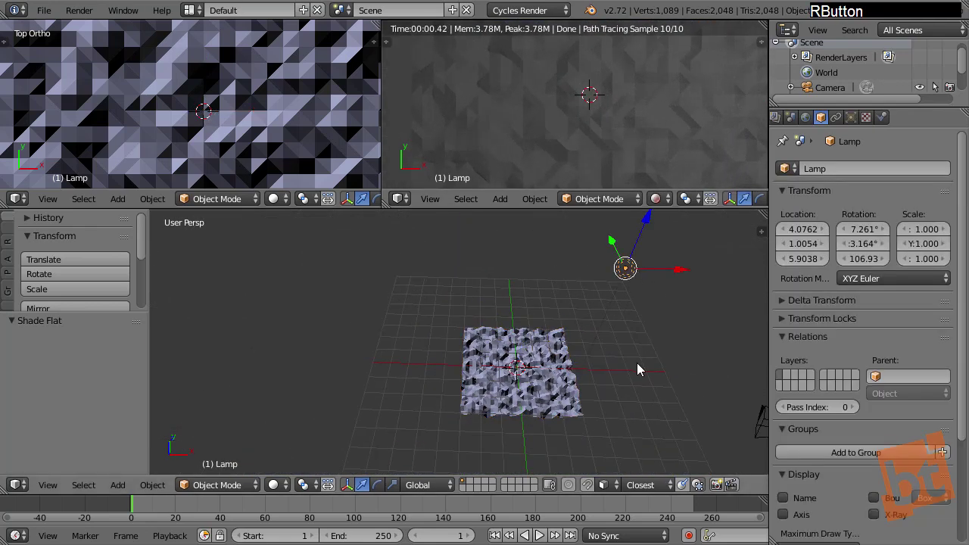
pyautogui.click(857, 118)
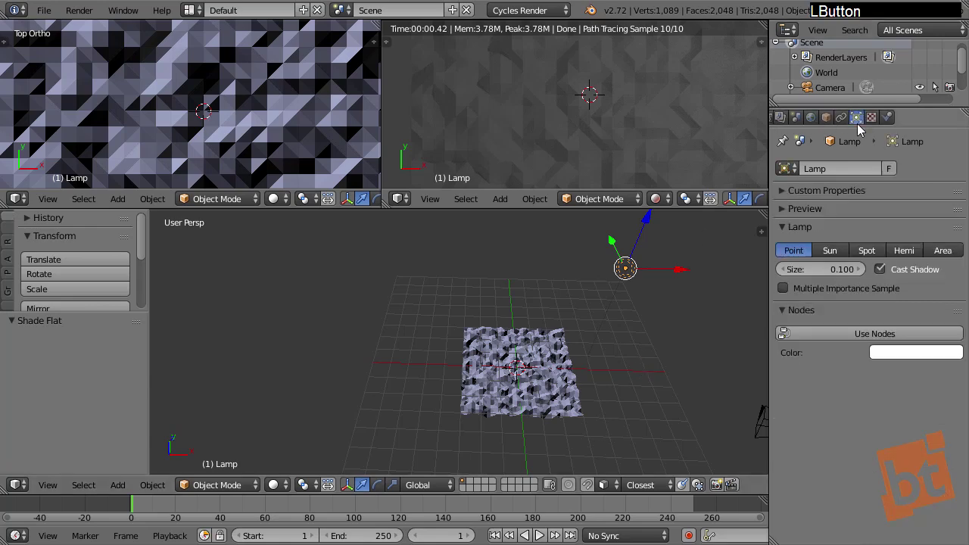
pyautogui.click(832, 251)
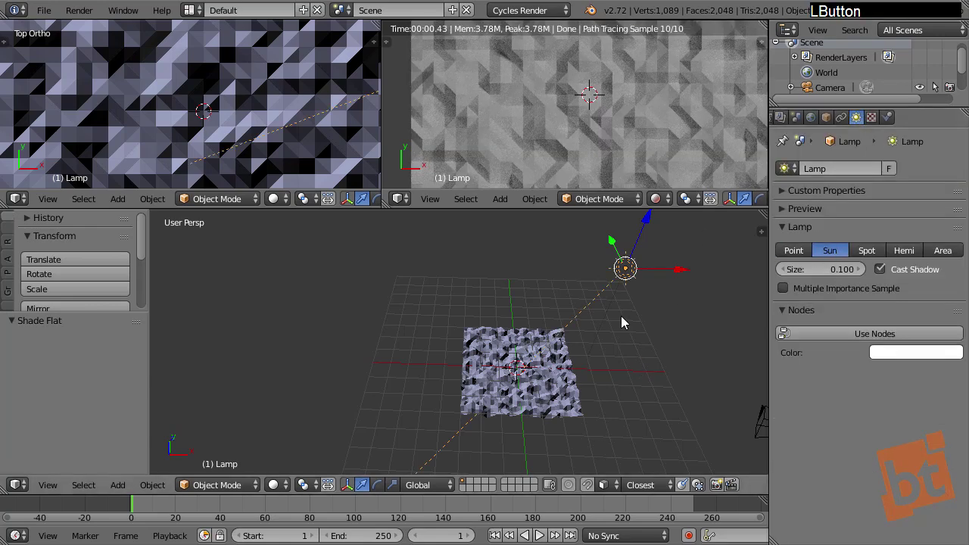
# - Rotate the sun lamp about 72° in the side view and about -35° in the top view
pyautogui.press('KP_3')
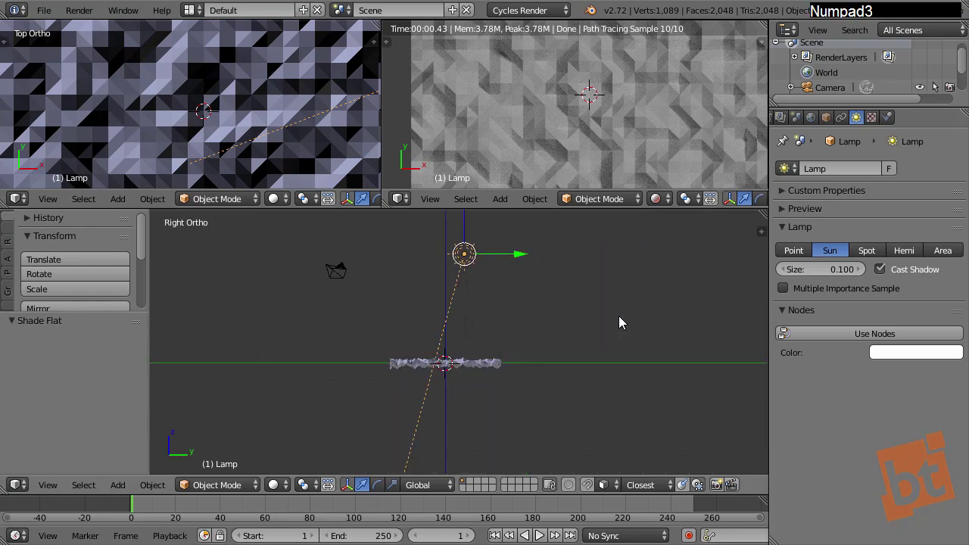
pyautogui.press('r')
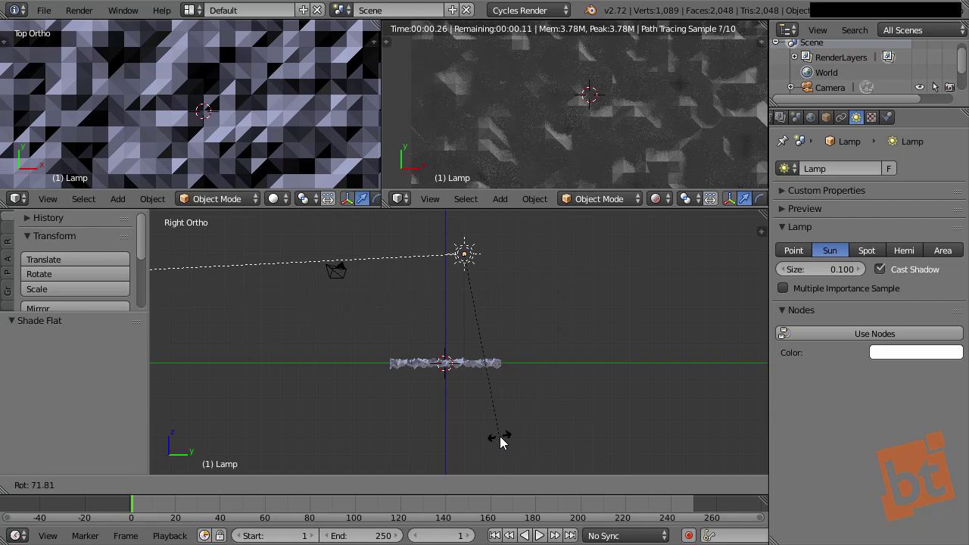
pyautogui.click(499, 443)
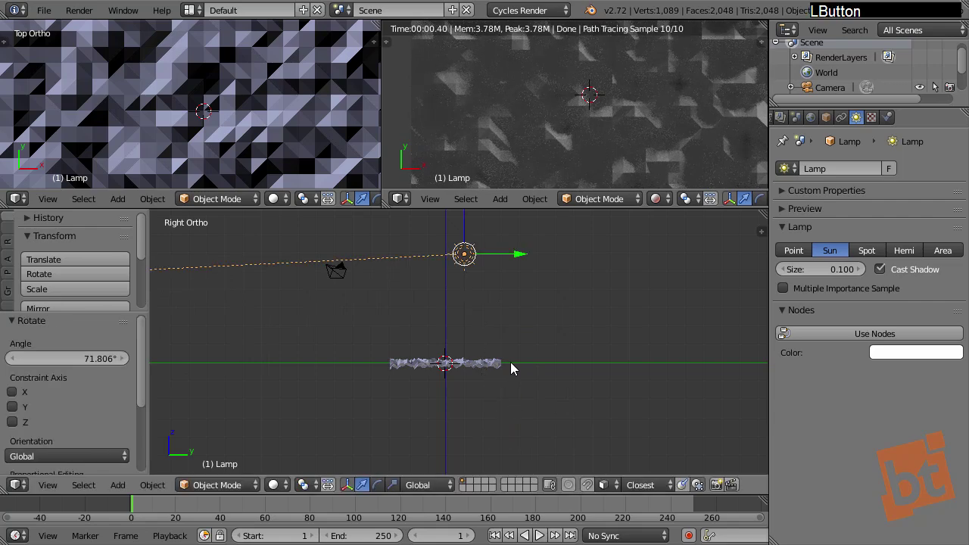
pyautogui.press('KP_7')
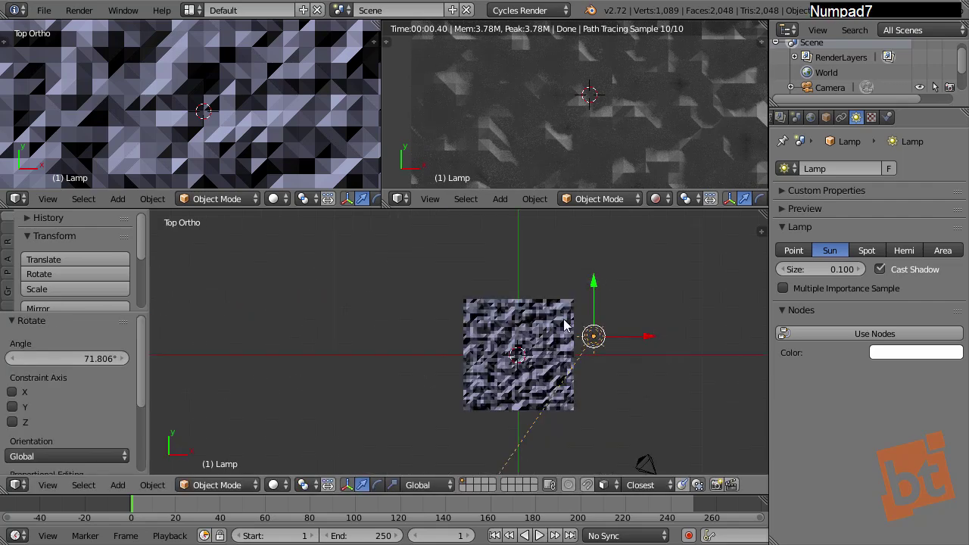
pyautogui.press('r')
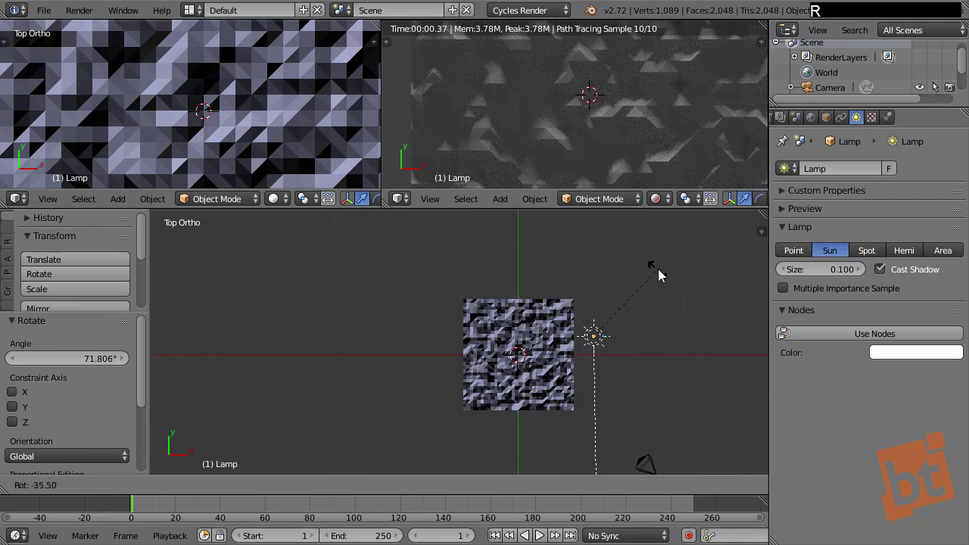
pyautogui.click(659, 269)
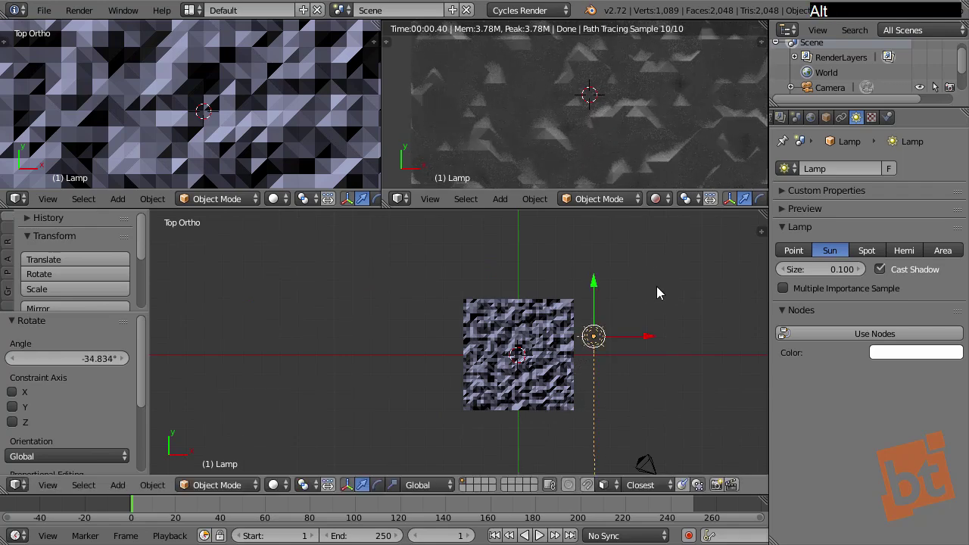
# - Clear the sun lamp's location and rotation, and raise it about 2.6 units along Z above the terrain
pyautogui.hotkey('alt', 'g')
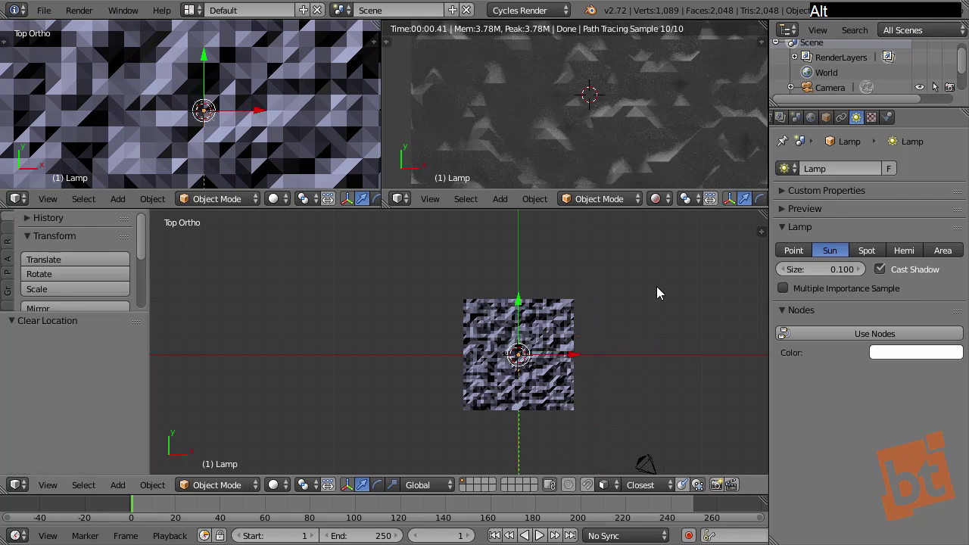
pyautogui.hotkey('alt', 'r')
pyautogui.keyDown('shift'); pyautogui.moveTo(568, 402); pyautogui.dragTo(474, 269, button='middle'); pyautogui.keyUp('shift')
pyautogui.scroll(2, 526, 360)
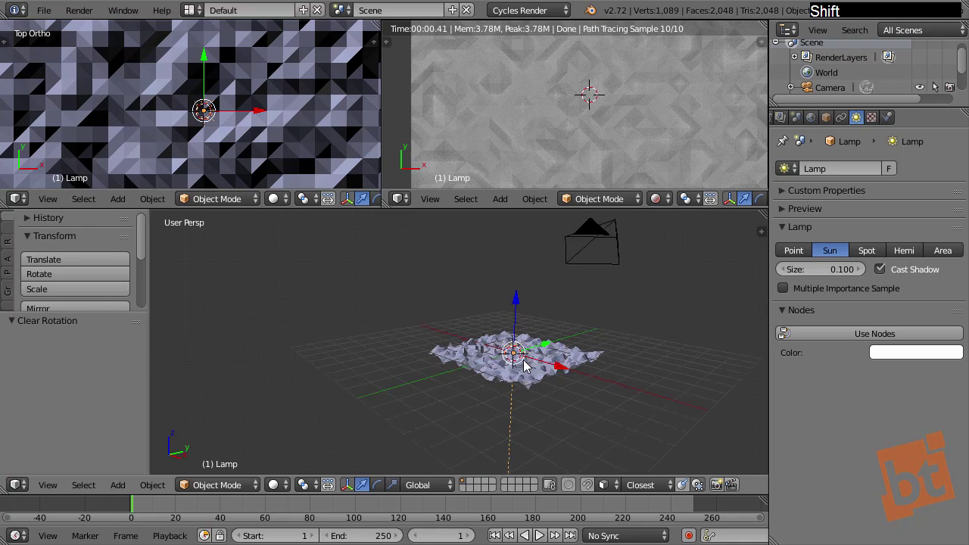
pyautogui.moveTo(515, 306); pyautogui.dragTo(517, 286)
pyautogui.keyDown('shift'); pyautogui.moveTo(530, 284); pyautogui.dragTo(592, 337, button='middle'); pyautogui.keyUp('shift')
# - Rotate the sun lamp about -86.4° and a further -1.7° in the right side view, and turn off its shadow casting
pyautogui.press('KP_3')
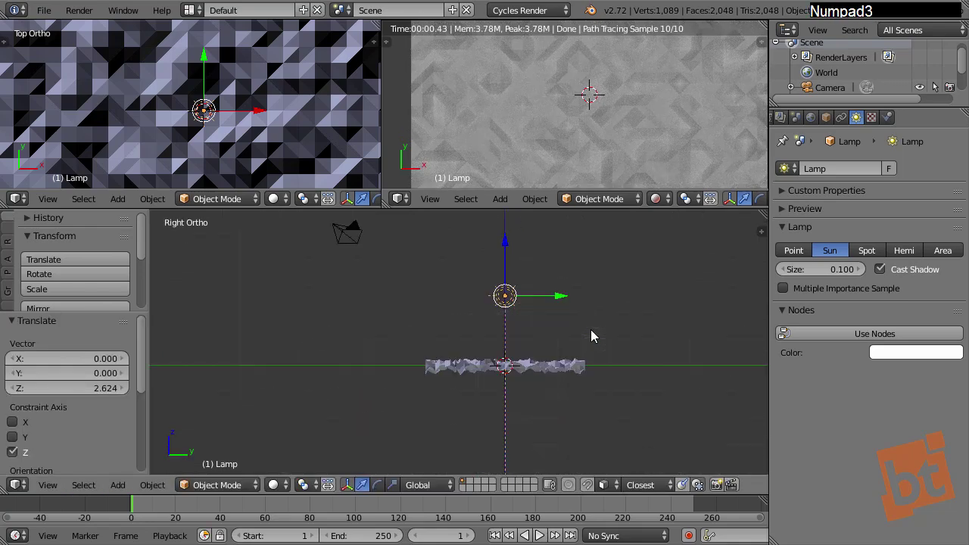
pyautogui.press('r')
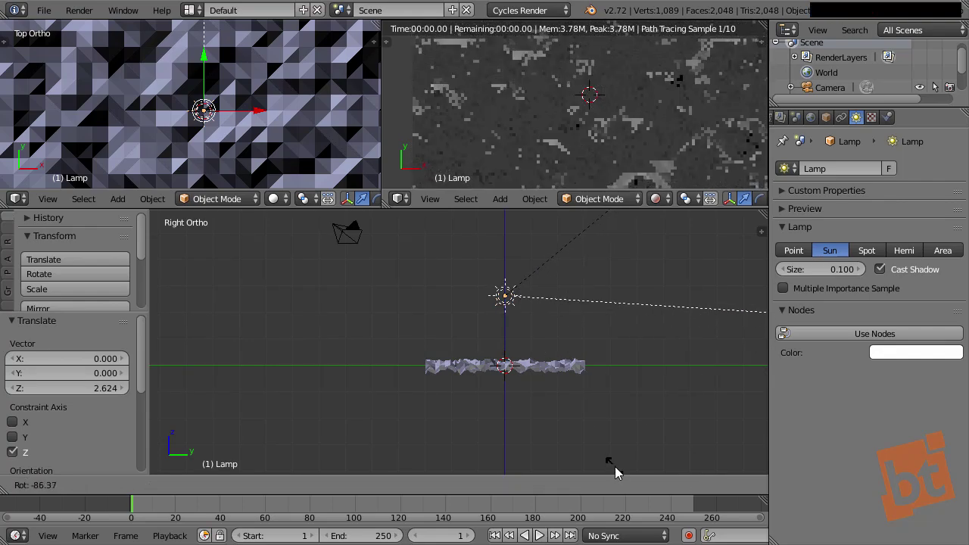
pyautogui.click(638, 421)
pyautogui.keyDown('shift'); pyautogui.moveTo(503, 313); pyautogui.dragTo(497, 341, button='middle'); pyautogui.keyUp('shift')
pyautogui.press('r')
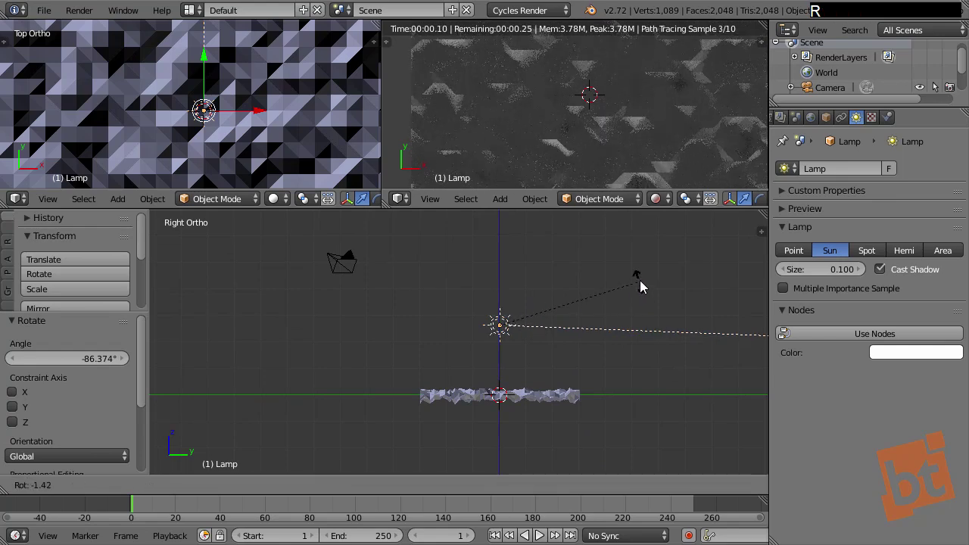
pyautogui.click(641, 286)
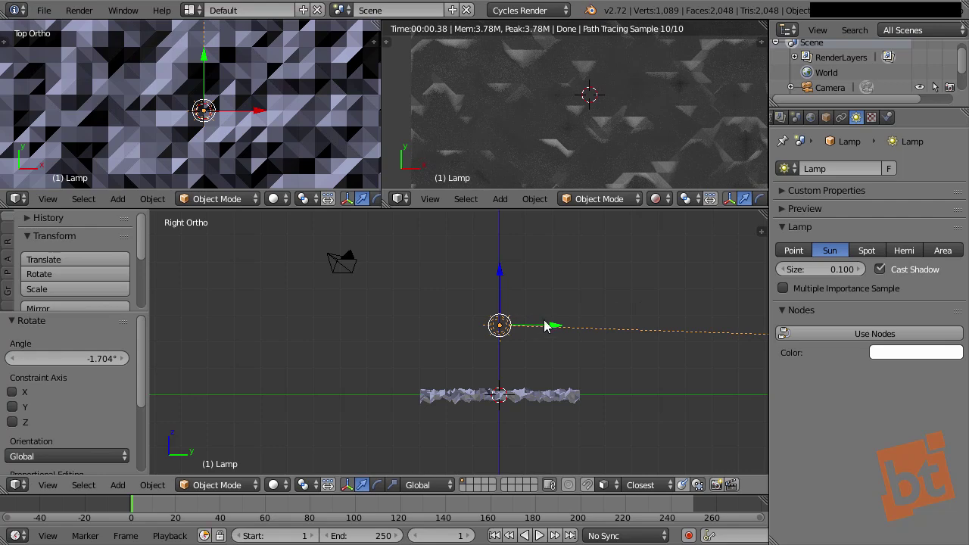
pyautogui.click(880, 270)
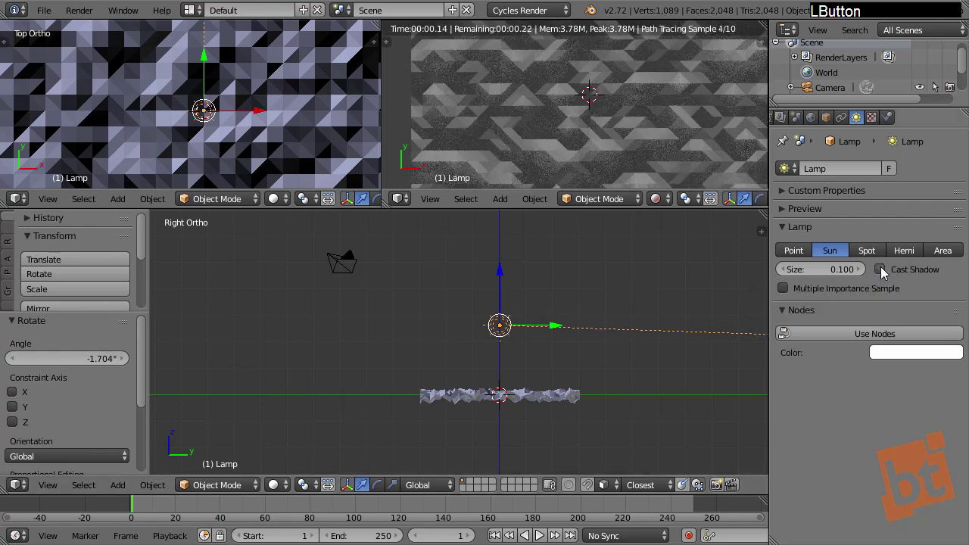
# - Examine how the facets of the terrain are lit, comparing the rendered top view with the perspective view of the surface
pyautogui.moveTo(643, 117)
pyautogui.mouseDown(button='middle')
pyautogui.moveTo(614, 102)
pyautogui.moveTo(619, 124)
pyautogui.moveTo(643, 123)
pyautogui.mouseUp(button='middle')
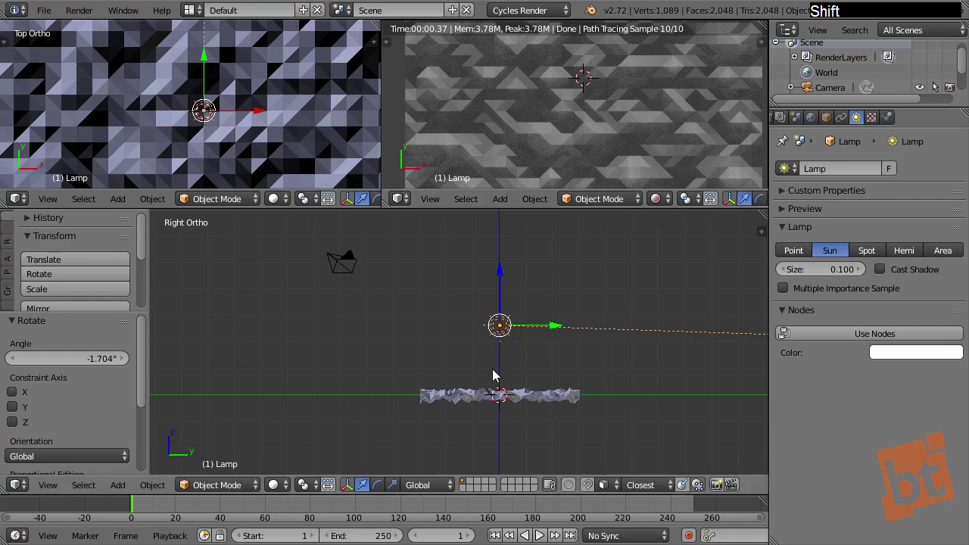
pyautogui.keyDown('shift'); pyautogui.moveTo(493, 372); pyautogui.dragTo(636, 269, button='middle'); pyautogui.keyUp('shift')
pyautogui.scroll(5, 564, 341)
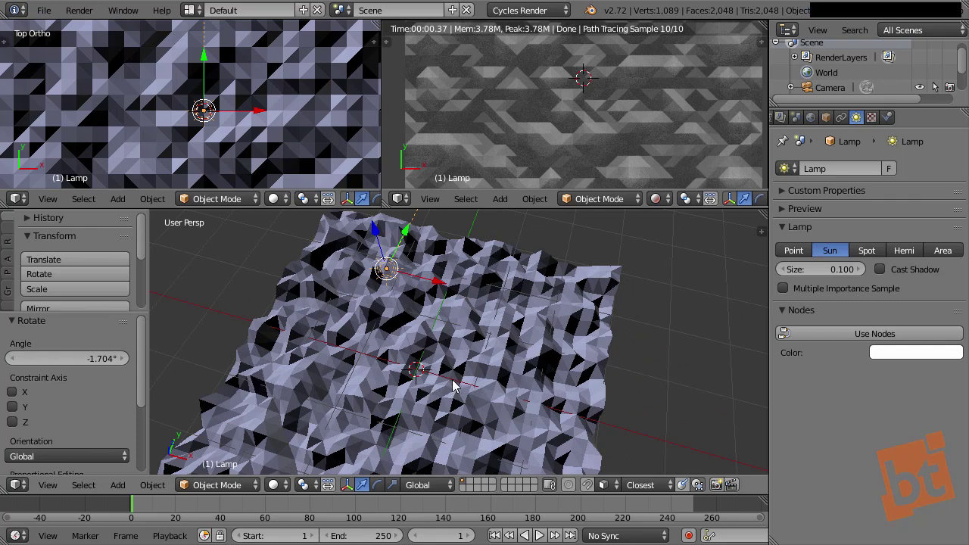
pyautogui.rightClick(459, 365)
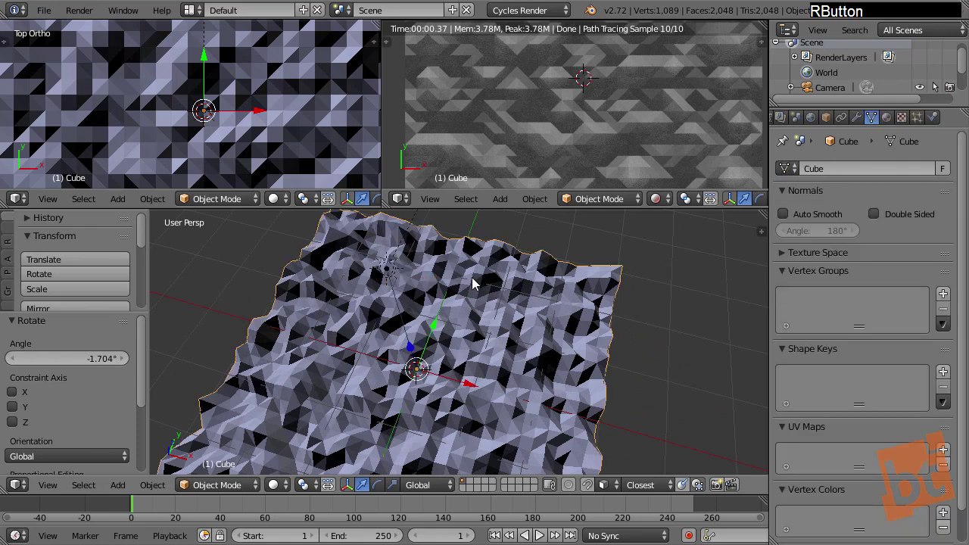
pyautogui.keyDown('shift'); pyautogui.moveTo(472, 318); pyautogui.dragTo(471, 376, button='middle'); pyautogui.keyUp('shift')
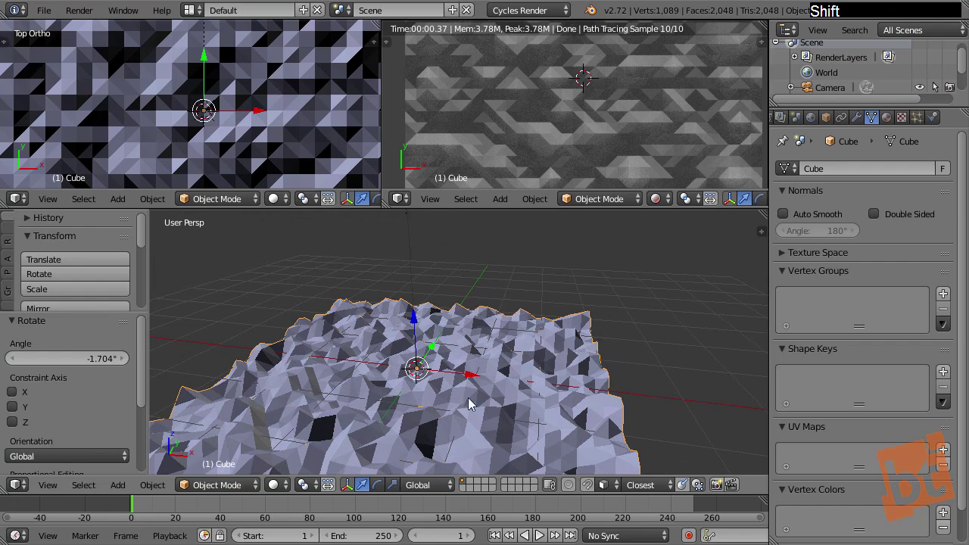
pyautogui.moveTo(560, 136); pyautogui.dragTo(545, 134, button='middle')
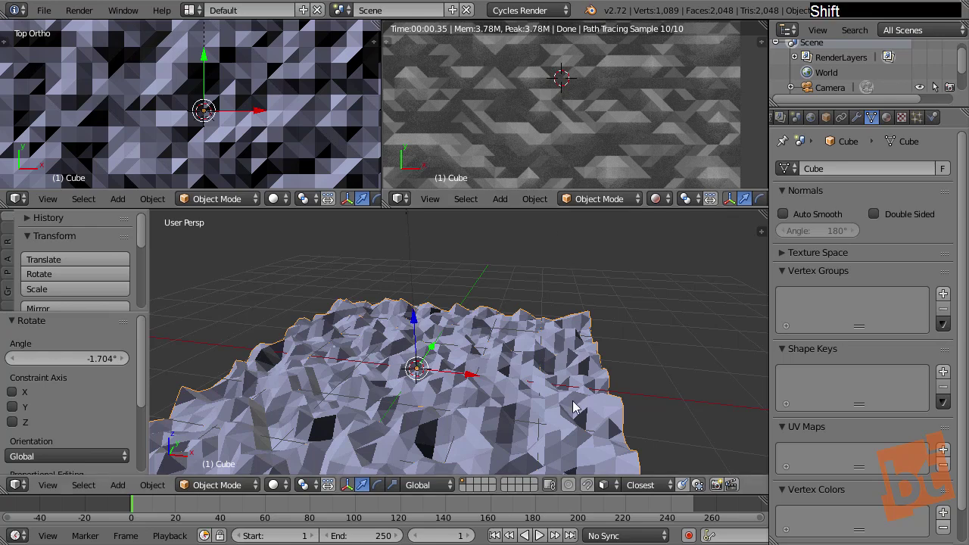
pyautogui.keyDown('shift'); pyautogui.moveTo(577, 405); pyautogui.dragTo(592, 433, button='middle'); pyautogui.keyUp('shift')
pyautogui.moveTo(579, 131)
pyautogui.mouseDown(button='middle')
pyautogui.moveTo(634, 124)
pyautogui.moveTo(581, 130)
pyautogui.mouseUp(button='middle')
pyautogui.scroll(-5, 431, 337)
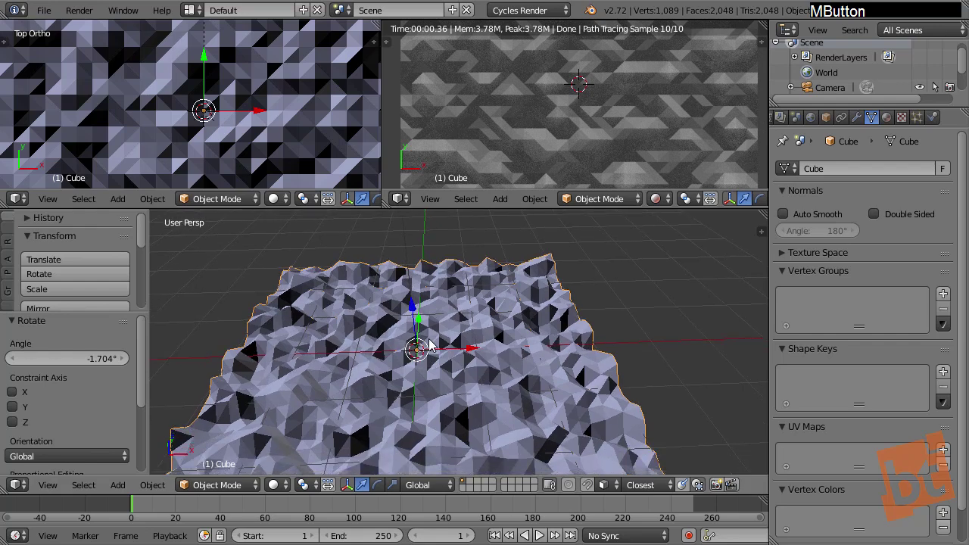
# - Select the sun lamp and set its color to red, about R 1.000, G 0.089, B 0.069
pyautogui.rightClick(420, 288)
pyautogui.keyDown('shift'); pyautogui.moveTo(426, 293); pyautogui.dragTo(570, 326, button='middle'); pyautogui.keyUp('shift')
pyautogui.click(905, 356)
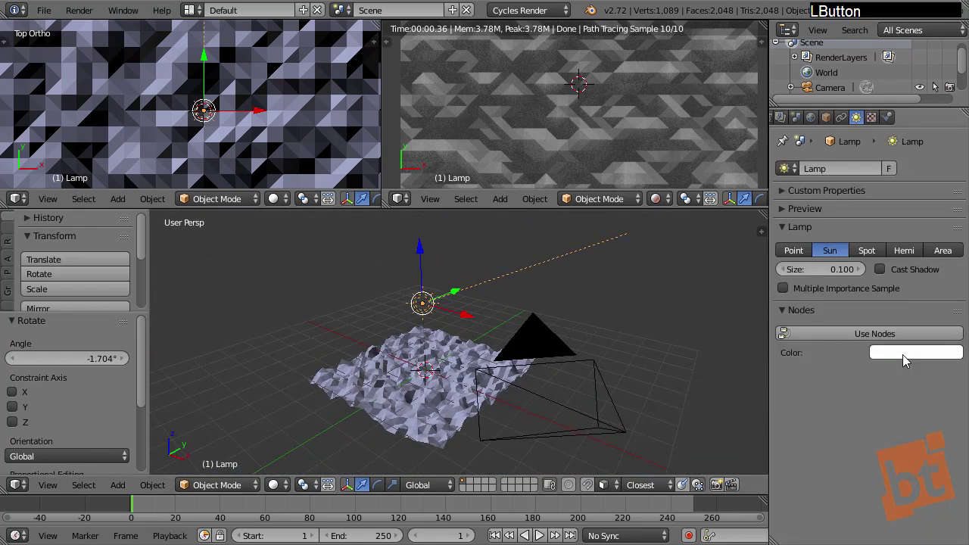
pyautogui.moveTo(886, 222); pyautogui.dragTo(824, 246)
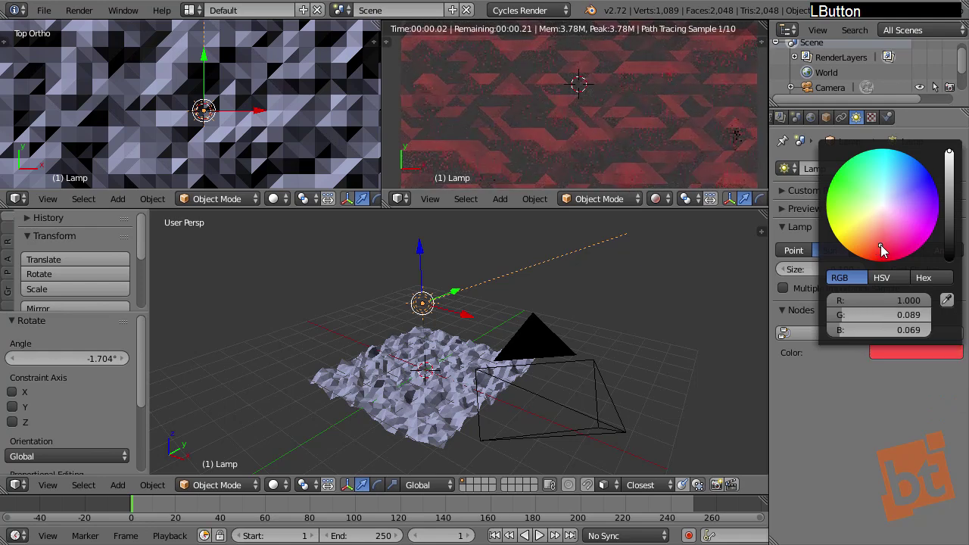
# - Enable nodes for the world surface and set the background strength to 0
pyautogui.click(812, 118)
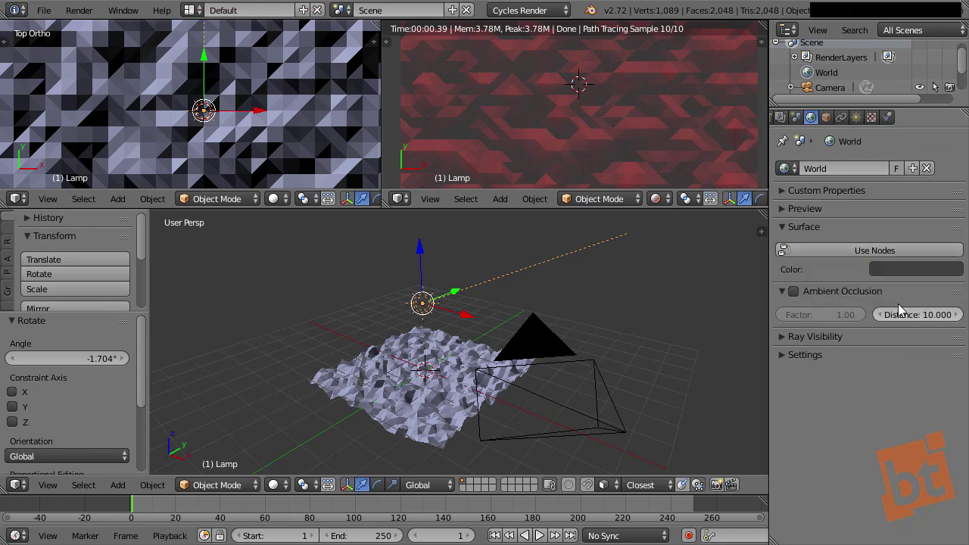
pyautogui.click(825, 250)
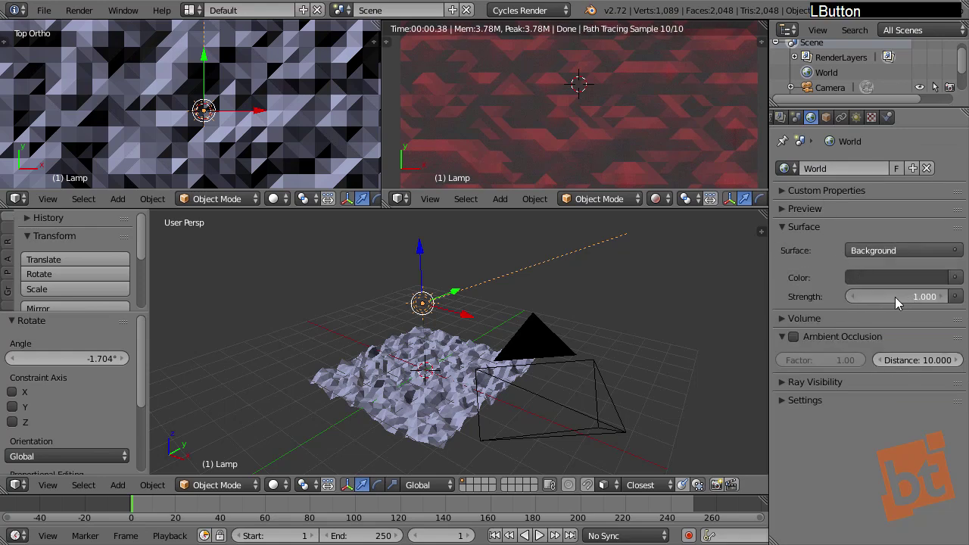
pyautogui.moveTo(895, 302); pyautogui.dragTo(825, 302)
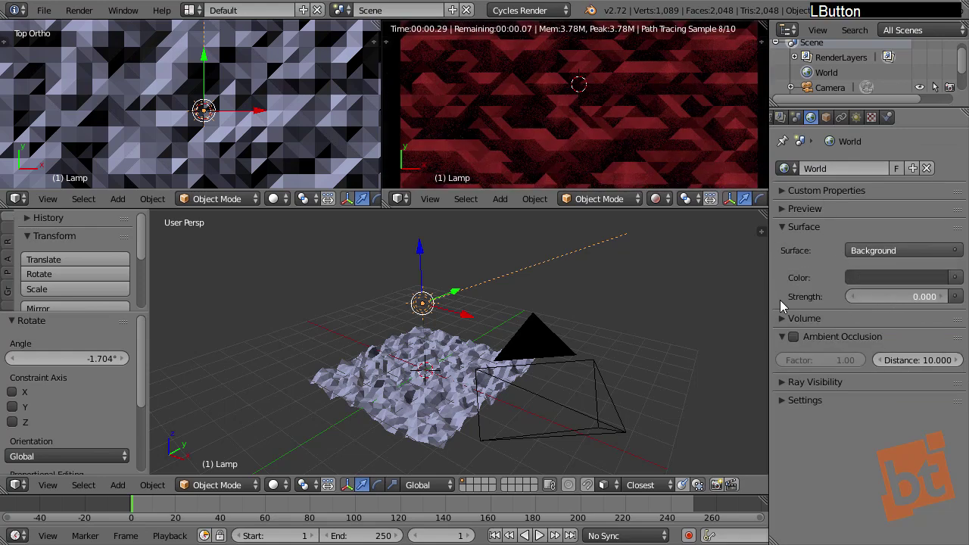
# - Duplicate the red sun lamp in place and rotate the copy 180° in the top view
pyautogui.rightClick(428, 304)
pyautogui.keyDown('shift'); pyautogui.moveTo(432, 334); pyautogui.dragTo(473, 321, button='middle'); pyautogui.keyUp('shift')
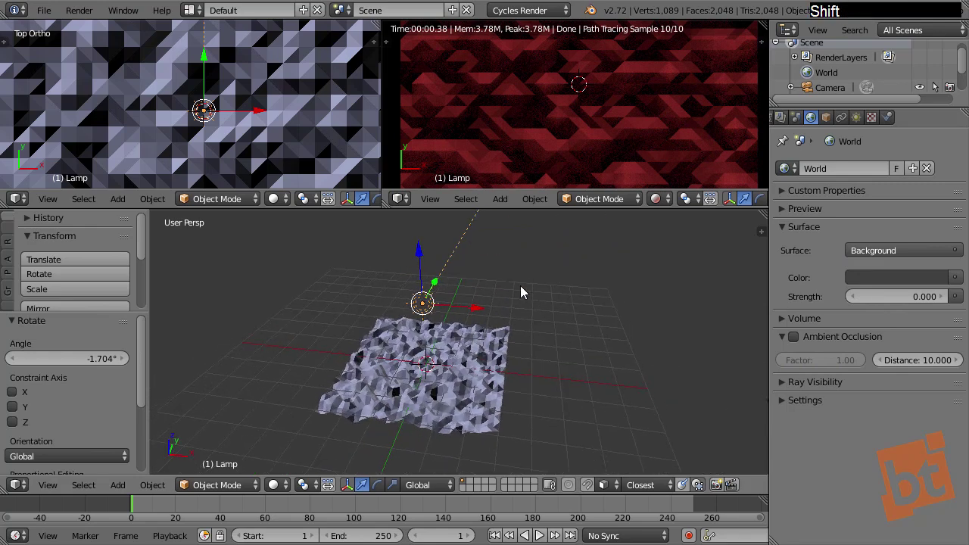
pyautogui.scroll(-1, 521, 285)
pyautogui.moveTo(520, 286); pyautogui.dragTo(536, 297, button='middle')
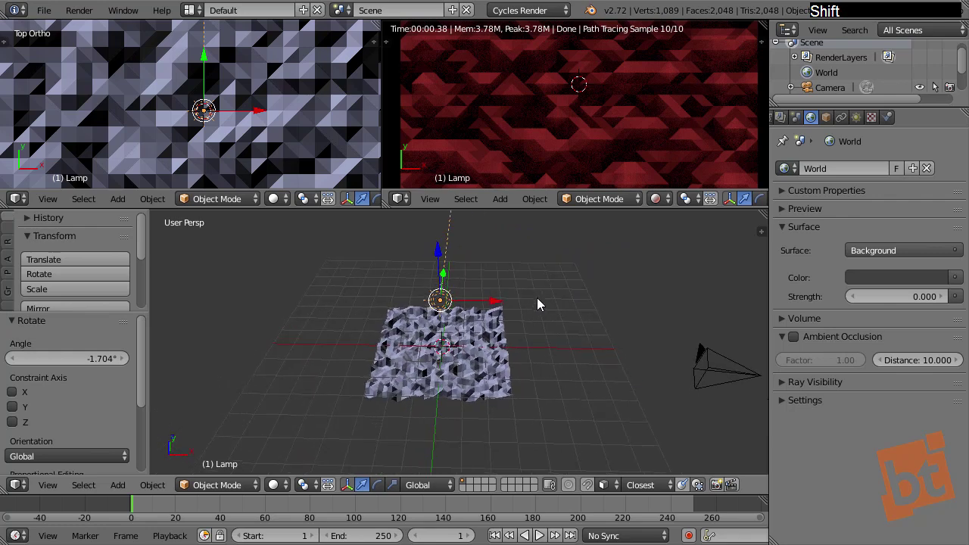
pyautogui.press('KP_7')
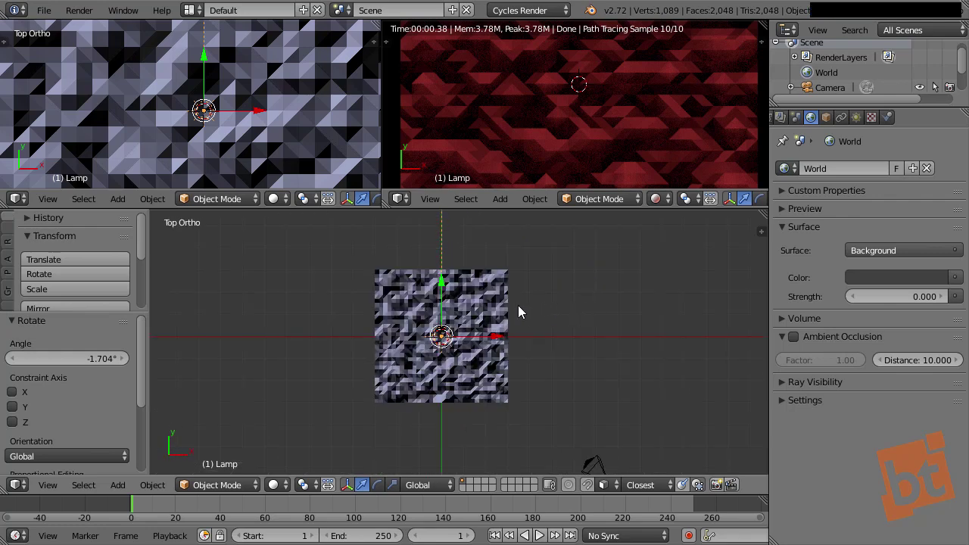
pyautogui.hotkey('shift', 'd')
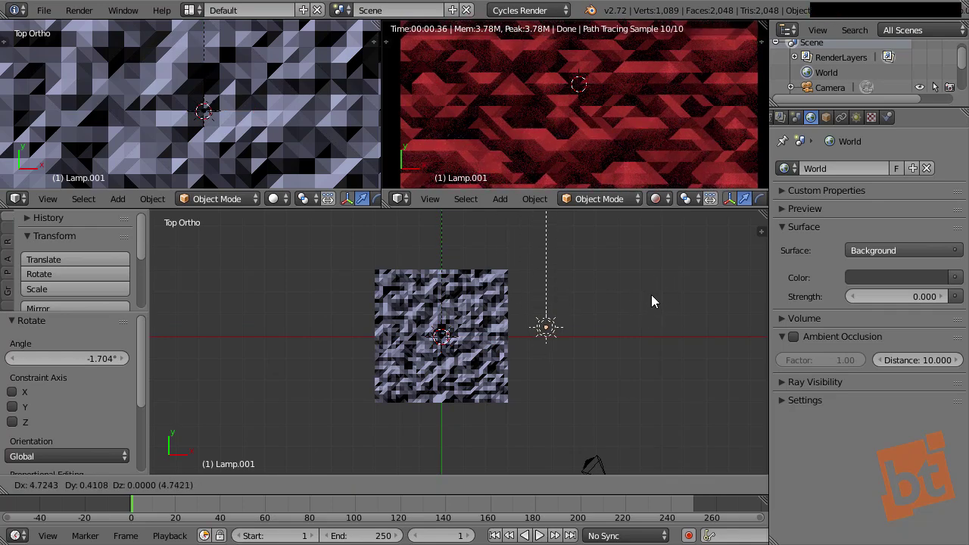
pyautogui.rightClick(651, 301)
pyautogui.press('r')
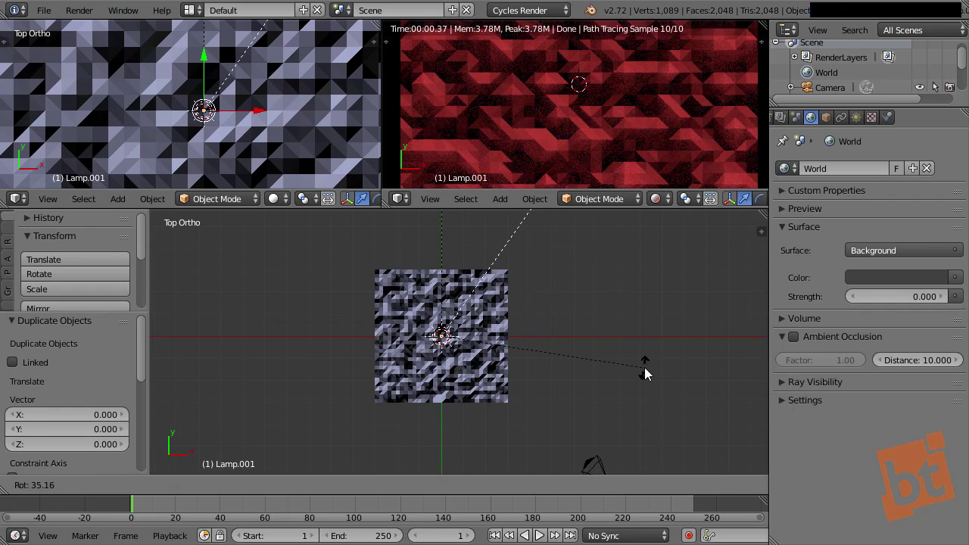
pyautogui.write('180')
pyautogui.press('Return')
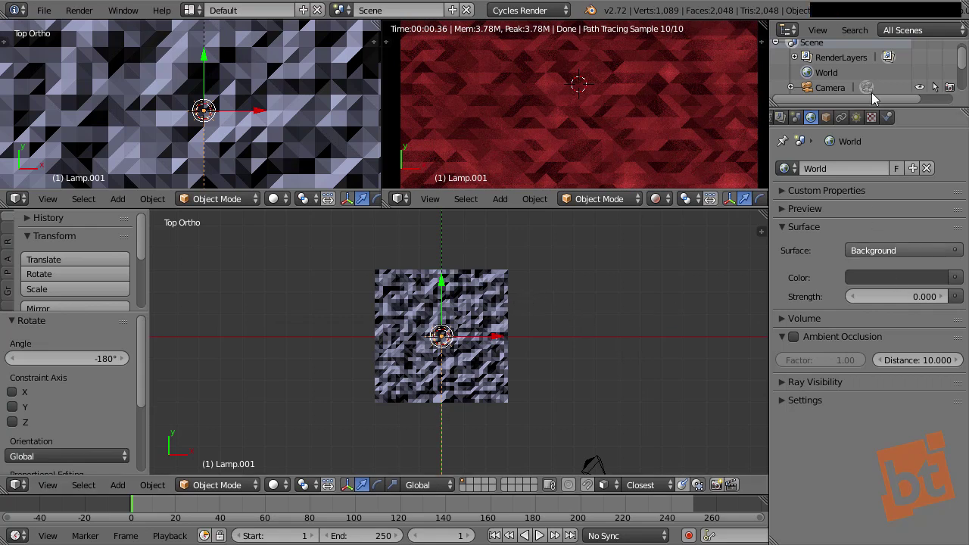
# - Set the duplicated sun lamp's color to blue
pyautogui.click(856, 118)
pyautogui.click(900, 360)
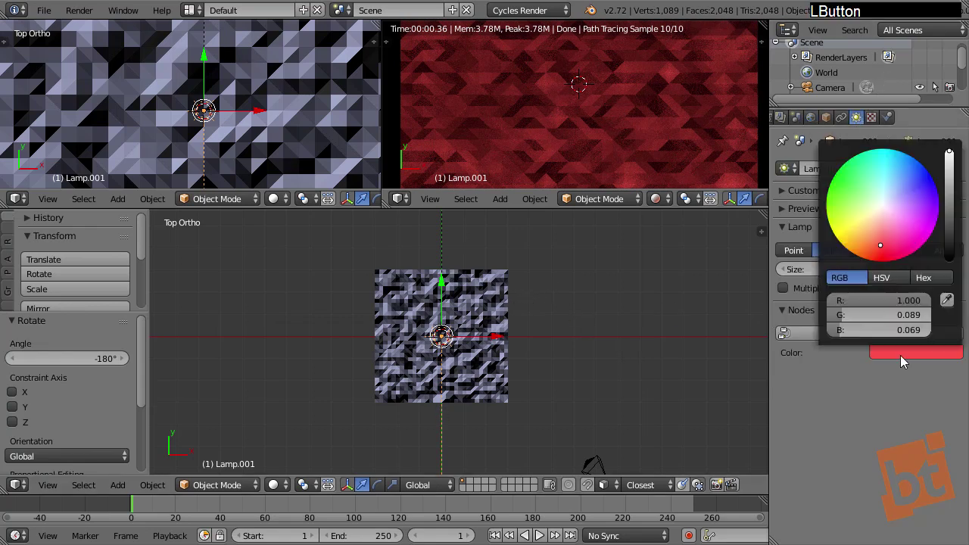
pyautogui.moveTo(897, 211); pyautogui.dragTo(921, 183)
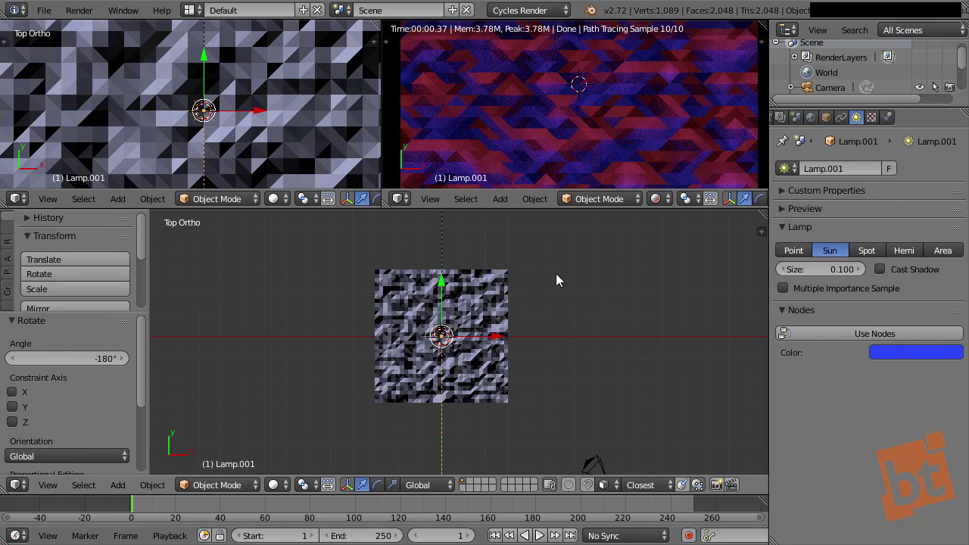
# - Select the red sun lamp together with the blue one and duplicate both in place
pyautogui.keyDown('shift'); pyautogui.rightClick(444, 238); pyautogui.keyUp('shift')
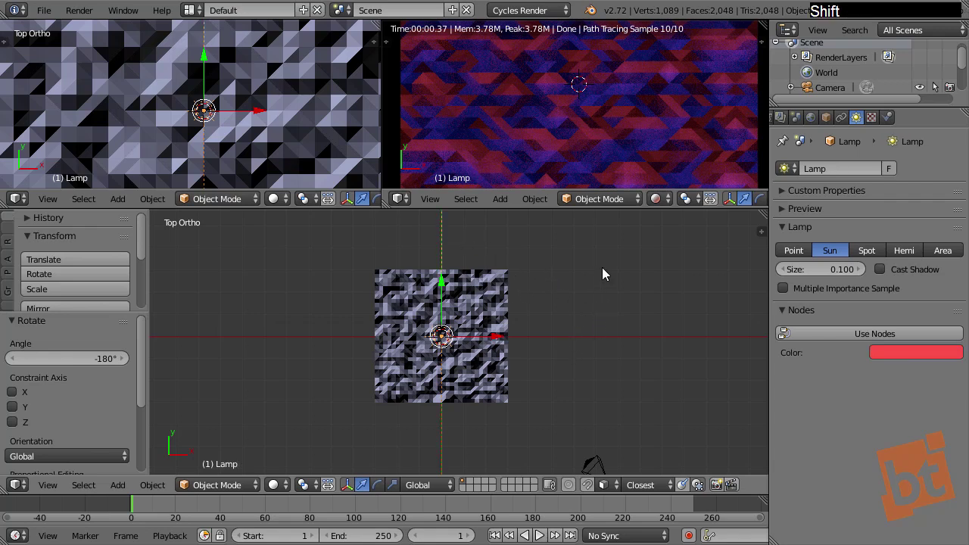
pyautogui.hotkey('shift', 'd')
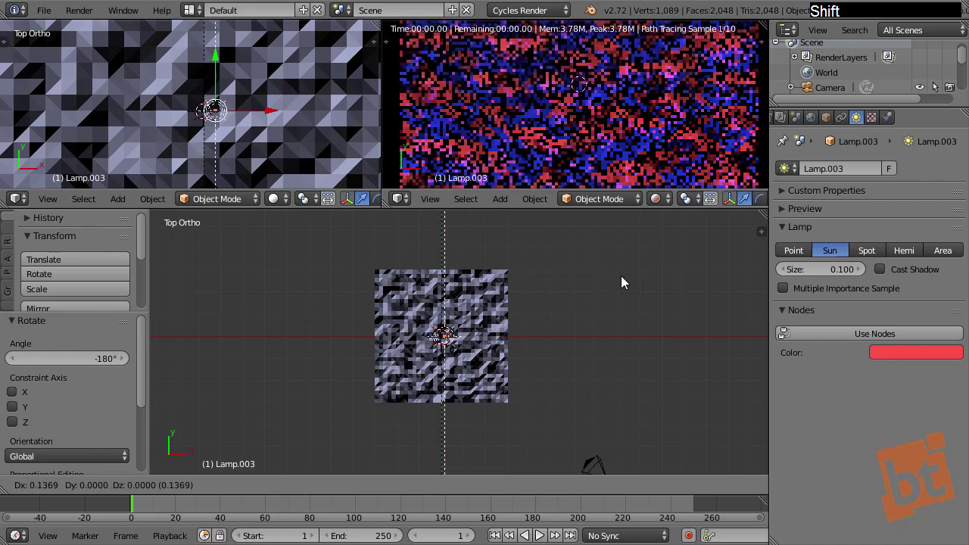
pyautogui.rightClick(601, 282)
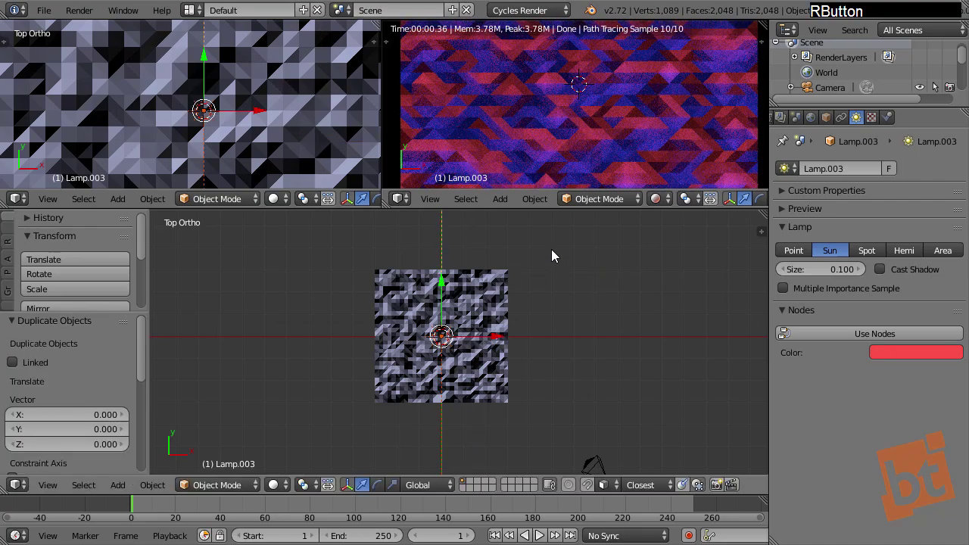
# - Rotate the two duplicated sun lamps by 90° in the top view
pyautogui.press('r')
pyautogui.press('y')
pyautogui.press('1')
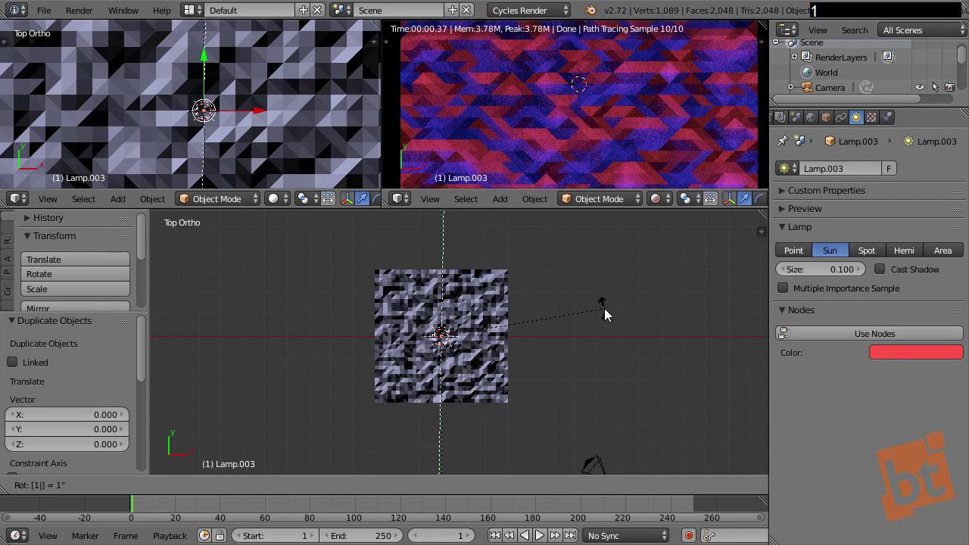
pyautogui.press('8')
pyautogui.press('0')
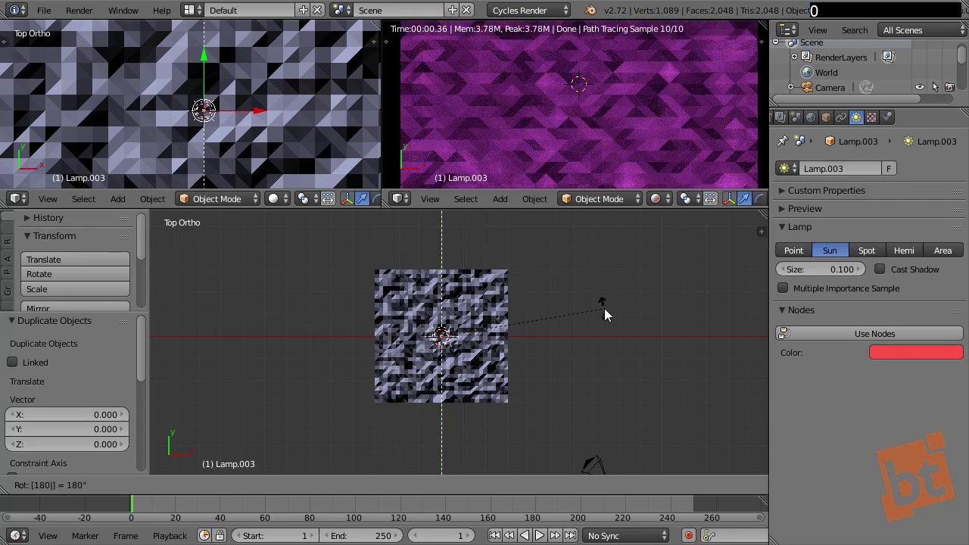
pyautogui.press('BackSpace')
pyautogui.press('BackSpace')
pyautogui.press('BackSpace')
pyautogui.write('90')
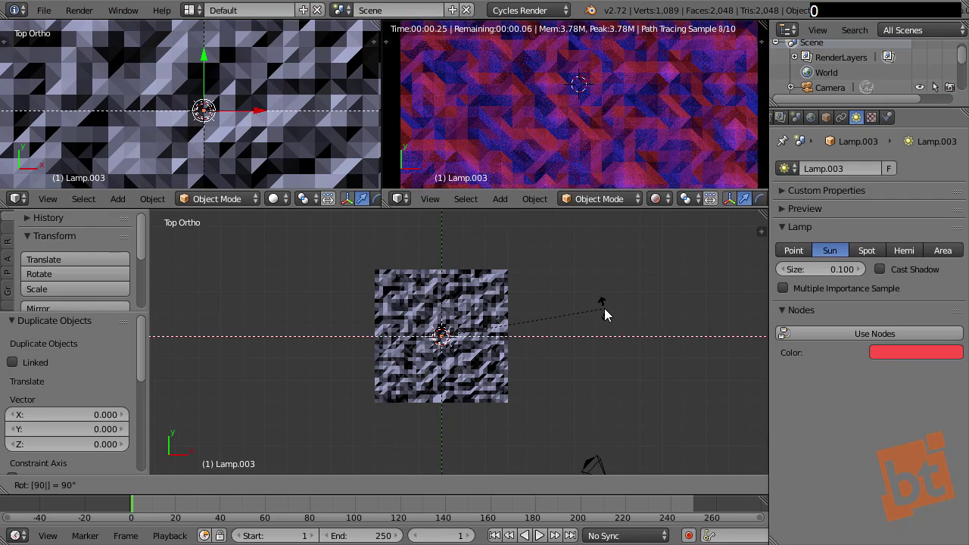
pyautogui.press('Return')
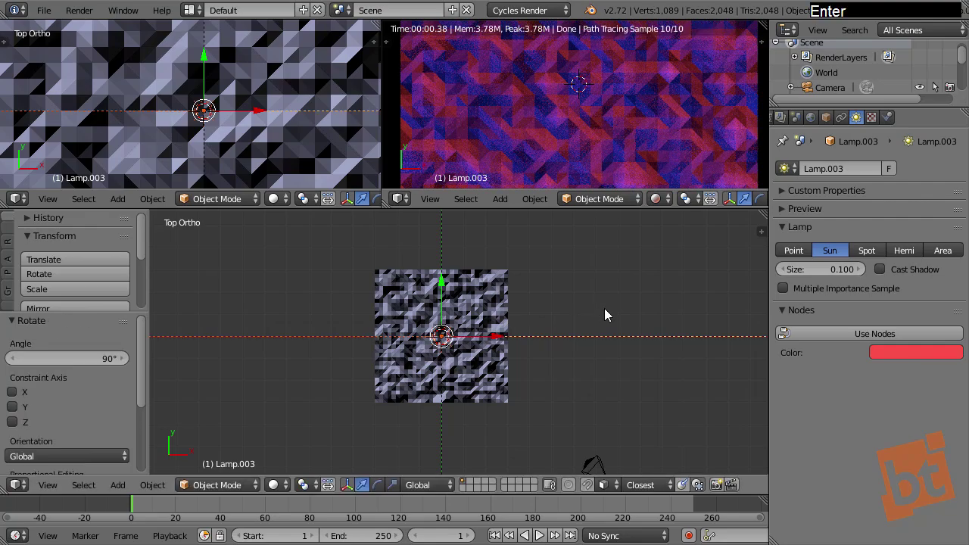
# - Select the copy of the red sun lamp and change its color to bright green
pyautogui.rightClick(585, 337)
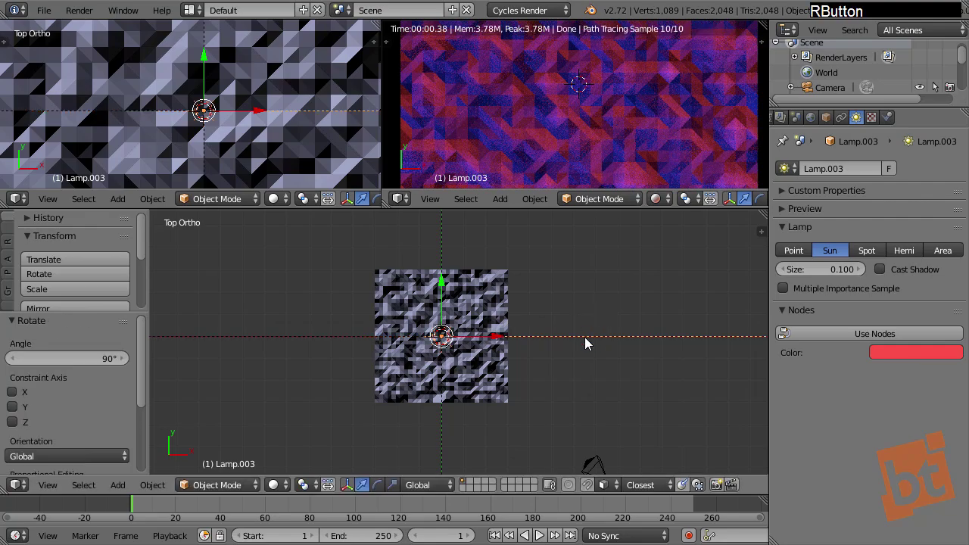
pyautogui.click(900, 353)
pyautogui.moveTo(877, 199); pyautogui.dragTo(839, 184)
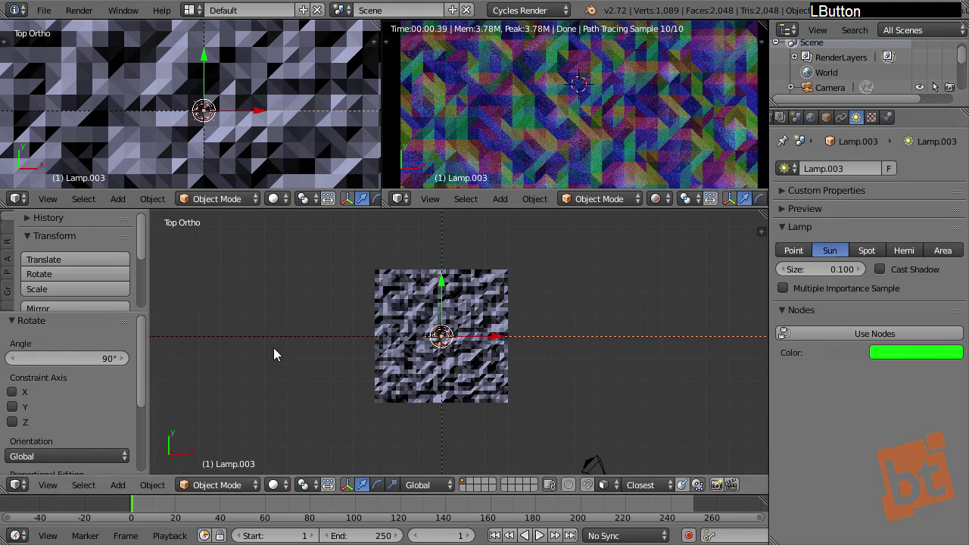
# - Select the copy of the blue sun lamp and change its color to bright yellow
pyautogui.rightClick(309, 333)
pyautogui.click(915, 353)
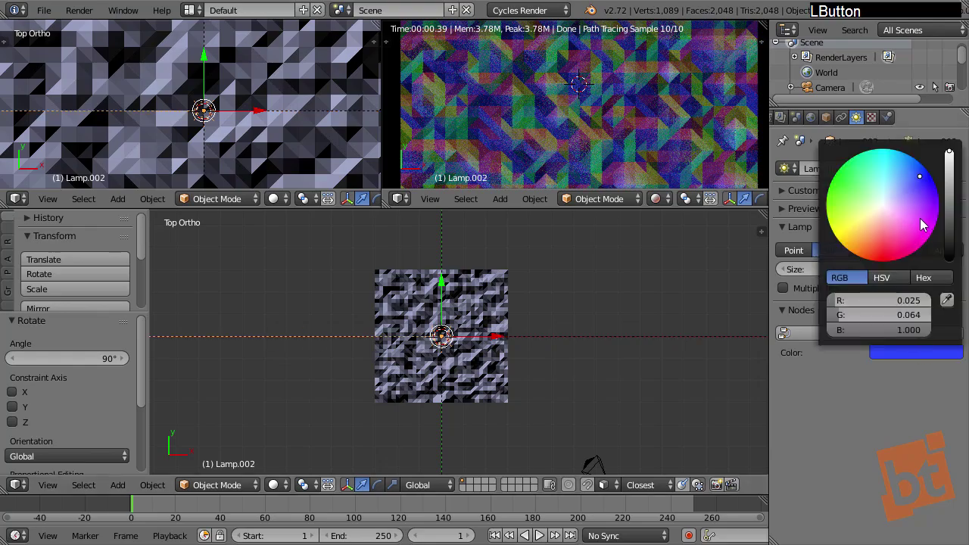
pyautogui.moveTo(927, 234); pyautogui.dragTo(834, 243)
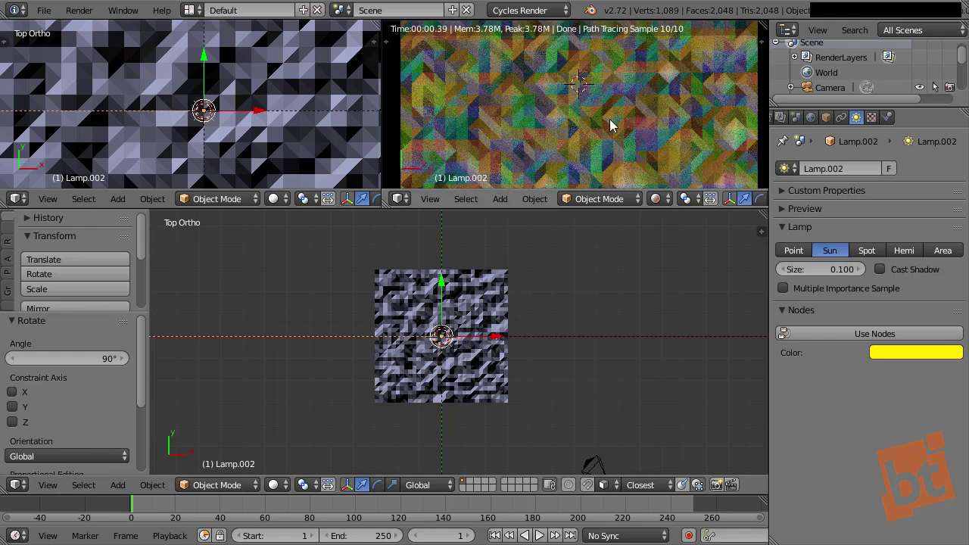
# - Select the terrain mesh and switch its Displace clouds texture to Hard noise
pyautogui.moveTo(588, 122); pyautogui.dragTo(597, 128, button='middle')
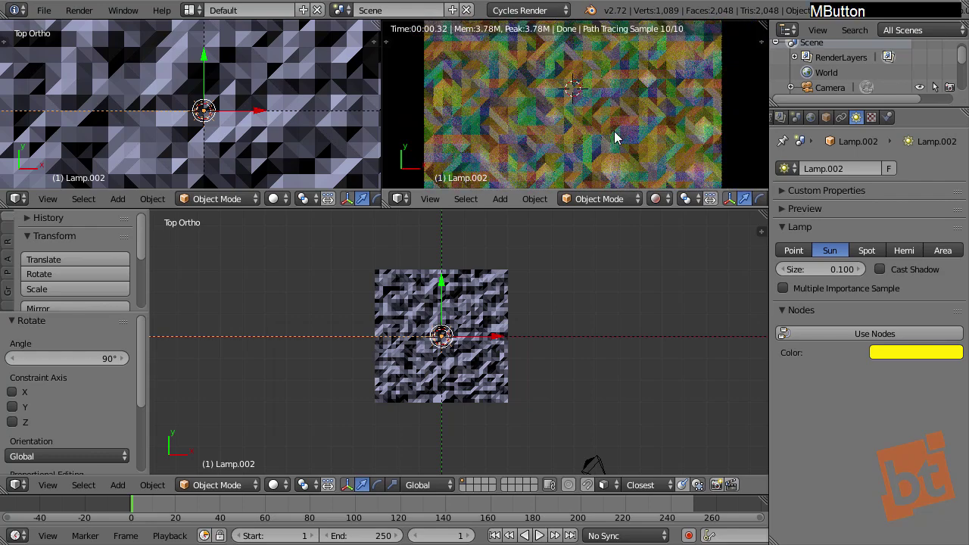
pyautogui.keyDown('shift'); pyautogui.moveTo(479, 326); pyautogui.dragTo(492, 327, button='middle'); pyautogui.keyUp('shift')
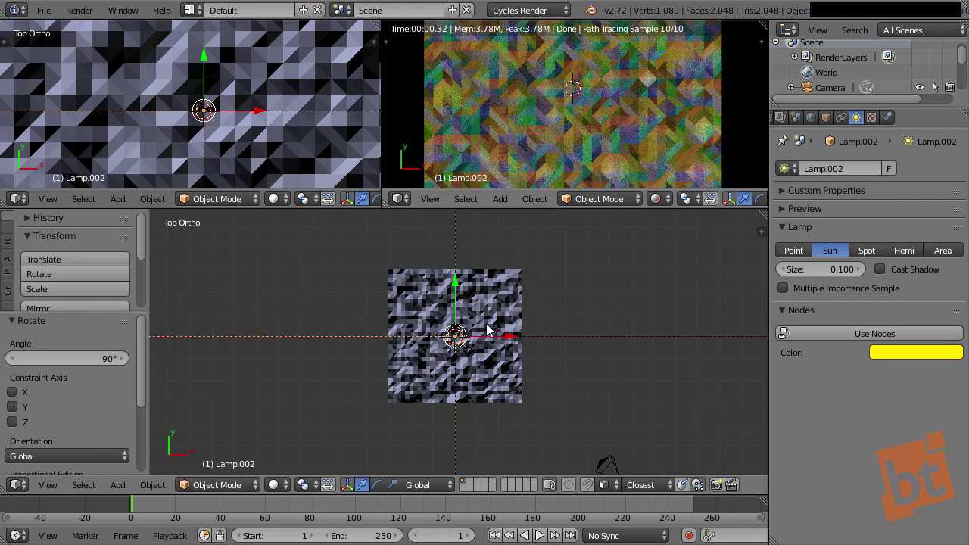
pyautogui.rightClick(504, 305)
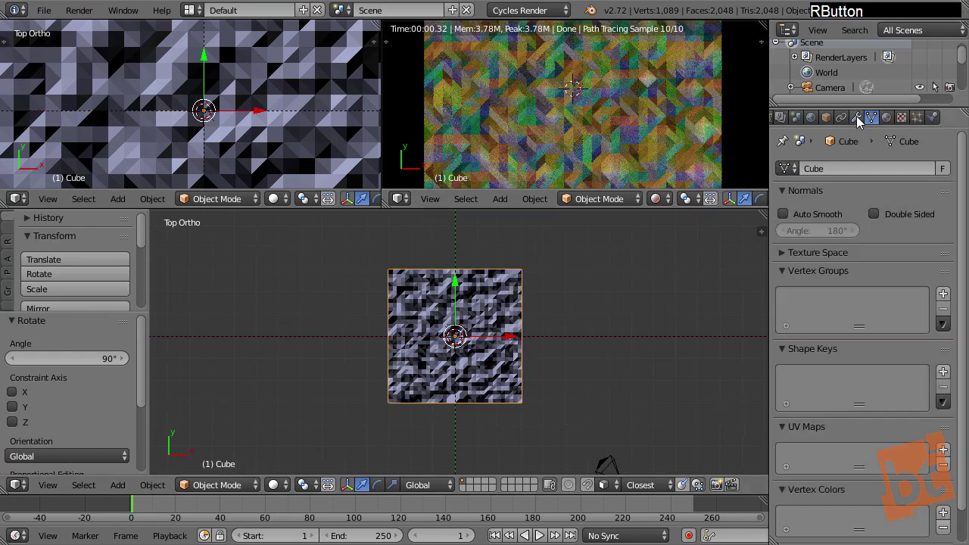
pyautogui.click(901, 117)
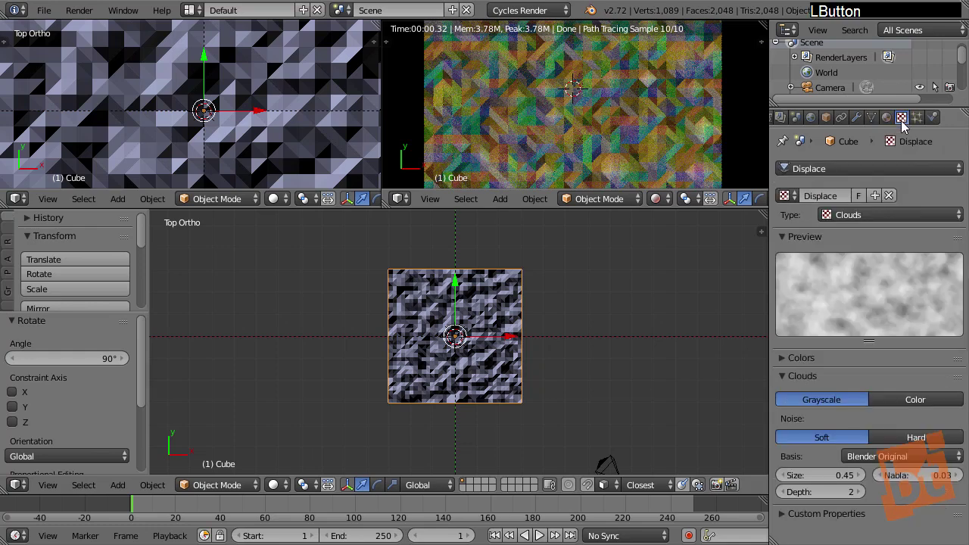
pyautogui.click(916, 438)
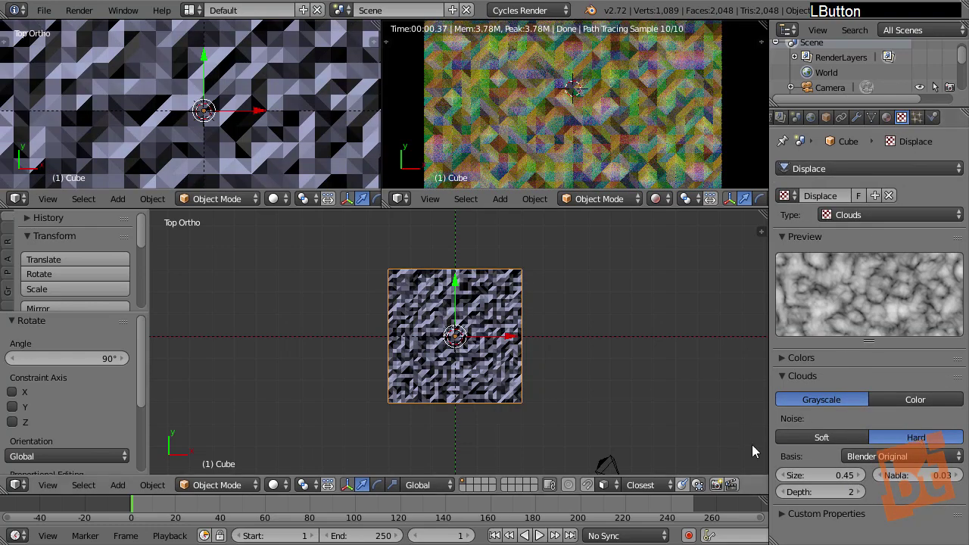
# - Try lowering the terrain's Displace modifier strength to 0, and restore it to 1
pyautogui.click(857, 119)
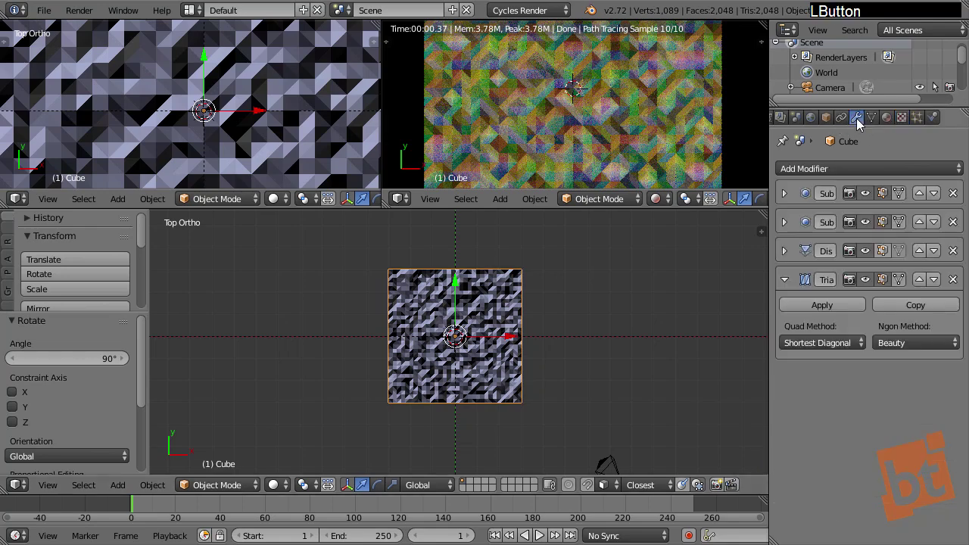
pyautogui.click(784, 250)
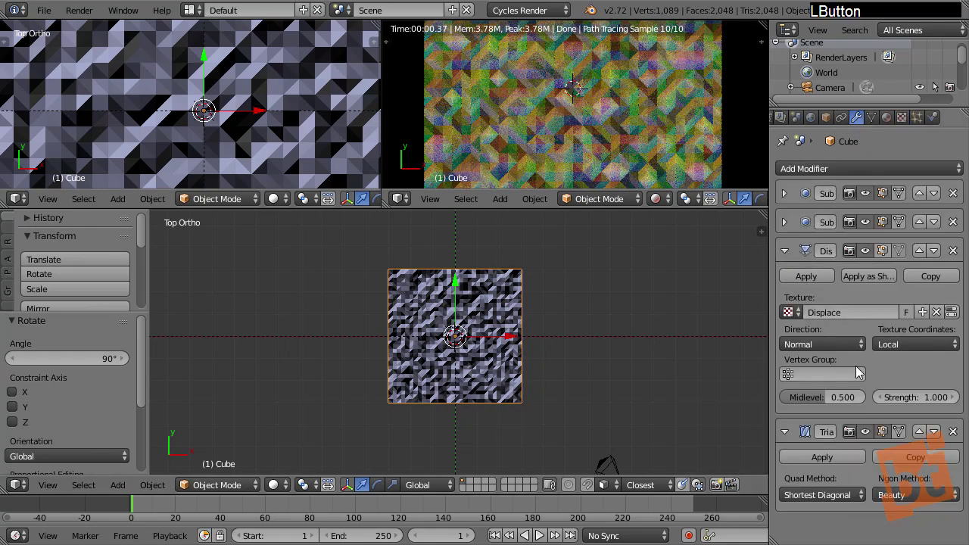
pyautogui.keyDown('shift'); pyautogui.moveTo(908, 403); pyautogui.dragTo(834, 408); pyautogui.keyUp('shift')
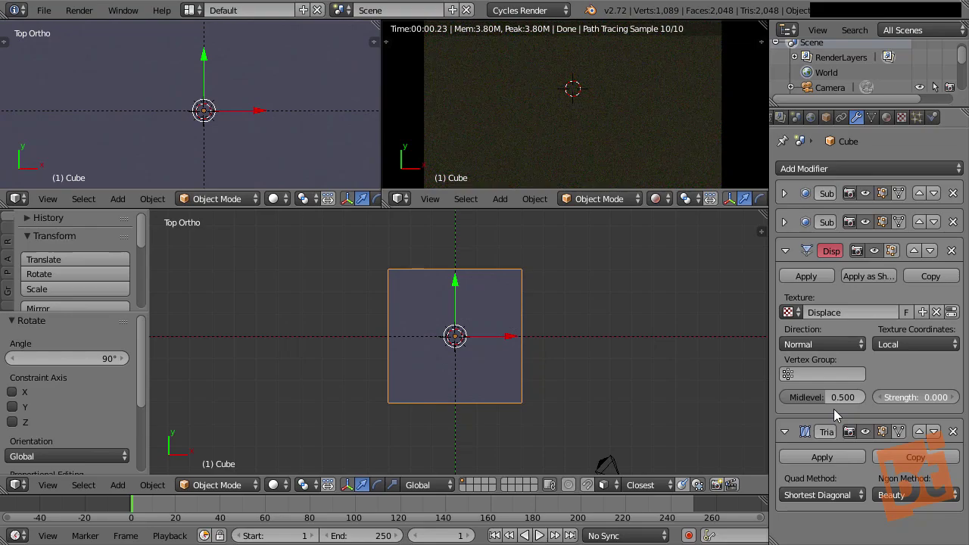
pyautogui.keyDown('shift'); pyautogui.moveTo(833, 409); pyautogui.dragTo(919, 407); pyautogui.keyUp('shift')
pyautogui.click(918, 401)
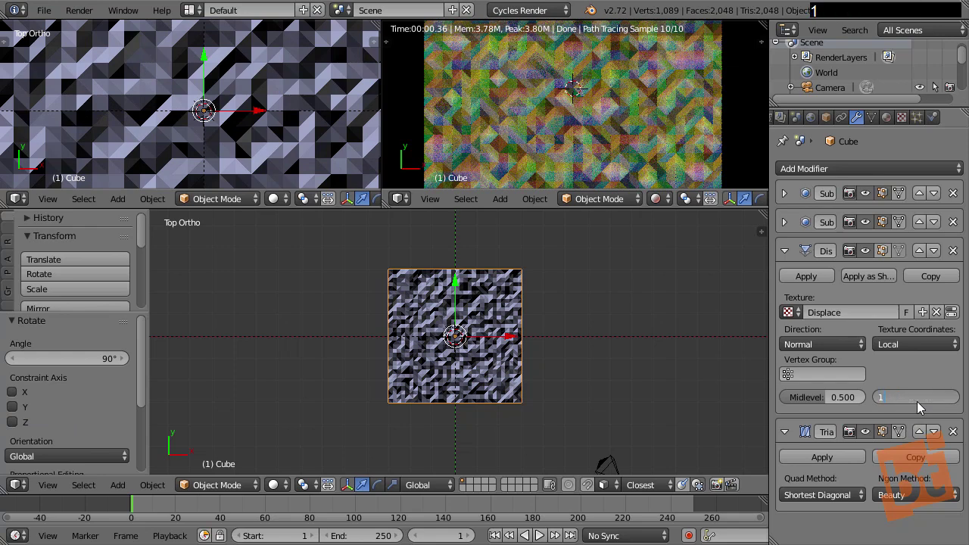
pyautogui.write('1')
pyautogui.press('Return')
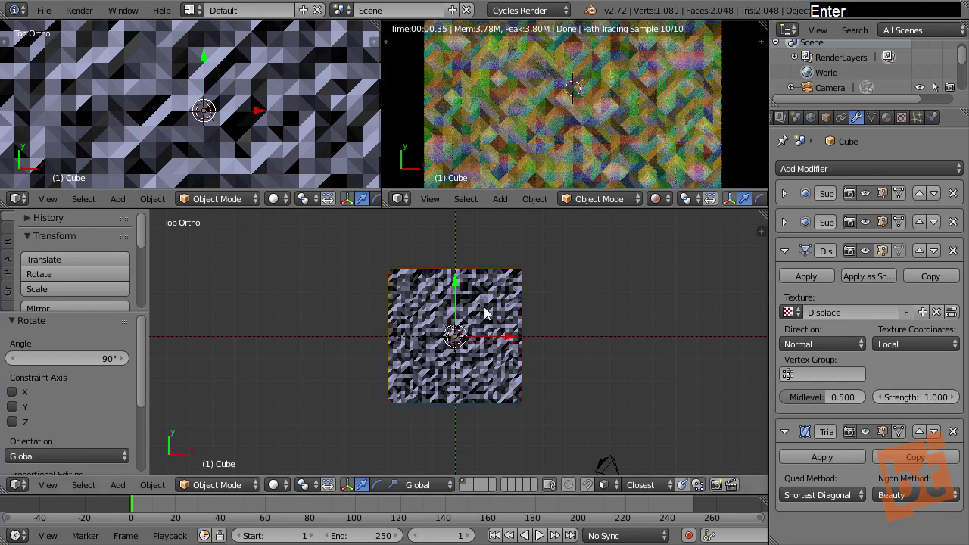
# - Select the green sun lamp, enable nodes for it and set its emission strength to 2
pyautogui.rightClick(585, 337)
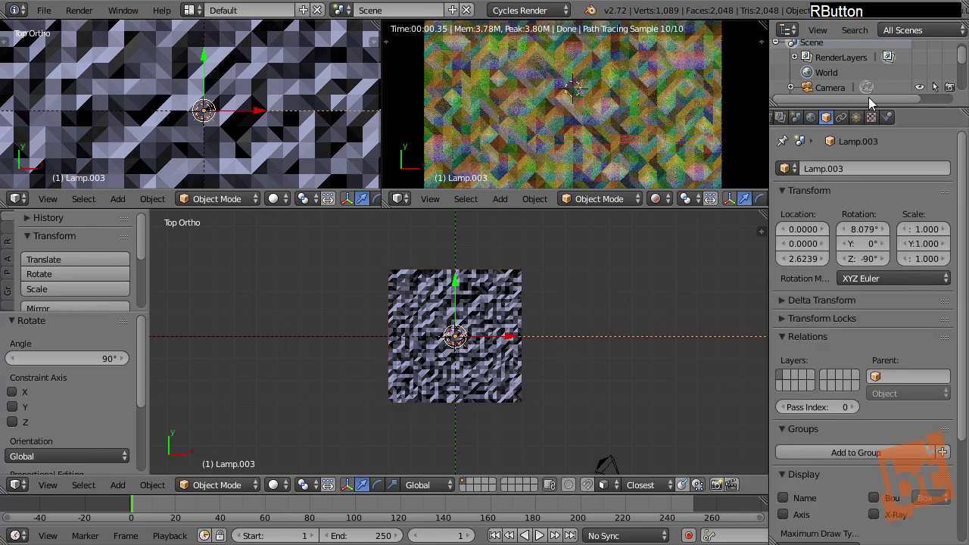
pyautogui.click(856, 117)
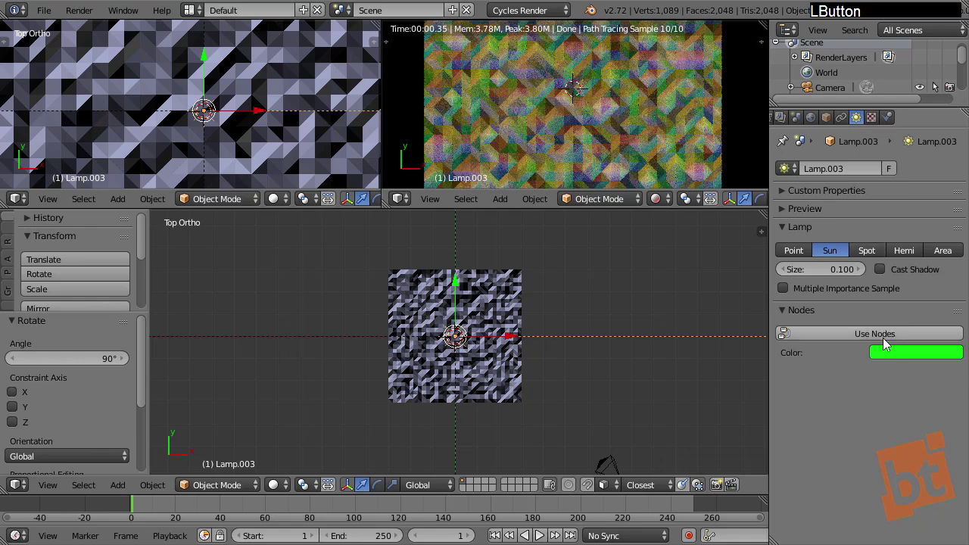
pyautogui.click(883, 339)
pyautogui.click(901, 381)
pyautogui.write('2')
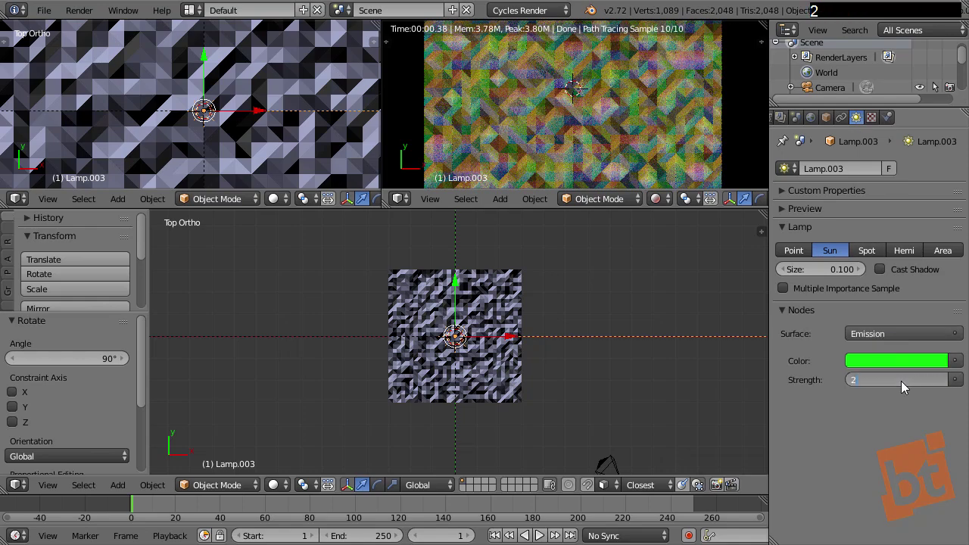
pyautogui.press('Return')
# - Select the red sun lamp, enable nodes for it and set its emission strength to 2
pyautogui.rightClick(454, 336)
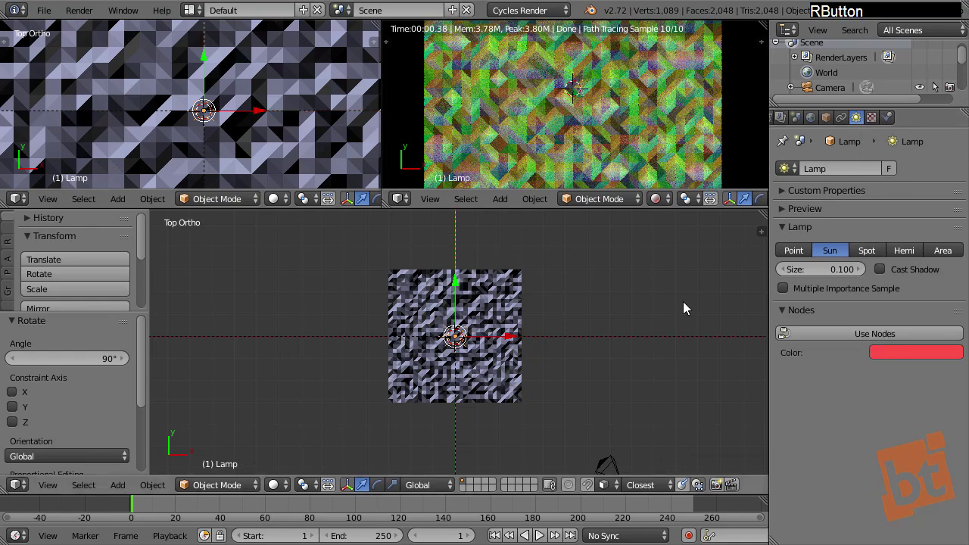
pyautogui.click(863, 341)
pyautogui.click(881, 380)
pyautogui.write('2')
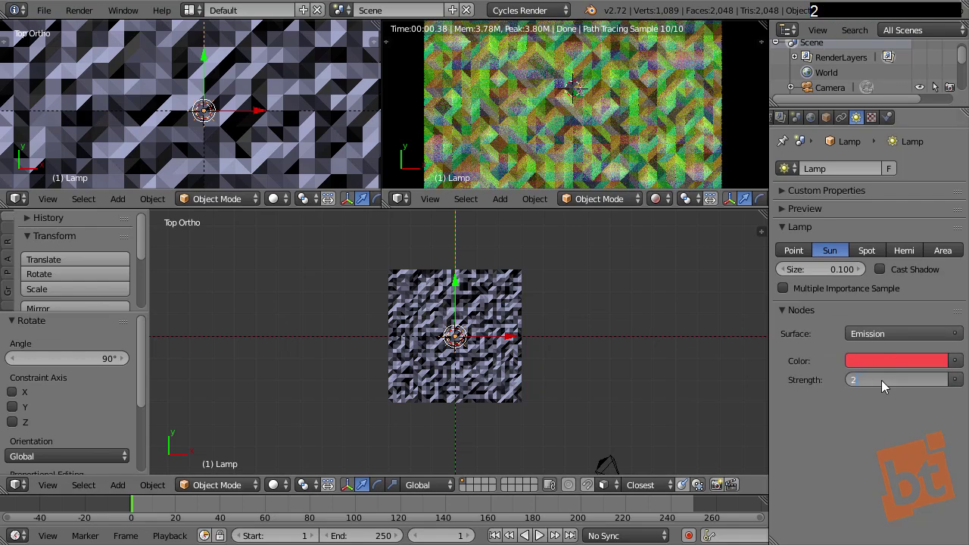
pyautogui.press('Return')
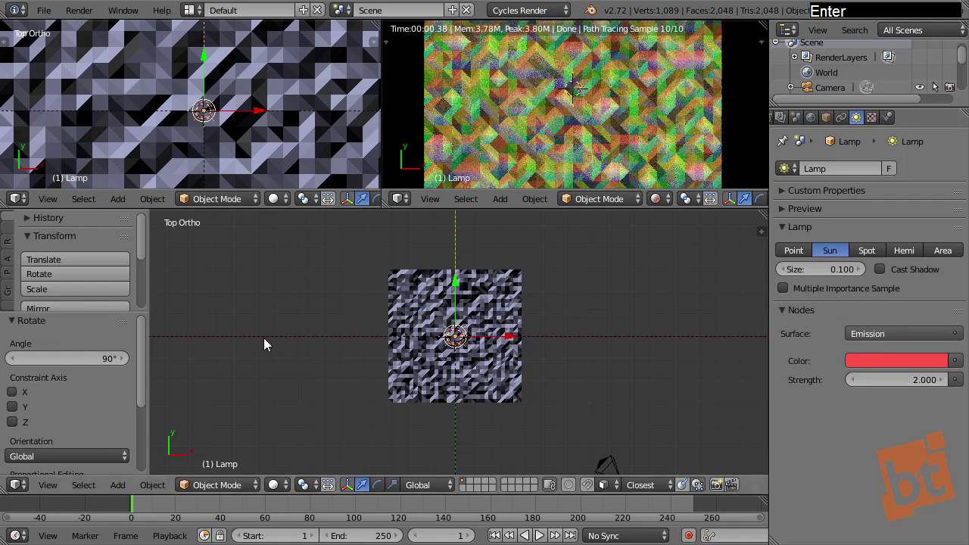
# - Select the yellow sun lamp, enable nodes for it and set its emission strength to 2
pyautogui.rightClick(454, 336)
pyautogui.click(899, 333)
pyautogui.click(899, 379)
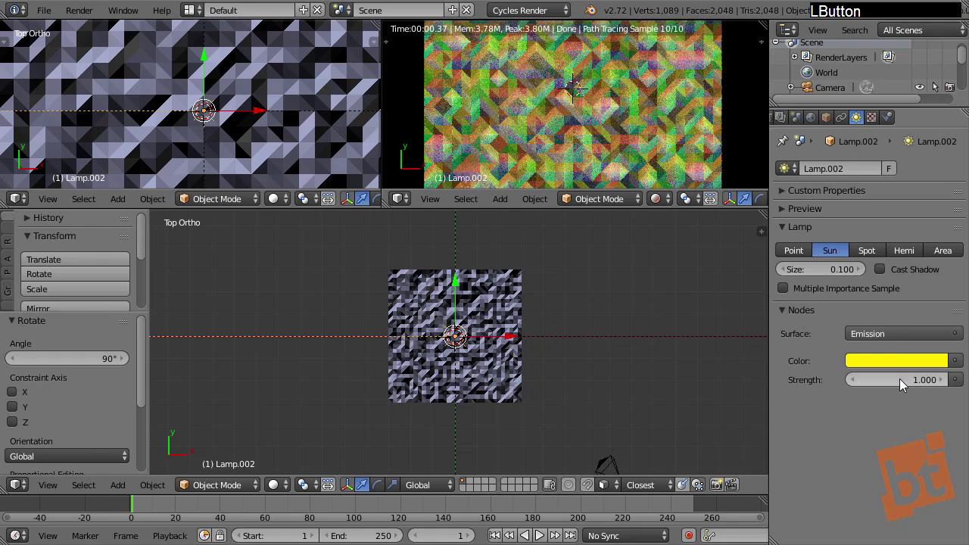
pyautogui.write('2')
pyautogui.press('Return')
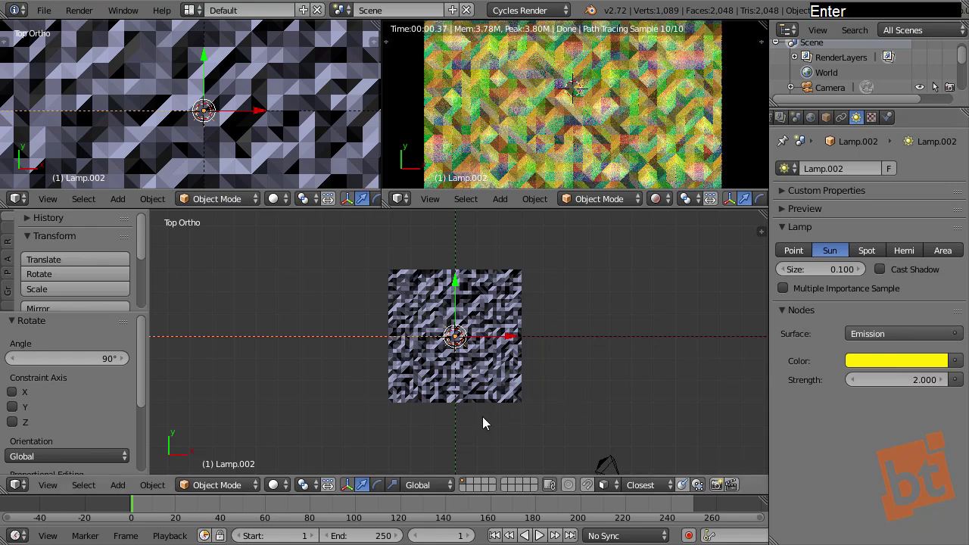
# - Select the blue sun lamp, enable nodes for it and set its emission strength to 2
pyautogui.rightClick(464, 423)
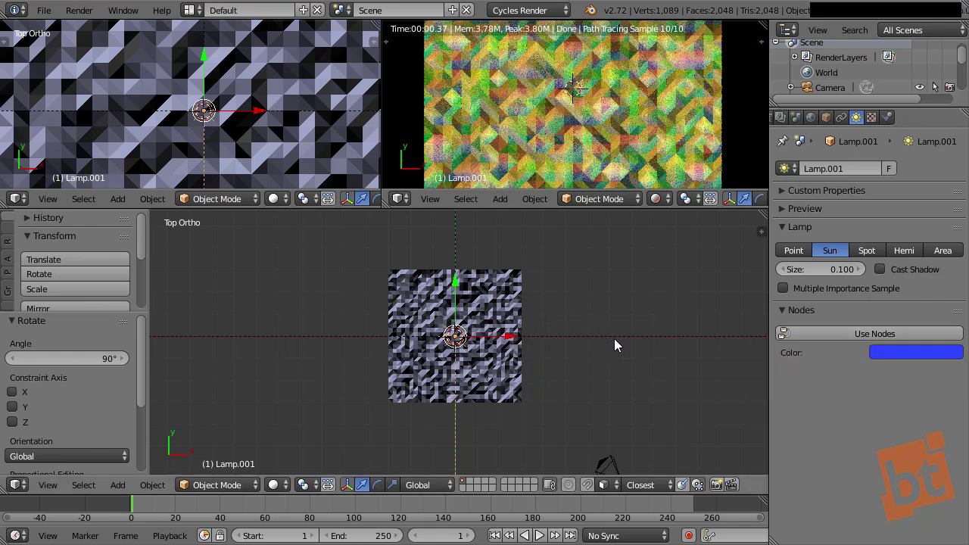
pyautogui.click(874, 333)
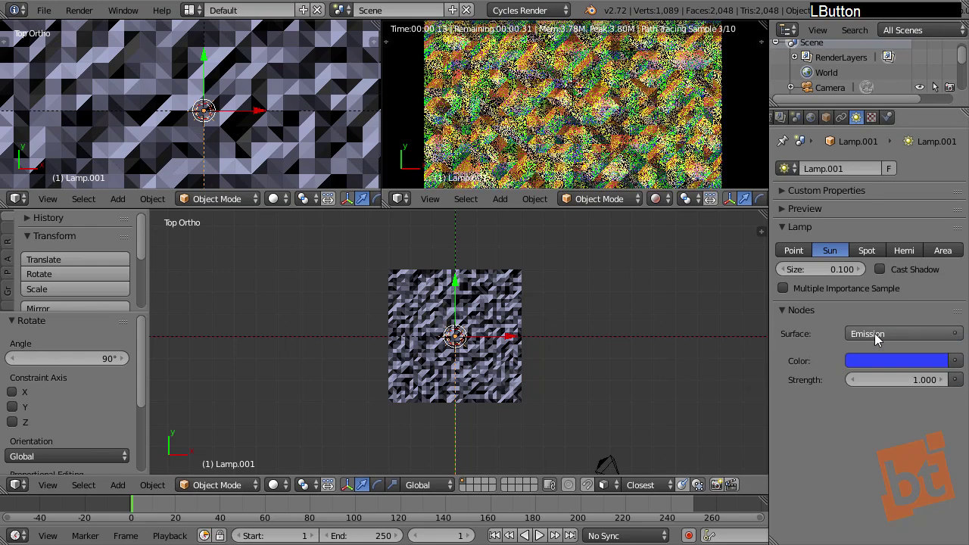
pyautogui.click(889, 381)
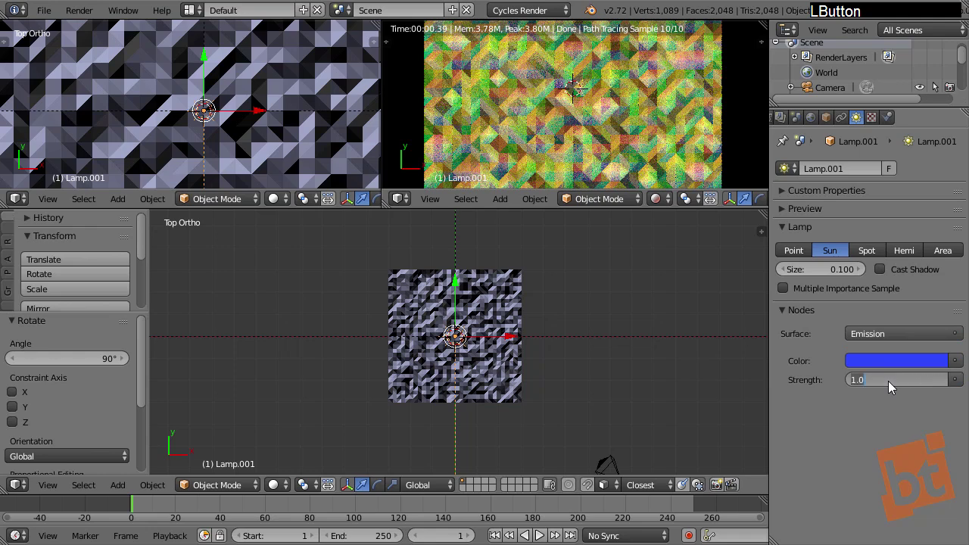
pyautogui.write('2')
pyautogui.press('Return')
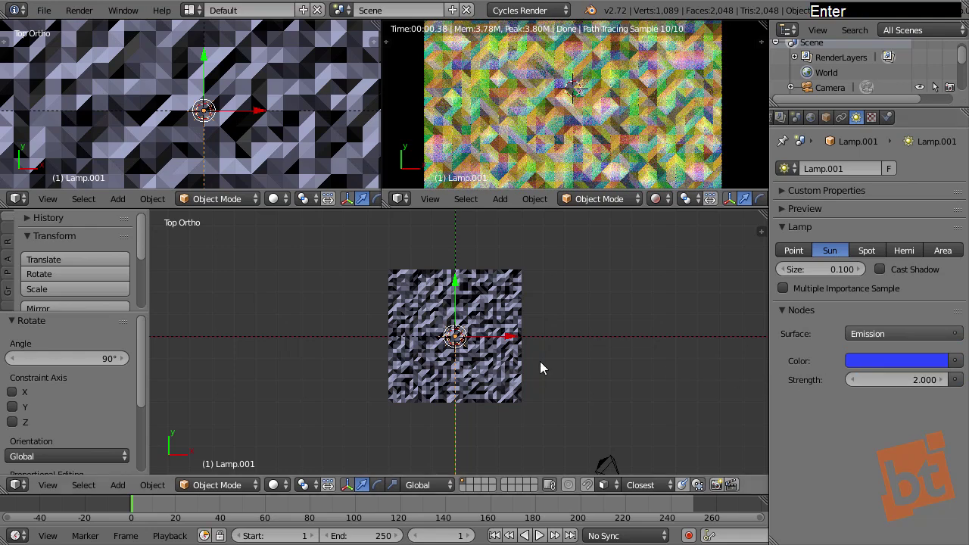
pyautogui.keyDown('shift'); pyautogui.moveTo(436, 389); pyautogui.dragTo(434, 364, button='middle'); pyautogui.keyUp('shift')
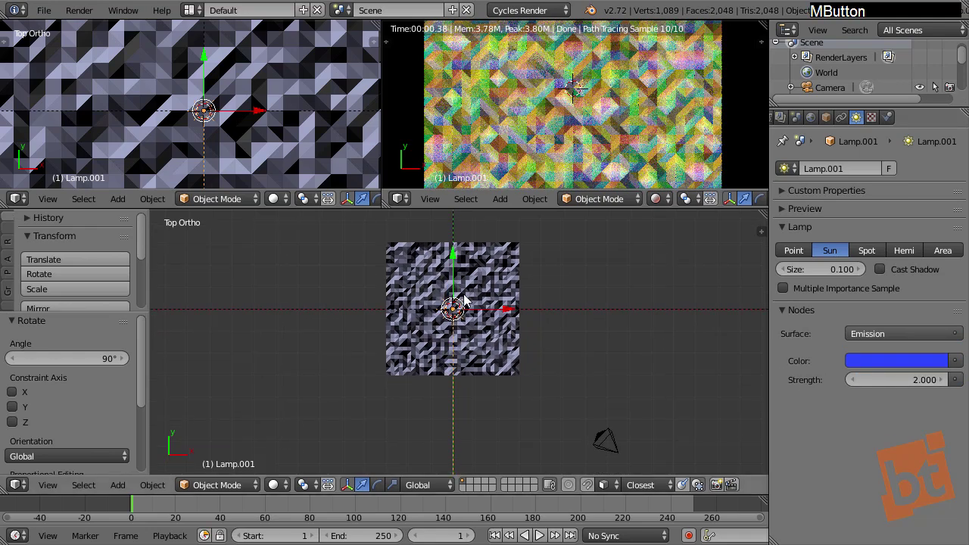
pyautogui.keyDown('shift'); pyautogui.moveTo(464, 302); pyautogui.dragTo(506, 330, button='middle'); pyautogui.keyUp('shift')
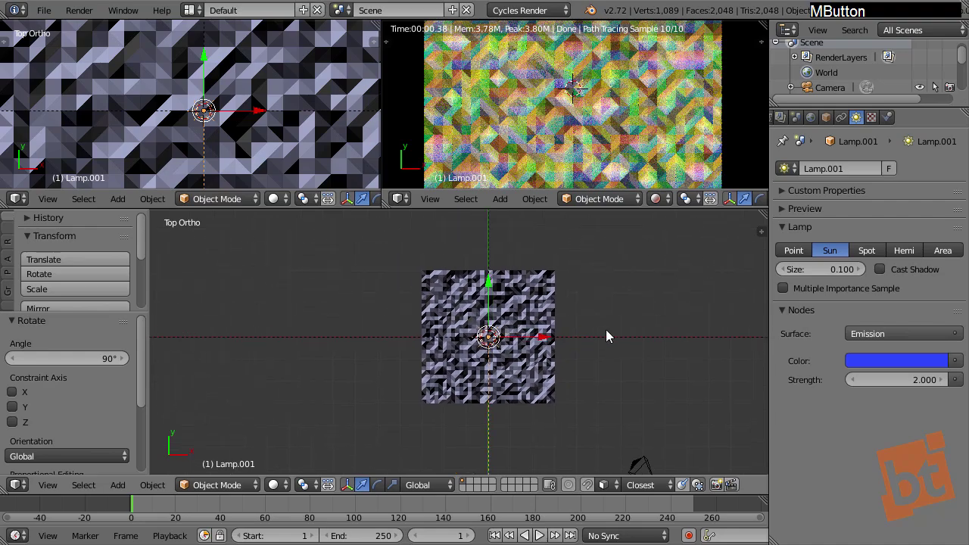
# - Select the green sun lamp and change its emission color to orange-red
pyautogui.keyDown('ctrl'); pyautogui.moveTo(590, 124); pyautogui.dragTo(584, 118, button='middle'); pyautogui.keyUp('ctrl')
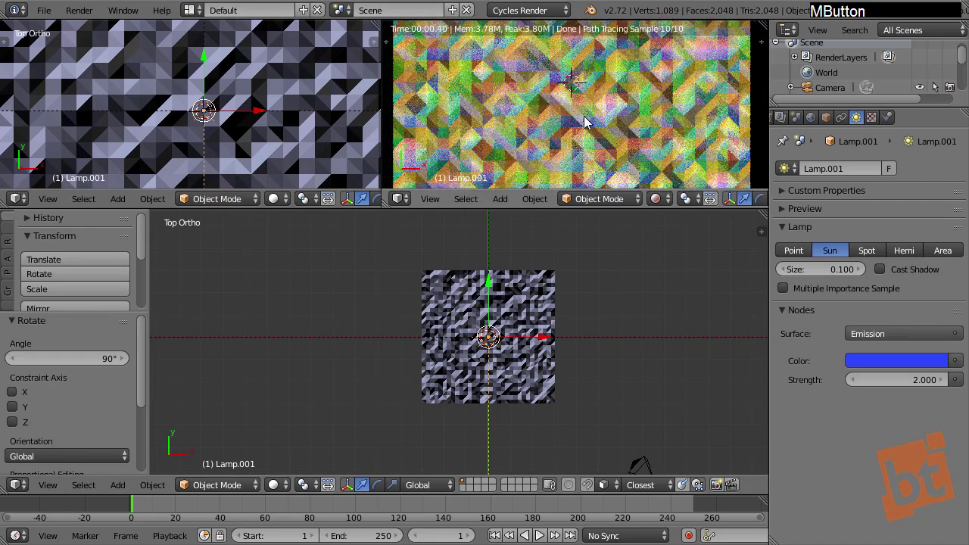
pyautogui.rightClick(616, 331)
pyautogui.click(893, 361)
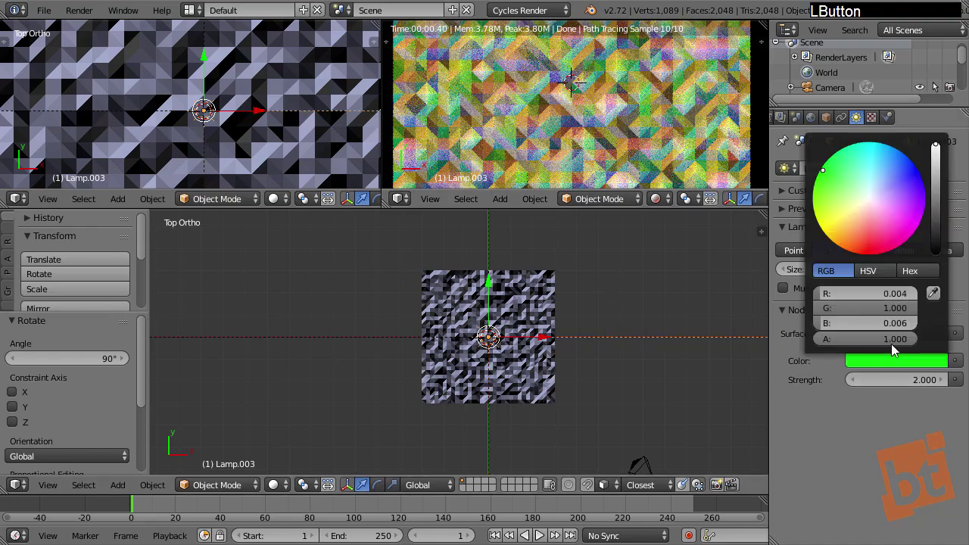
pyautogui.moveTo(858, 228); pyautogui.dragTo(859, 238)
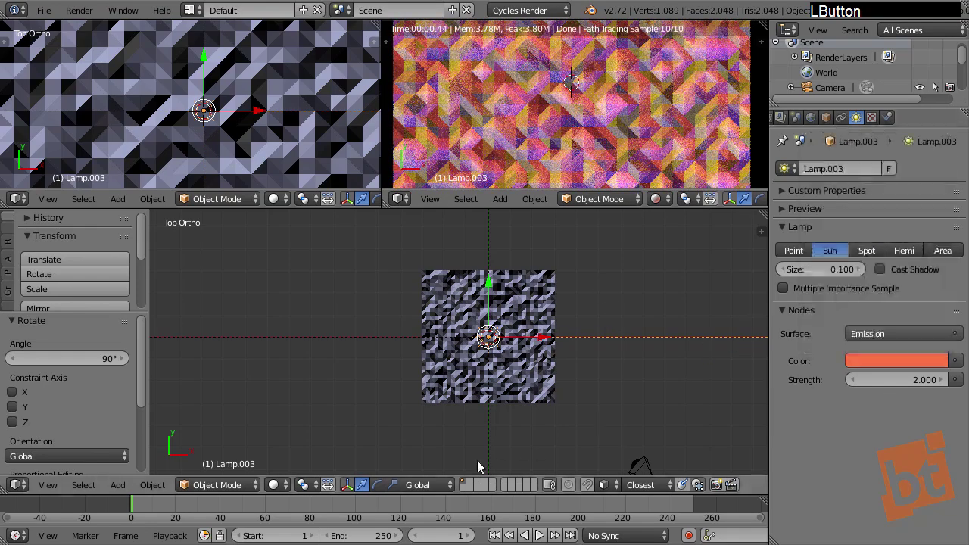
# - Select the blue sun lamp and change its emission color to light peach (R 1.000, G 0.618, B 0.362)
pyautogui.rightClick(640, 87)
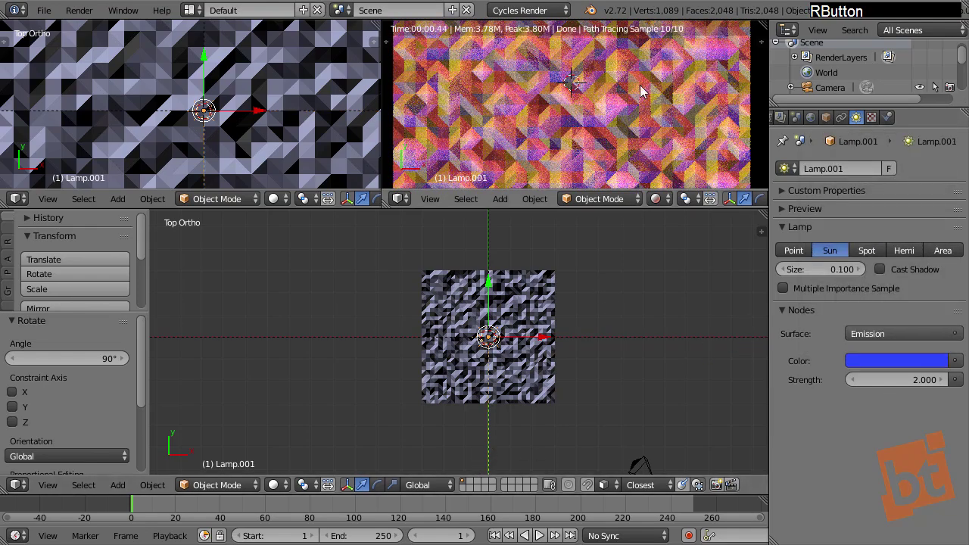
pyautogui.click(875, 360)
pyautogui.moveTo(862, 196); pyautogui.dragTo(859, 216)
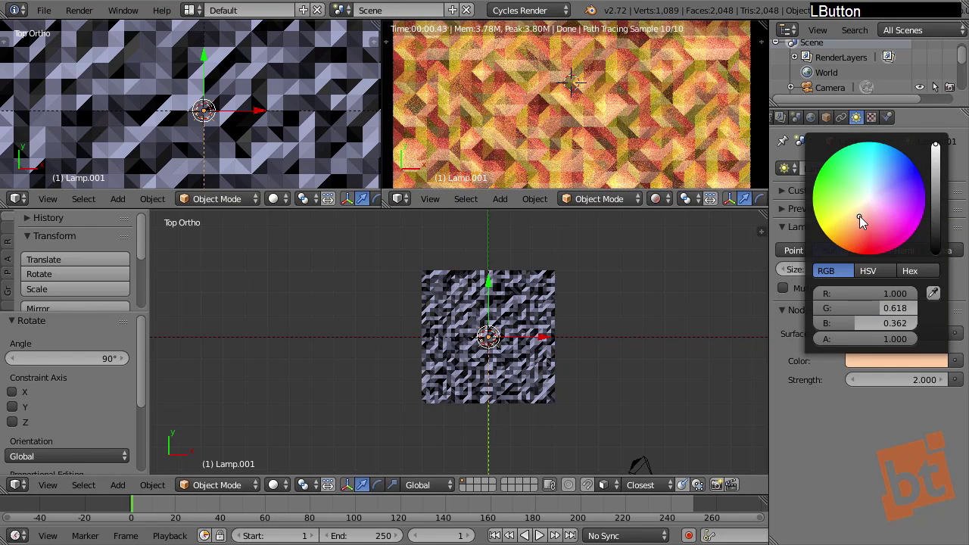
# - Select the yellow sun lamp and change its emission color to orange (R 1.000, G 0.208, B 0.006)
pyautogui.rightClick(308, 339)
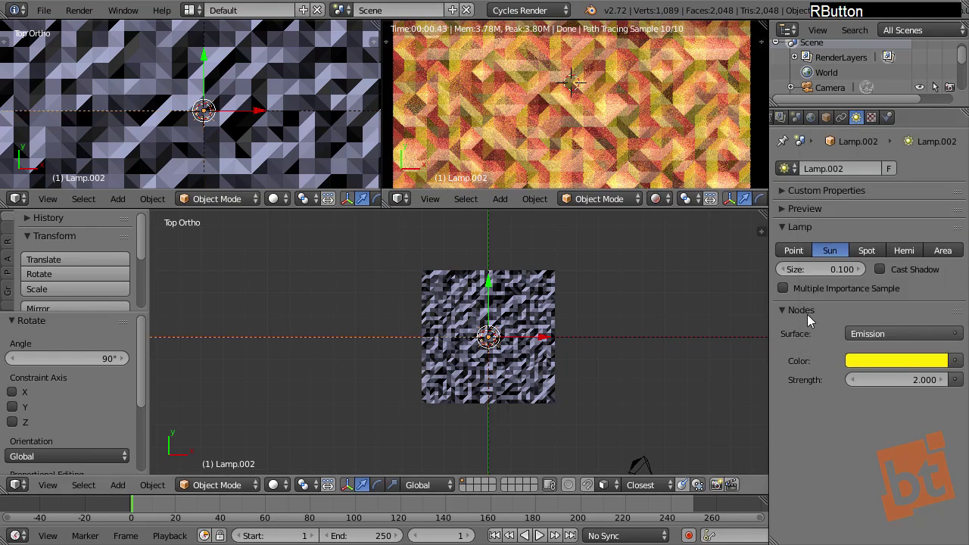
pyautogui.click(877, 364)
pyautogui.moveTo(873, 258); pyautogui.dragTo(845, 244)
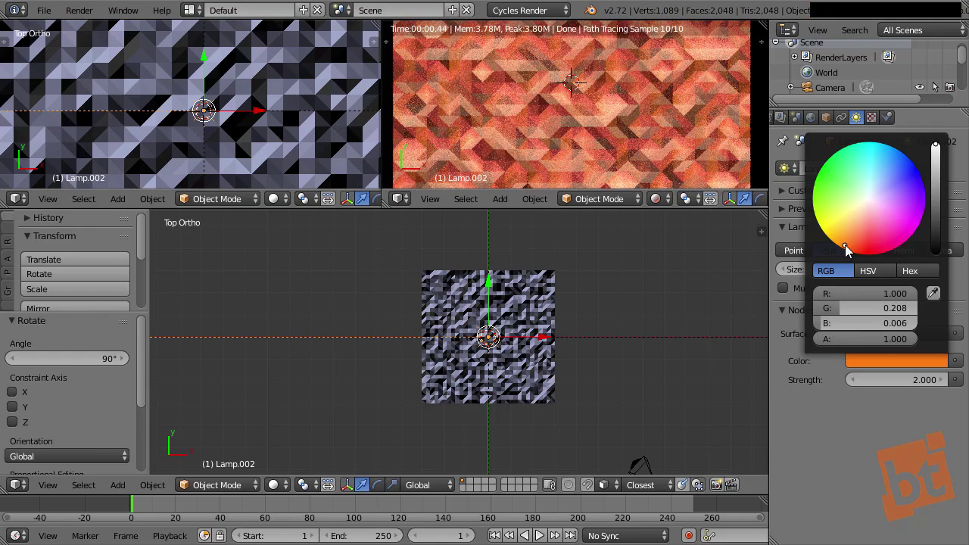
# - Select the red sun lamp and change its emission color to a saturated pinkish red
pyautogui.rightClick(484, 235)
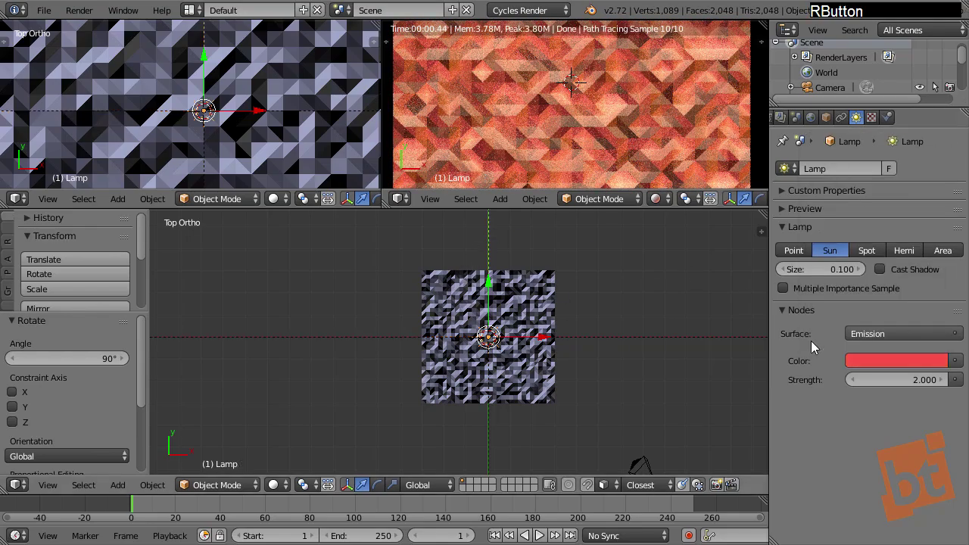
pyautogui.click(870, 361)
pyautogui.moveTo(888, 223); pyautogui.dragTo(889, 250)
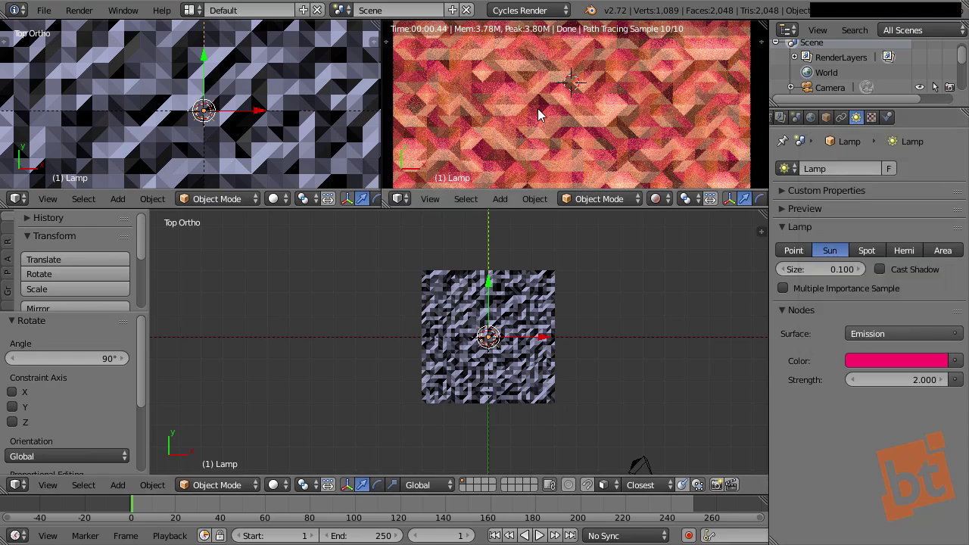
pyautogui.moveTo(558, 115); pyautogui.dragTo(558, 111, button='middle')
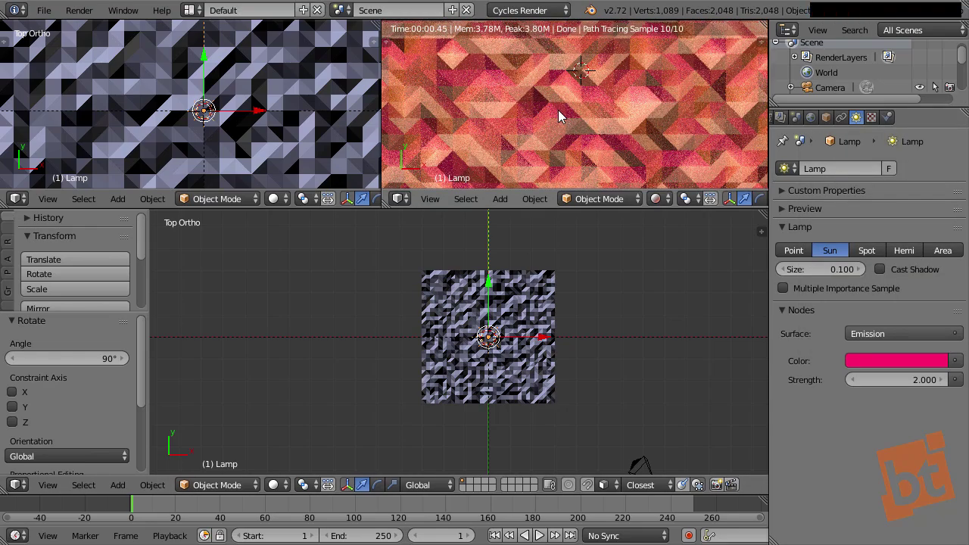
# - Select the terrain mesh and collapse its Displace and Triangulate modifier settings
pyautogui.press('F9')
pyautogui.keyDown('shift'); pyautogui.moveTo(522, 340); pyautogui.dragTo(527, 345, button='middle'); pyautogui.keyUp('shift')
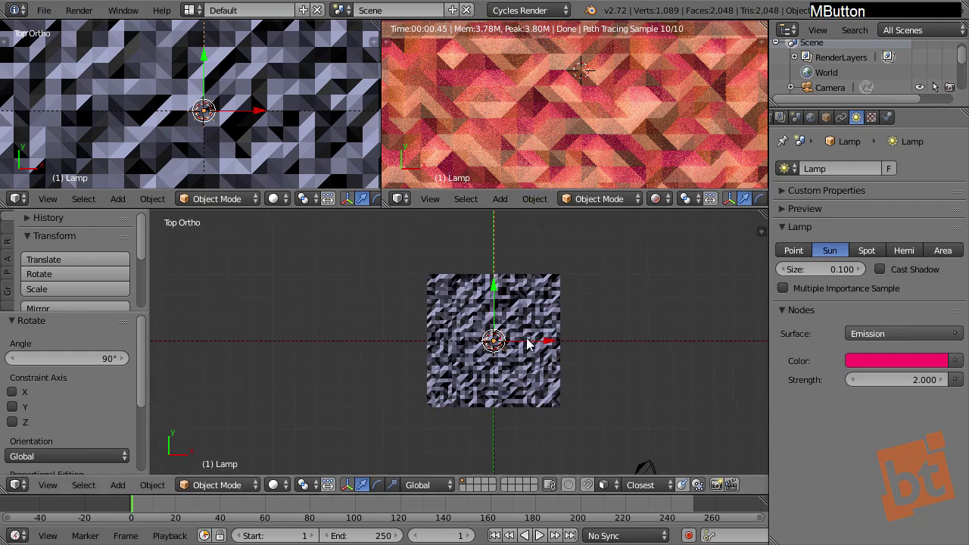
pyautogui.scroll(3, 500, 318)
pyautogui.rightClick(580, 274)
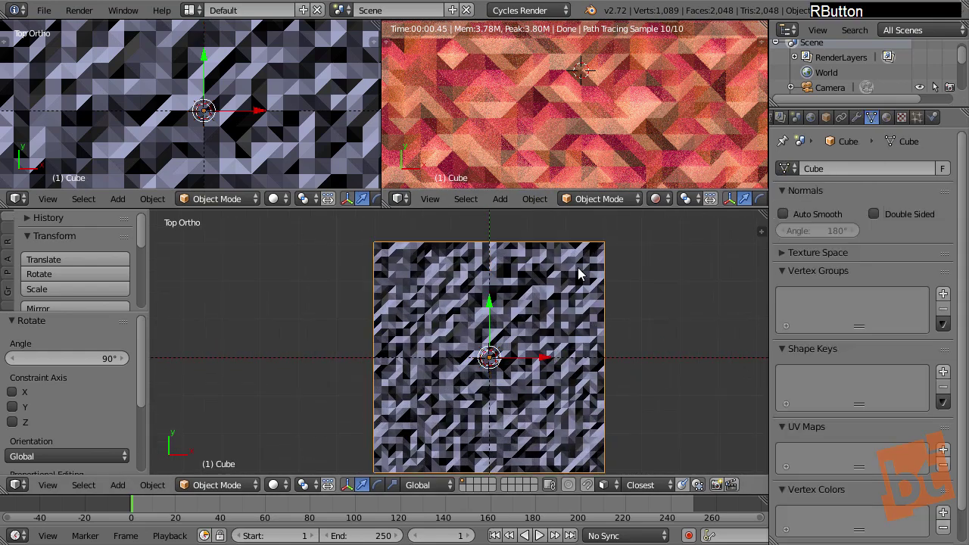
pyautogui.keyDown('shift'); pyautogui.moveTo(555, 298); pyautogui.dragTo(573, 278, button='middle'); pyautogui.keyUp('shift')
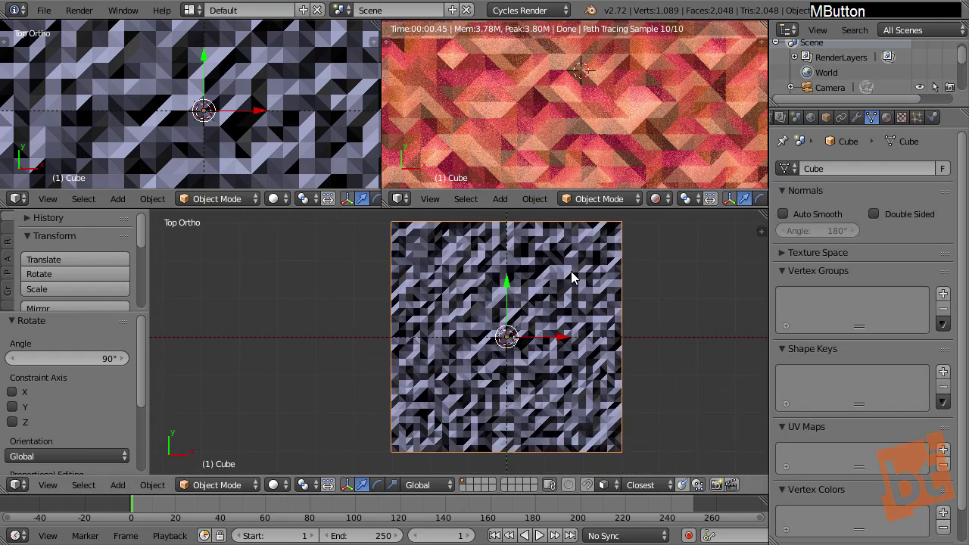
pyautogui.click(856, 118)
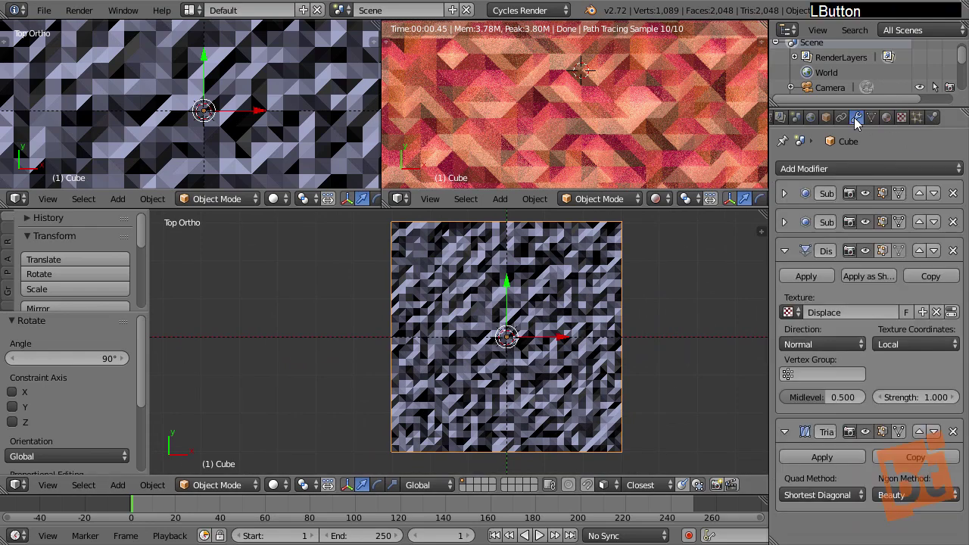
pyautogui.click(784, 252)
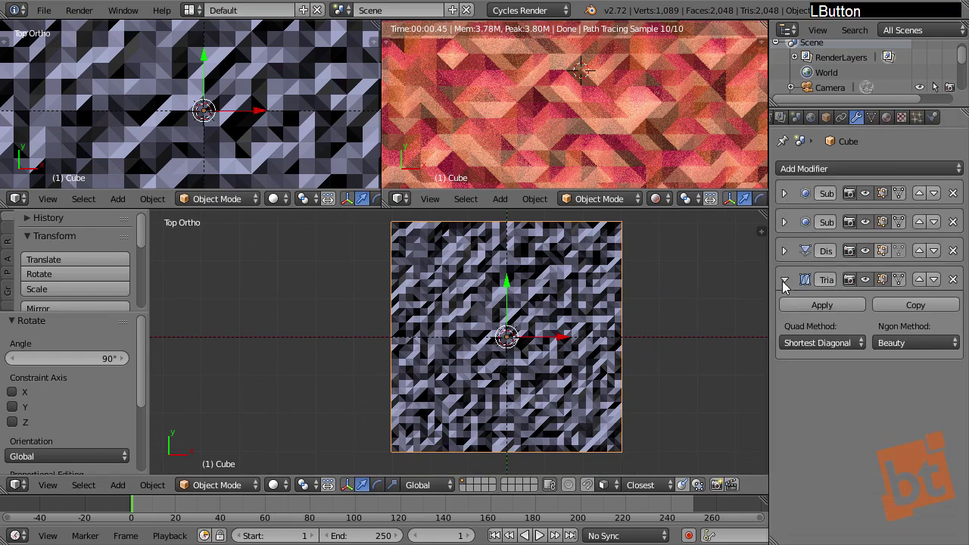
pyautogui.click(784, 280)
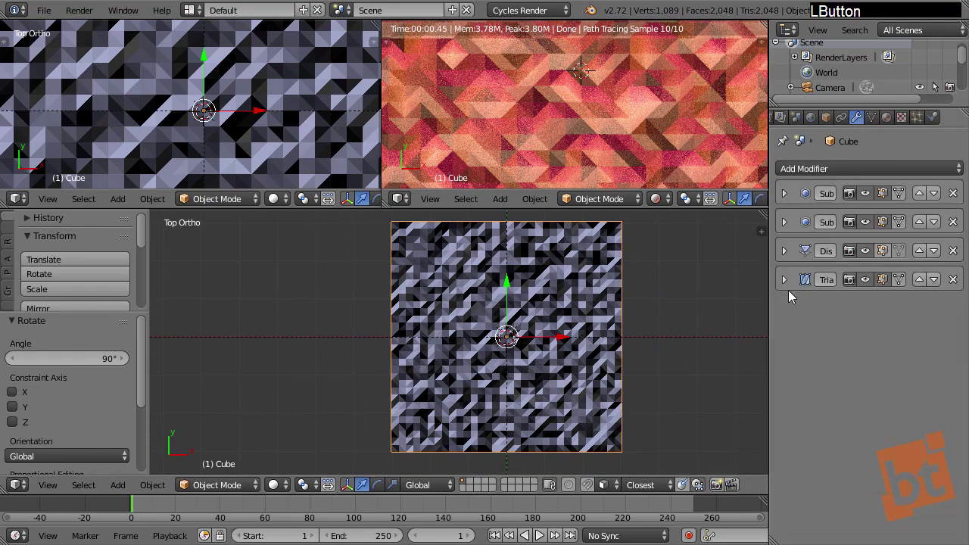
# - Add a Wireframe modifier to the terrain with a thickness of 0.0066 and Replace Original turned off
pyautogui.click(844, 167)
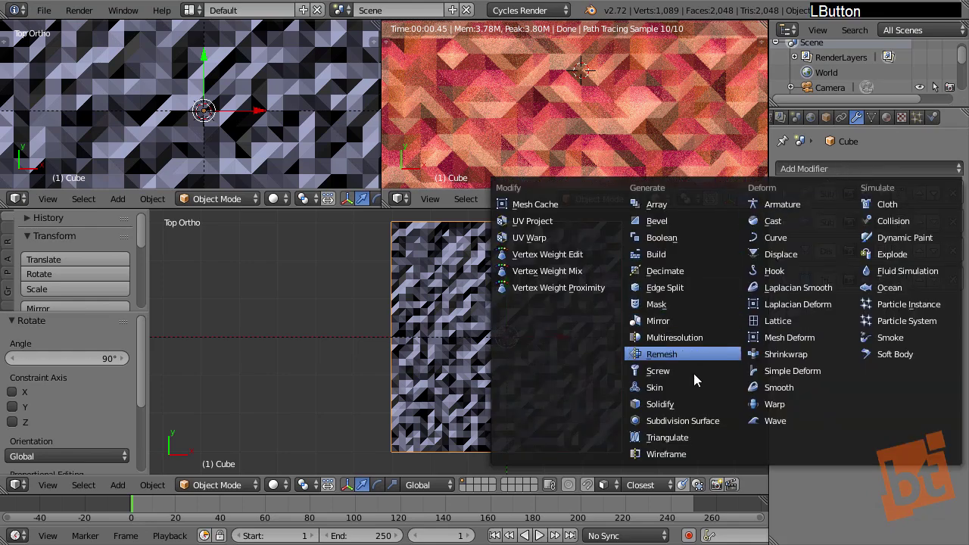
pyautogui.click(666, 454)
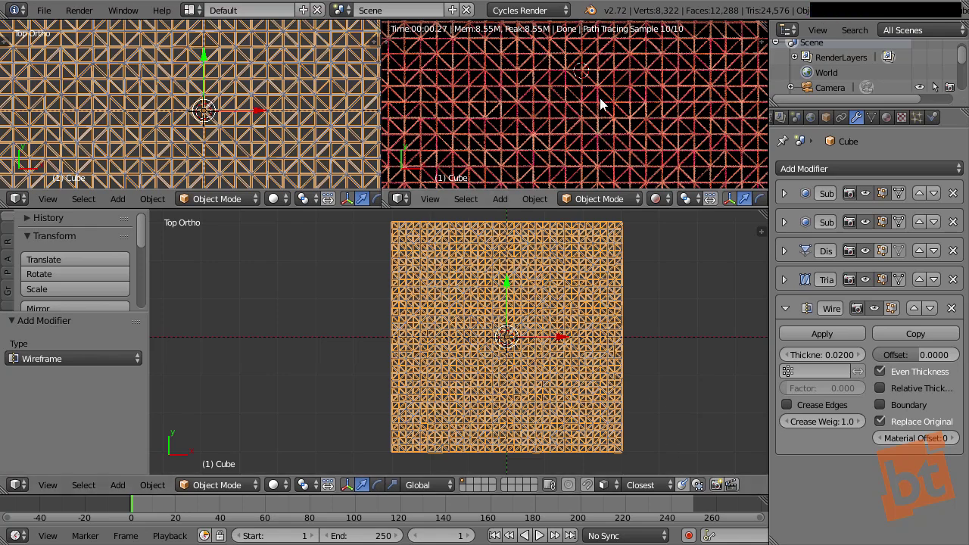
pyautogui.scroll(3, 600, 105)
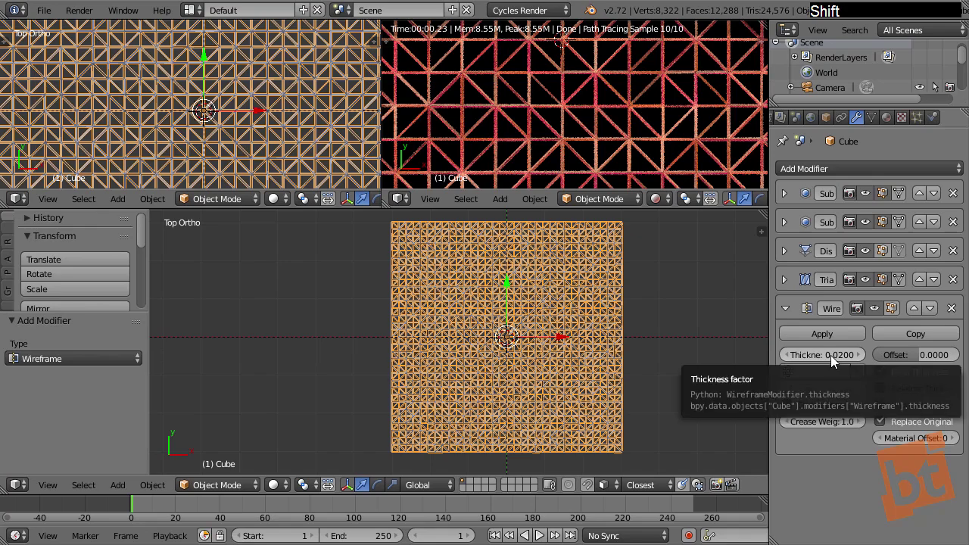
pyautogui.keyDown('shift'); pyautogui.moveTo(830, 355); pyautogui.dragTo(860, 349); pyautogui.keyUp('shift')
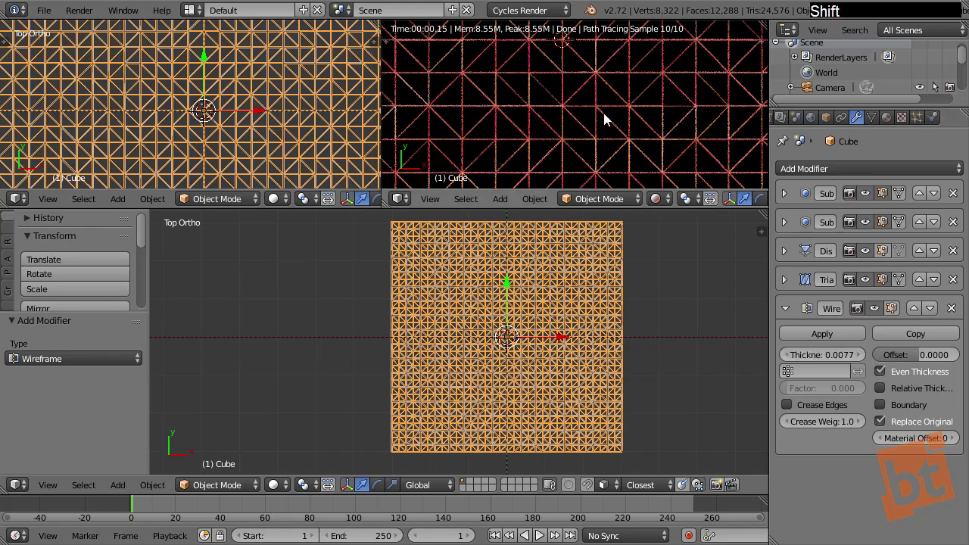
pyautogui.moveTo(603, 110); pyautogui.dragTo(569, 90, button='middle')
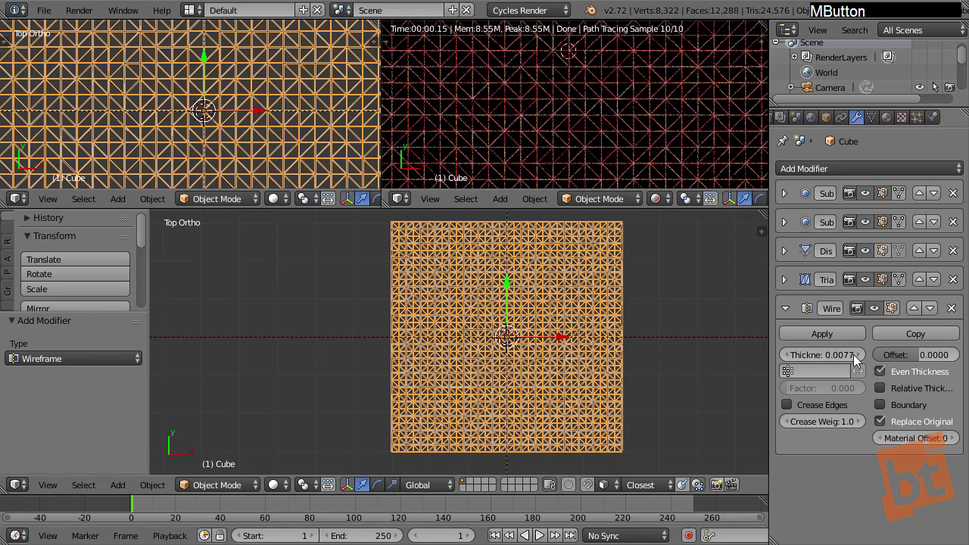
pyautogui.keyDown('shift'); pyautogui.moveTo(831, 356); pyautogui.dragTo(753, 345); pyautogui.keyUp('shift')
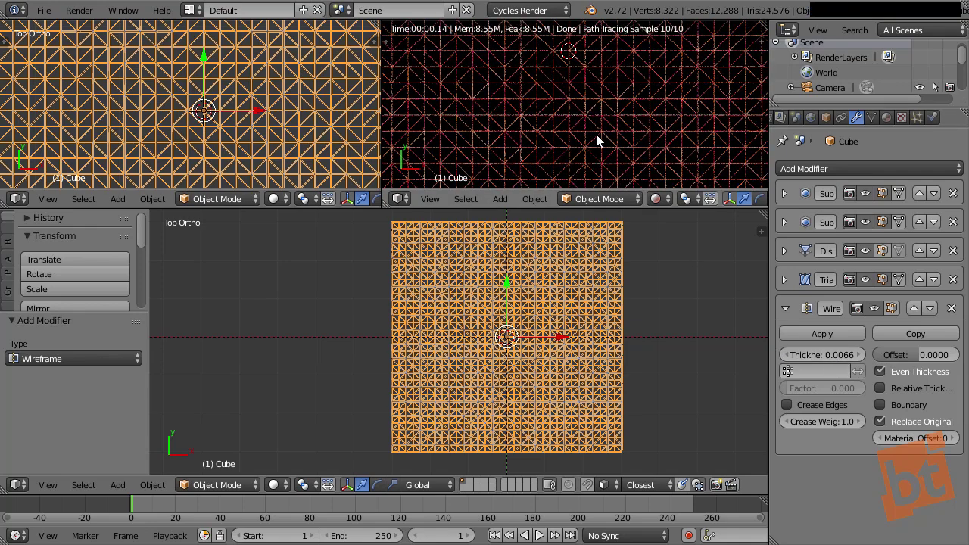
pyautogui.click(881, 422)
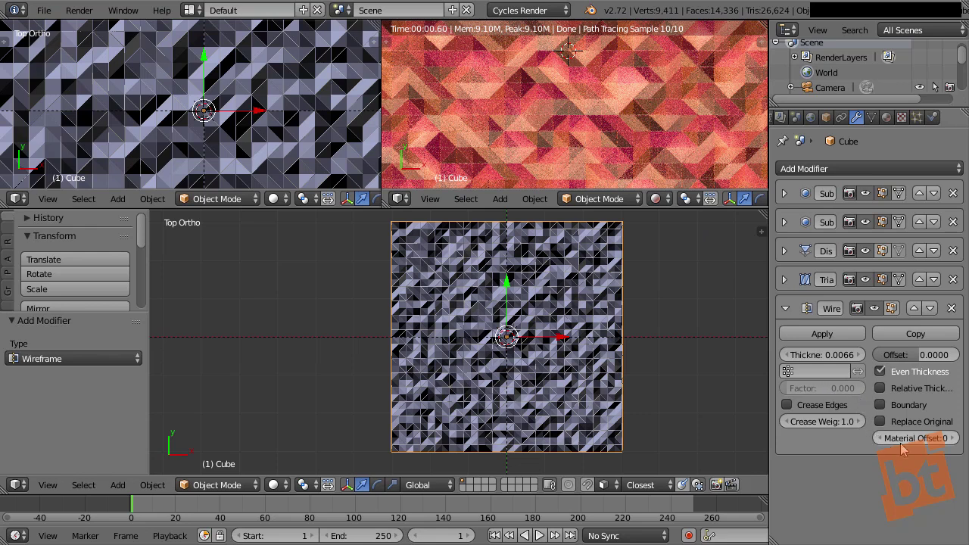
# - Create a new material for the terrain, with an enlarged material slot list, and use Glossy BSDF as its surface shader
pyautogui.click(887, 117)
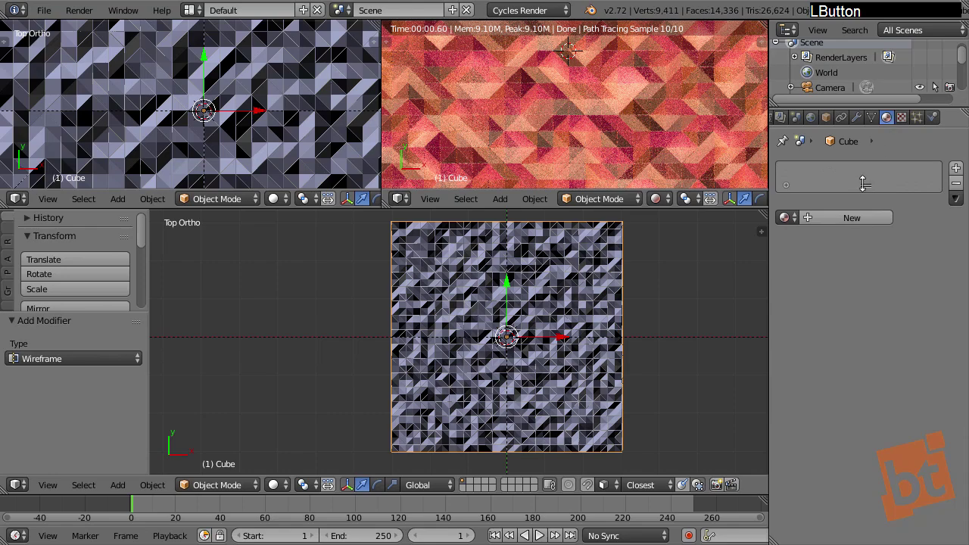
pyautogui.moveTo(866, 185); pyautogui.dragTo(866, 215)
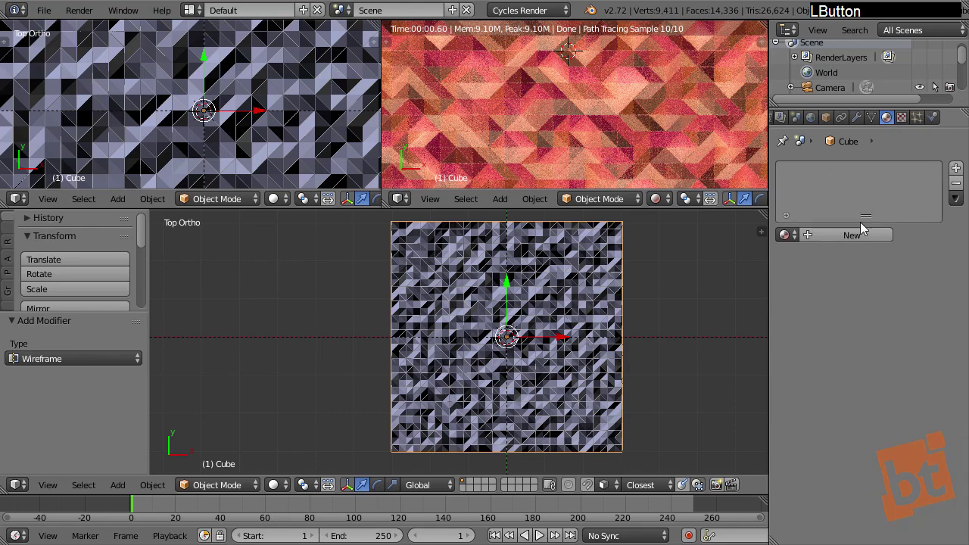
pyautogui.click(834, 235)
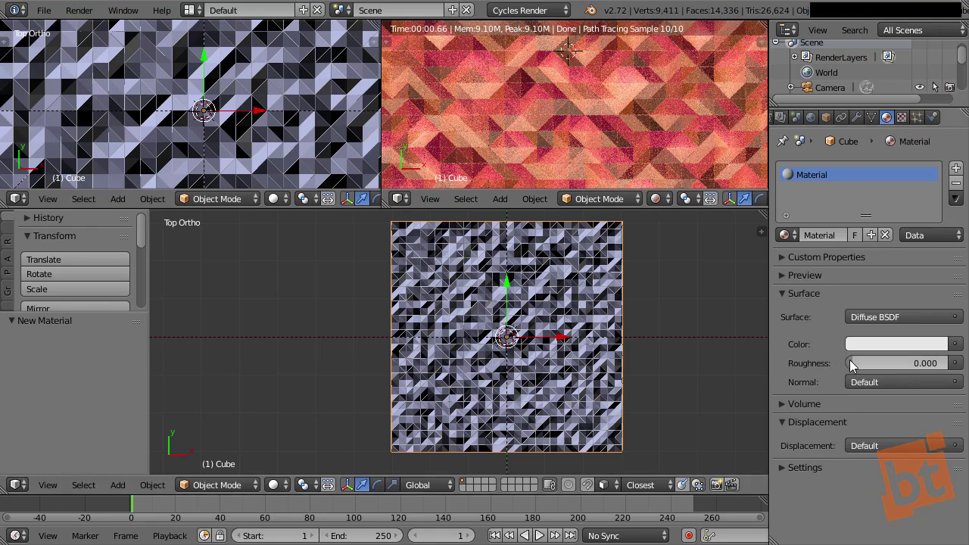
pyautogui.click(898, 317)
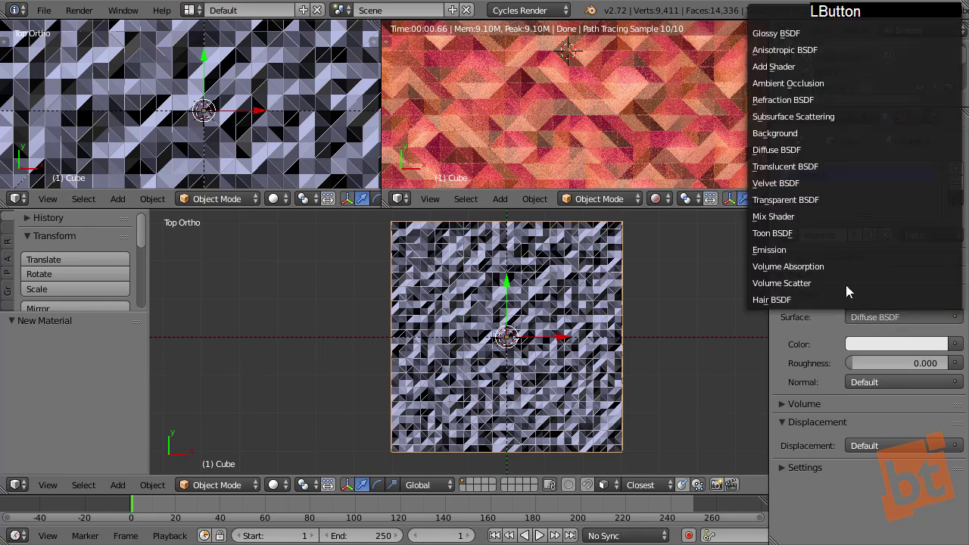
pyautogui.click(794, 33)
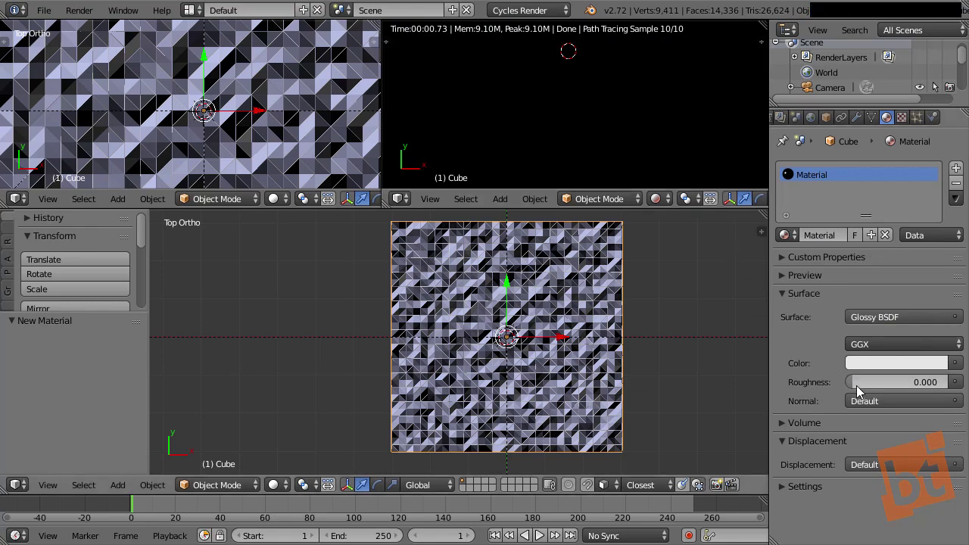
# - Try different roughness levels on the glossy material and set the roughness to 0.5
pyautogui.moveTo(857, 385); pyautogui.dragTo(881, 386)
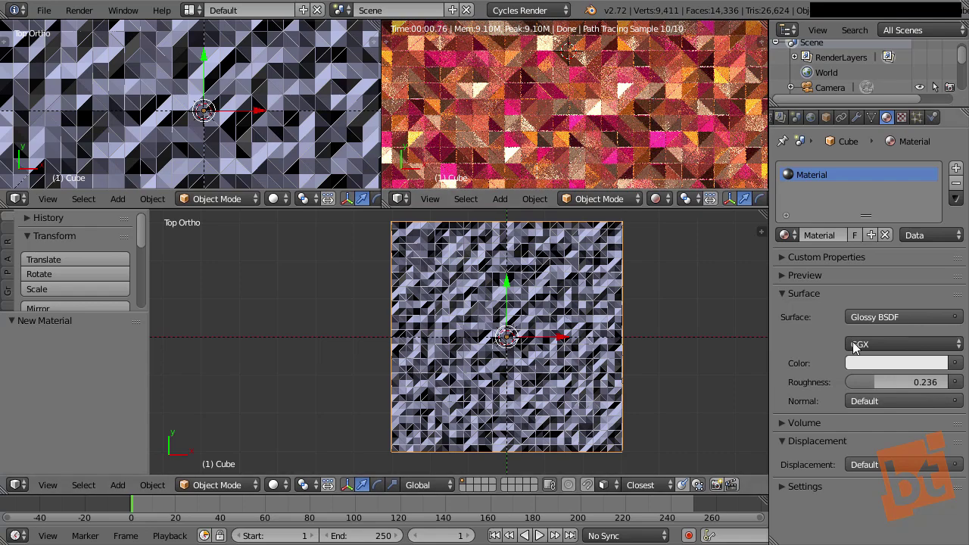
pyautogui.moveTo(887, 383); pyautogui.dragTo(965, 393)
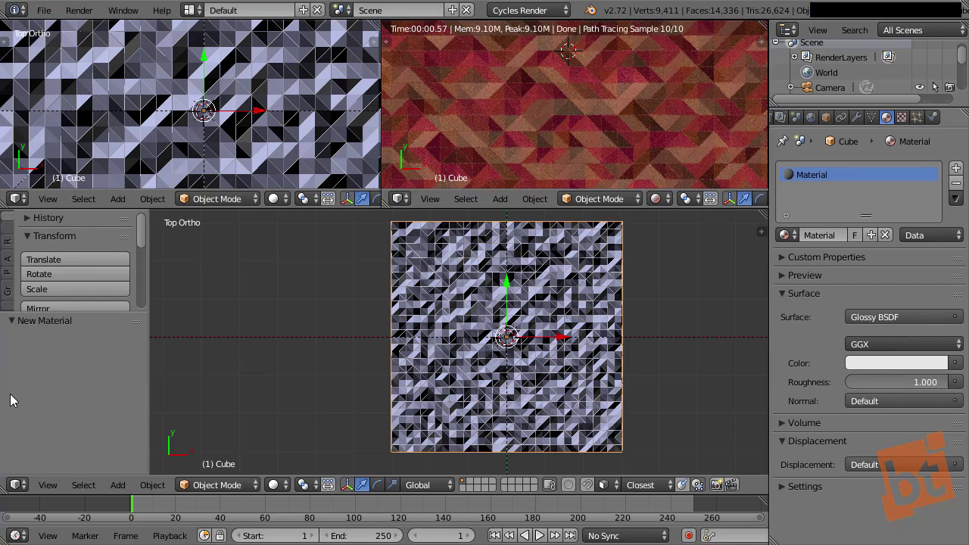
pyautogui.moveTo(939, 382)
pyautogui.mouseDown()
pyautogui.moveTo(907, 395)
pyautogui.moveTo(896, 382)
pyautogui.mouseUp()
pyautogui.click(896, 383)
pyautogui.write('0.5')
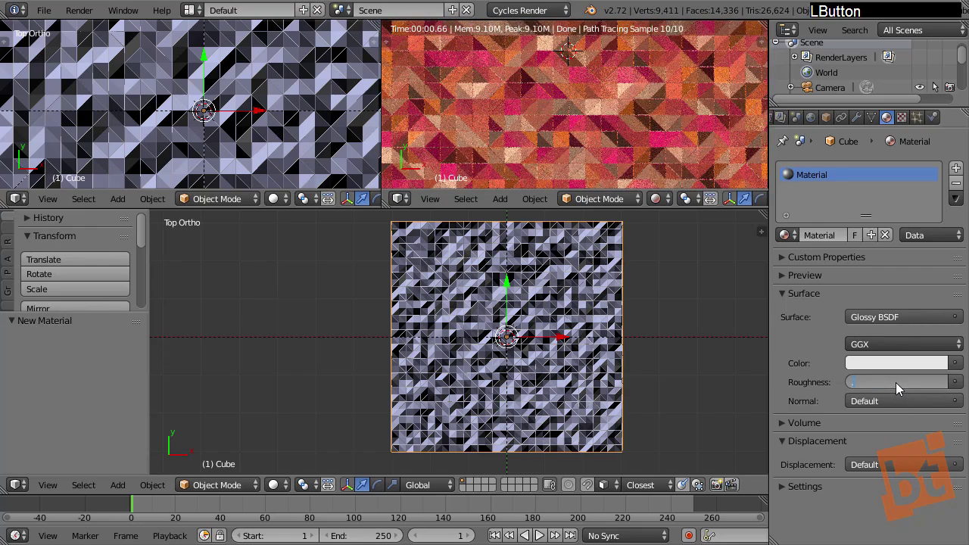
pyautogui.press('Return')
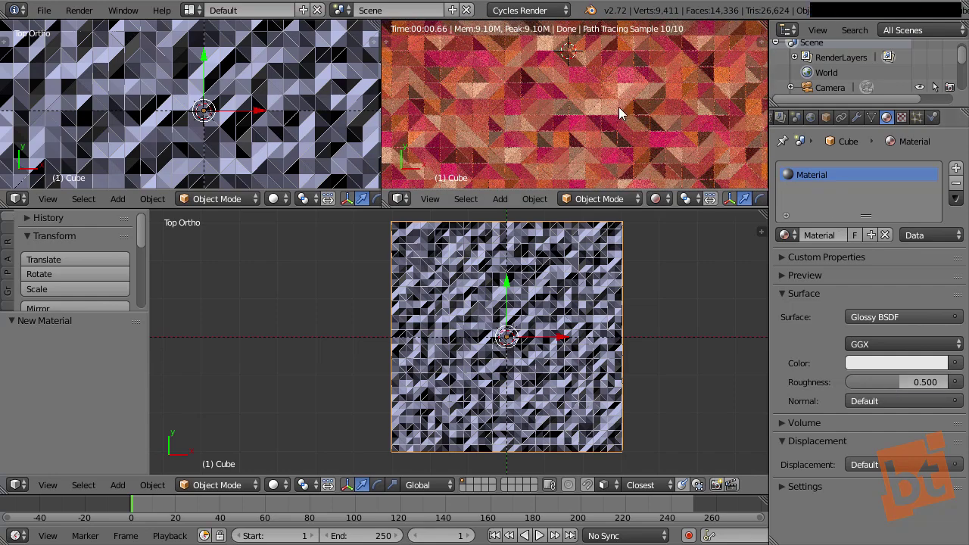
# - Rename the terrain's glossy material as Plane_Mat
pyautogui.click(816, 236)
pyautogui.write('Plane')
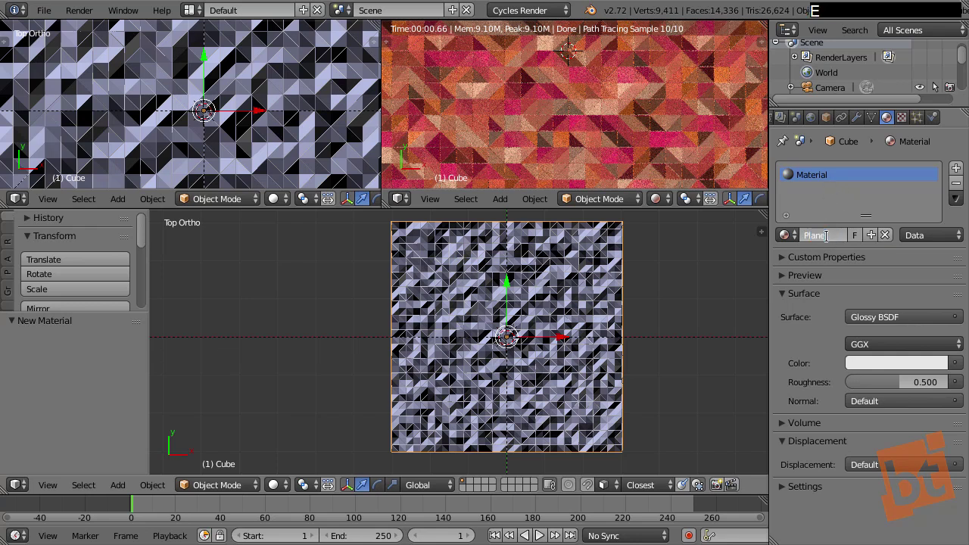
pyautogui.write('_Mat')
pyautogui.press('Return')
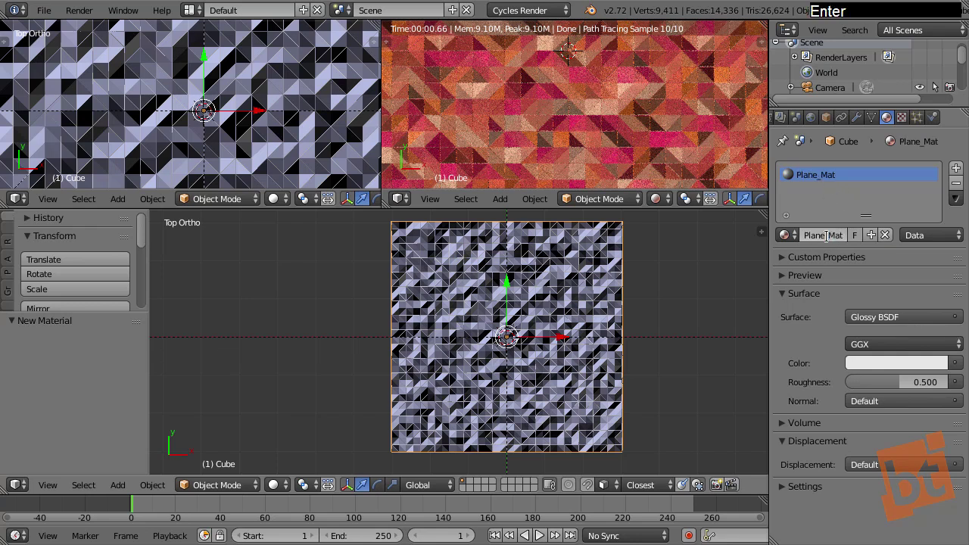
# - Add a second material named Wireframe_Mat to the terrain and use Emission as its surface shader
pyautogui.click(956, 168)
pyautogui.click(841, 232)
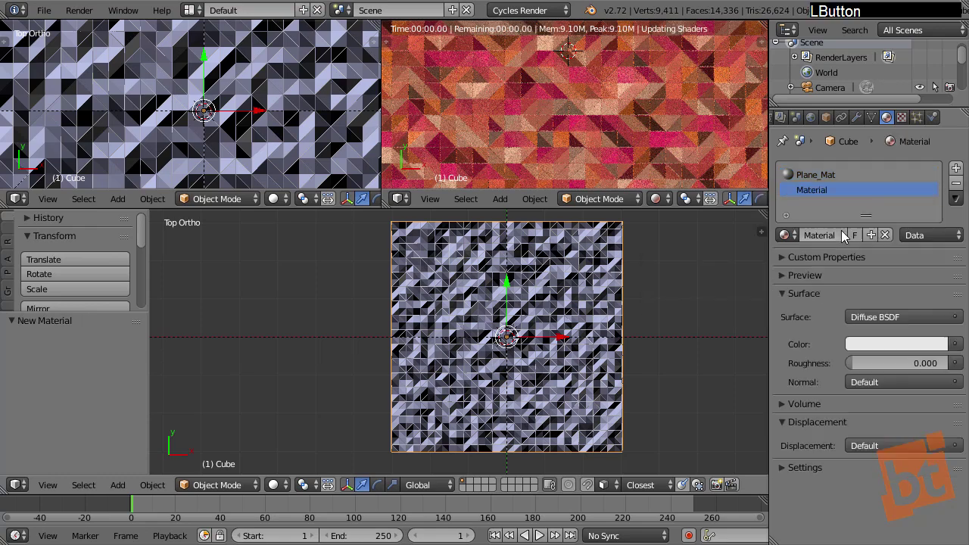
pyautogui.write('Wir')
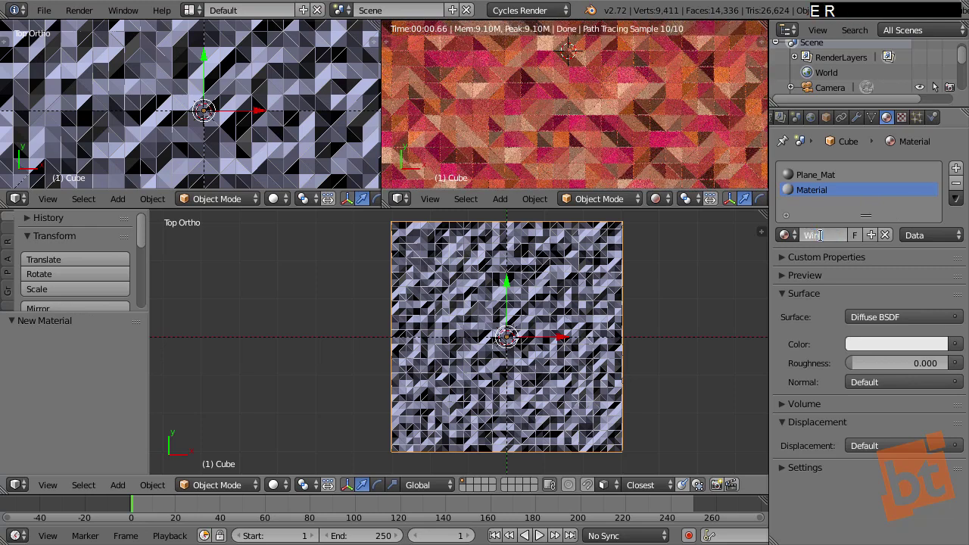
pyautogui.write('eframe_Mat')
pyautogui.press('Return')
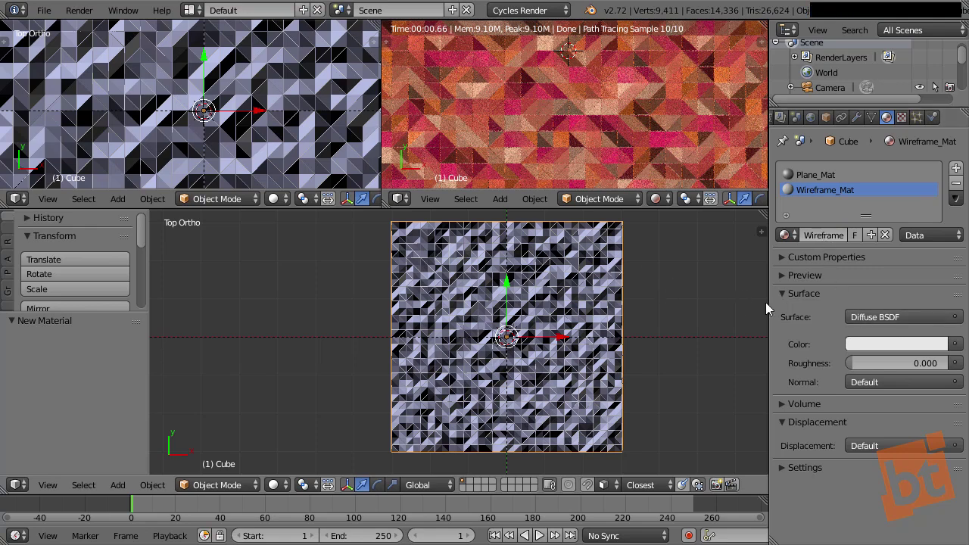
pyautogui.click(882, 316)
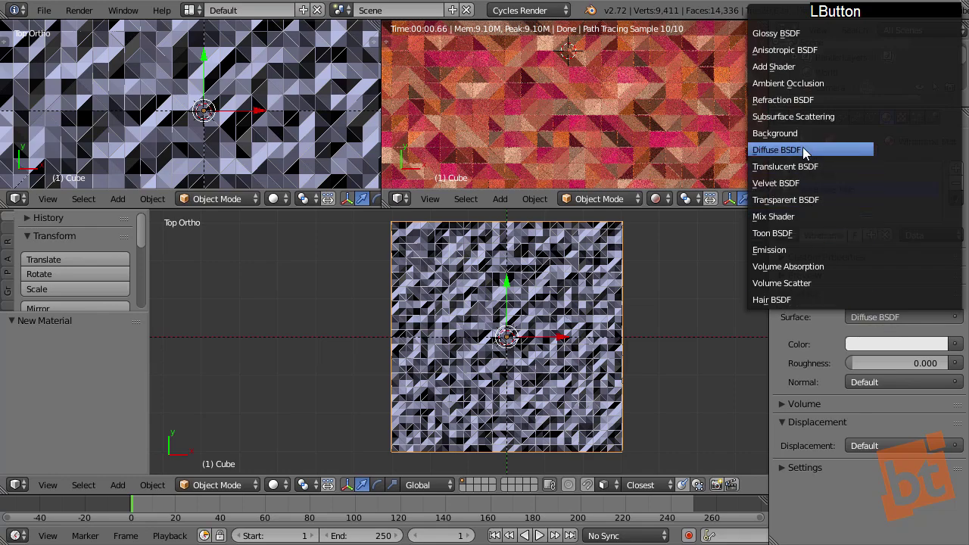
pyautogui.click(792, 250)
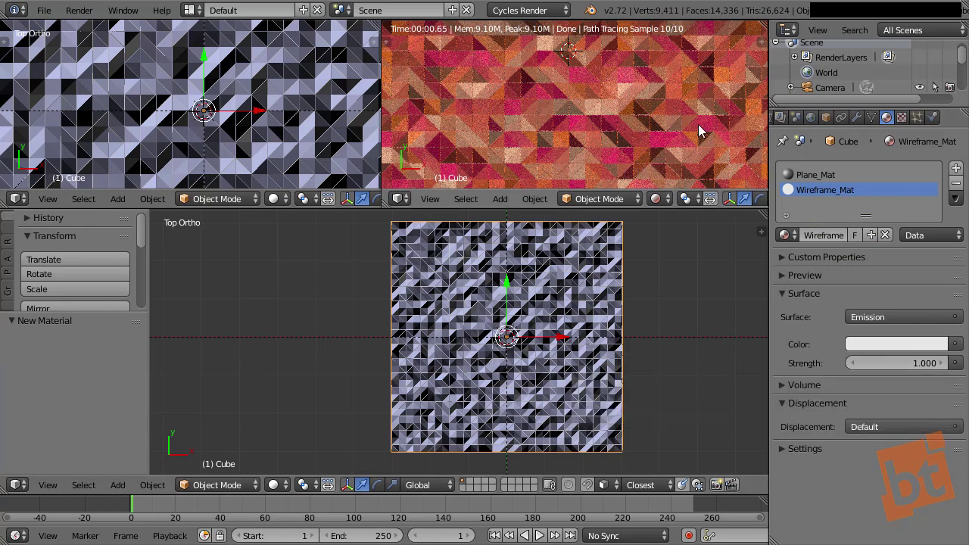
# - Set the Wireframe modifier's Material Offset to 1, then compare the two material slots and inspect the wires in the rendered view
pyautogui.click(857, 117)
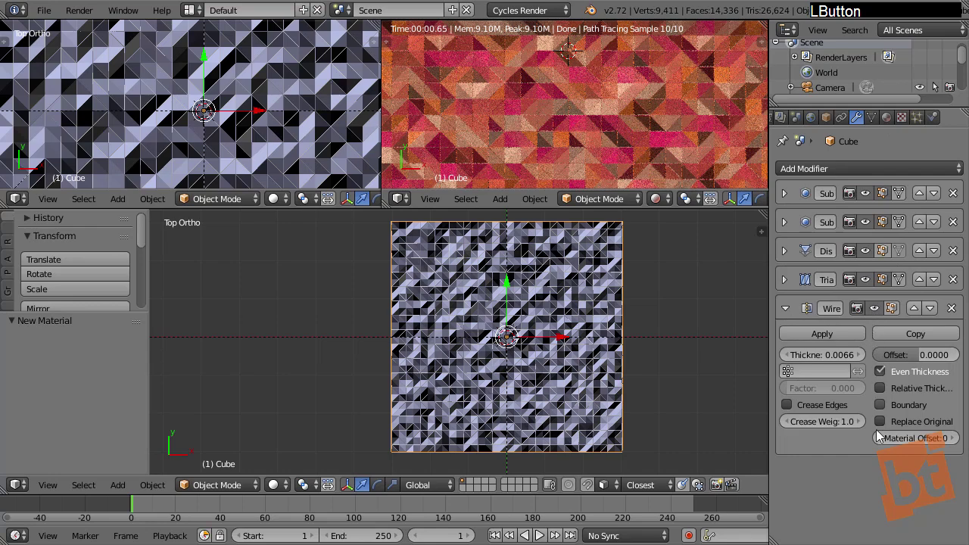
pyautogui.click(953, 439)
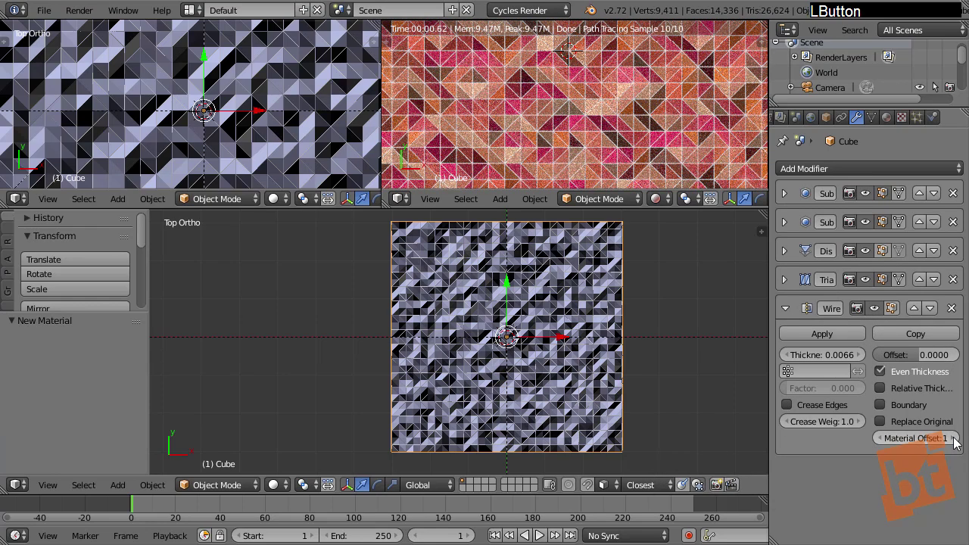
pyautogui.click(887, 118)
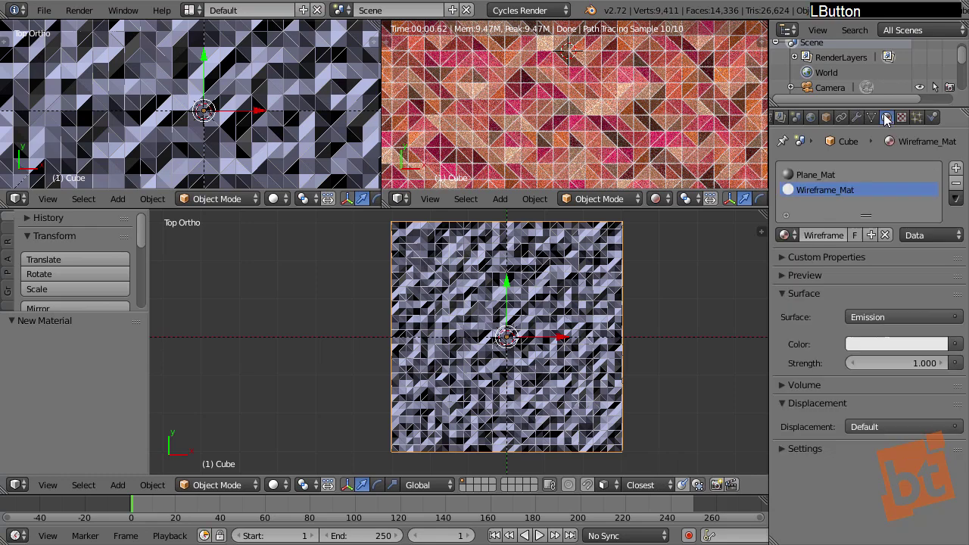
pyautogui.click(822, 176)
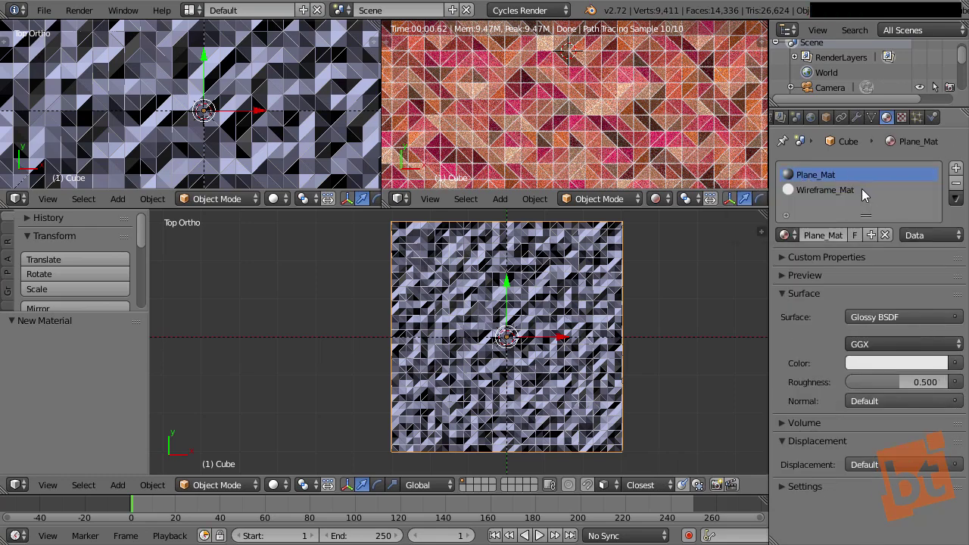
pyautogui.click(831, 191)
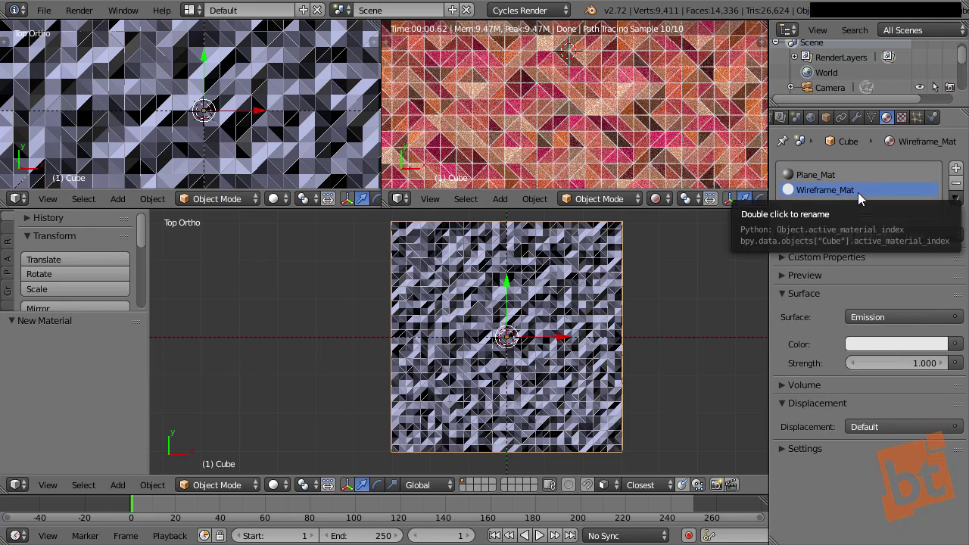
pyautogui.click(855, 118)
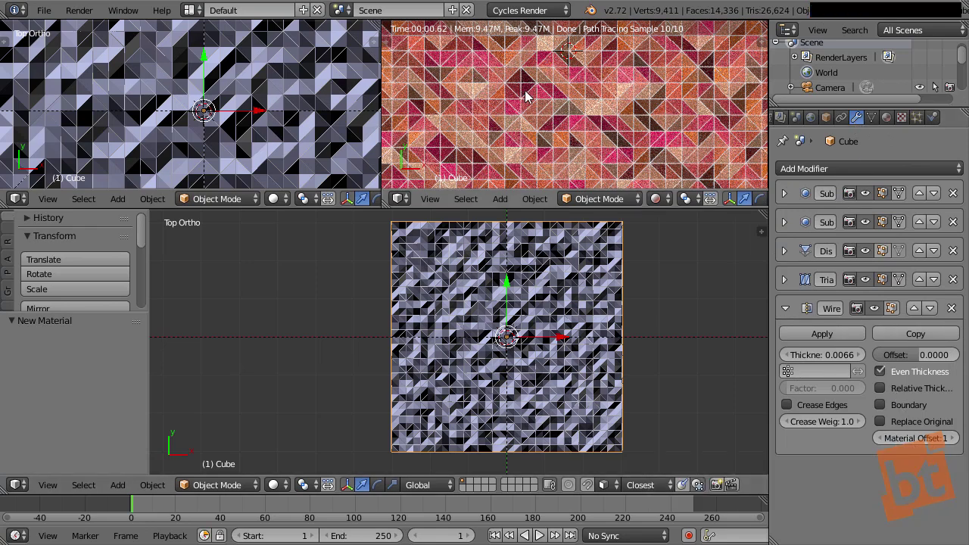
pyautogui.scroll(2, 568, 135)
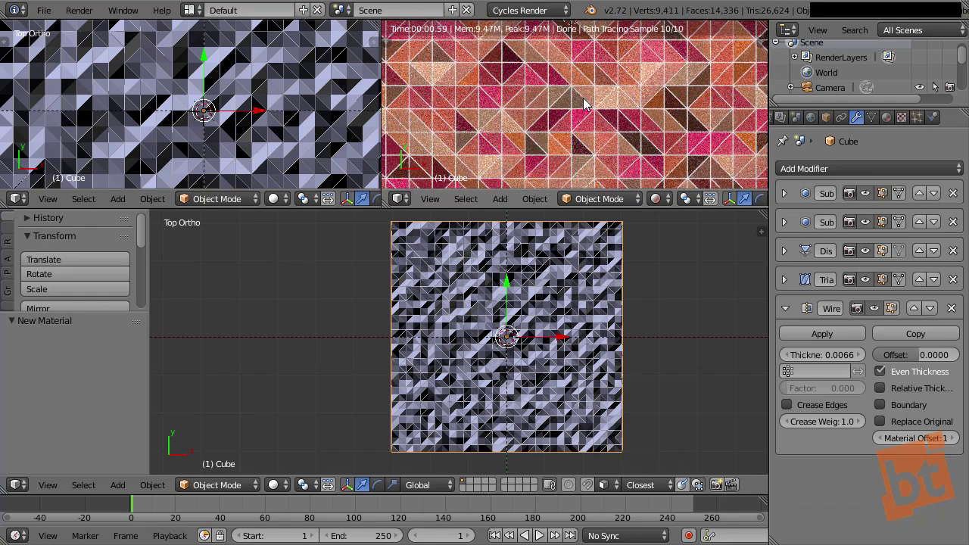
pyautogui.moveTo(580, 130); pyautogui.dragTo(588, 145, button='middle')
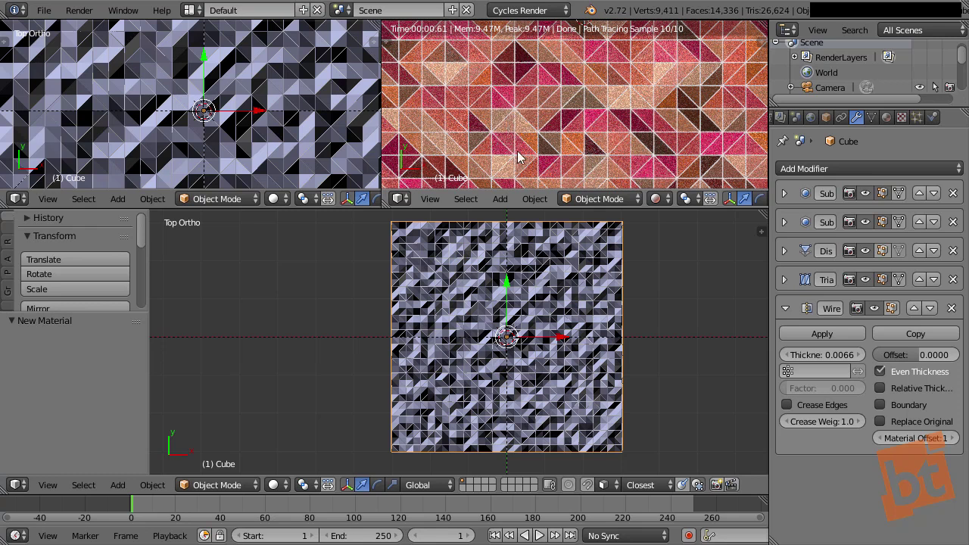
# - Show Wireframe_Mat in the Node Editor in place of the large 3D view and move the Emission node well away from Material Output
pyautogui.click(16, 486)
pyautogui.click(50, 301)
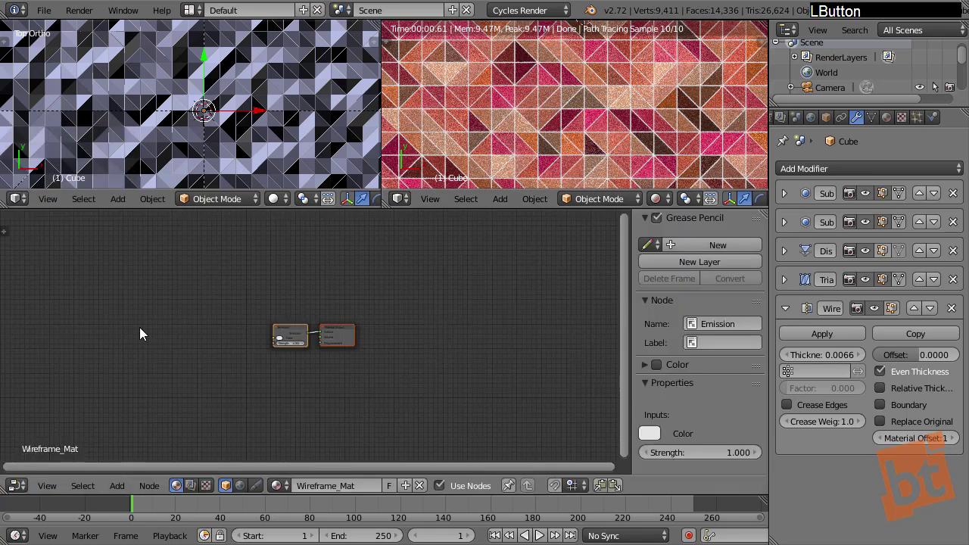
pyautogui.moveTo(284, 365); pyautogui.dragTo(286, 359, button='middle')
pyautogui.scroll(12, 306, 326)
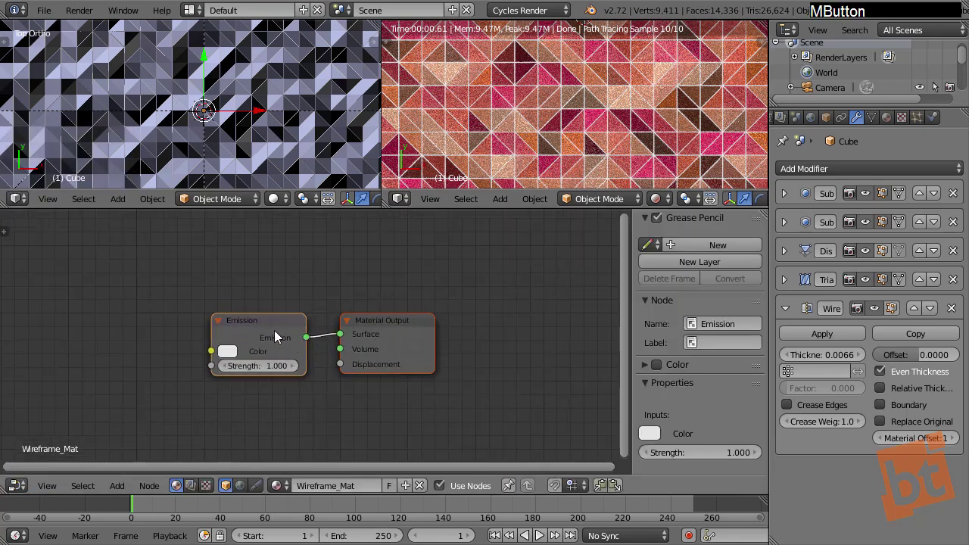
pyautogui.moveTo(245, 323); pyautogui.dragTo(157, 324, button='right')
pyautogui.moveTo(218, 323); pyautogui.dragTo(316, 312, button='middle')
pyautogui.scroll(-3, 317, 311)
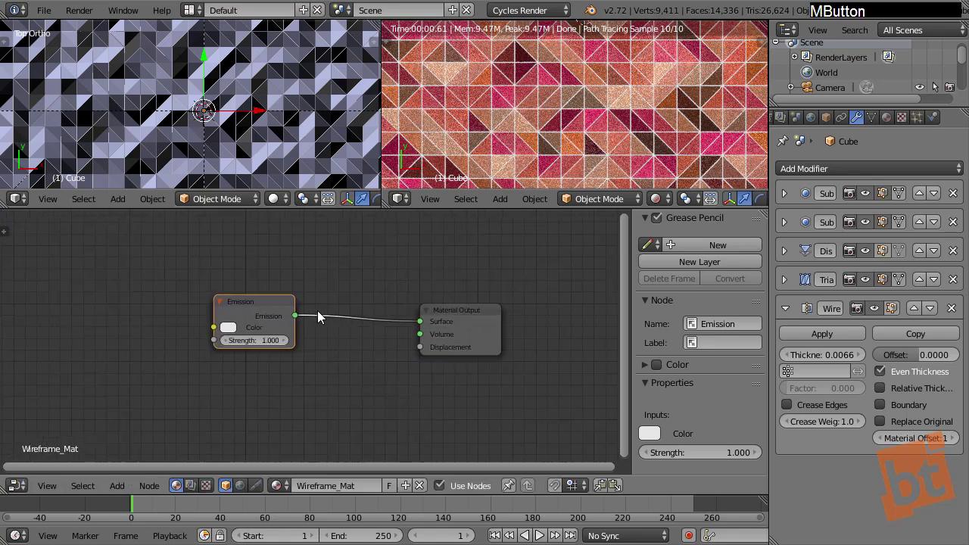
pyautogui.moveTo(267, 315); pyautogui.dragTo(180, 322, button='right')
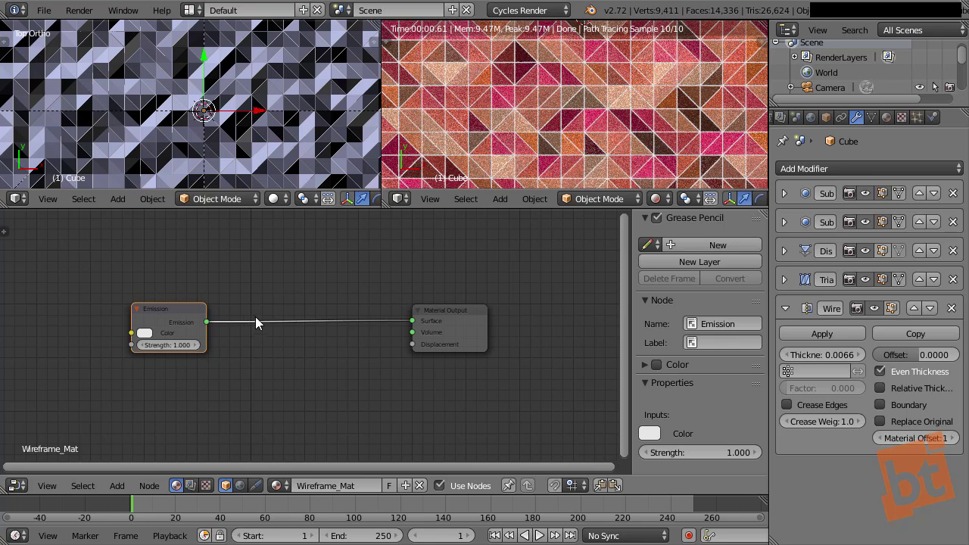
pyautogui.moveTo(151, 312); pyautogui.dragTo(143, 312, button='right')
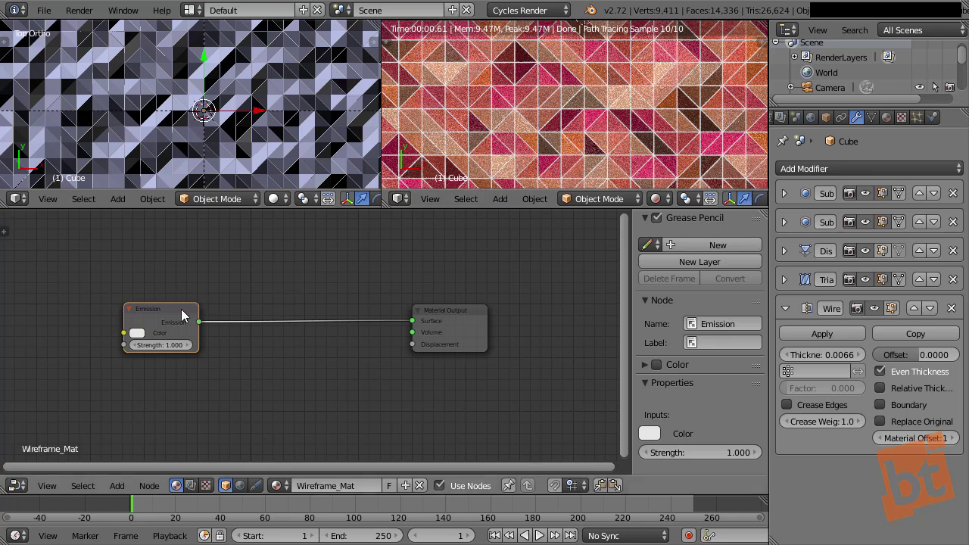
pyautogui.moveTo(182, 313); pyautogui.dragTo(212, 316, button='right')
# - Add a Transparent BSDF node, place it above the Emission node, and lower both nodes together
pyautogui.hotkey('shift', 'a')
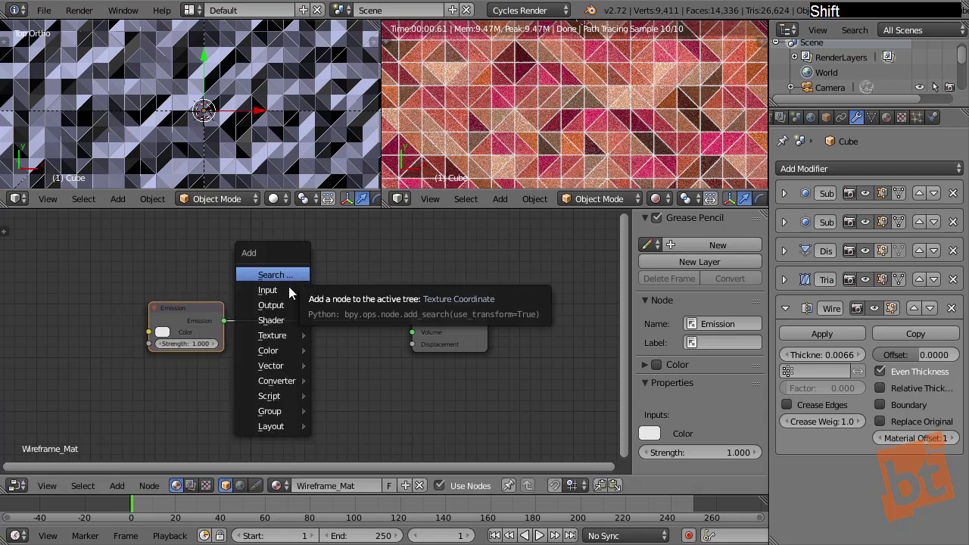
pyautogui.moveTo(282, 320)
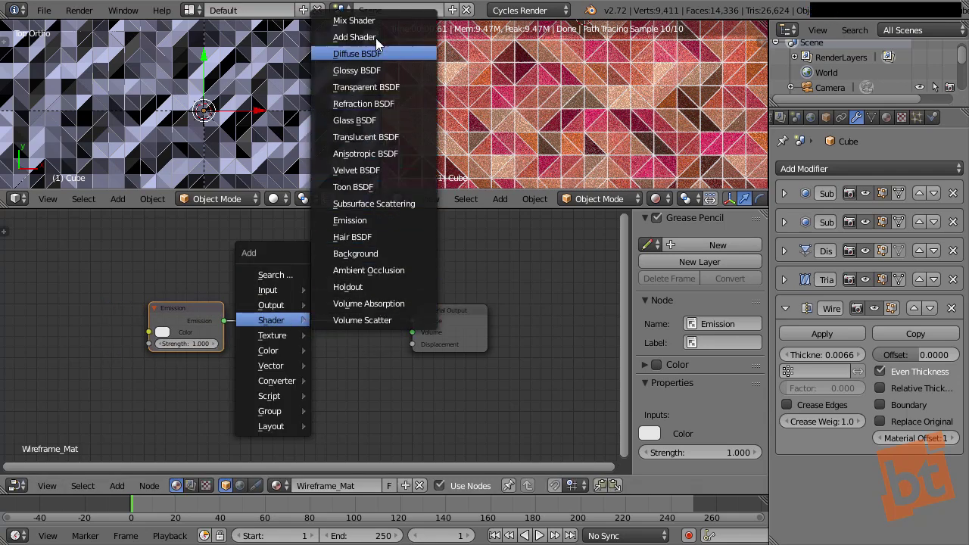
pyautogui.click(378, 88)
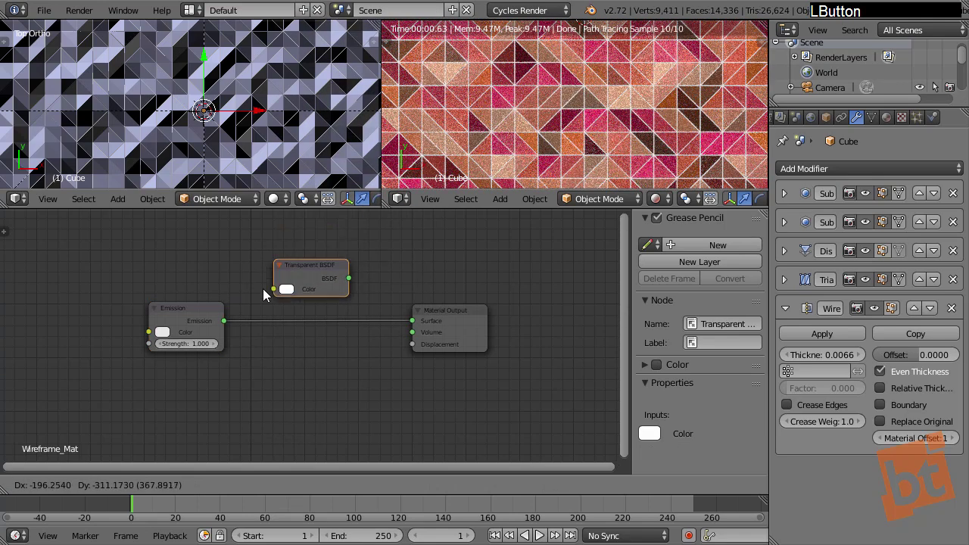
pyautogui.click(154, 380)
pyautogui.press('shift')
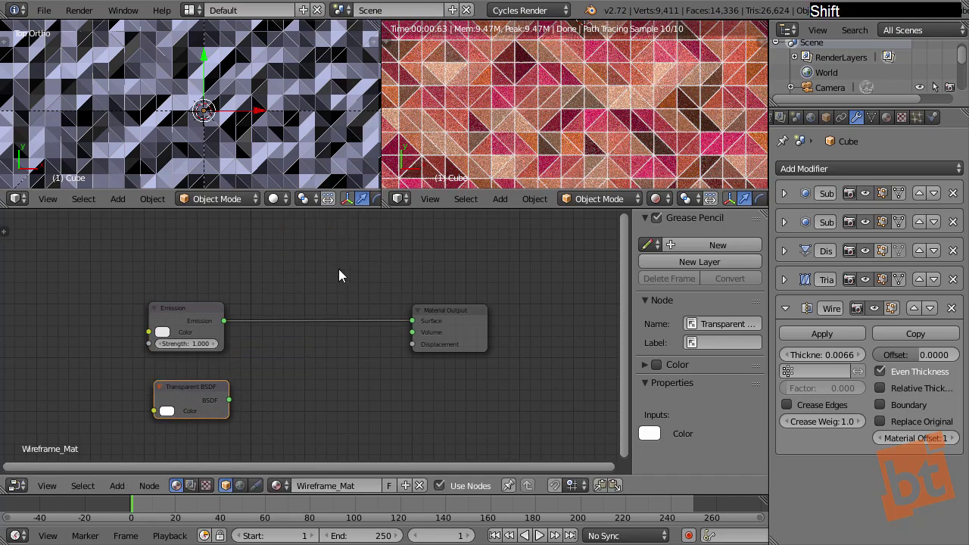
pyautogui.moveTo(168, 411); pyautogui.dragTo(189, 274)
pyautogui.click(193, 312)
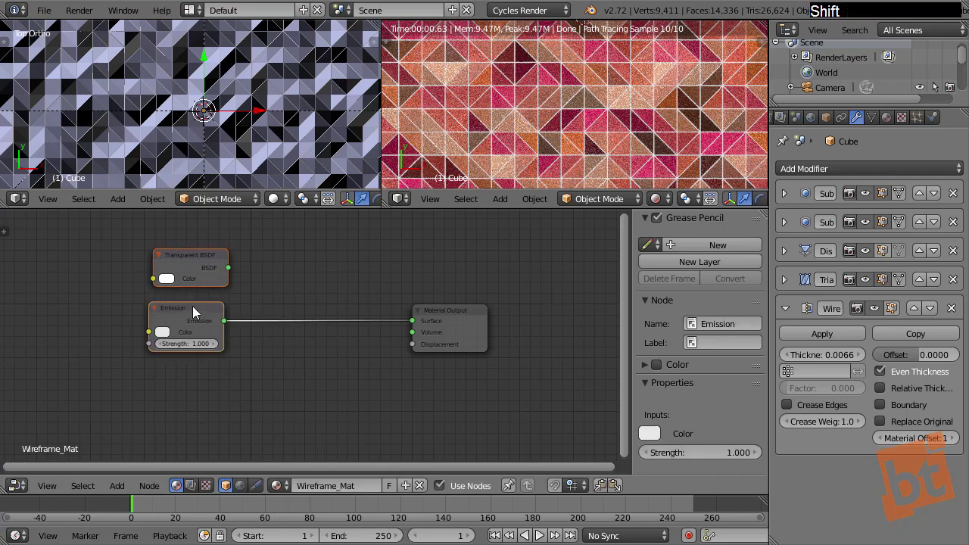
pyautogui.press('g')
pyautogui.click(209, 330)
pyautogui.scroll(2, 466, 352)
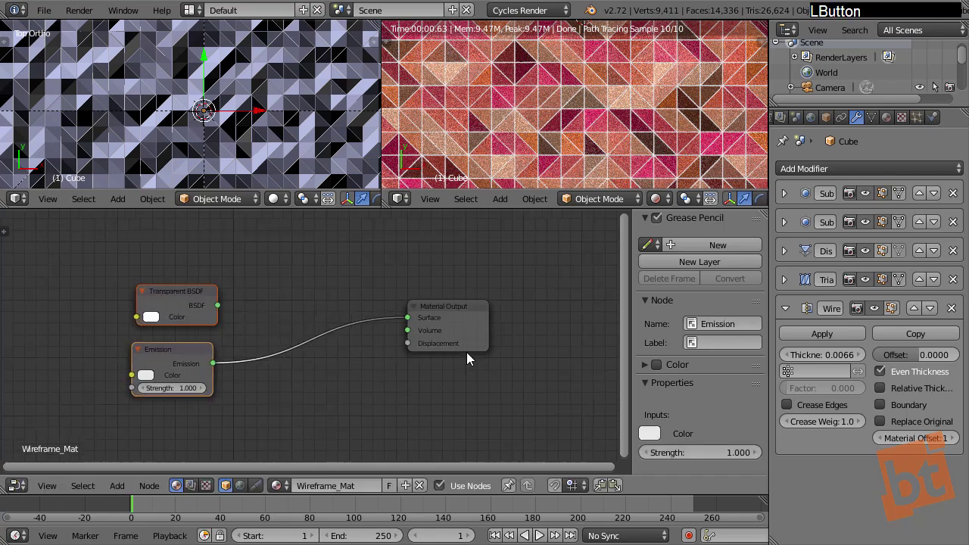
# - Insert a Mix Shader before Material Output, with Transparent BSDF feeding its first shader input and Emission its second
pyautogui.hotkey('shift', 'a')
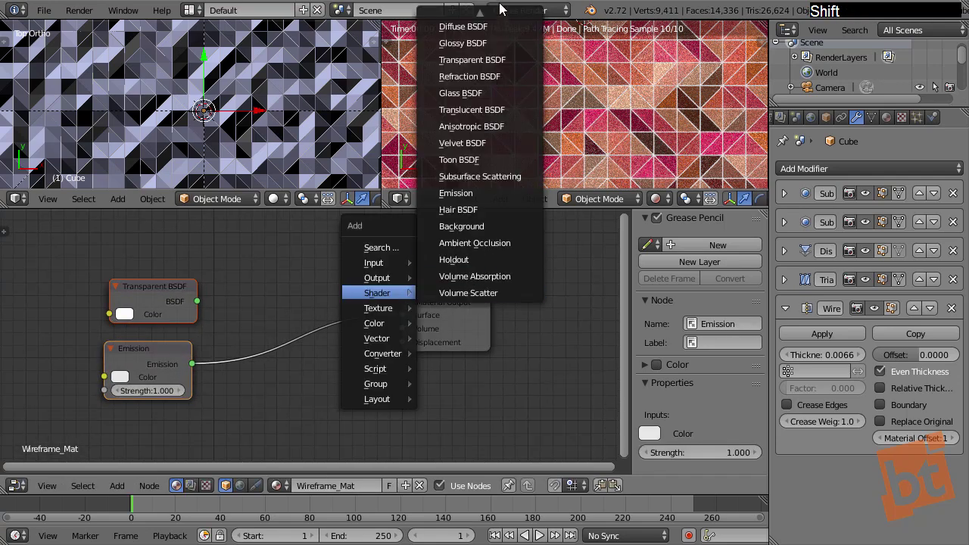
pyautogui.scroll(2, 479, 61)
pyautogui.click(459, 19)
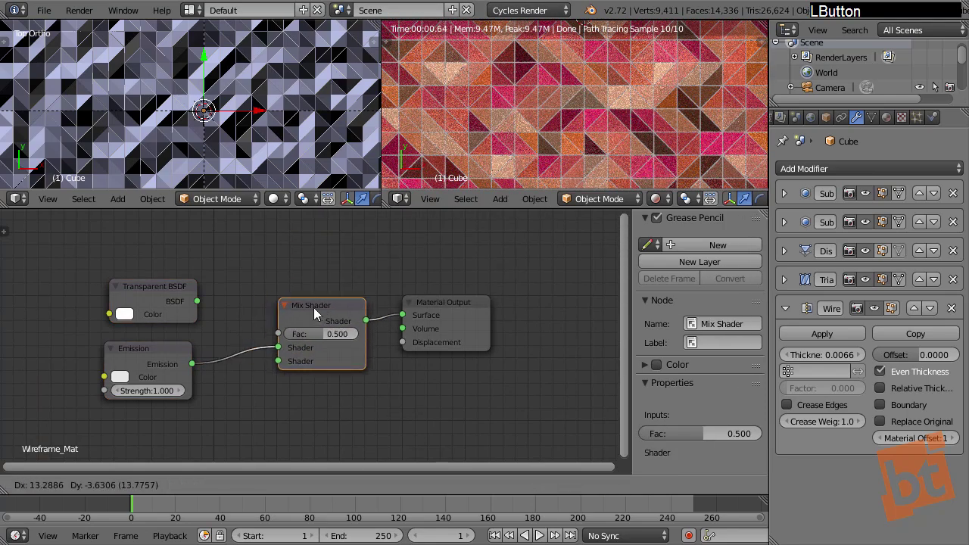
pyautogui.click(280, 348)
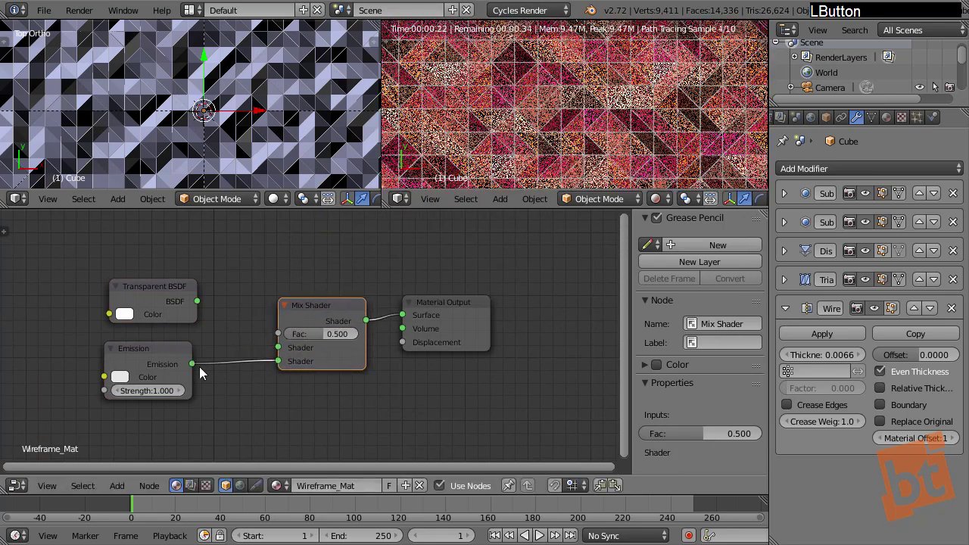
pyautogui.click(165, 379)
pyautogui.moveTo(166, 377); pyautogui.dragTo(169, 397)
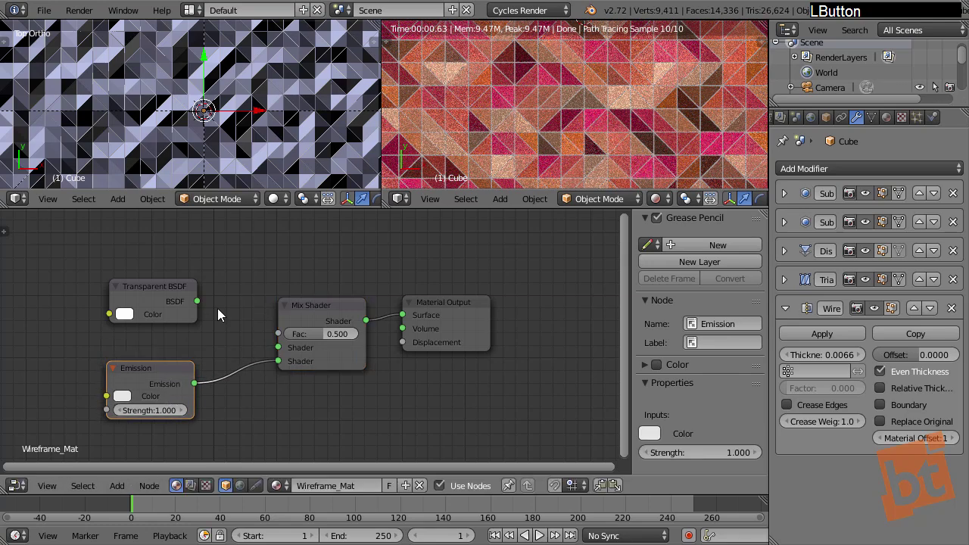
pyautogui.moveTo(197, 302); pyautogui.dragTo(279, 349)
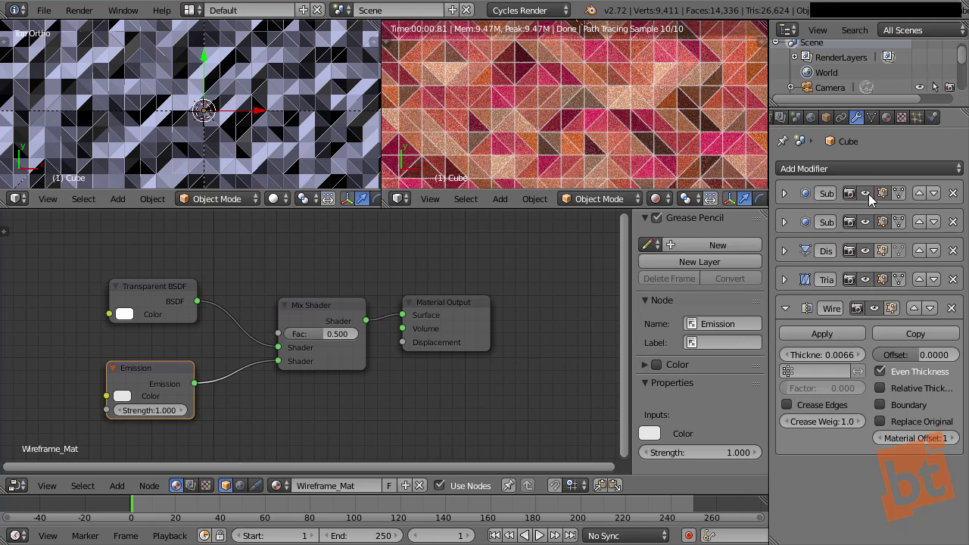
# - Stack the Transparent BSDF node closely above the Emission node, aligned with it
pyautogui.moveTo(168, 377); pyautogui.dragTo(171, 390)
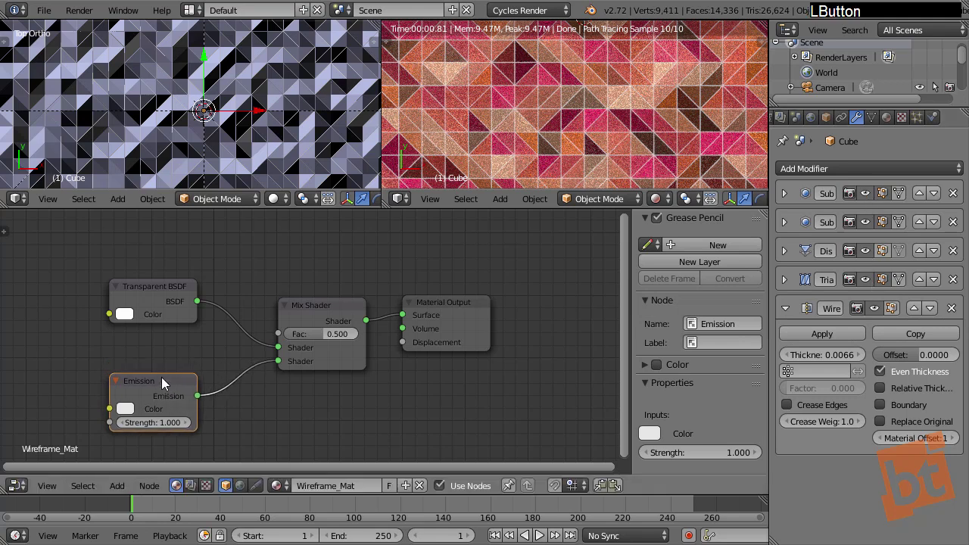
pyautogui.moveTo(159, 292); pyautogui.dragTo(160, 331)
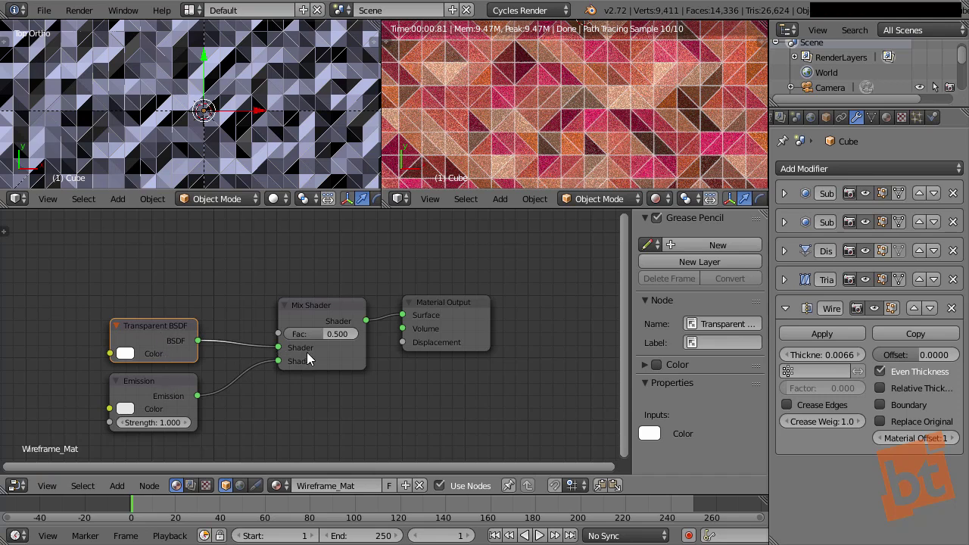
pyautogui.click(151, 387)
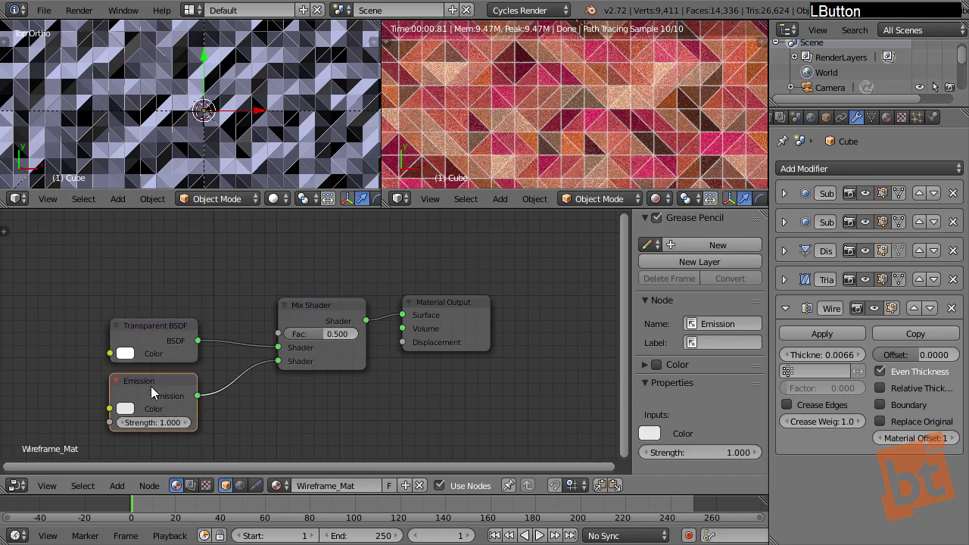
pyautogui.click(151, 329)
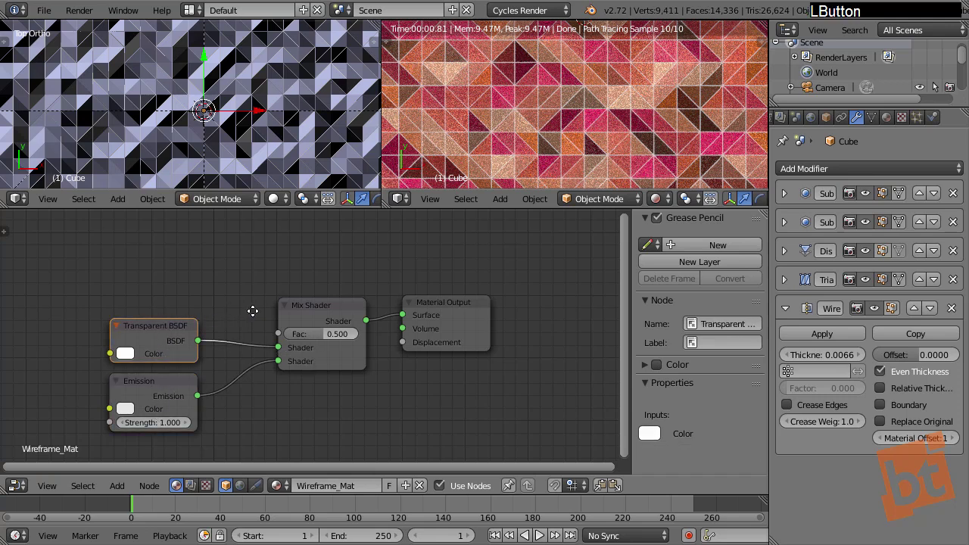
# - Add a Light Path node and place it directly above the Transparent BSDF node, aligned with it
pyautogui.moveTo(252, 311); pyautogui.dragTo(258, 315, button='middle')
pyautogui.hotkey('shift', 'a')
pyautogui.moveTo(412, 280)
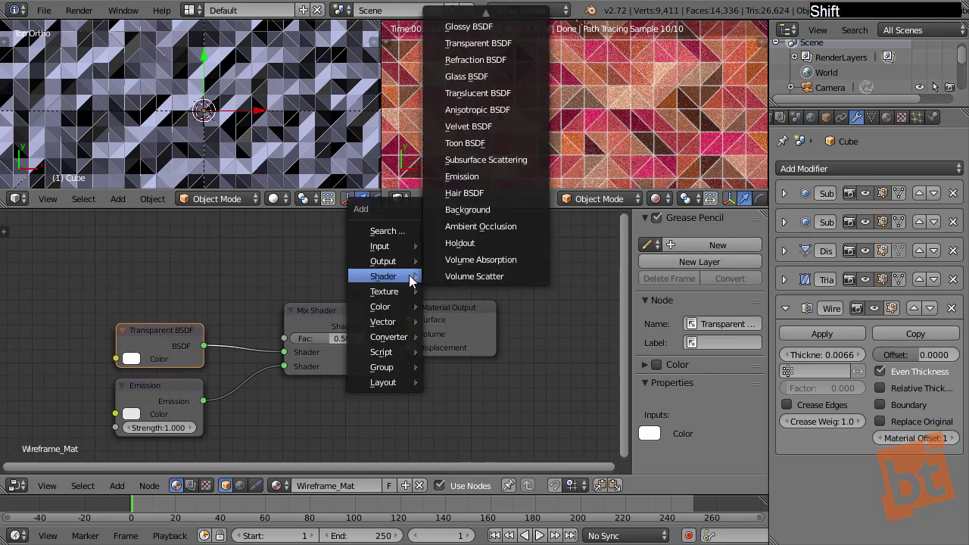
pyautogui.moveTo(397, 246)
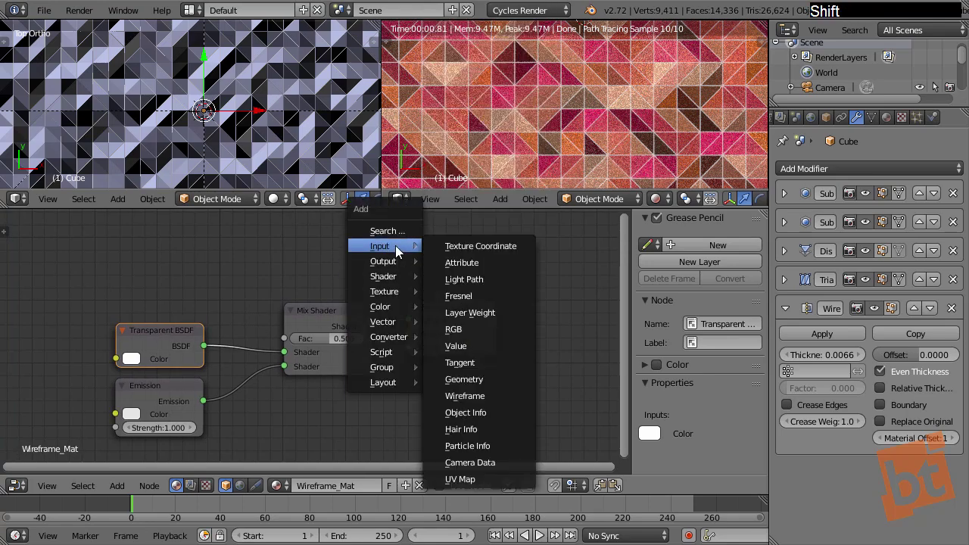
pyautogui.click(496, 274)
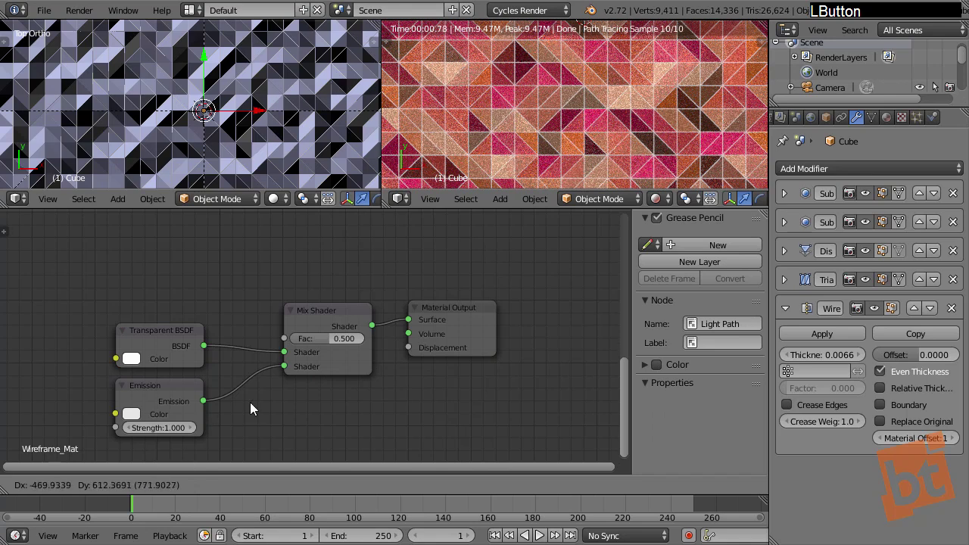
pyautogui.click(125, 422)
pyautogui.moveTo(215, 325); pyautogui.dragTo(214, 389, button='middle')
pyautogui.click(150, 239)
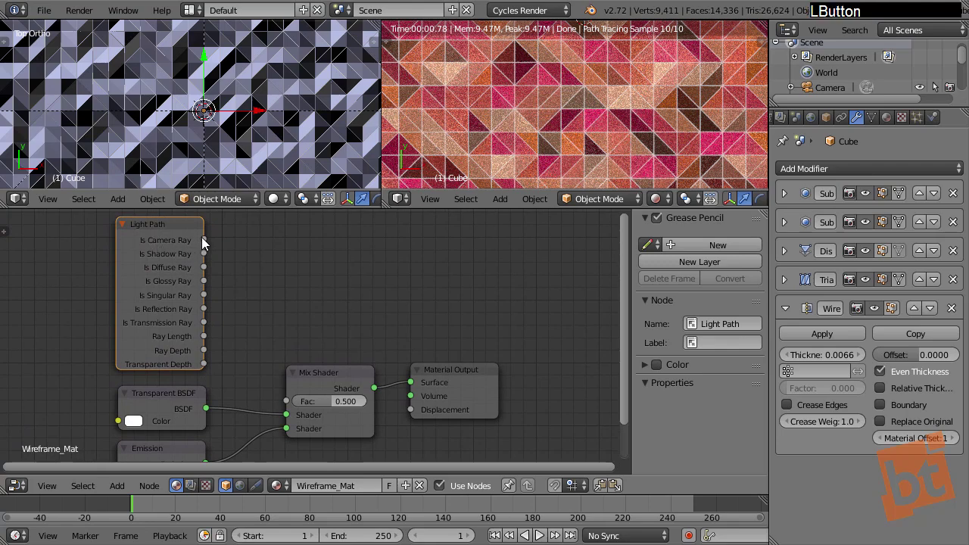
# - Connect the Light Path node's Is Camera Ray output to the Mix Shader's Fac input
pyautogui.moveTo(204, 238); pyautogui.dragTo(288, 401)
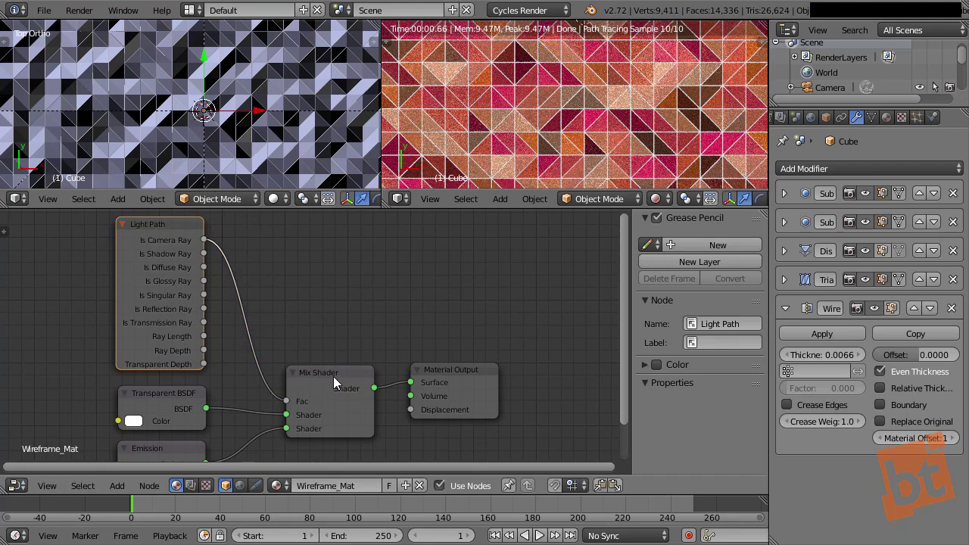
pyautogui.click(333, 376)
pyautogui.moveTo(308, 349); pyautogui.dragTo(385, 346, button='middle')
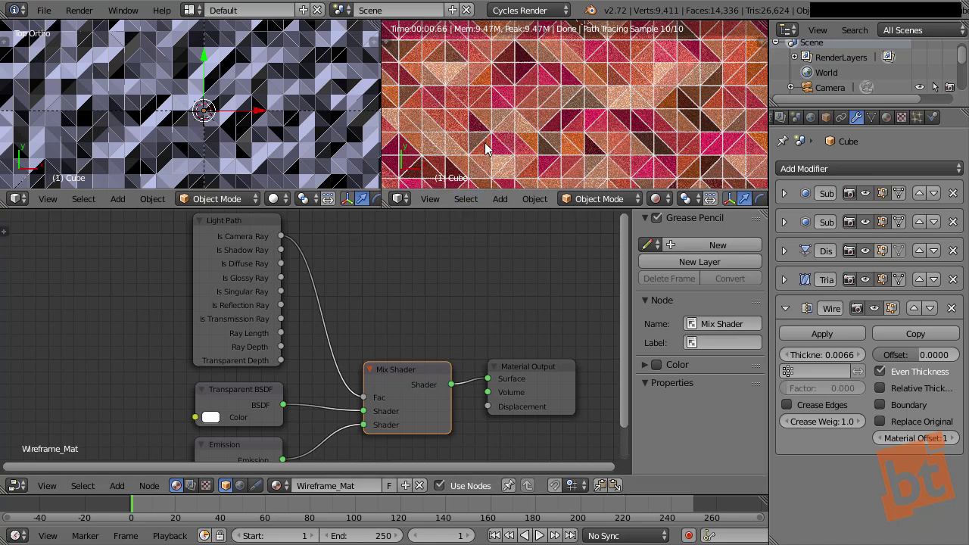
# - Move the Emission node slightly down to leave a larger gap below the Transparent BSDF node
pyautogui.moveTo(346, 348); pyautogui.dragTo(346, 288, button='middle')
pyautogui.click(261, 341)
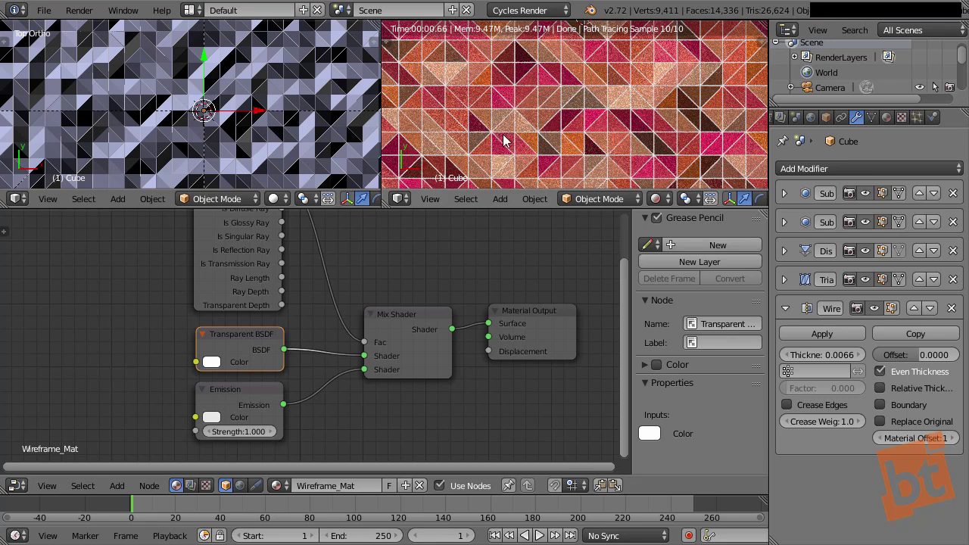
pyautogui.click(248, 398)
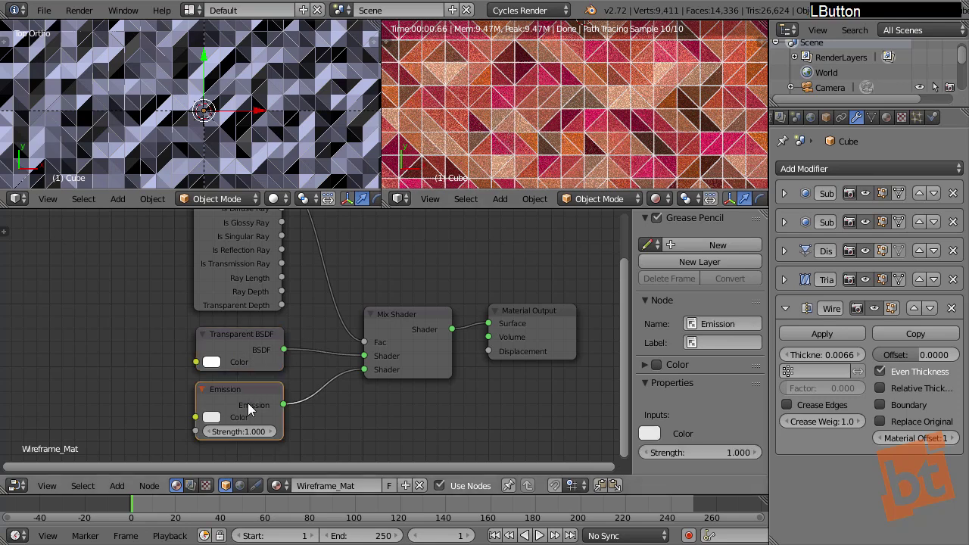
pyautogui.moveTo(254, 398); pyautogui.dragTo(254, 406)
# - Examine how the Light Path, Transparent BSDF, Emission and Mix Shader nodes work together in Wireframe_Mat
pyautogui.moveTo(273, 290); pyautogui.dragTo(267, 338, button='middle')
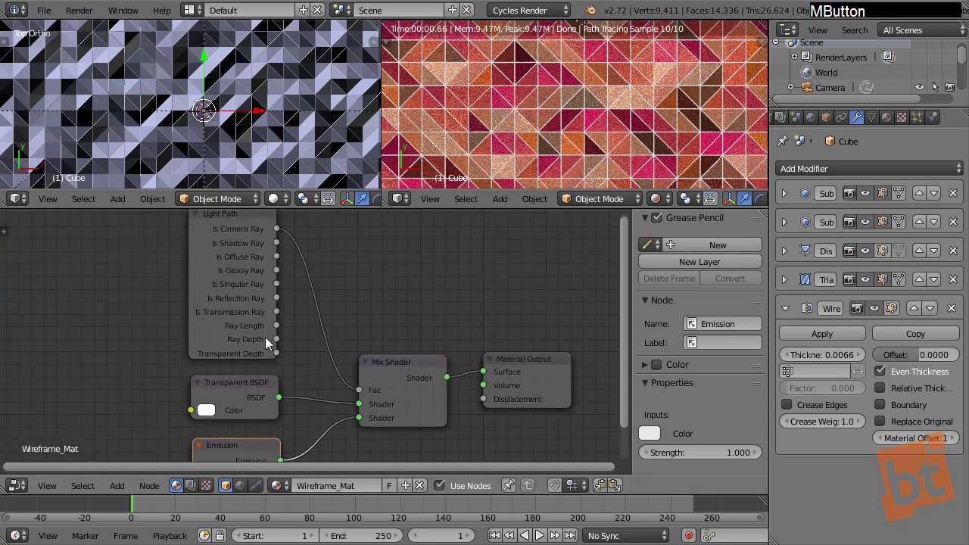
pyautogui.moveTo(243, 238); pyautogui.dragTo(241, 284, button='middle')
pyautogui.click(235, 271)
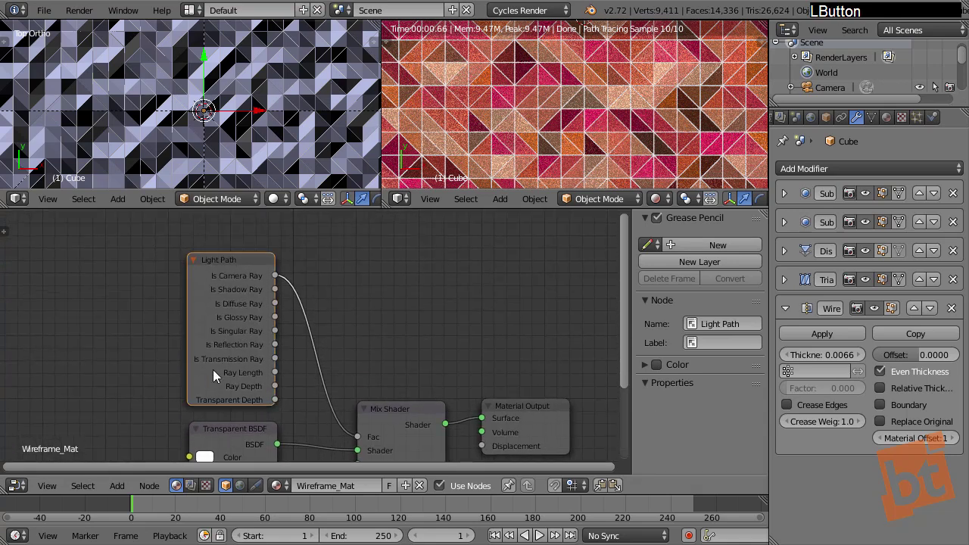
pyautogui.moveTo(274, 362); pyautogui.dragTo(283, 279, button='middle')
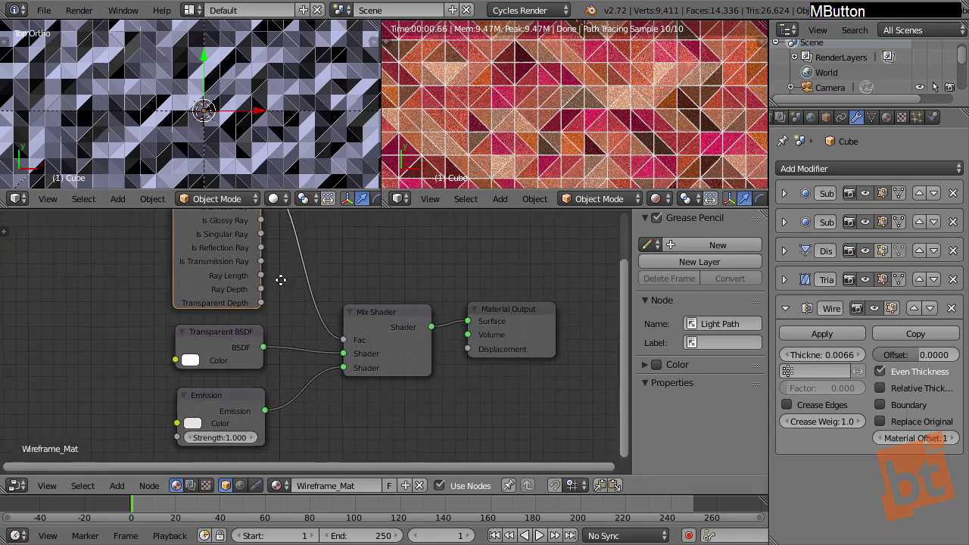
pyautogui.click(390, 323)
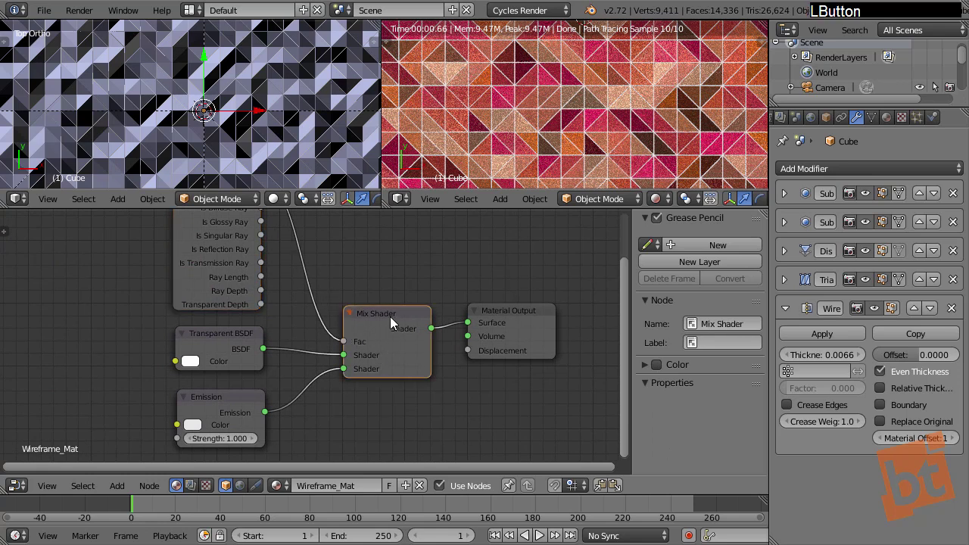
pyautogui.click(227, 340)
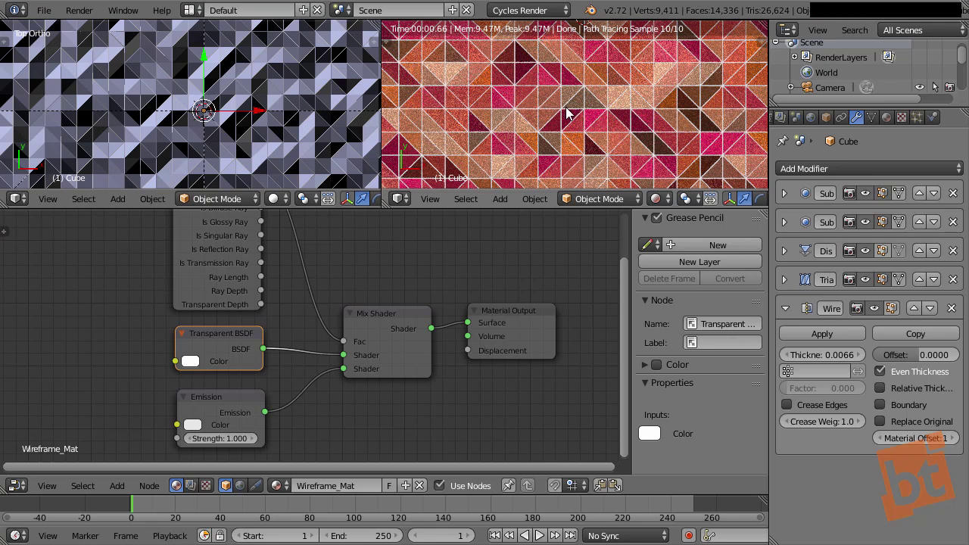
pyautogui.click(221, 409)
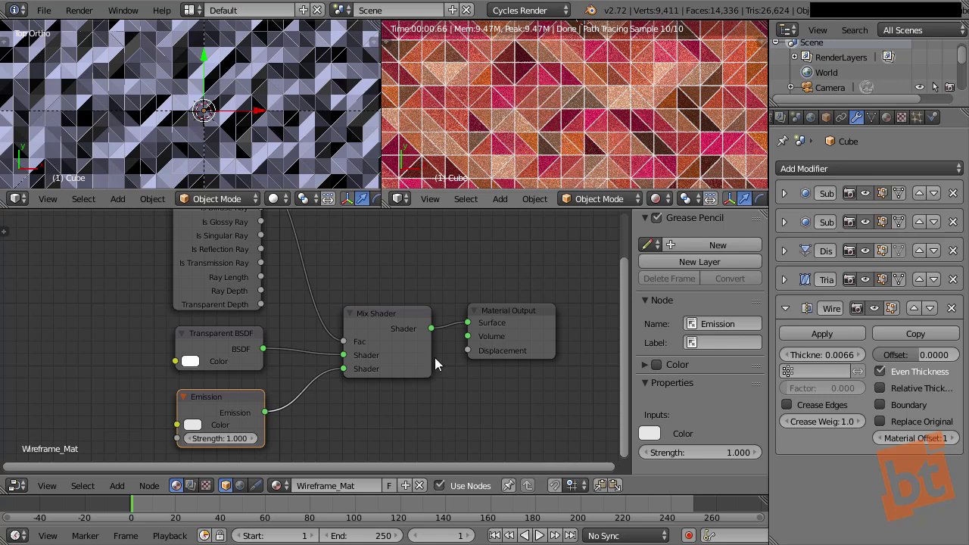
pyautogui.moveTo(435, 365); pyautogui.dragTo(360, 357, button='middle')
pyautogui.scroll(-1, 354, 364)
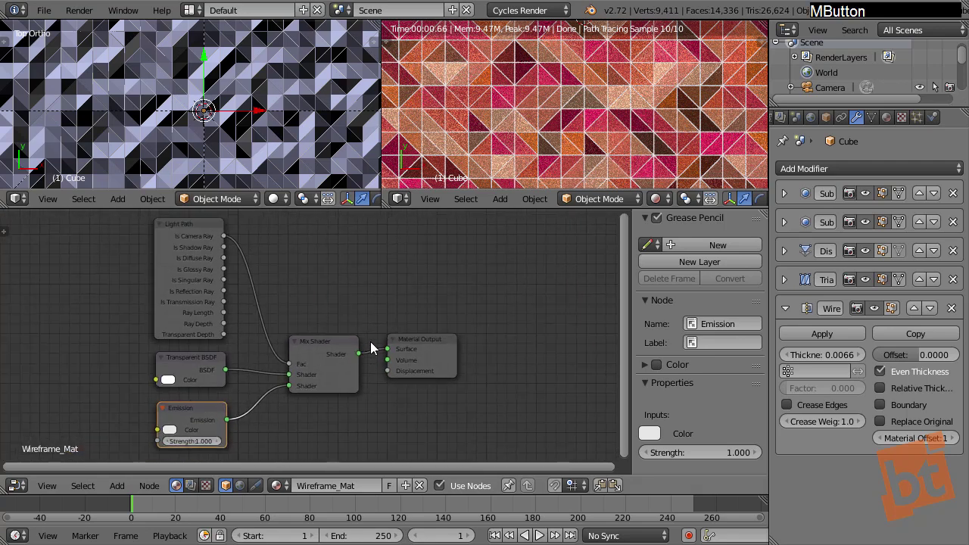
# - Show a 3D view in place of the Node Editor, with the whole terrain and the camera visible from above
pyautogui.click(21, 485)
pyautogui.click(42, 470)
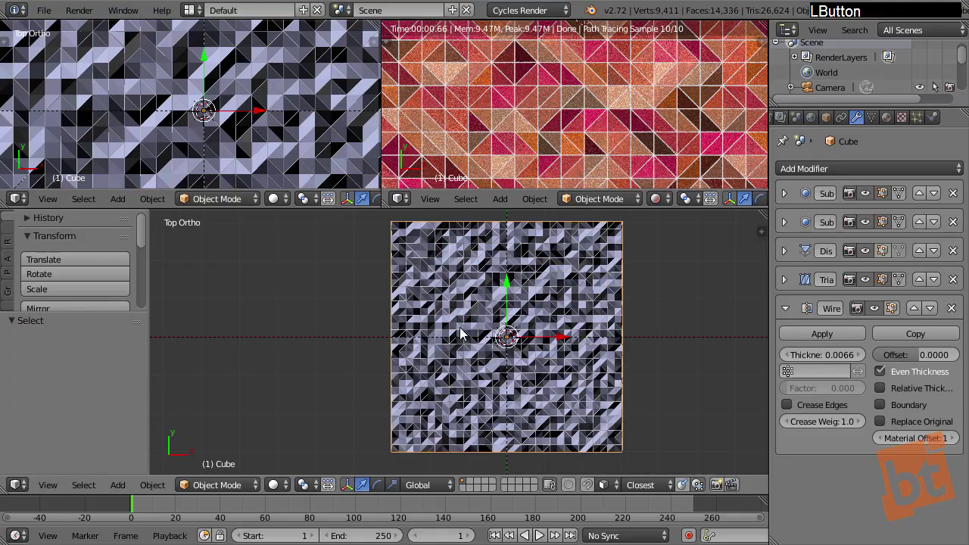
pyautogui.keyDown('shift'); pyautogui.moveTo(461, 333); pyautogui.dragTo(392, 342, button='middle'); pyautogui.keyUp('shift')
pyautogui.keyDown('shift'); pyautogui.moveTo(605, 113); pyautogui.dragTo(608, 127, button='middle'); pyautogui.keyUp('shift')
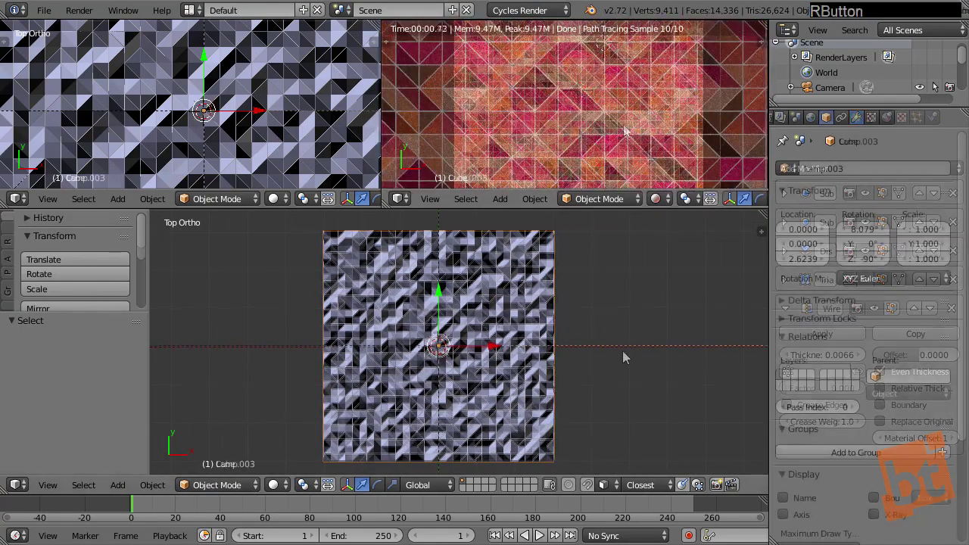
pyautogui.scroll(-3, 447, 267)
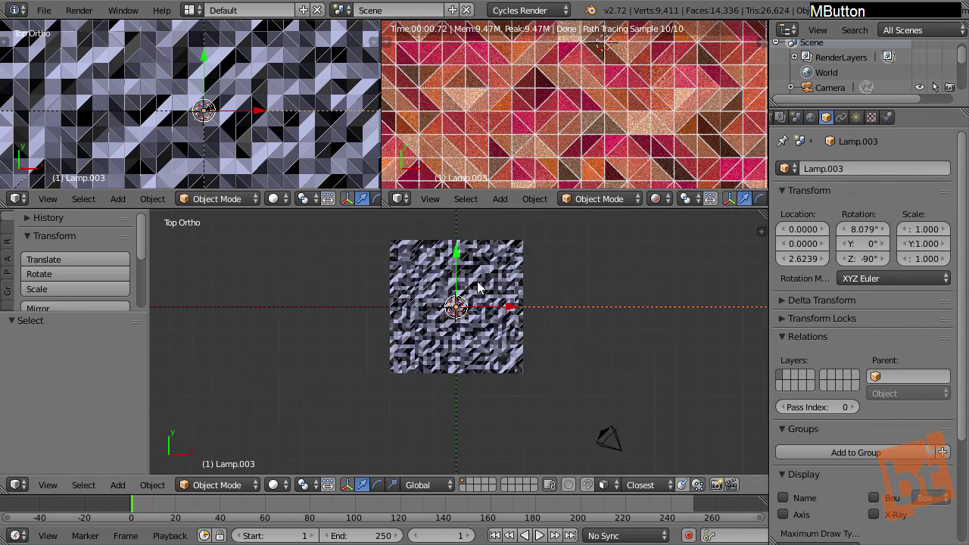
pyautogui.keyDown('shift'); pyautogui.moveTo(477, 287); pyautogui.dragTo(480, 278, button='middle'); pyautogui.keyUp('shift')
# - Select the suns Lamp and Lamp.003 in turn to examine their directions around the terrain
pyautogui.rightClick(491, 272)
pyautogui.rightClick(458, 231)
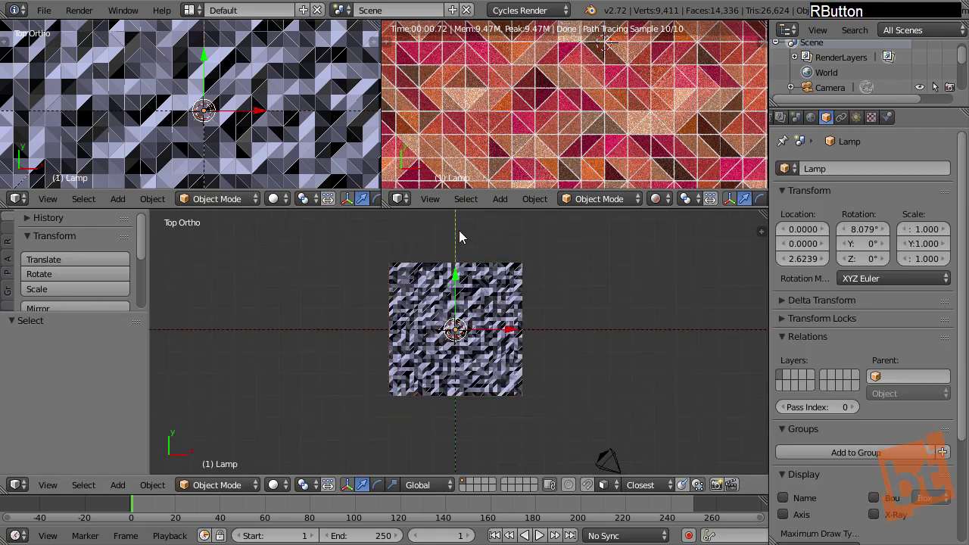
pyautogui.rightClick(576, 341)
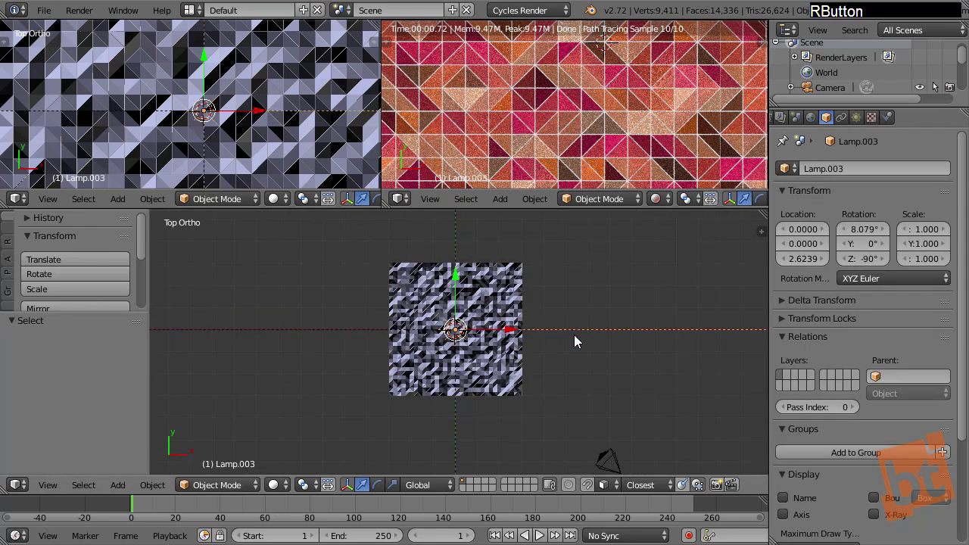
pyautogui.rightClick(458, 231)
pyautogui.rightClick(571, 333)
pyautogui.rightClick(461, 236)
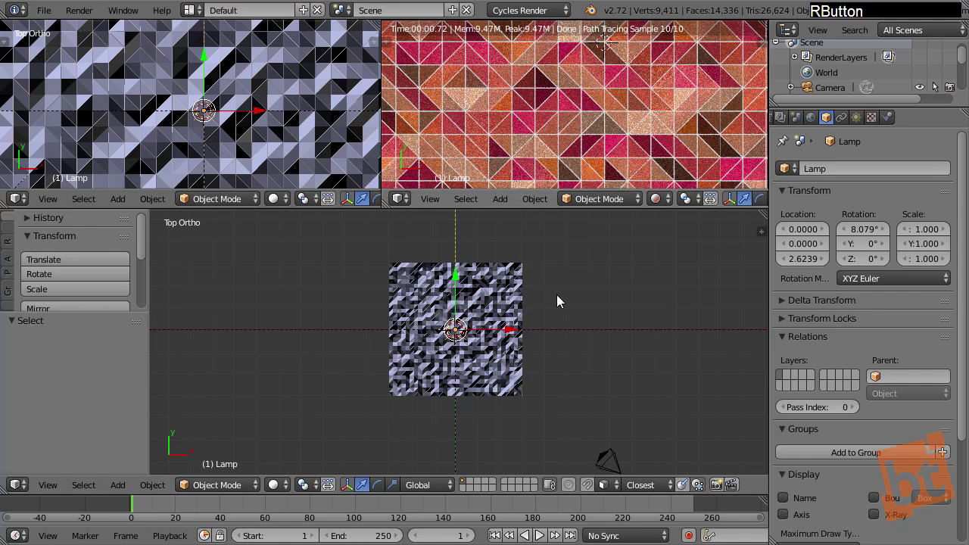
# - Set the emission colour of the sun Lamp.003 to a pale blue, RGB 0.542, 0.595, 1.000
pyautogui.rightClick(571, 330)
pyautogui.click(856, 117)
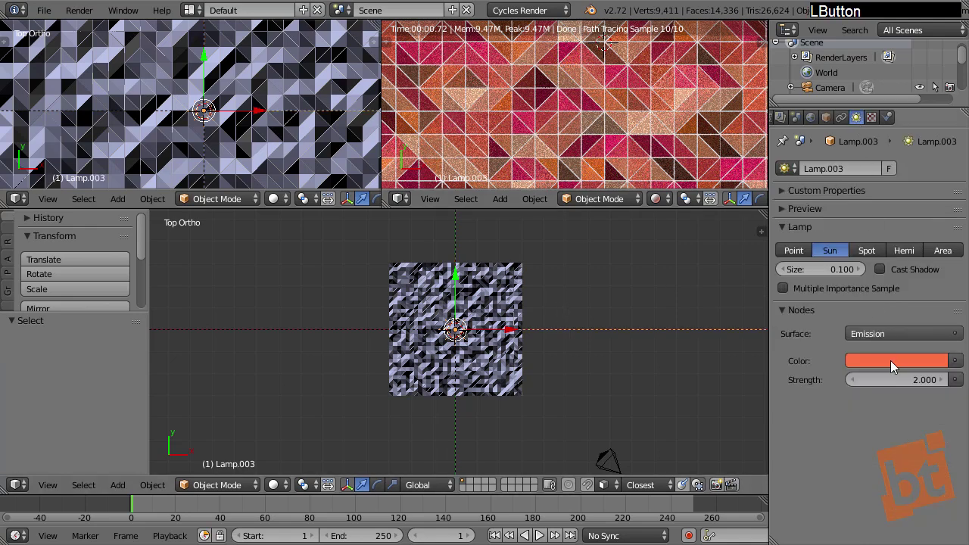
pyautogui.click(876, 359)
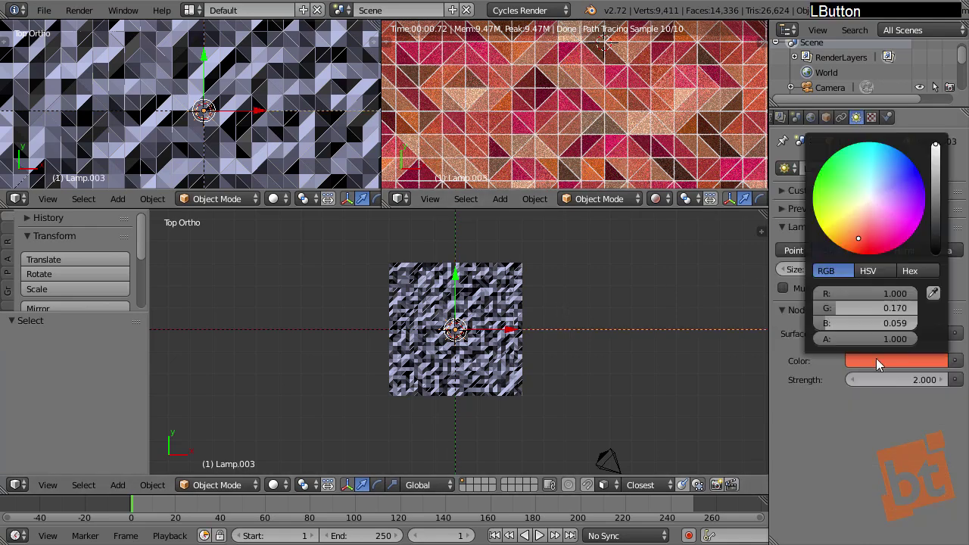
pyautogui.click(886, 184)
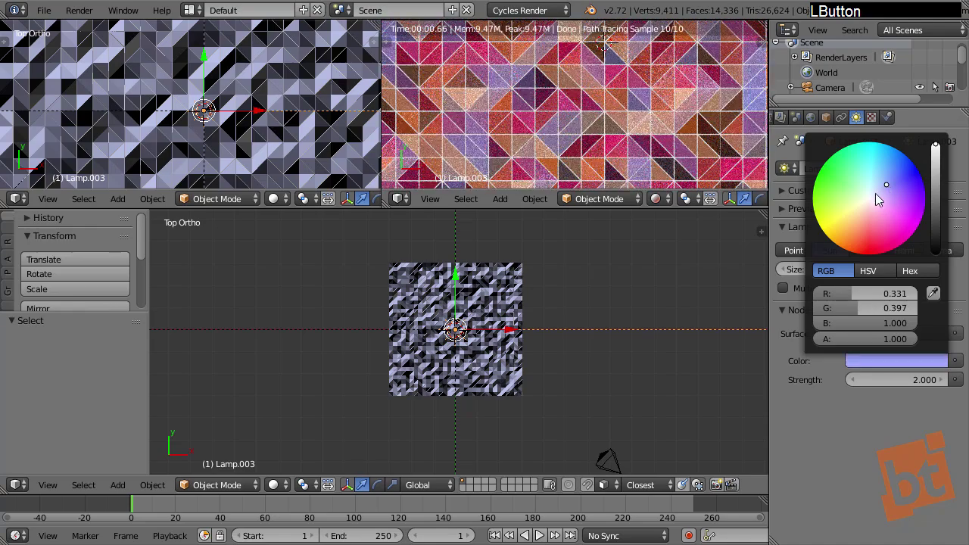
pyautogui.click(880, 190)
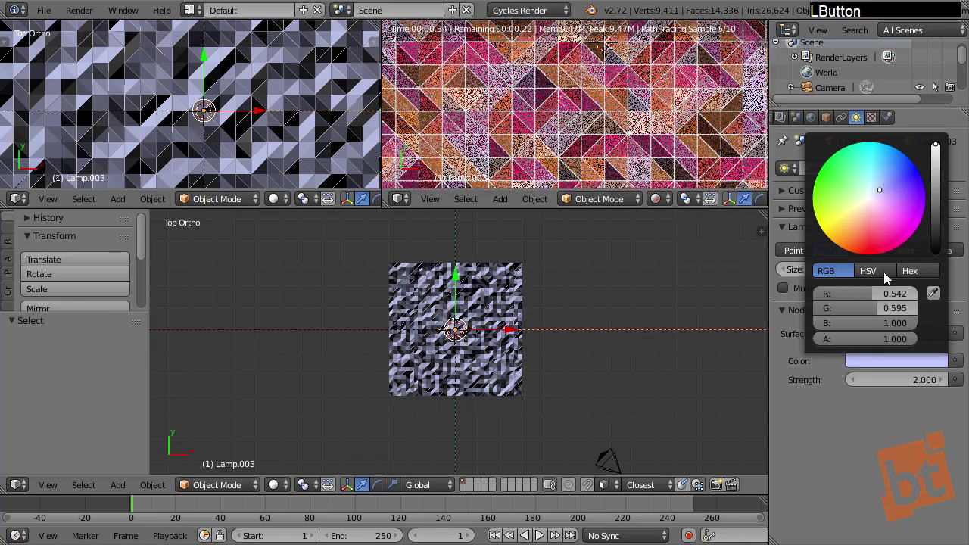
# - Change the emission colour of the sun Lamp.001 to a saturated purple
pyautogui.rightClick(456, 419)
pyautogui.click(914, 367)
pyautogui.click(856, 164)
pyautogui.click(843, 161)
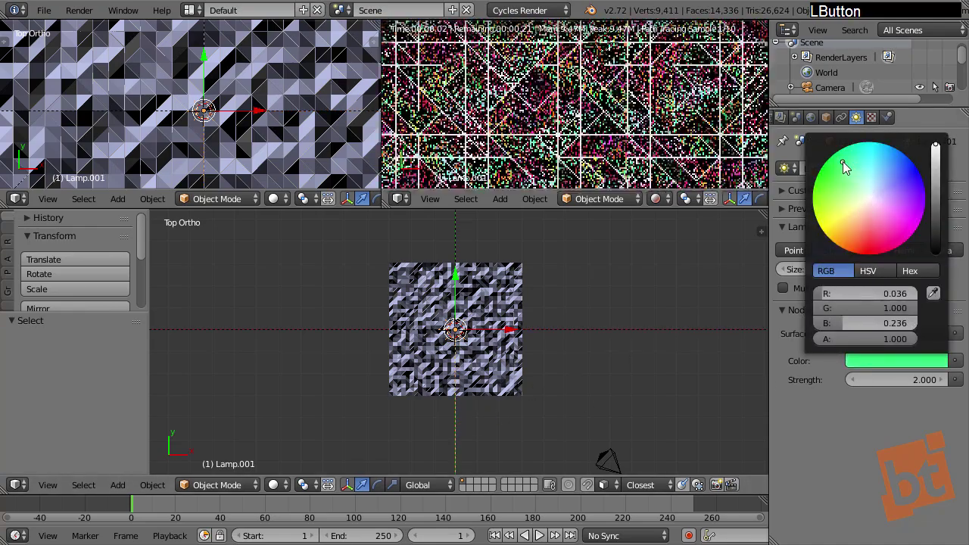
pyautogui.moveTo(844, 162); pyautogui.dragTo(908, 201)
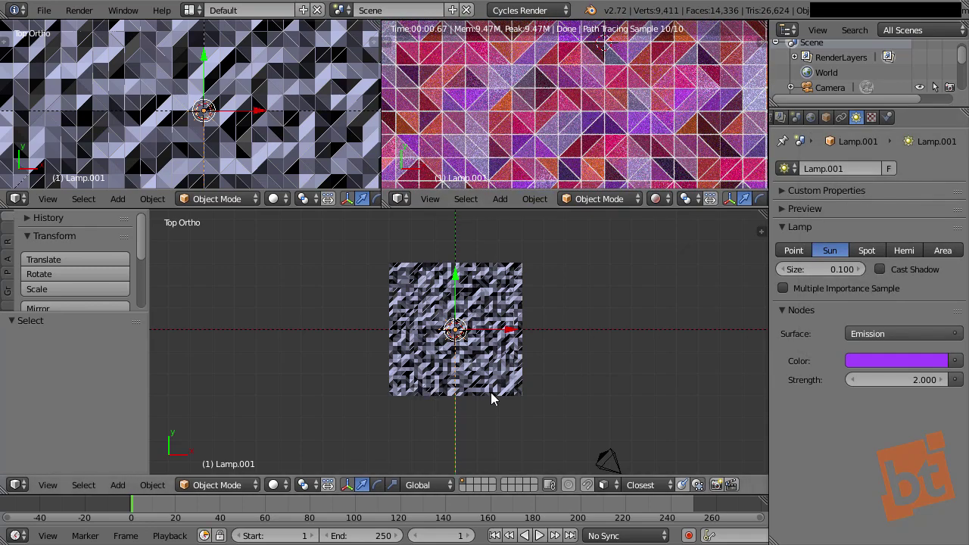
# - Select the camera and show its view in the small solid-shaded 3D view
pyautogui.rightClick(602, 459)
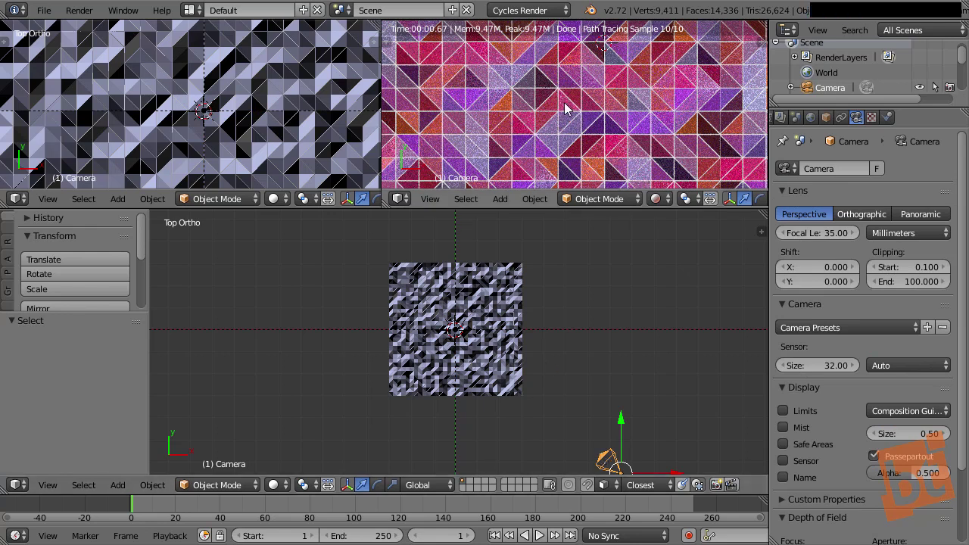
pyautogui.rightClick(612, 461)
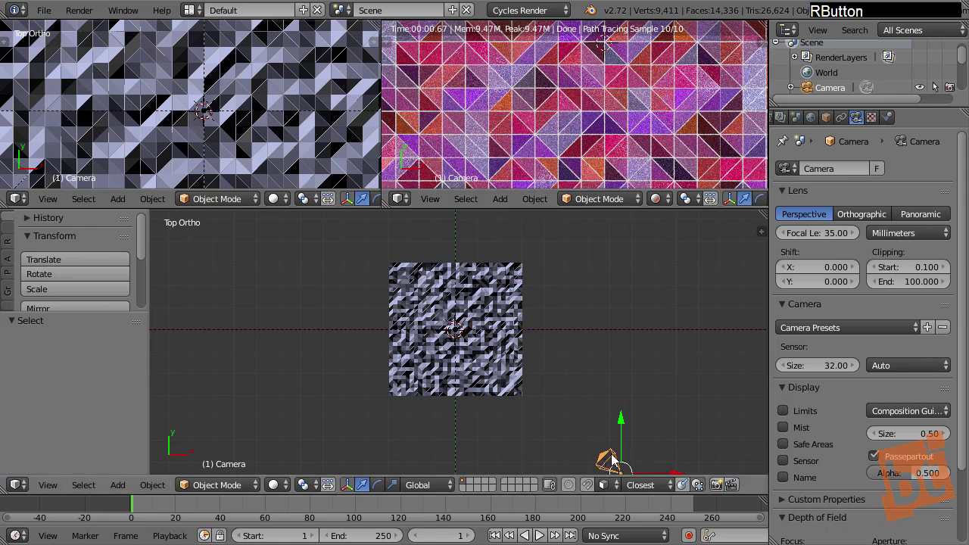
pyautogui.keyDown('shift'); pyautogui.moveTo(594, 432); pyautogui.dragTo(625, 413, button='middle'); pyautogui.keyUp('shift')
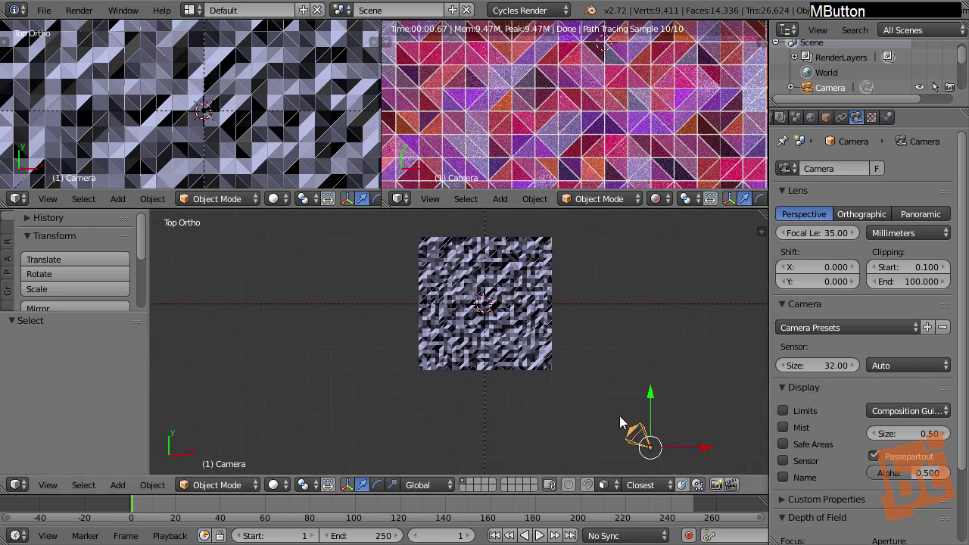
pyautogui.press('KP_0')
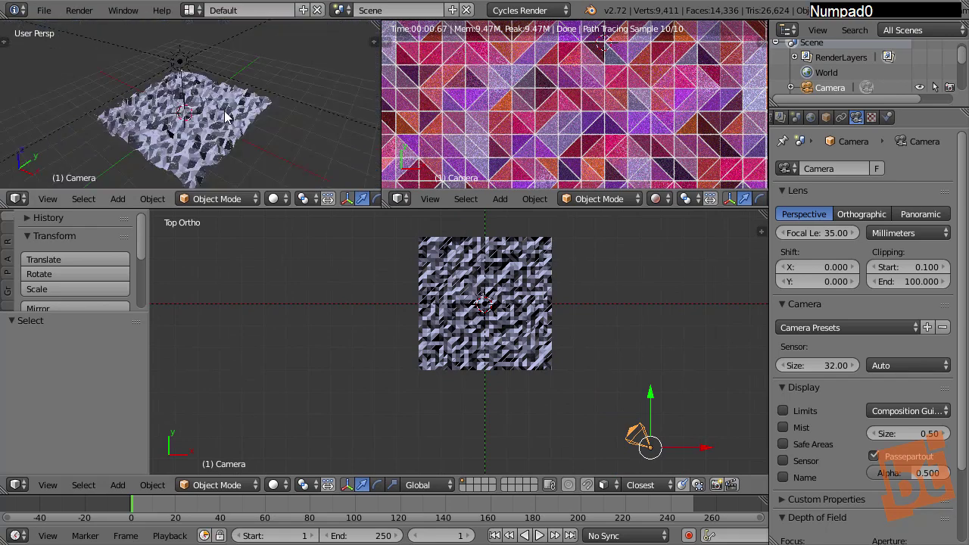
pyautogui.moveTo(209, 113); pyautogui.dragTo(237, 123, button='middle')
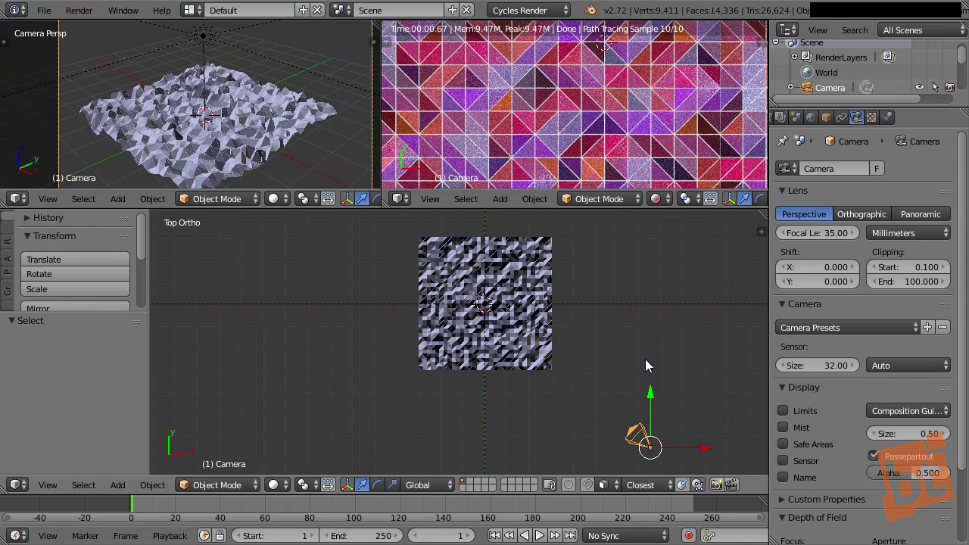
# - Clear the camera's location and rotation, and raise it about 4.485 units along Z above the terrain
pyautogui.hotkey('alt', 'g')
pyautogui.hotkey('alt', 'r')
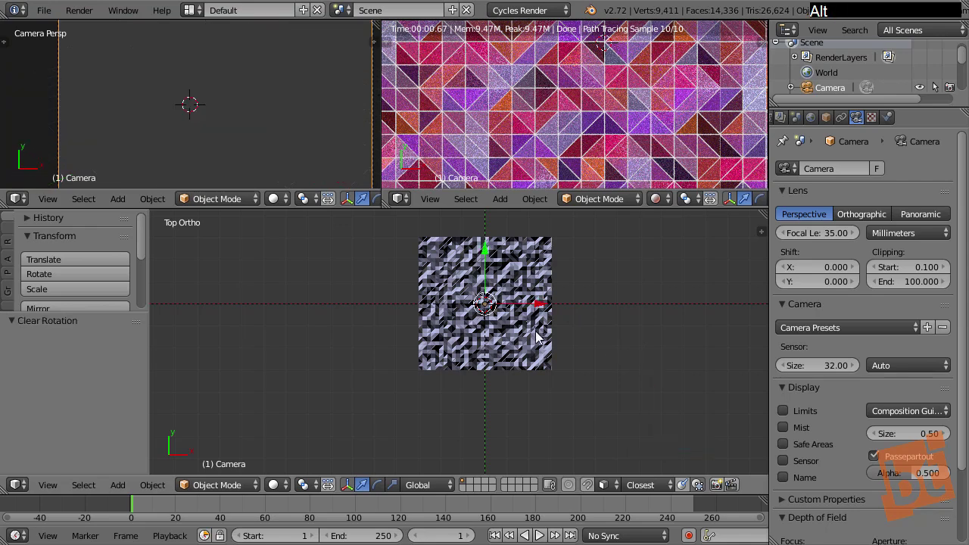
pyautogui.moveTo(447, 339); pyautogui.dragTo(410, 437, button='middle')
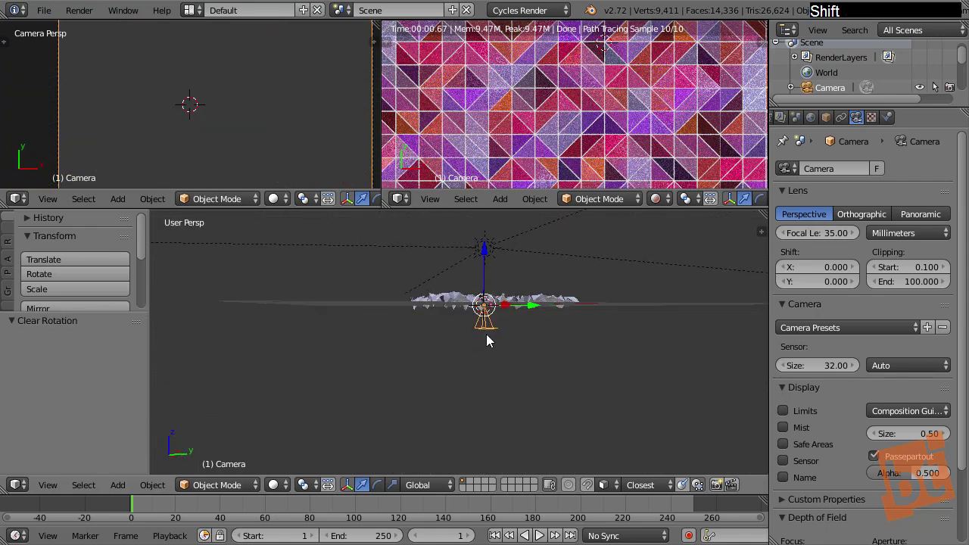
pyautogui.moveTo(512, 330); pyautogui.dragTo(516, 368, button='middle')
pyautogui.moveTo(490, 265); pyautogui.dragTo(486, 415)
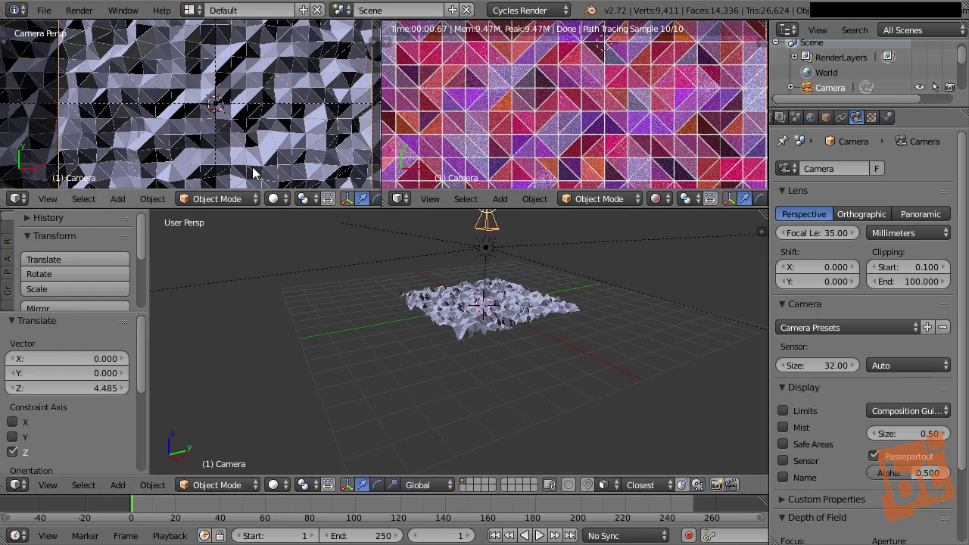
# - Raise the camera about 1.507 units further along Z above the terrain
pyautogui.moveTo(253, 169)
pyautogui.keyDown('shift'); pyautogui.mouseDown(button='middle')
pyautogui.moveTo(238, 155)
pyautogui.moveTo(251, 138)
pyautogui.moveTo(250, 158)
pyautogui.mouseUp(button='middle'); pyautogui.keyUp('shift')
pyautogui.scroll(-1, 243, 143)
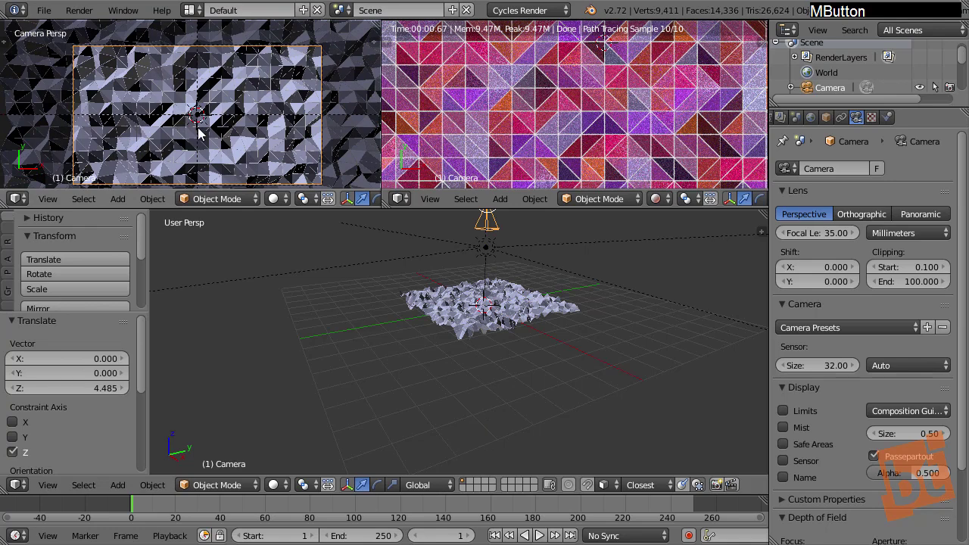
pyautogui.keyDown('shift'); pyautogui.moveTo(201, 134); pyautogui.dragTo(199, 127, button='middle'); pyautogui.keyUp('shift')
pyautogui.moveTo(502, 274); pyautogui.dragTo(495, 318, button='middle')
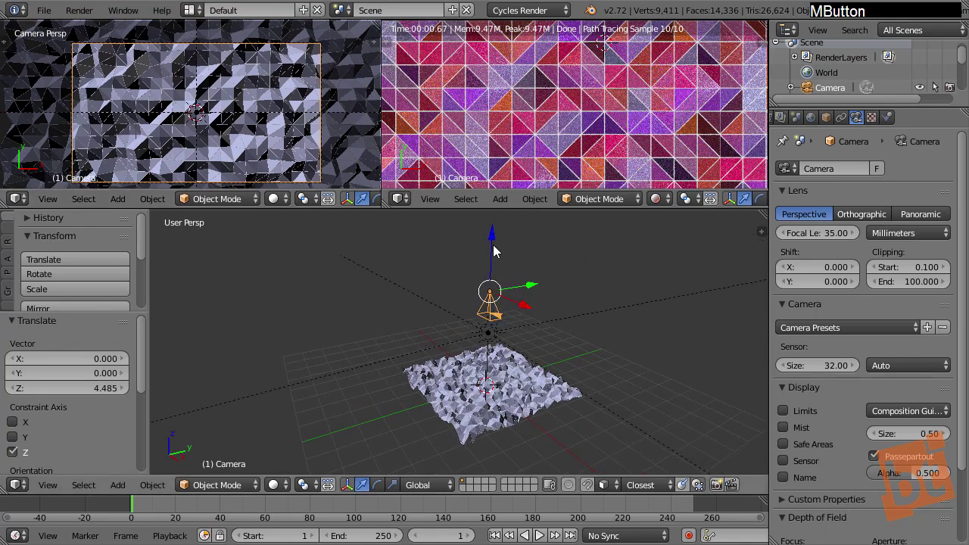
pyautogui.moveTo(492, 250); pyautogui.dragTo(492, 469)
pyautogui.scroll(2, 205, 93)
pyautogui.keyDown('shift'); pyautogui.moveTo(106, 109); pyautogui.dragTo(53, 69, button='middle'); pyautogui.keyUp('shift')
pyautogui.keyDown('shift'); pyautogui.moveTo(76, 119); pyautogui.dragTo(78, 121, button='middle'); pyautogui.keyUp('shift')
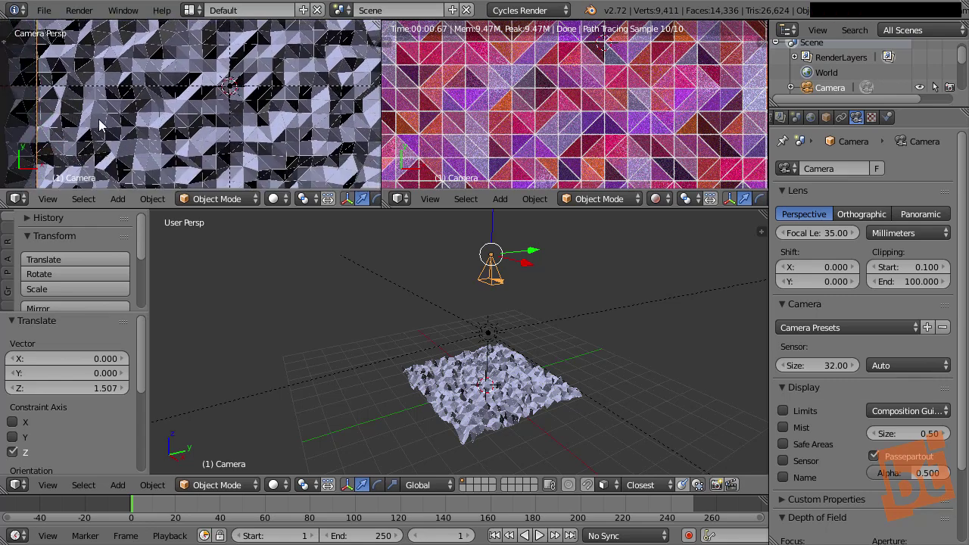
pyautogui.keyDown('ctrl'); pyautogui.moveTo(141, 132); pyautogui.dragTo(212, 139, button='middle'); pyautogui.keyUp('ctrl')
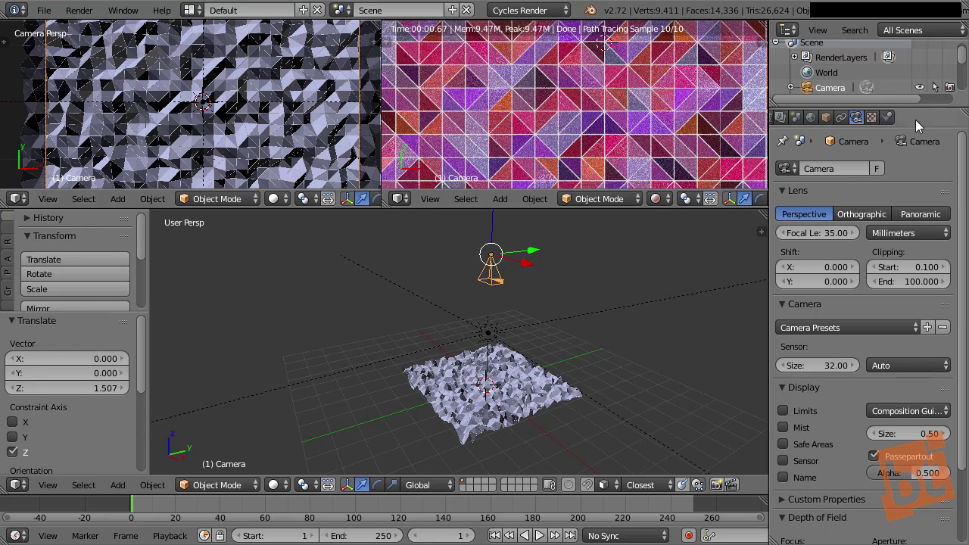
# - Make the camera orthographic and set its orthographic scale to 5.614 so the terrain fills the frame
pyautogui.click(856, 117)
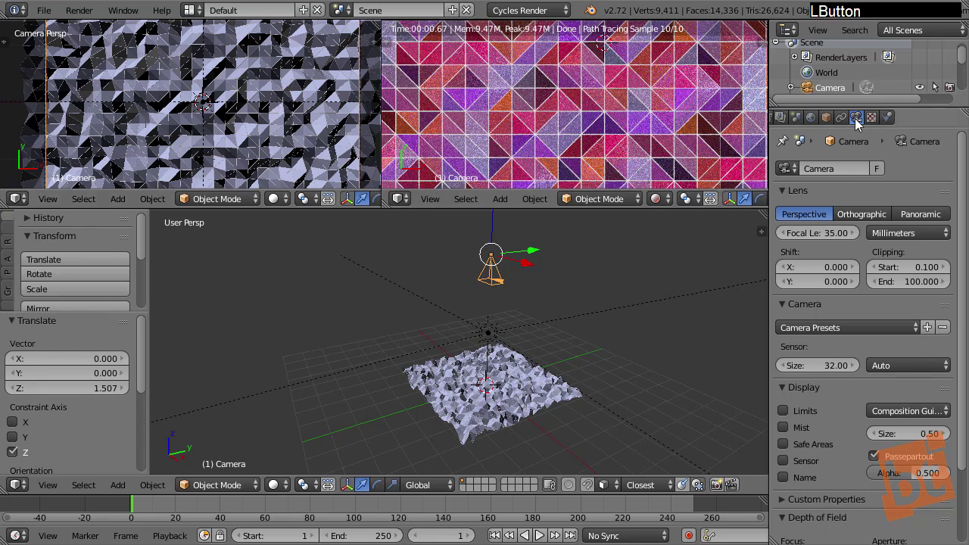
pyautogui.click(860, 216)
pyautogui.moveTo(219, 105)
pyautogui.keyDown('shift'); pyautogui.mouseDown(button='middle')
pyautogui.moveTo(216, 117)
pyautogui.moveTo(213, 91)
pyautogui.moveTo(213, 111)
pyautogui.mouseUp(button='middle'); pyautogui.keyUp('shift')
pyautogui.scroll(-3, 217, 101)
pyautogui.scroll(1, 212, 91)
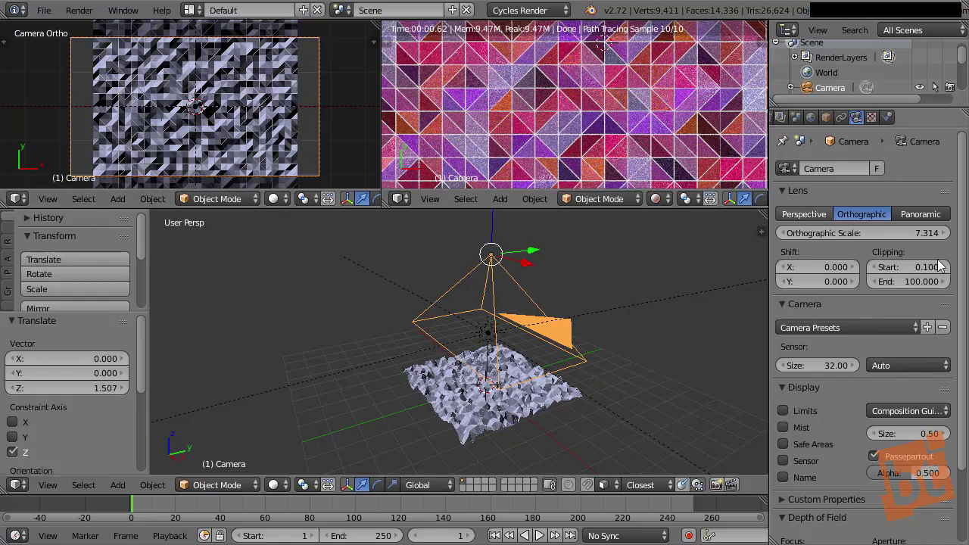
pyautogui.moveTo(863, 233); pyautogui.dragTo(853, 235)
pyautogui.moveTo(854, 232); pyautogui.dragTo(856, 232)
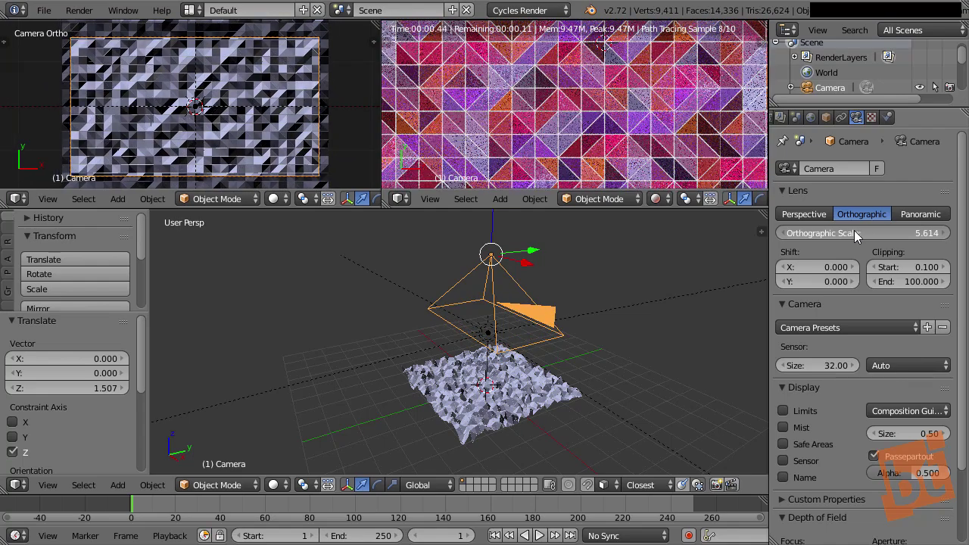
pyautogui.scroll(1, 193, 90)
pyautogui.keyDown('shift'); pyautogui.moveTo(195, 107); pyautogui.dragTo(224, 106, button='middle'); pyautogui.keyUp('shift')
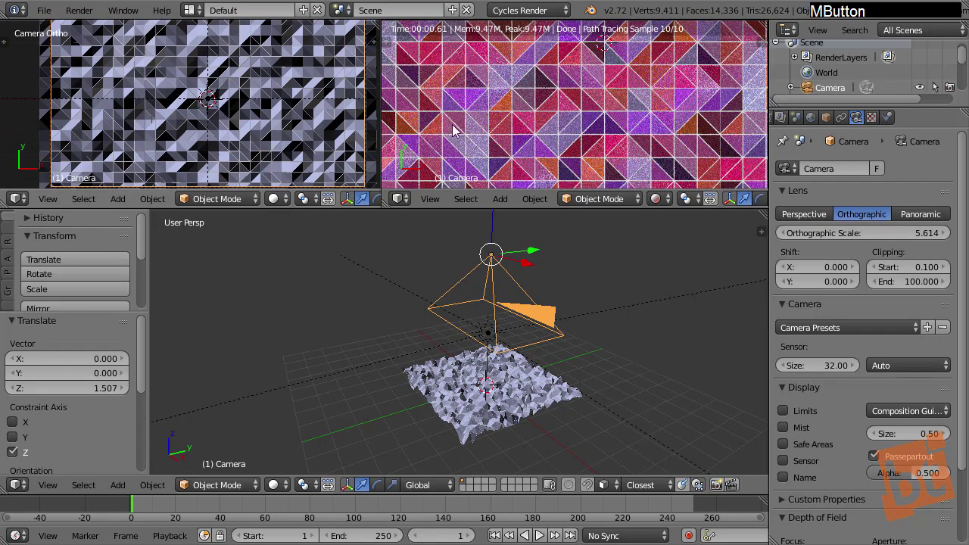
pyautogui.keyDown('shift'); pyautogui.moveTo(452, 130); pyautogui.dragTo(574, 100, button='middle'); pyautogui.keyUp('shift')
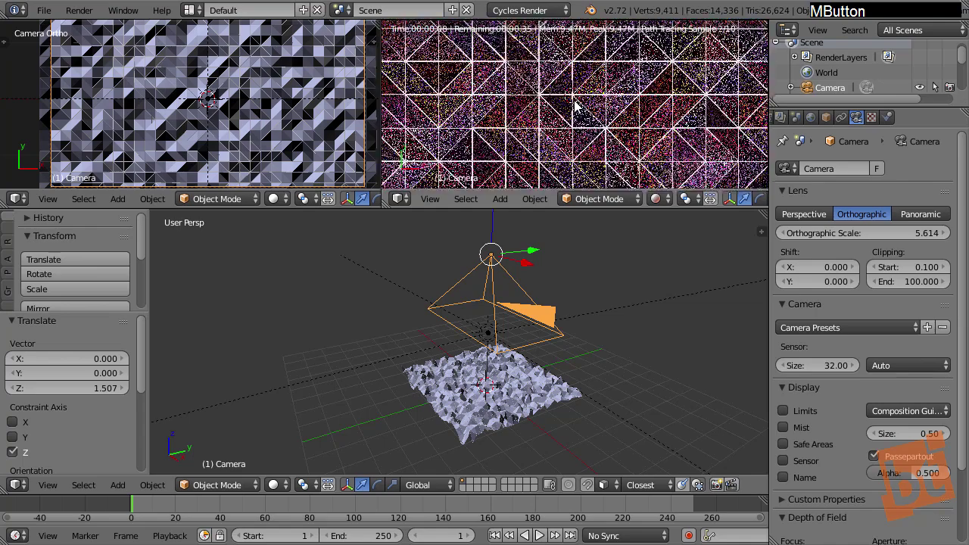
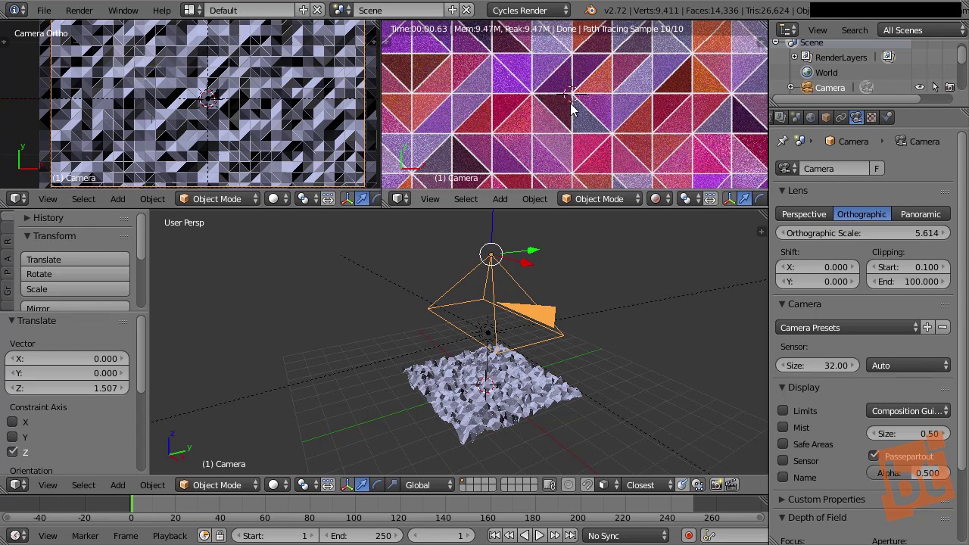
# - Add a new empty scene and name it Dots
pyautogui.click(455, 12)
pyautogui.click(416, 42)
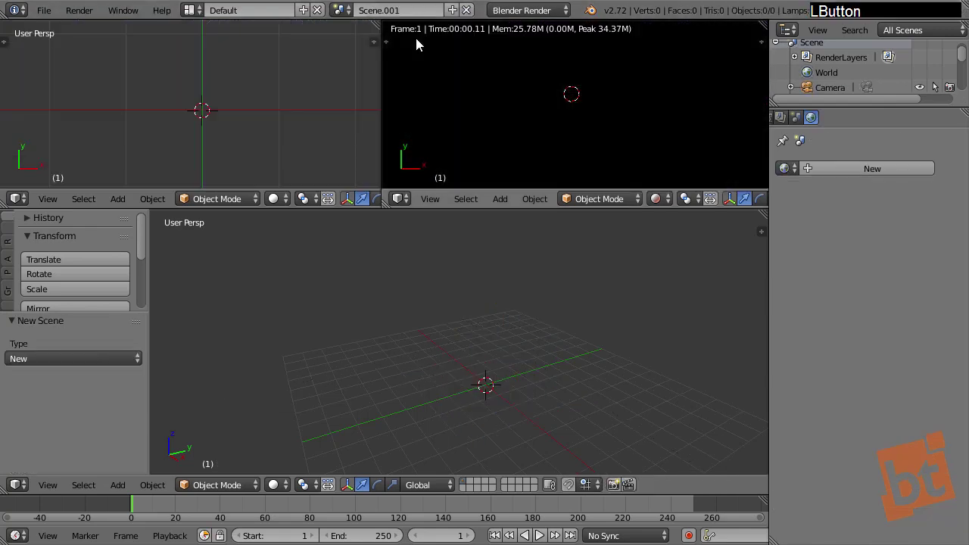
pyautogui.doubleClick(406, 10)
pyautogui.write('Dots')
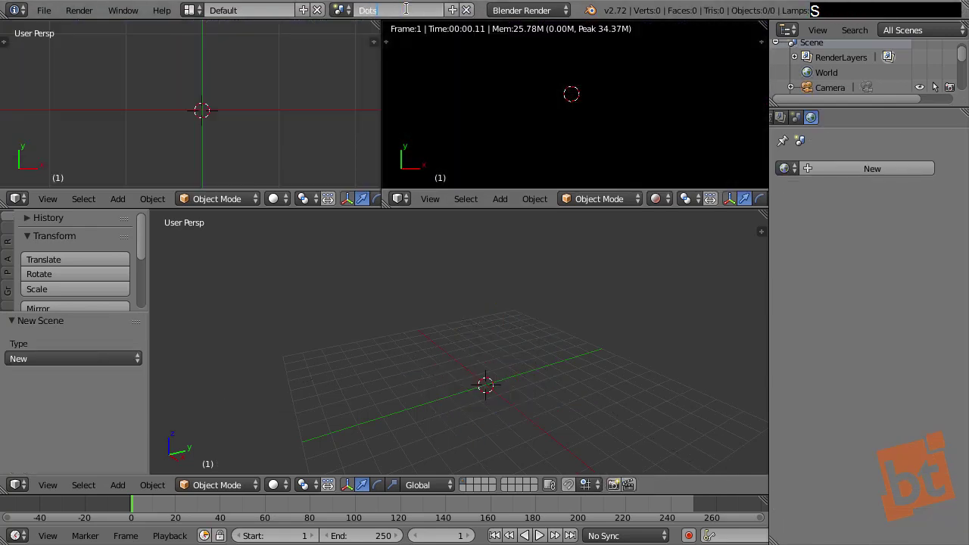
pyautogui.press('Return')
# - Return to the original terrain scene and rename it Plane
pyautogui.click(339, 10)
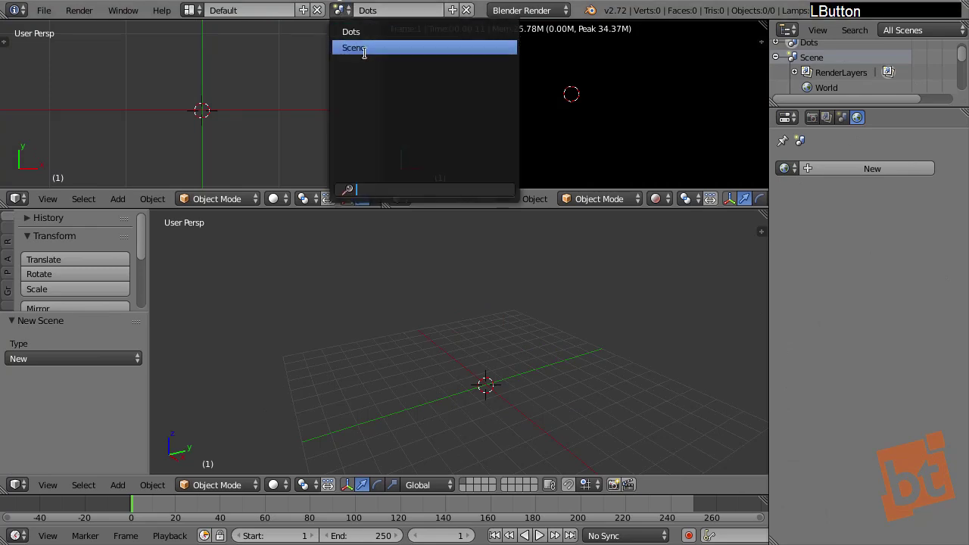
pyautogui.click(366, 46)
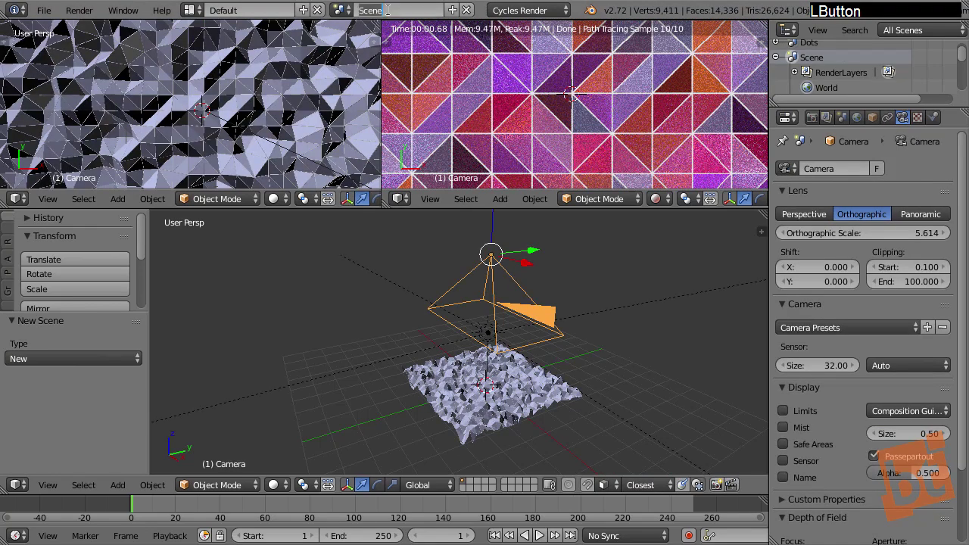
pyautogui.write('Plane')
pyautogui.press('Return')
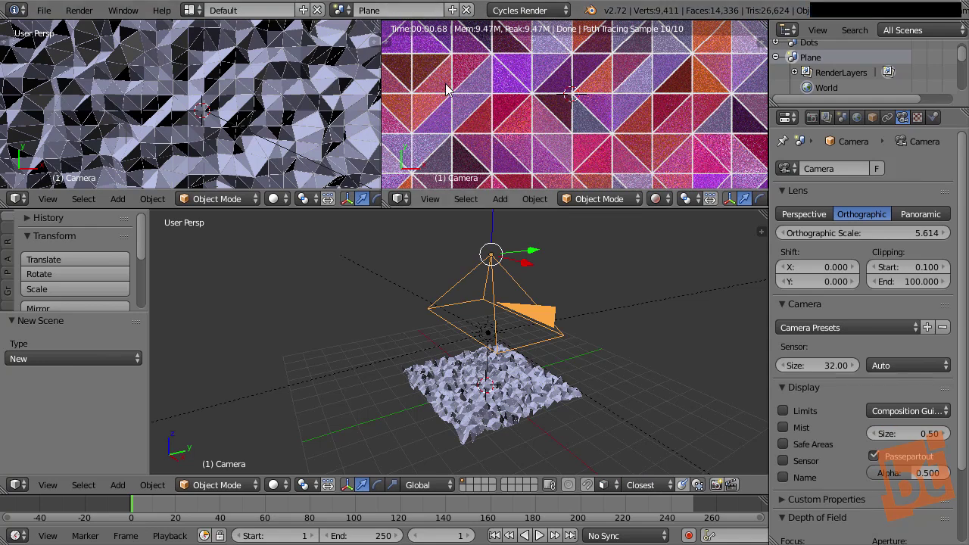
# - Link the terrain mesh from the Plane scene to the Dots scene
pyautogui.click(339, 9)
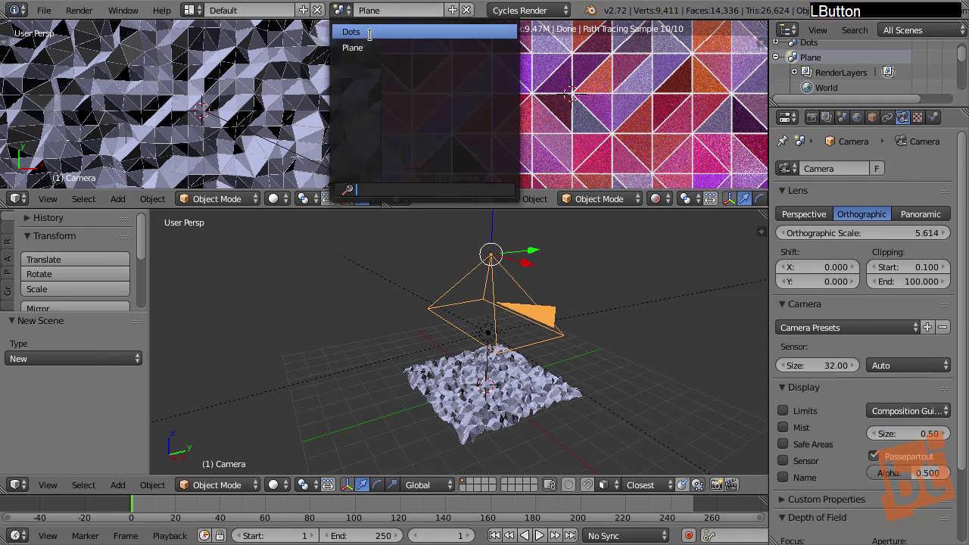
pyautogui.rightClick(443, 383)
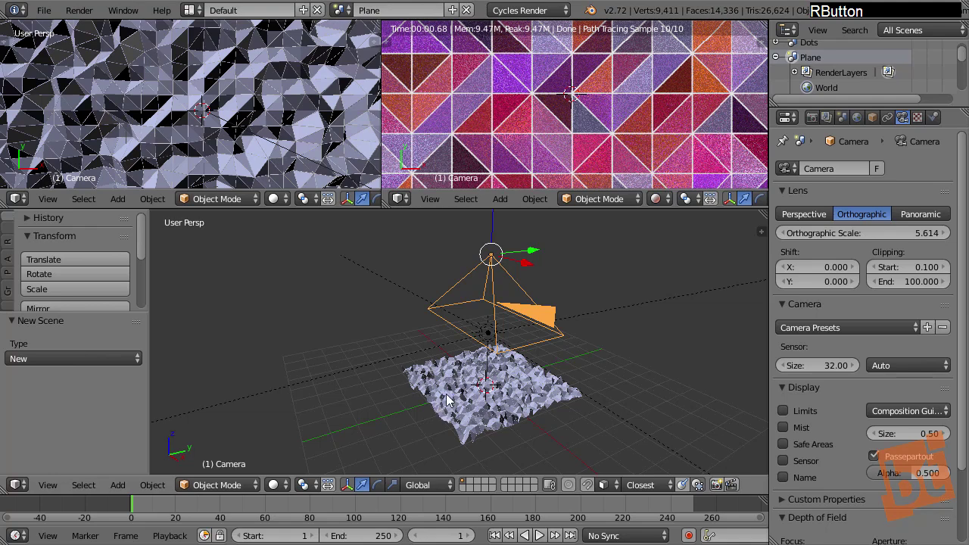
pyautogui.rightClick(447, 397)
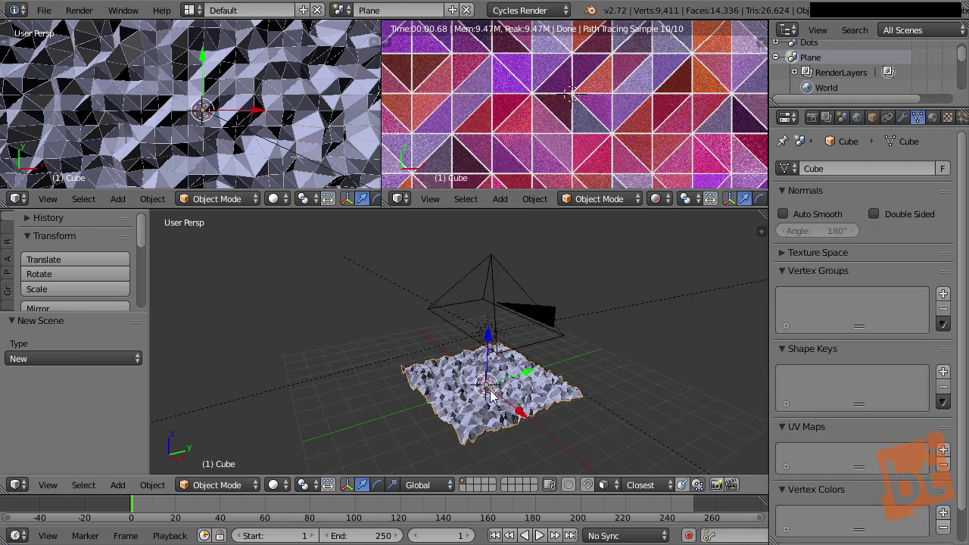
pyautogui.hotkey('ctrl', 'l')
pyautogui.moveTo(492, 395)
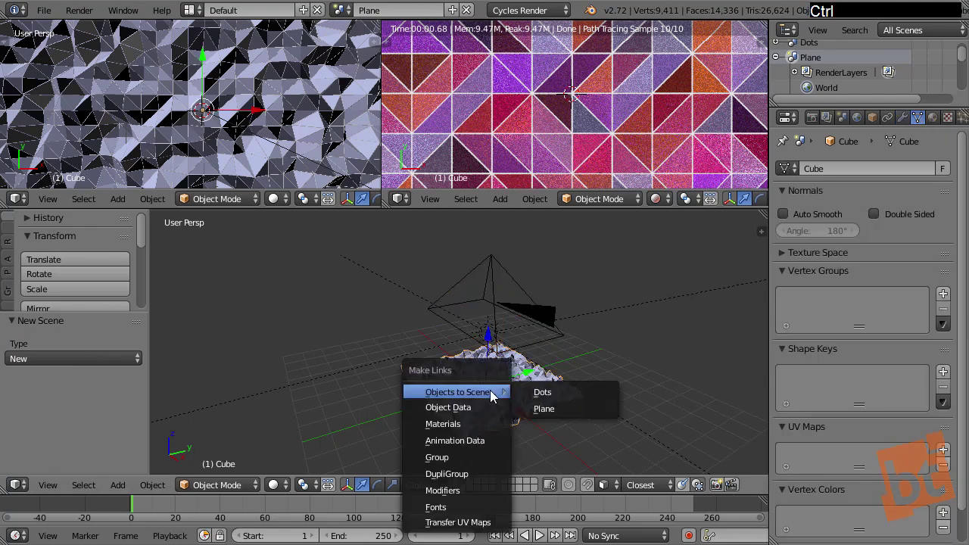
pyautogui.click(570, 395)
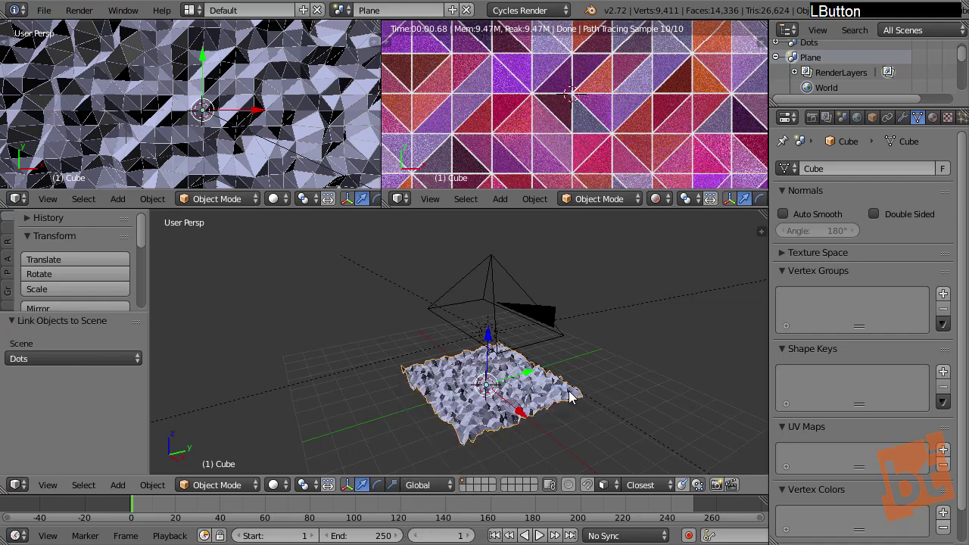
# - Link the camera to the Dots scene as well
pyautogui.rightClick(496, 267)
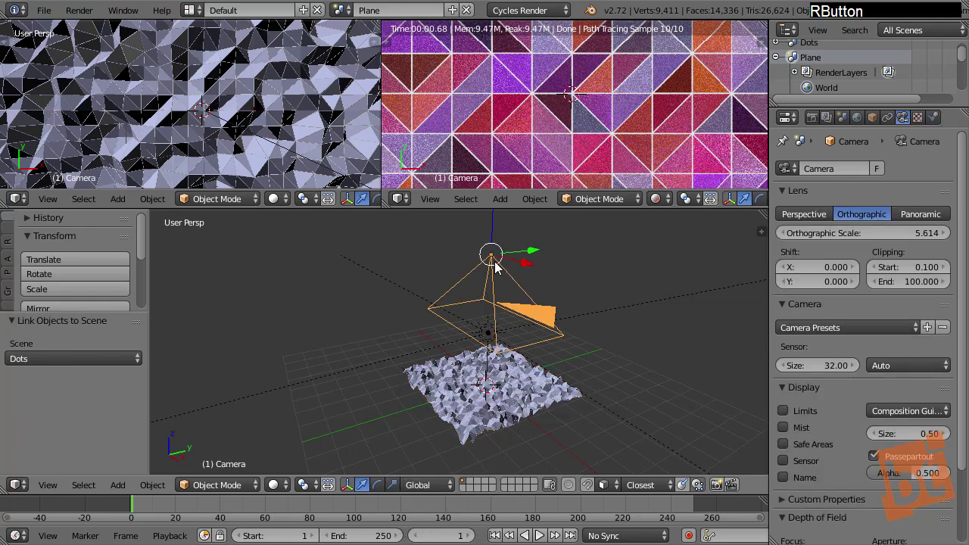
pyautogui.hotkey('ctrl', 'l')
pyautogui.moveTo(500, 267)
pyautogui.click(569, 264)
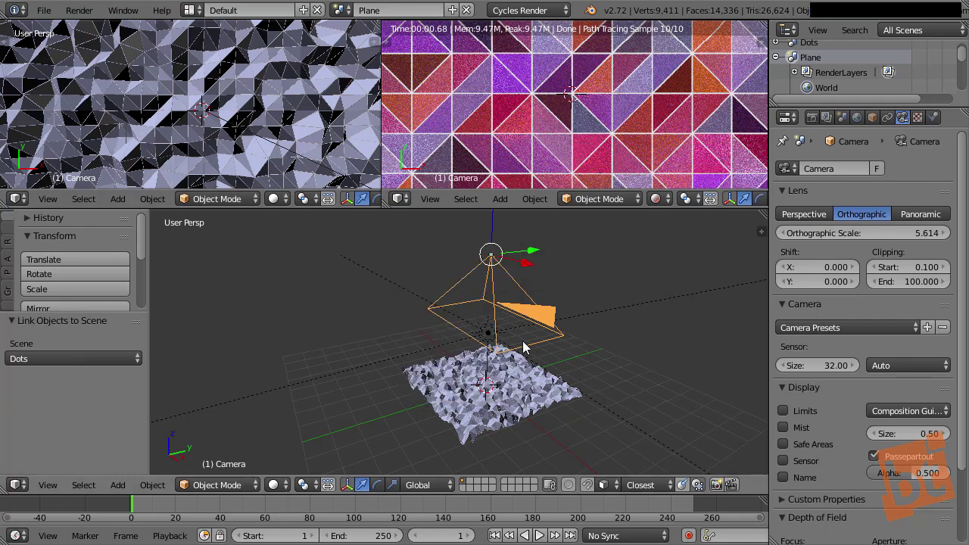
# - Switch to the Dots scene and select the linked terrain mesh there
pyautogui.click(344, 10)
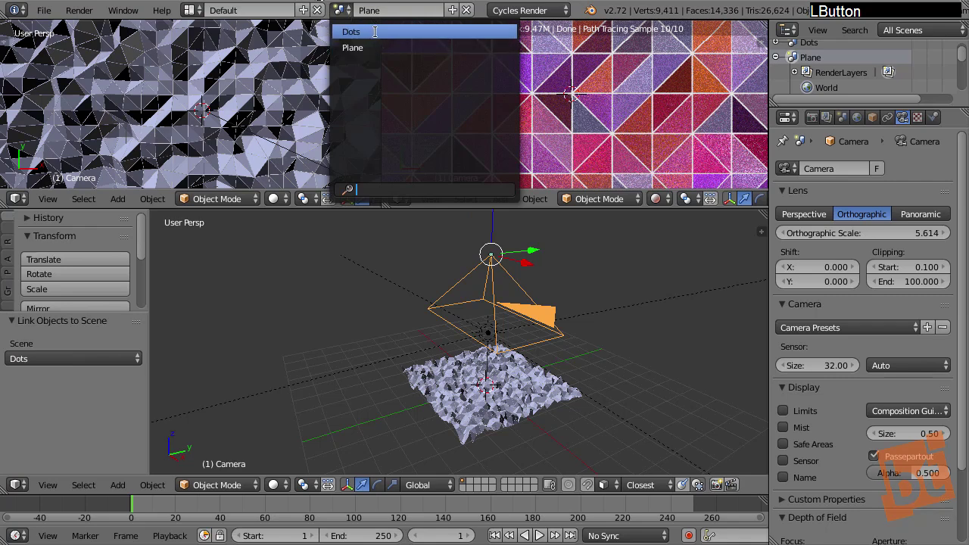
pyautogui.click(353, 31)
pyautogui.moveTo(533, 327); pyautogui.dragTo(590, 389, button='middle')
pyautogui.rightClick(533, 391)
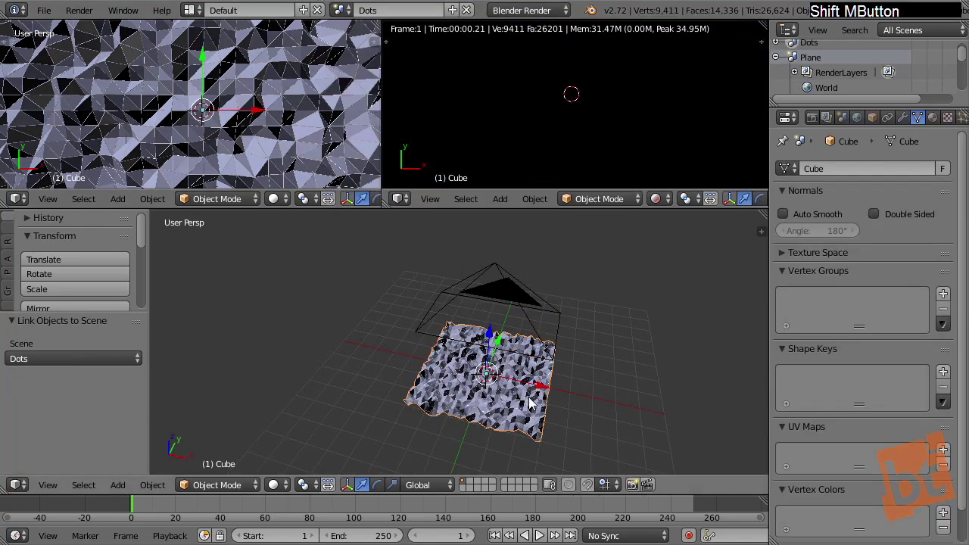
pyautogui.moveTo(533, 395); pyautogui.dragTo(560, 408, button='middle')
pyautogui.keyDown('shift'); pyautogui.moveTo(570, 160); pyautogui.dragTo(546, 158, button='middle'); pyautogui.keyUp('shift')
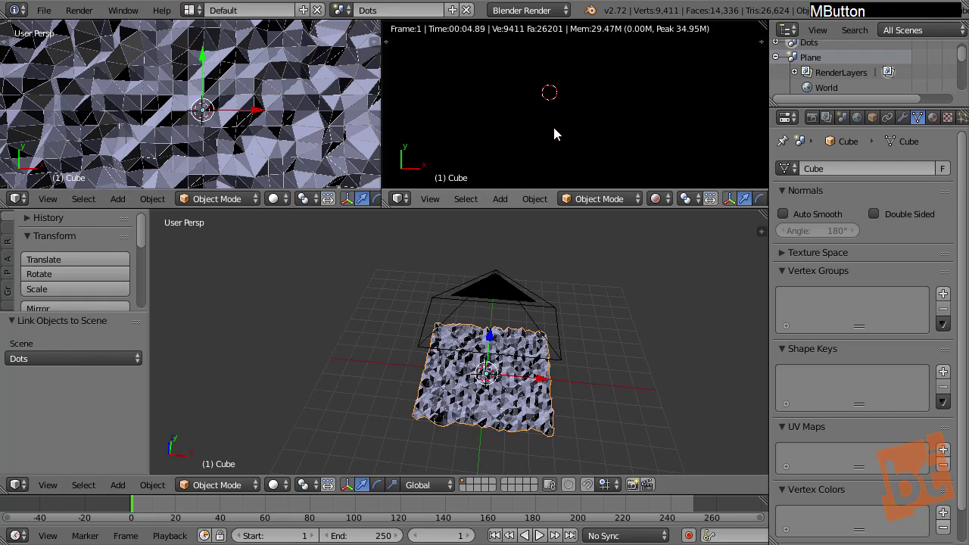
pyautogui.keyDown('shift'); pyautogui.moveTo(560, 125); pyautogui.dragTo(588, 143, button='middle'); pyautogui.keyUp('shift')
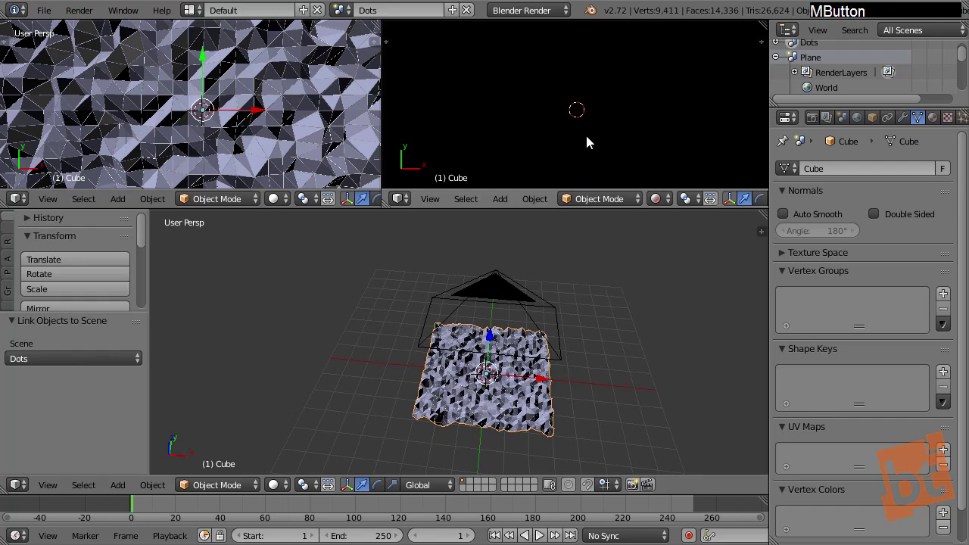
# - Make a linked duplicate of the terrain mesh, keeping it at the original's position
pyautogui.moveTo(477, 376)
pyautogui.keyDown('shift'); pyautogui.mouseDown(button='middle')
pyautogui.moveTo(466, 362)
pyautogui.moveTo(480, 373)
pyautogui.moveTo(478, 389)
pyautogui.mouseUp(button='middle'); pyautogui.keyUp('shift')
pyautogui.scroll(3, 473, 332)
pyautogui.moveTo(478, 389); pyautogui.dragTo(478, 359, button='middle')
pyautogui.moveTo(478, 360); pyautogui.dragTo(488, 326, button='middle')
pyautogui.rightClick(472, 345)
pyautogui.rightClick(493, 296)
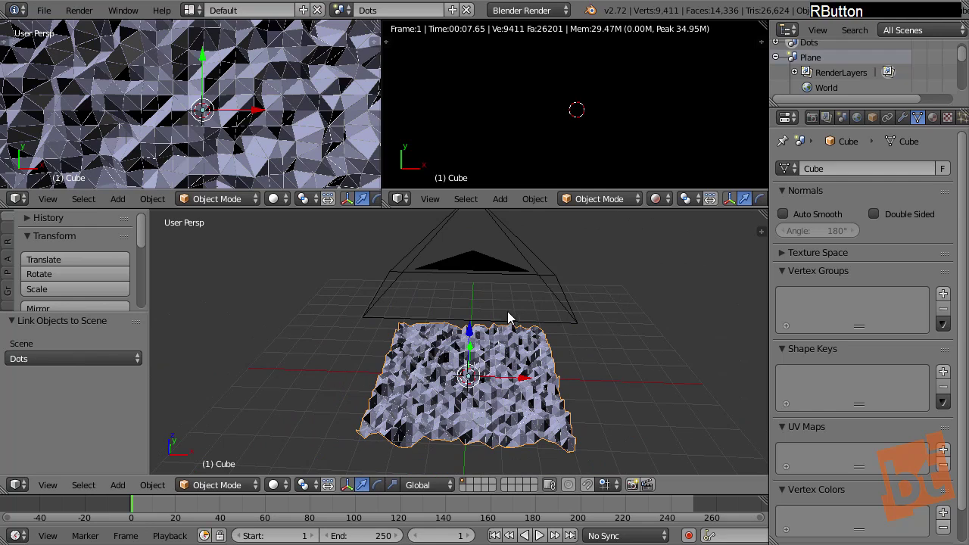
pyautogui.press('a')
pyautogui.rightClick(489, 407)
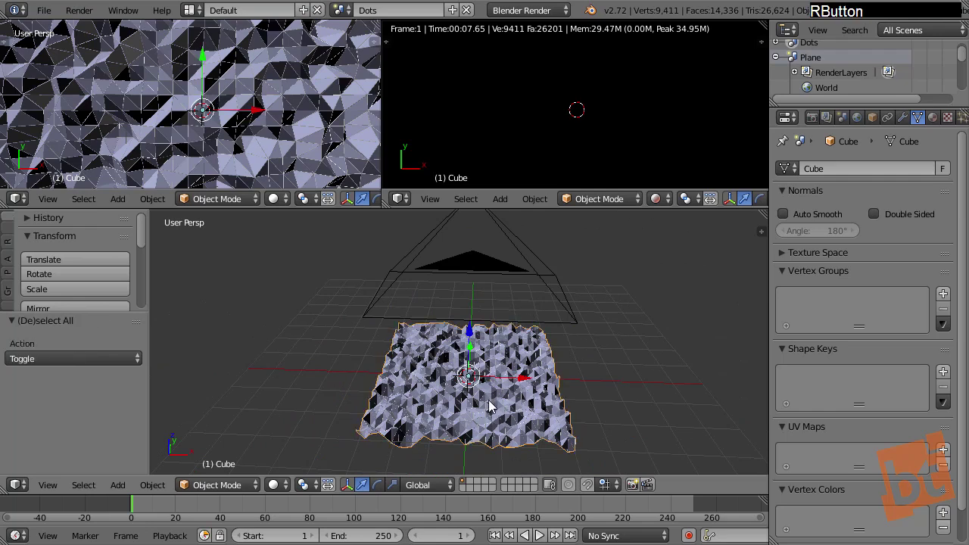
pyautogui.rightClick(481, 395)
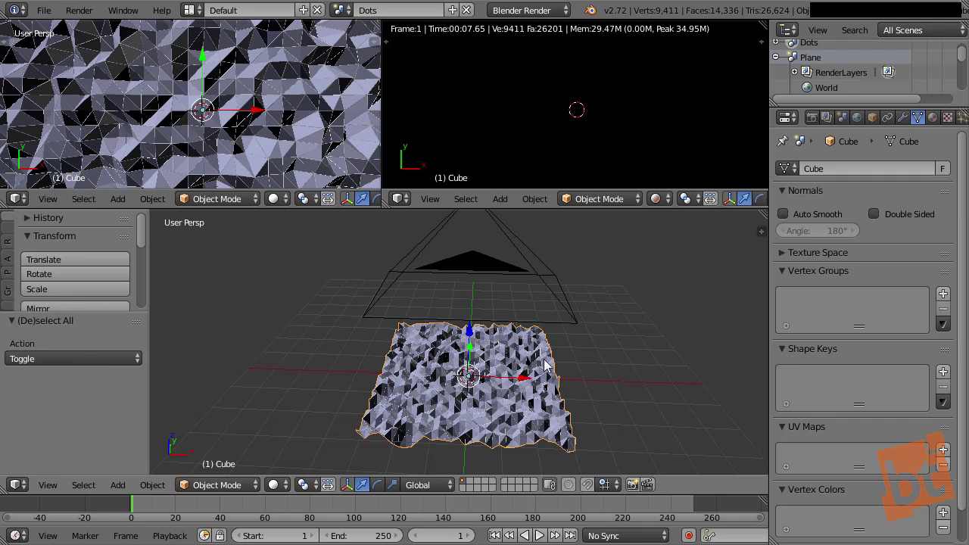
pyautogui.hotkey('alt', 'd')
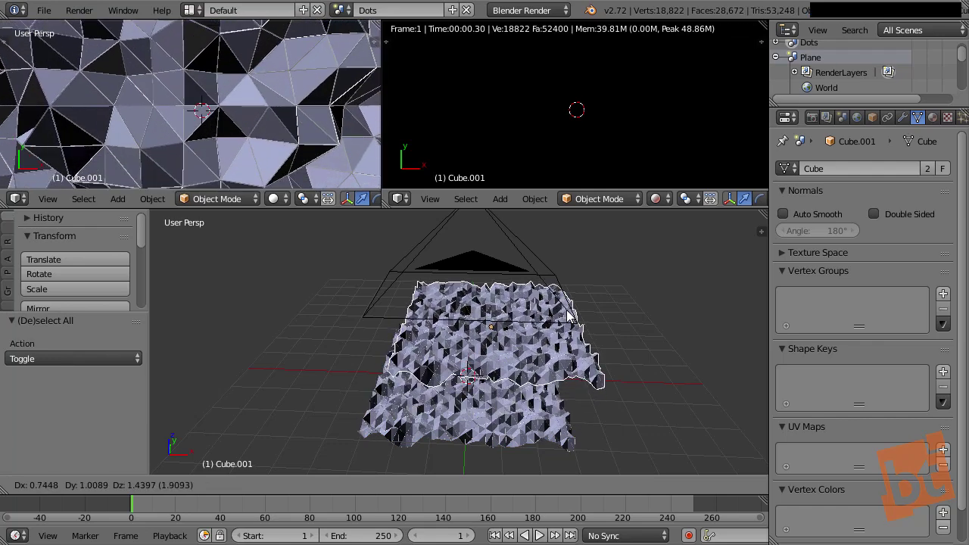
pyautogui.rightClick(570, 316)
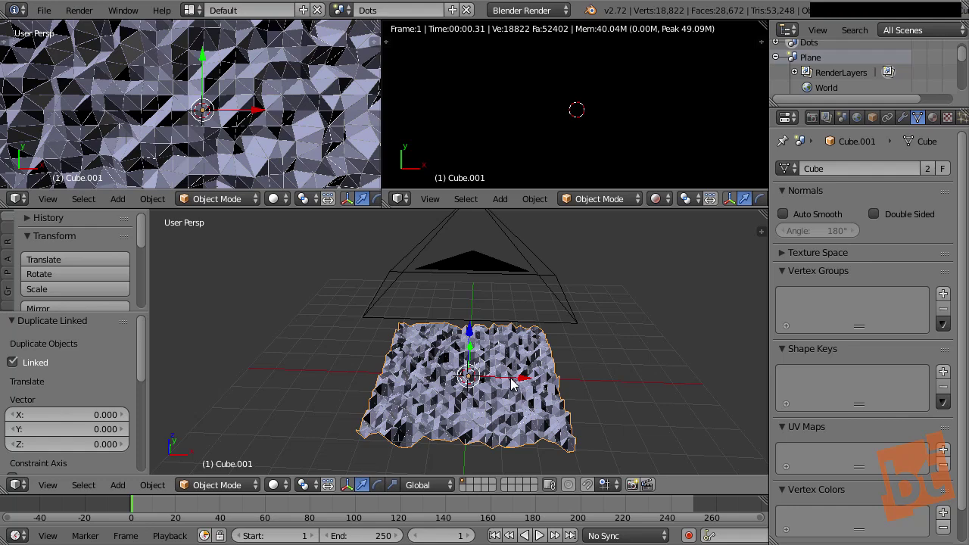
pyautogui.moveTo(511, 384); pyautogui.dragTo(579, 382)
pyautogui.rightClick(577, 380)
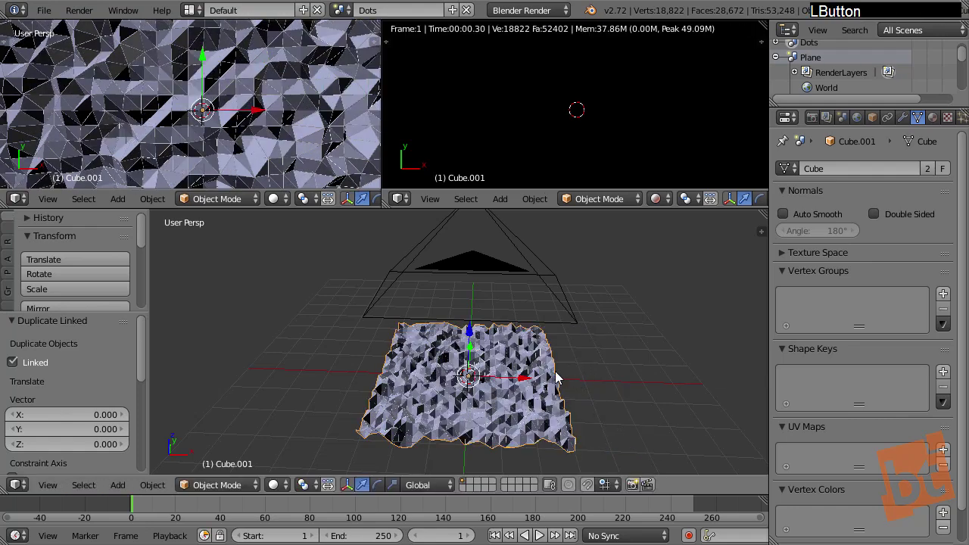
pyautogui.moveTo(513, 383); pyautogui.dragTo(705, 367)
pyautogui.rightClick(706, 367)
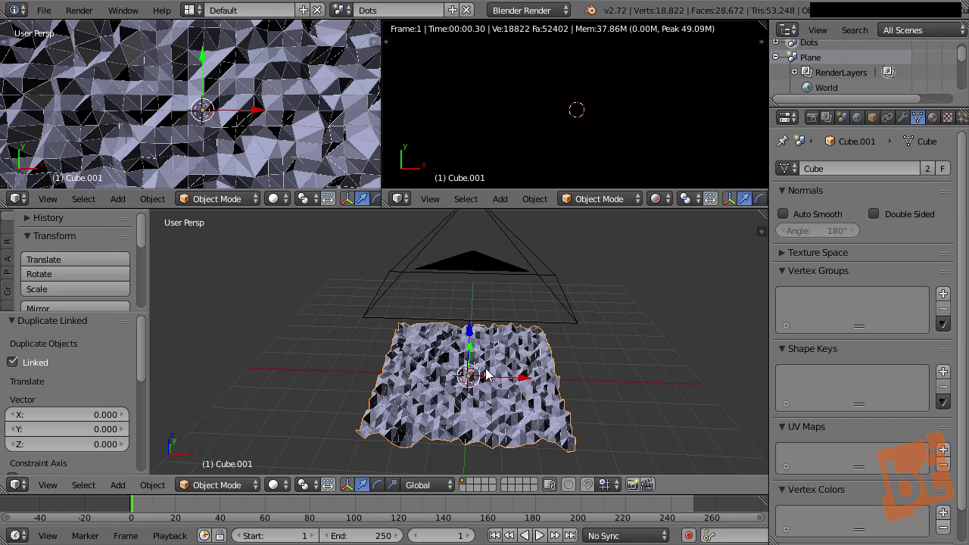
# - Move the linked terrain duplicate to the second layer
pyautogui.press('m')
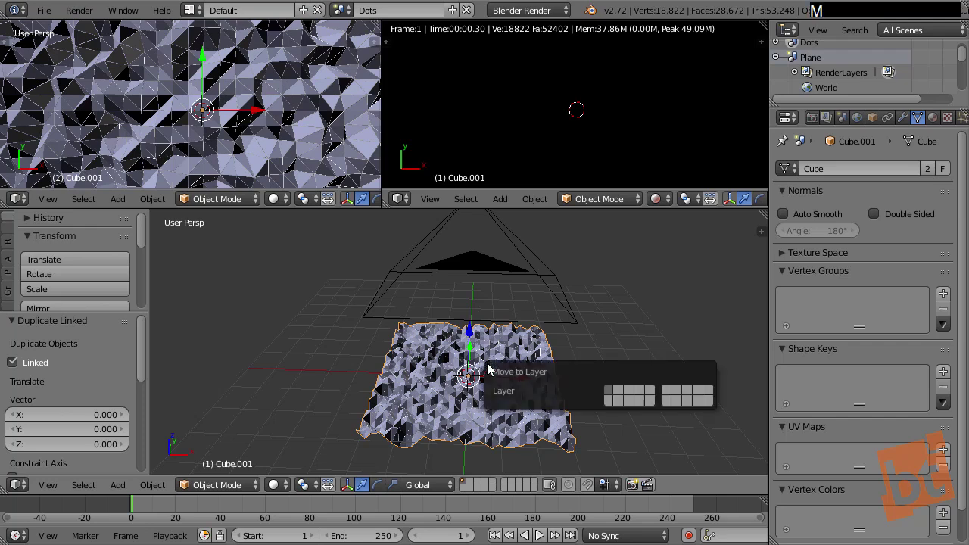
pyautogui.click(620, 393)
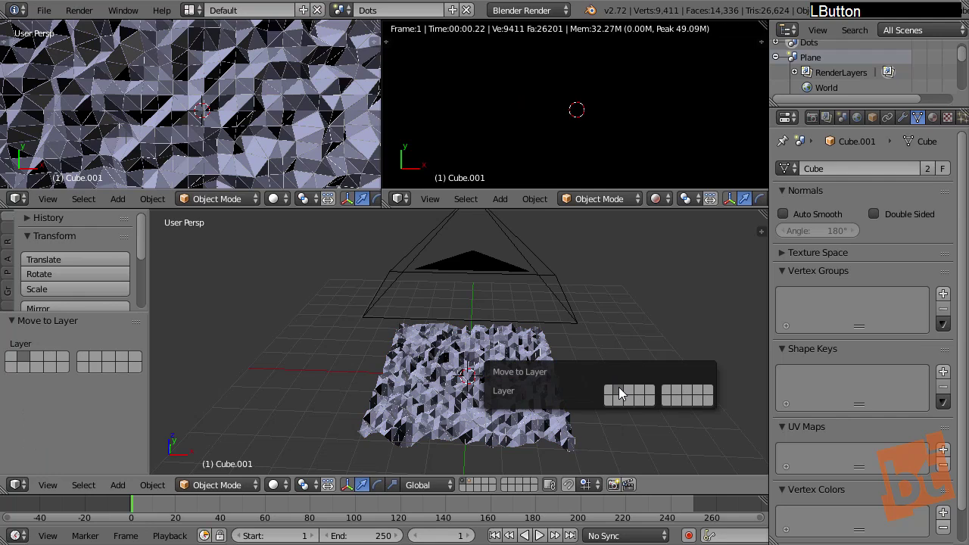
# - Remove the Wireframe modifier from the terrain duplicate on the second layer
pyautogui.click(471, 484)
pyautogui.rightClick(488, 396)
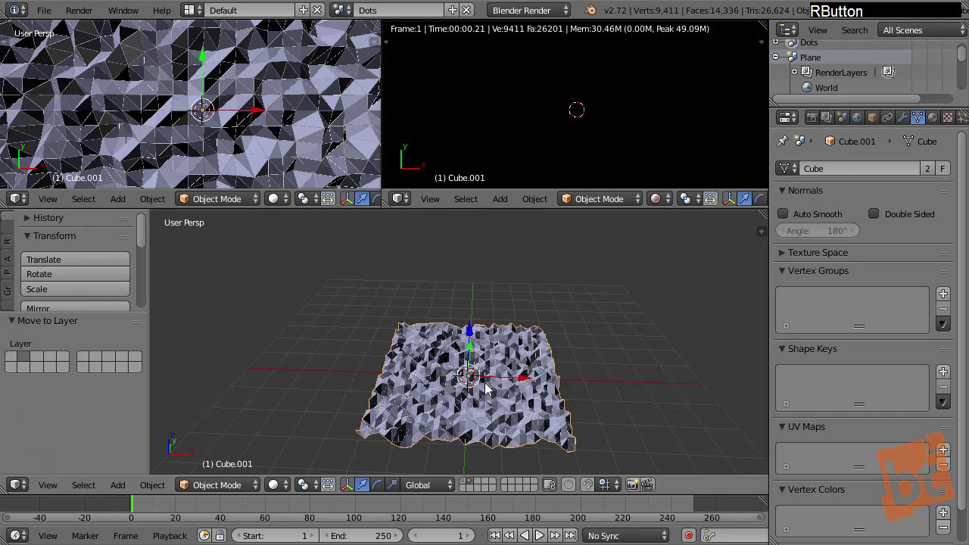
pyautogui.click(904, 118)
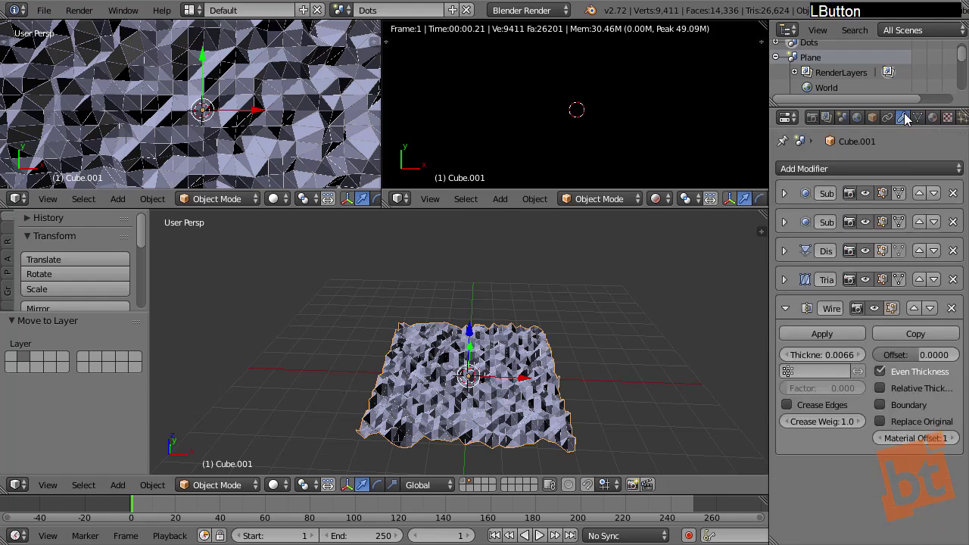
pyautogui.click(952, 311)
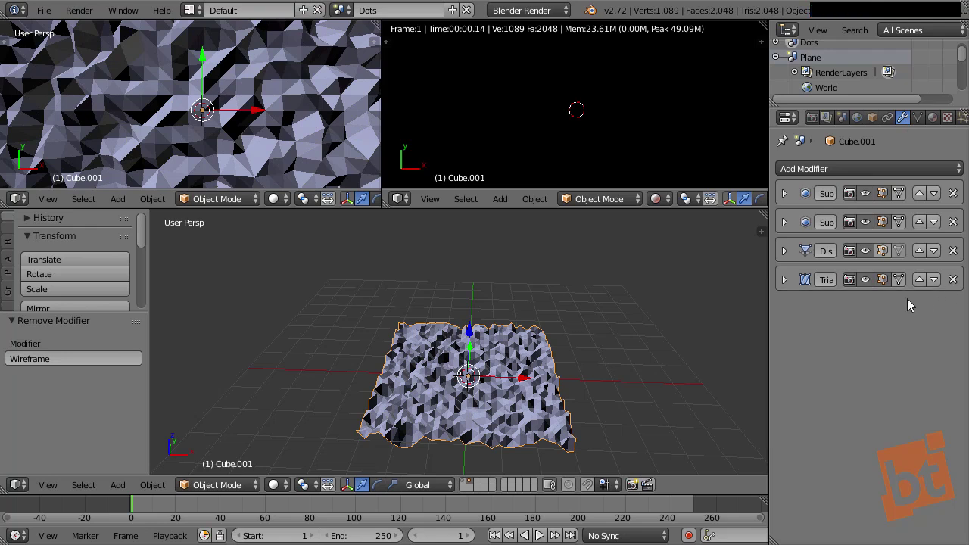
# - Compare the original terrain's wireframe edges and vertex junctions on the first layer with the plain duplicate on the second layer
pyautogui.keyDown('shift'); pyautogui.moveTo(501, 368); pyautogui.dragTo(484, 347, button='middle'); pyautogui.keyUp('shift')
pyautogui.scroll(5, 485, 346)
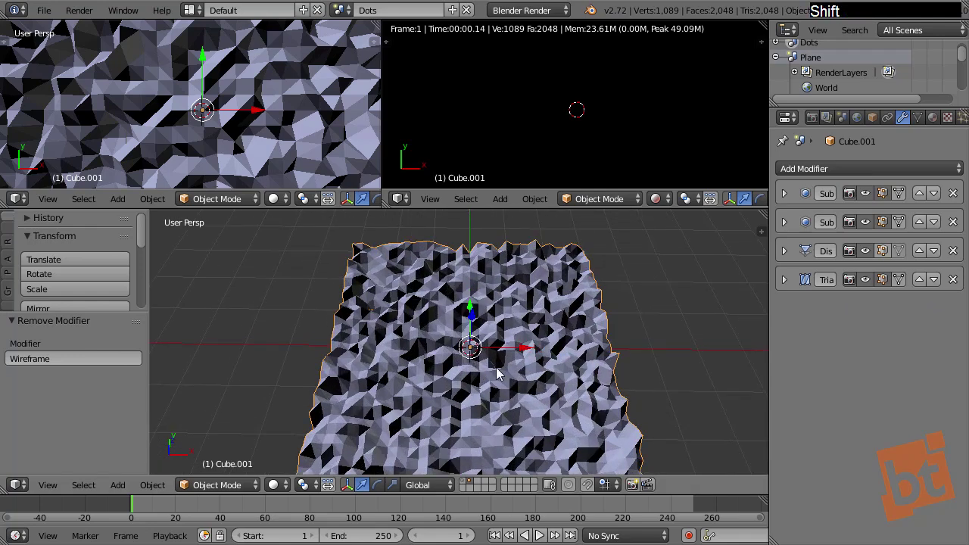
pyautogui.press('a')
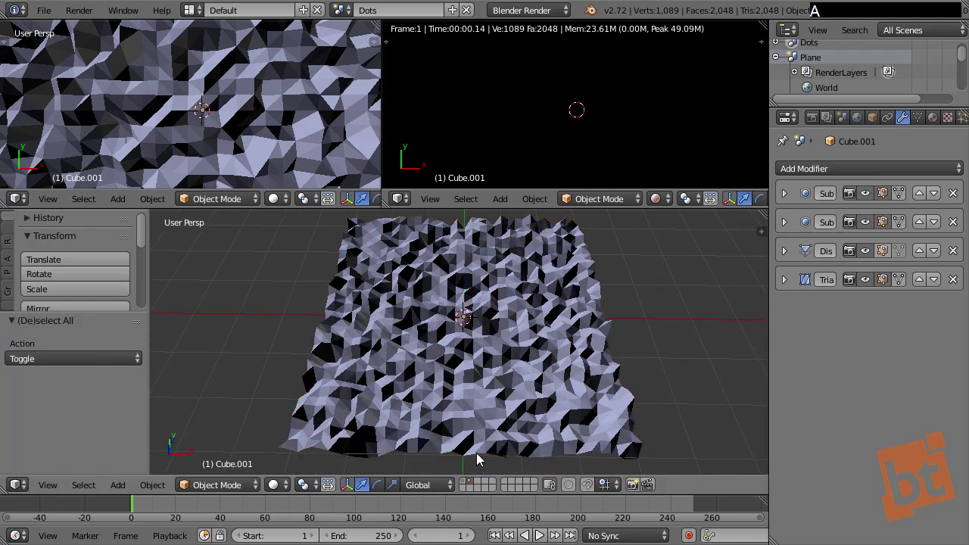
pyautogui.click(465, 482)
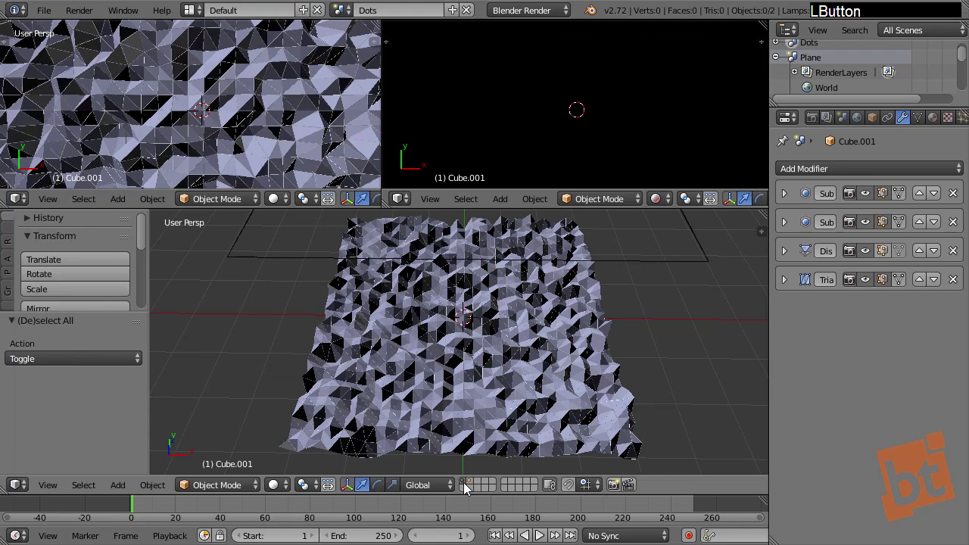
pyautogui.rightClick(483, 384)
pyautogui.scroll(4, 477, 400)
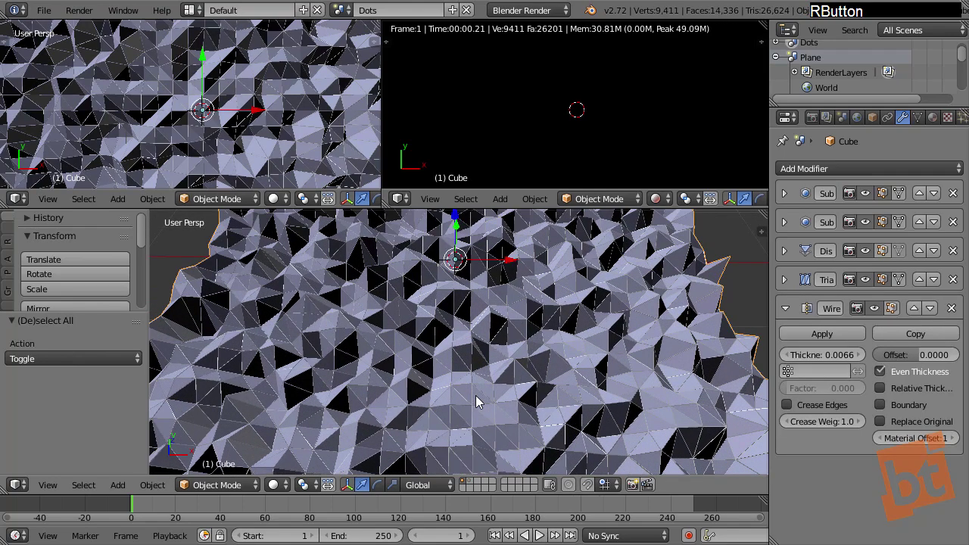
pyautogui.moveTo(480, 330)
pyautogui.mouseDown(button='middle')
pyautogui.moveTo(481, 366)
pyautogui.moveTo(483, 318)
pyautogui.mouseUp(button='middle')
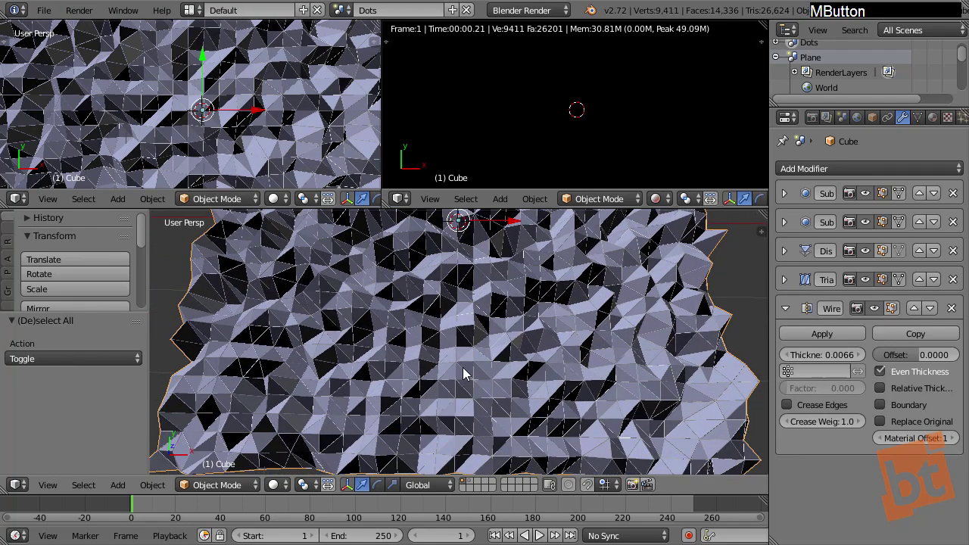
pyautogui.scroll(6, 459, 370)
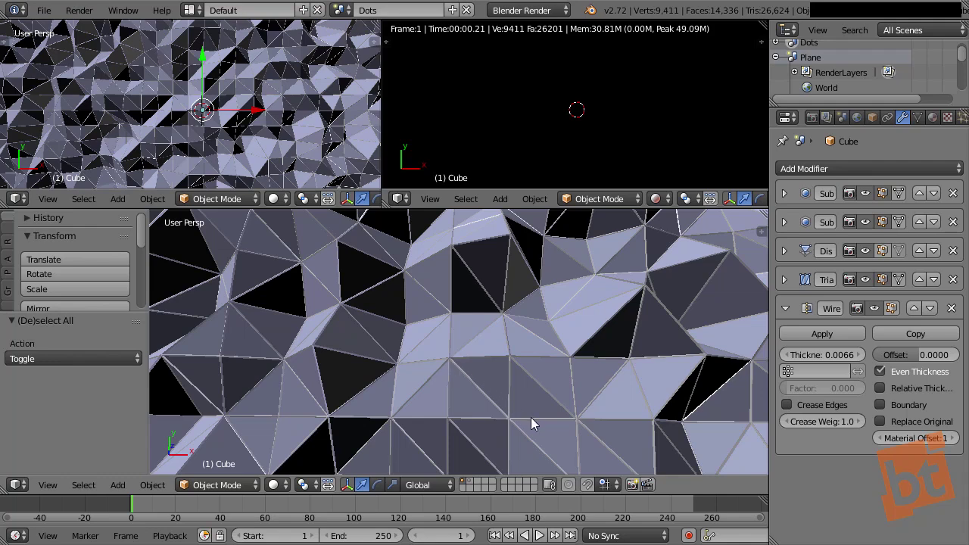
pyautogui.keyDown('shift'); pyautogui.moveTo(466, 374); pyautogui.dragTo(499, 384, button='middle'); pyautogui.keyUp('shift')
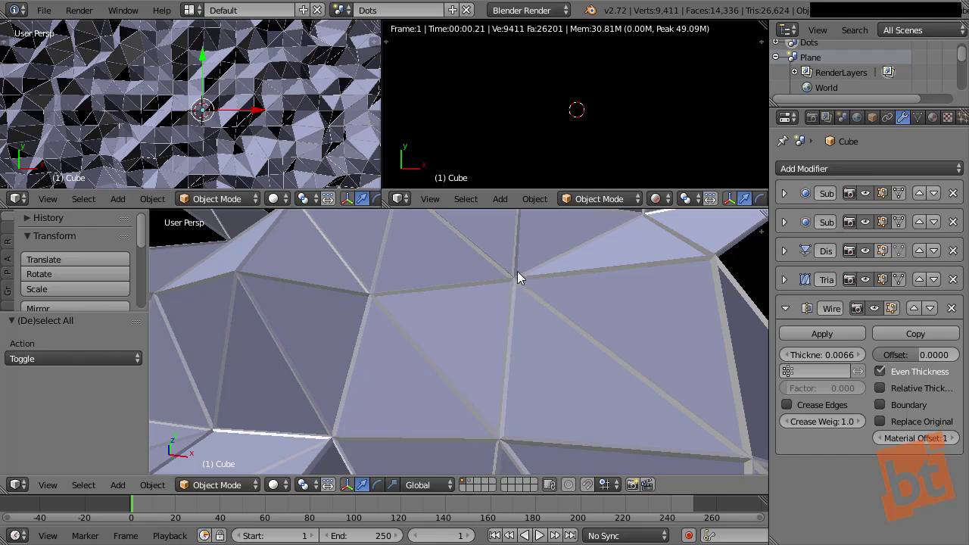
pyautogui.keyDown('shift'); pyautogui.moveTo(514, 280); pyautogui.dragTo(500, 353, button='middle'); pyautogui.keyUp('shift')
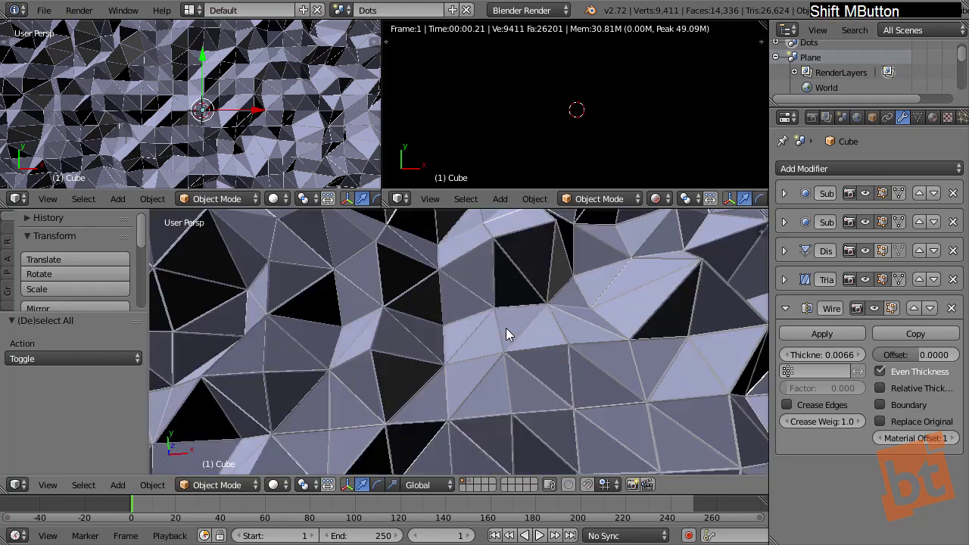
pyautogui.click(470, 481)
pyautogui.moveTo(477, 389); pyautogui.dragTo(455, 360, button='middle')
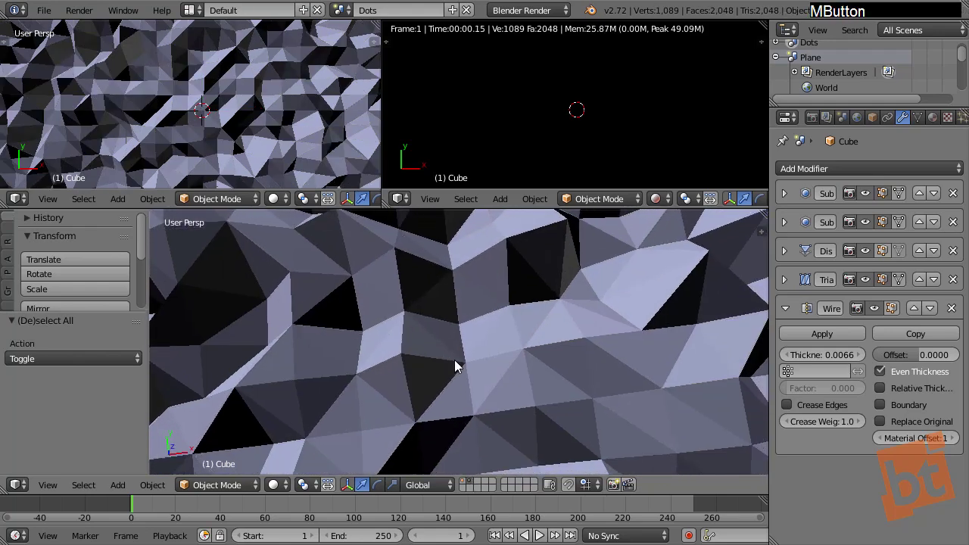
# - From the top view, add a mesh circle at the origin on the empty third layer
pyautogui.scroll(-6, 454, 360)
pyautogui.press('KP_7')
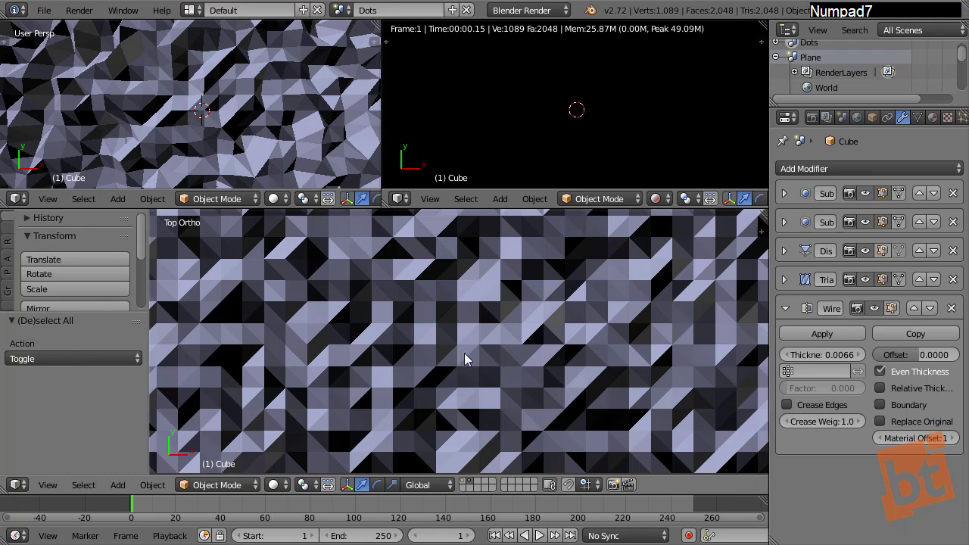
pyautogui.scroll(-4, 465, 359)
pyautogui.moveTo(465, 361); pyautogui.dragTo(489, 344, button='middle')
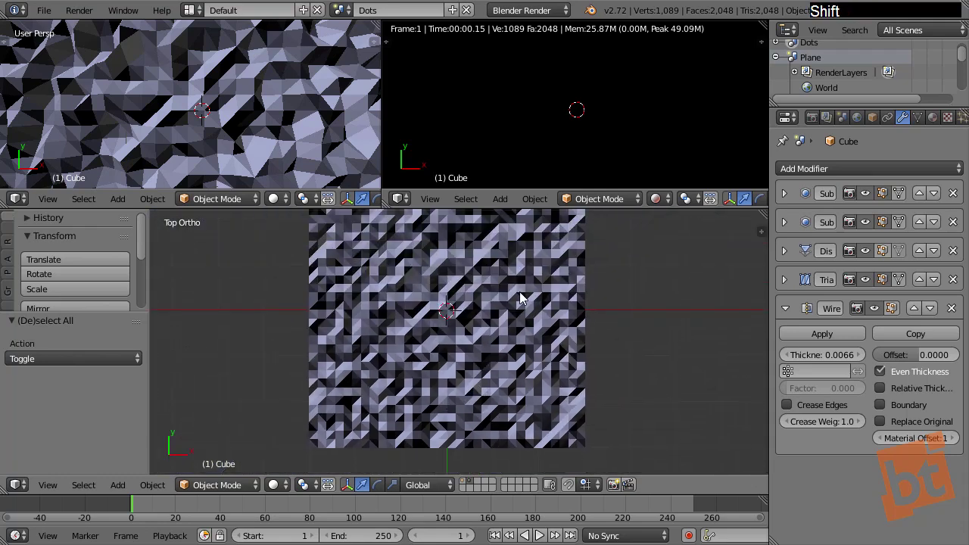
pyautogui.hotkey('shift', 'a')
pyautogui.click(478, 481)
pyautogui.hotkey('shift', 'a')
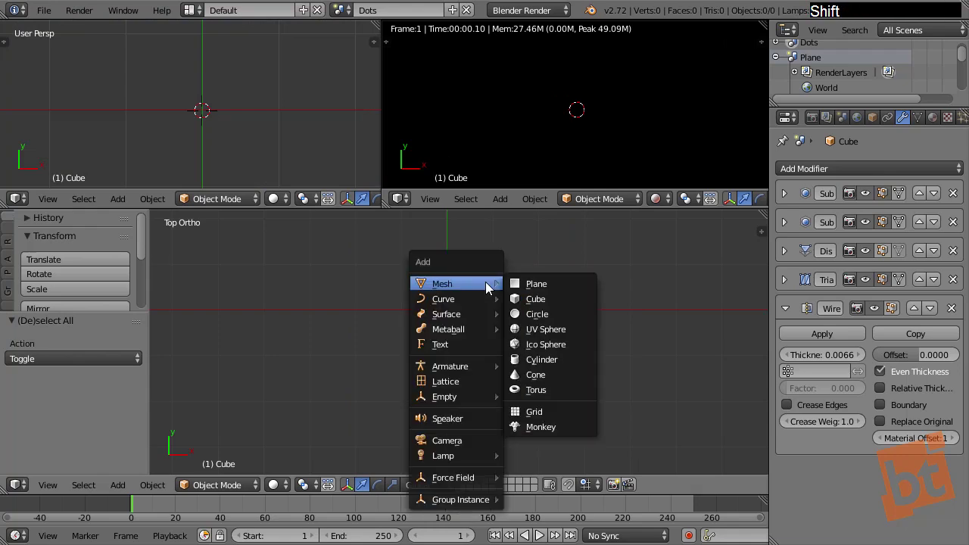
pyautogui.click(559, 313)
# - Set the new circle to 10 vertices and fill it with an Ngon
pyautogui.click(71, 359)
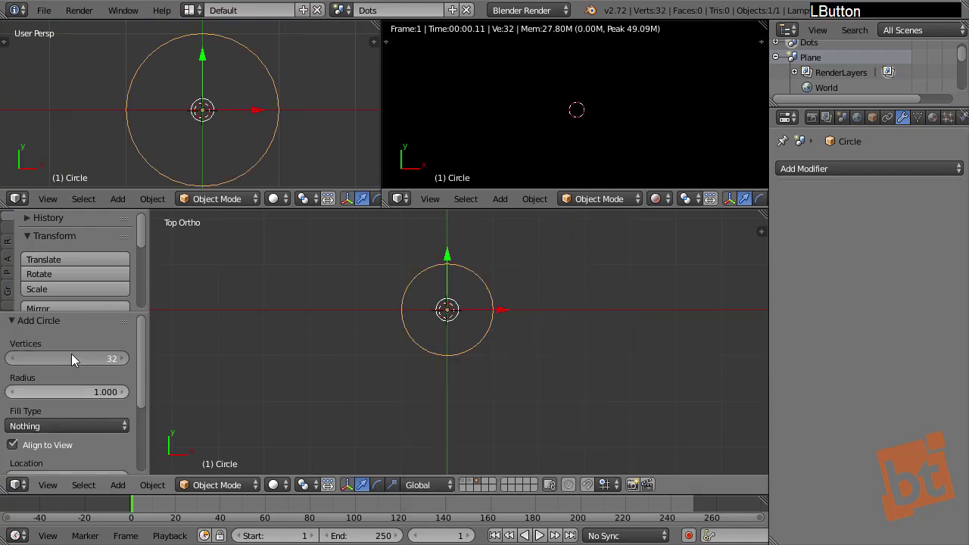
pyautogui.write('10')
pyautogui.press('Return')
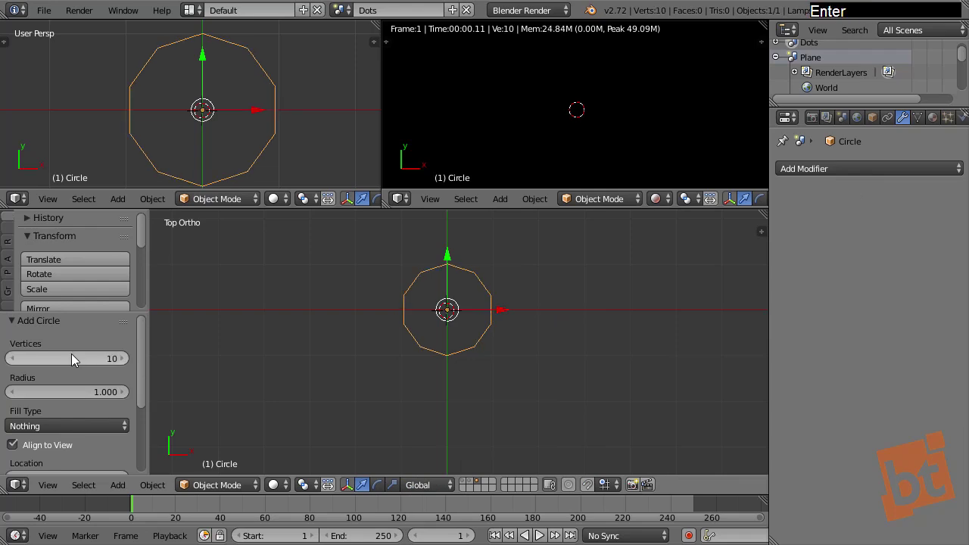
pyautogui.click(70, 424)
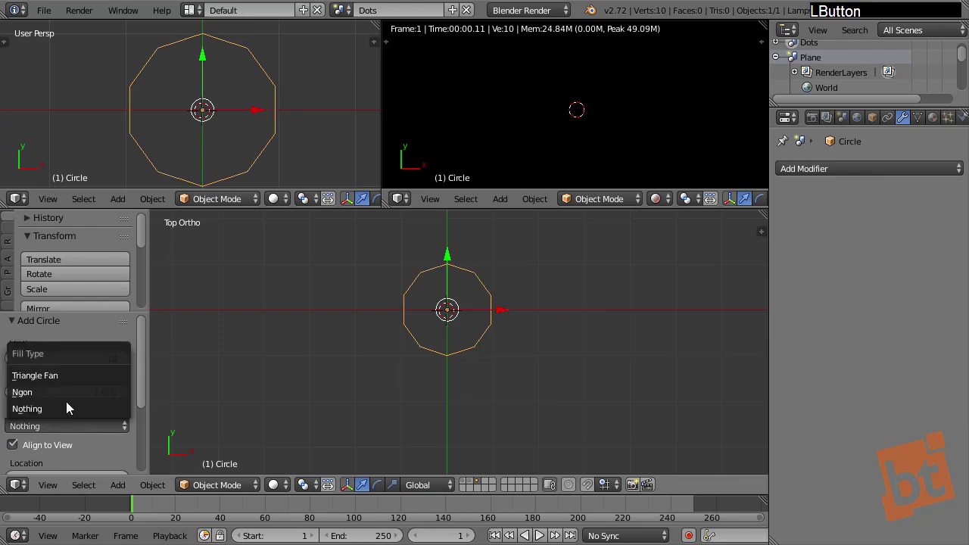
pyautogui.click(67, 391)
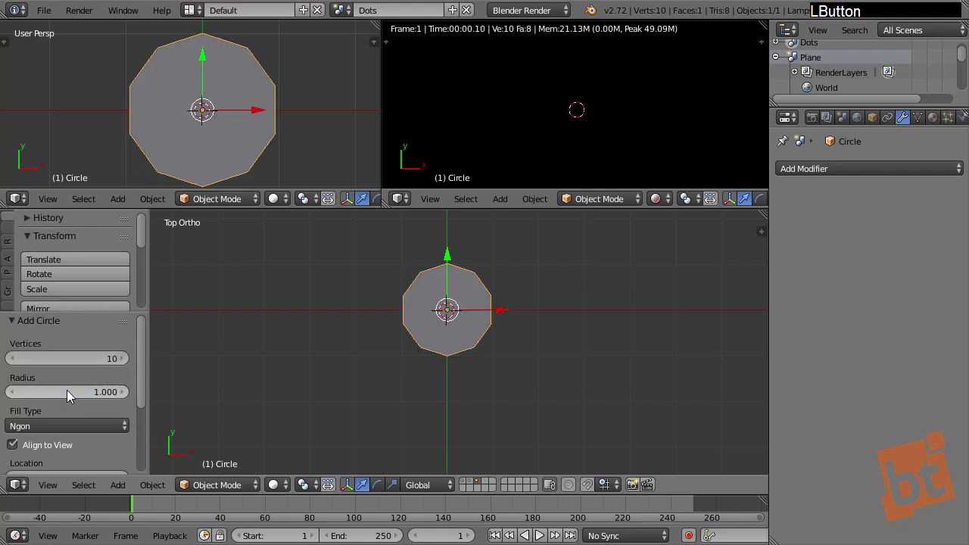
# - Assign the filled circle to the second layer in addition to the third
pyautogui.scroll(3, 424, 321)
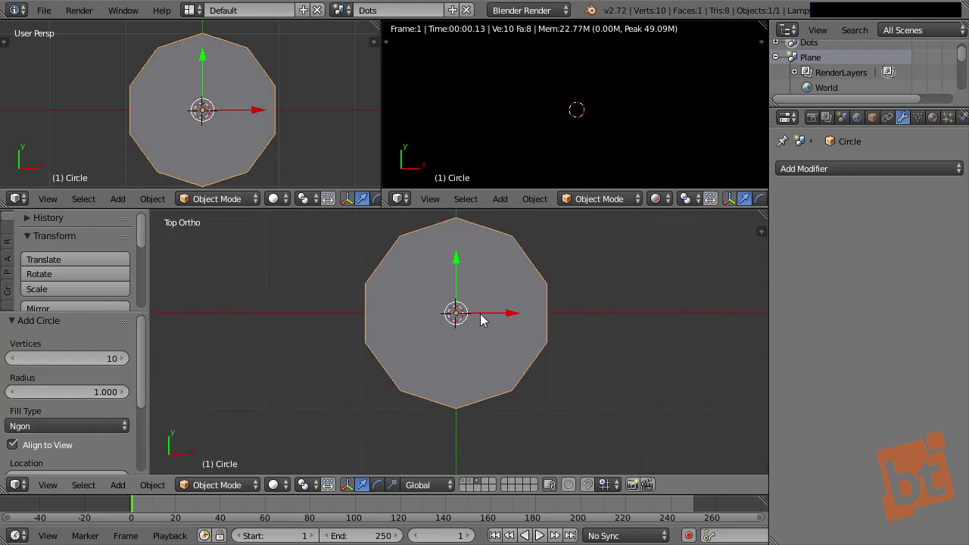
pyautogui.keyDown('shift'); pyautogui.moveTo(480, 320); pyautogui.dragTo(472, 344, button='middle'); pyautogui.keyUp('shift')
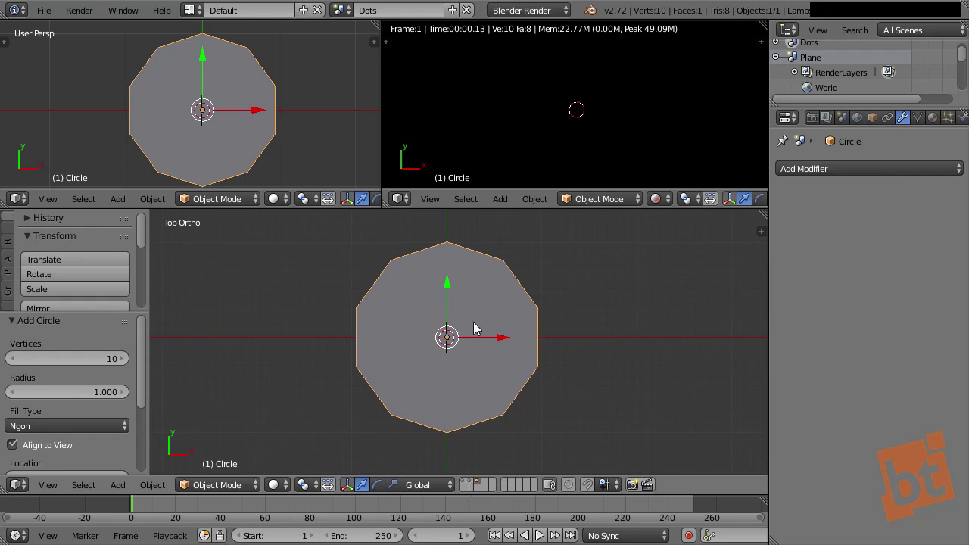
pyautogui.rightClick(475, 327)
pyautogui.press('m')
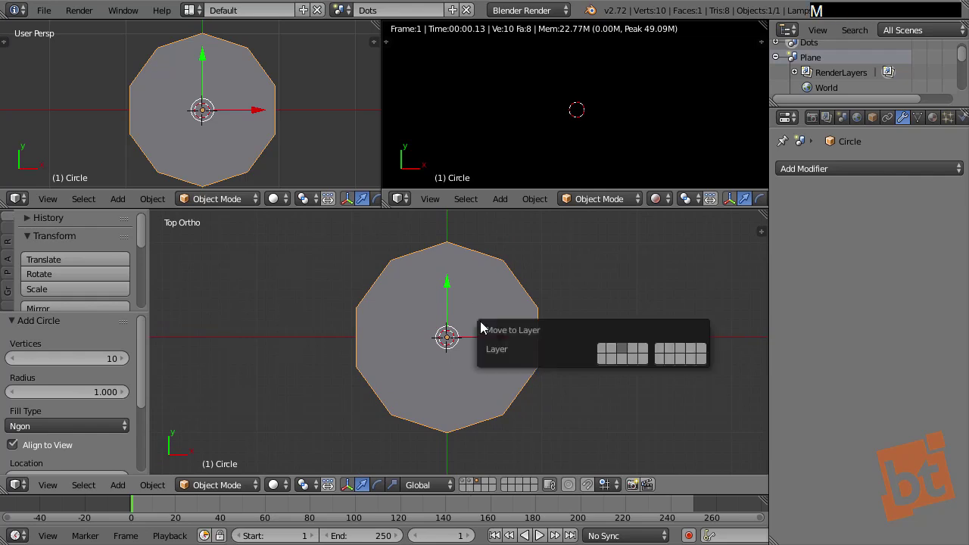
pyautogui.keyDown('shift'); pyautogui.click(613, 348); pyautogui.keyUp('shift')
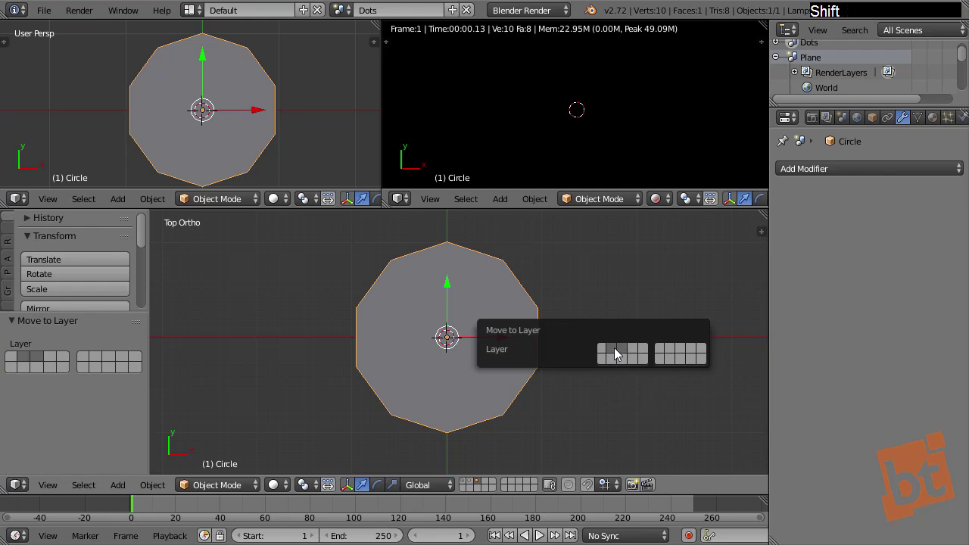
# - Show the second layer with the circle and terrain duplicate together, and set the top view's shading to Wireframe
pyautogui.click(471, 484)
pyautogui.scroll(-2, 450, 375)
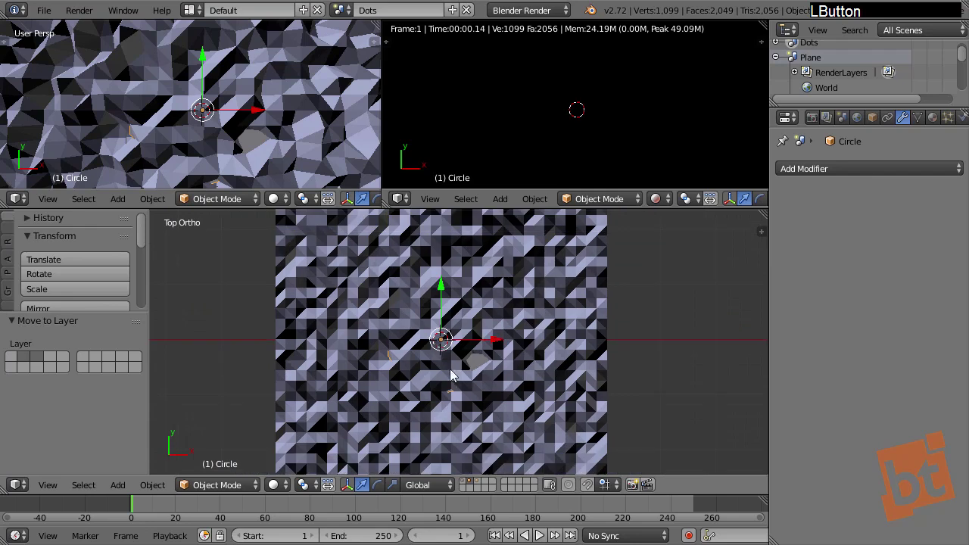
pyautogui.click(477, 485)
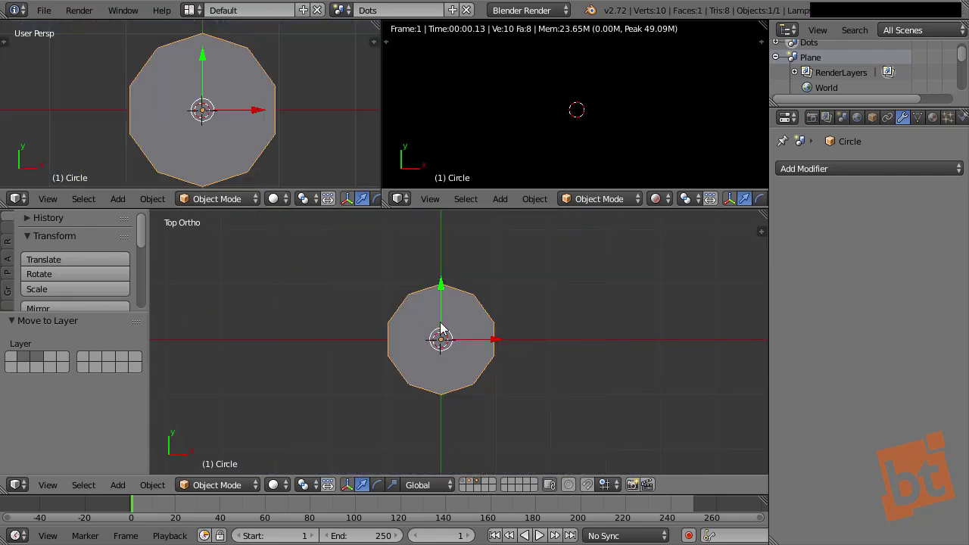
pyautogui.click(470, 482)
pyautogui.keyDown('shift'); pyautogui.moveTo(448, 396); pyautogui.dragTo(437, 362, button='middle'); pyautogui.keyUp('shift')
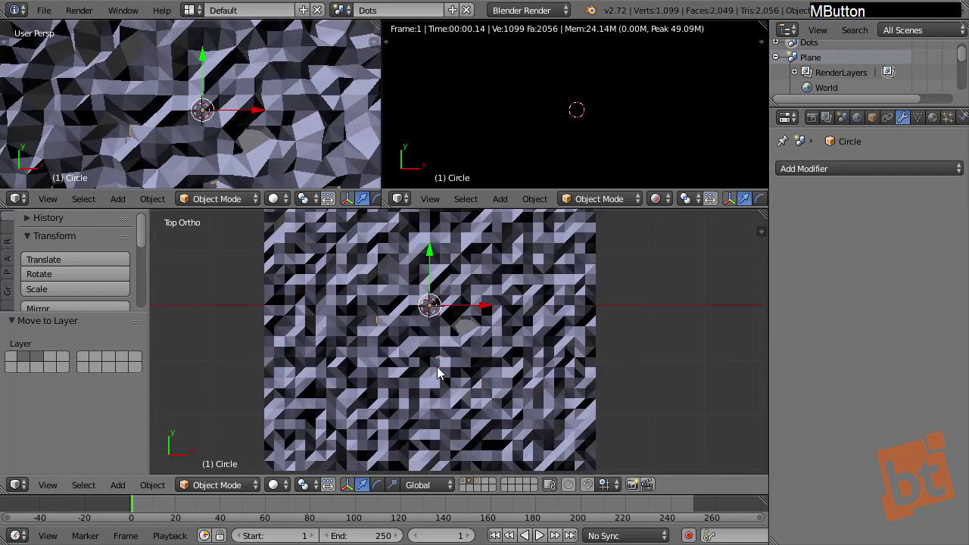
pyautogui.press('z')
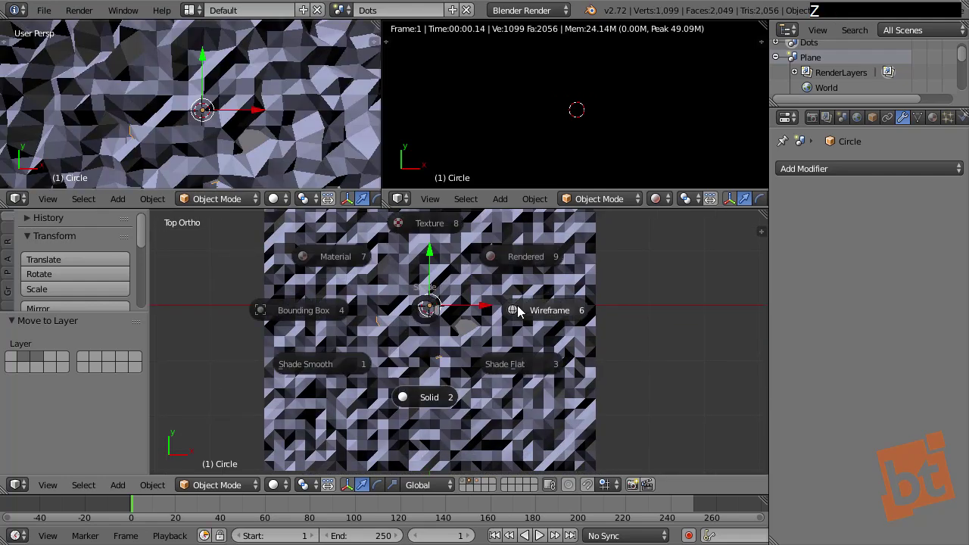
pyautogui.click(455, 301)
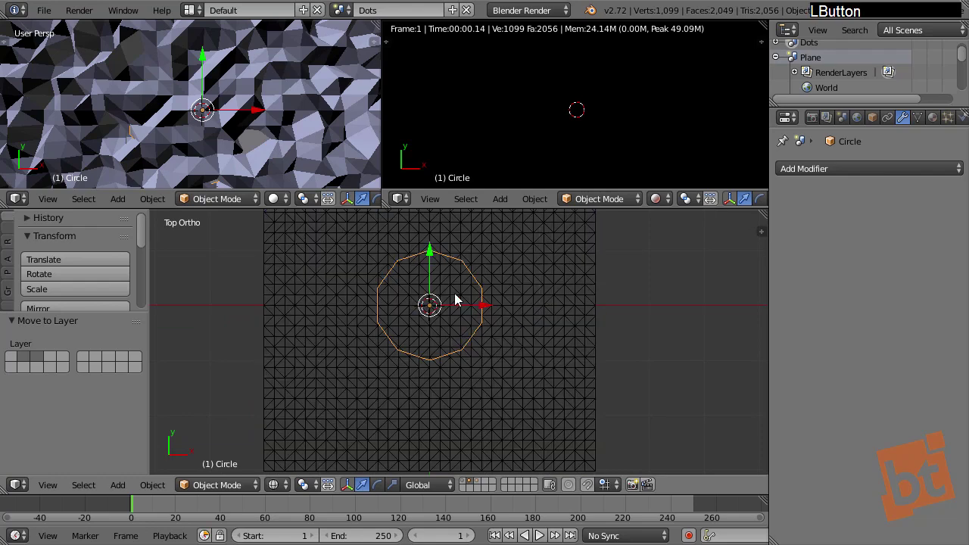
# - Parent the circle to the terrain duplicate using the Object parenting type
pyautogui.keyDown('shift'); pyautogui.rightClick(554, 335); pyautogui.keyUp('shift')
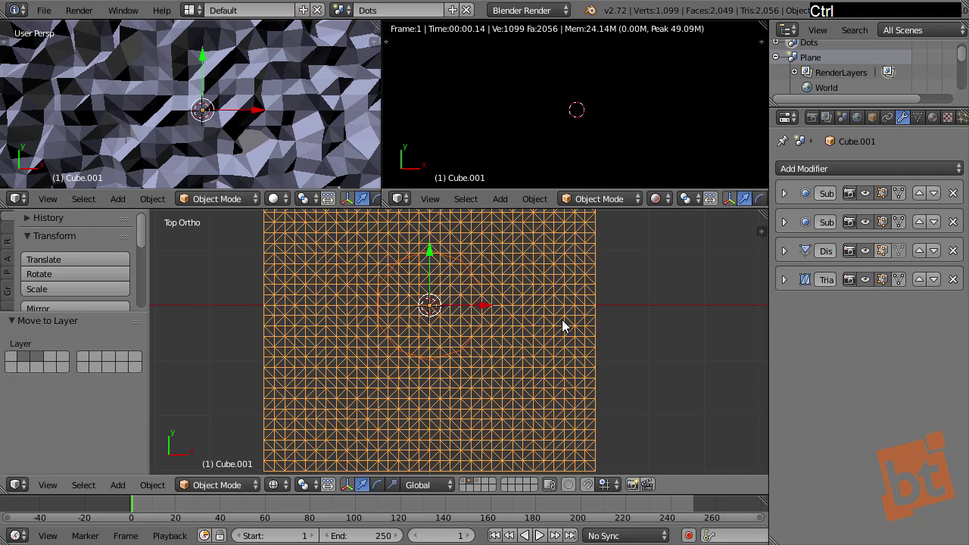
pyautogui.hotkey('ctrl', 'p')
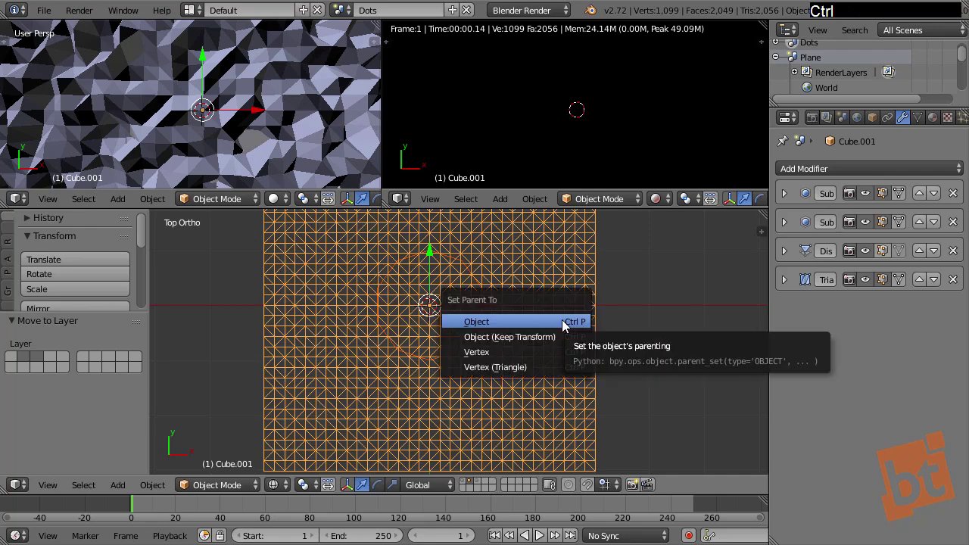
pyautogui.click(564, 324)
# - Try moving the terrain duplicate along the X axis to test the circle's parenting
pyautogui.rightClick(483, 301)
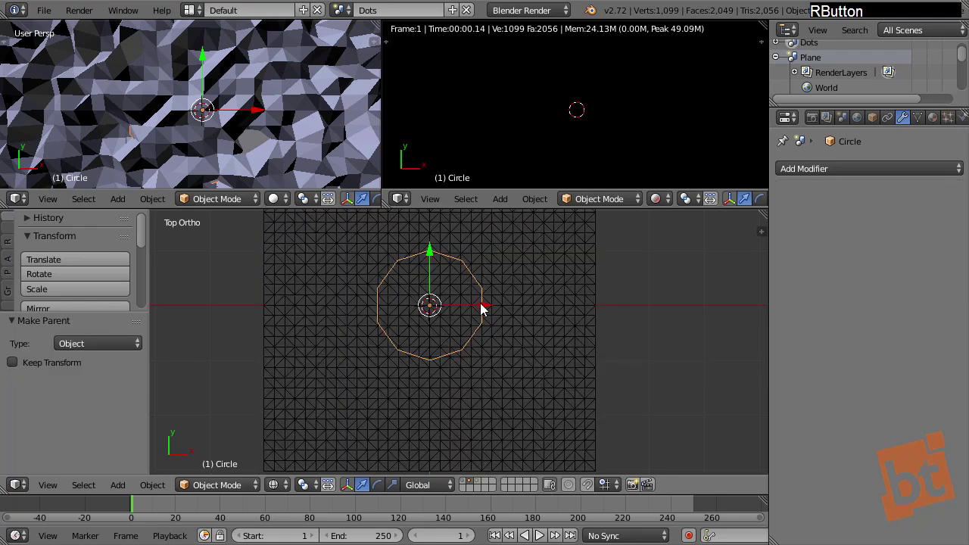
pyautogui.rightClick(560, 307)
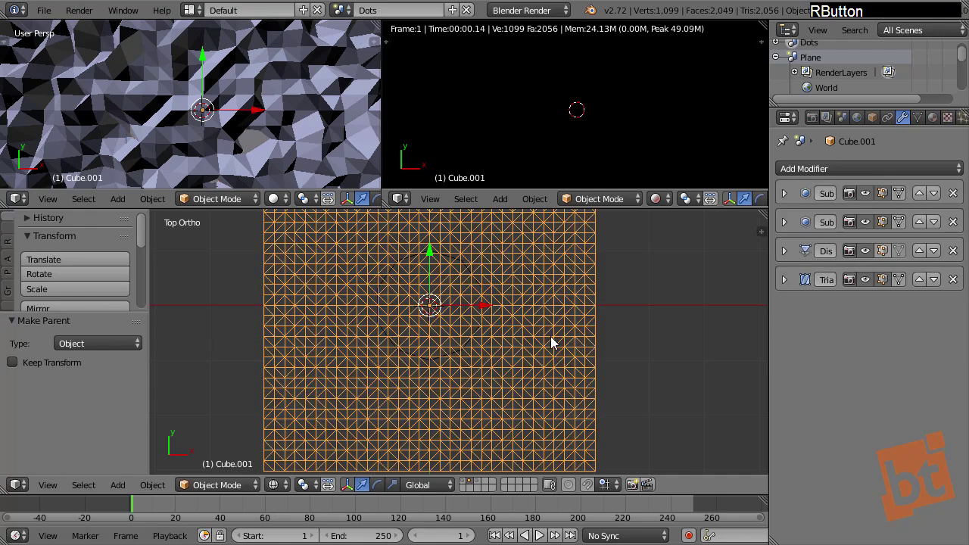
pyautogui.moveTo(484, 309); pyautogui.dragTo(658, 314)
pyautogui.rightClick(658, 314)
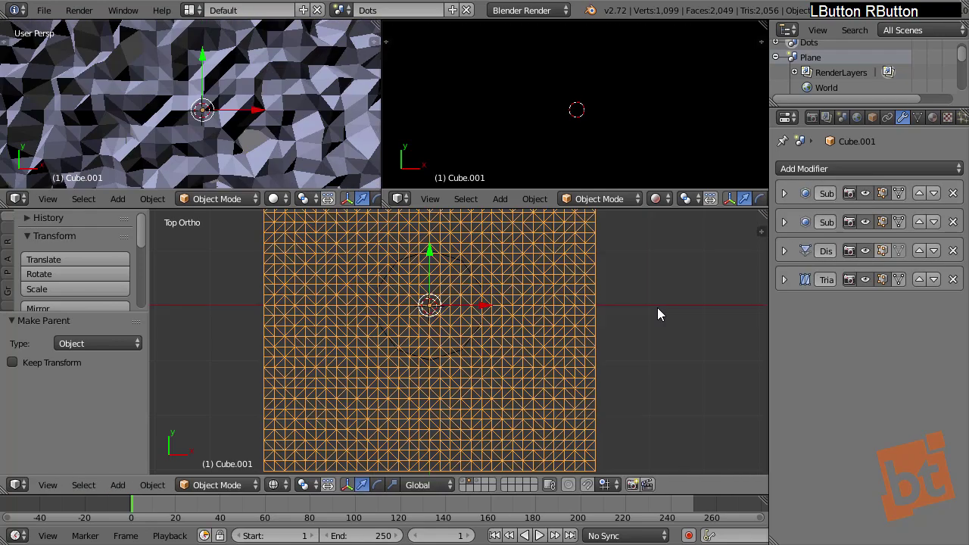
# - Set the terrain duplicate's duplication to Verts so the parented circle repeats on its vertices
pyautogui.rightClick(577, 321)
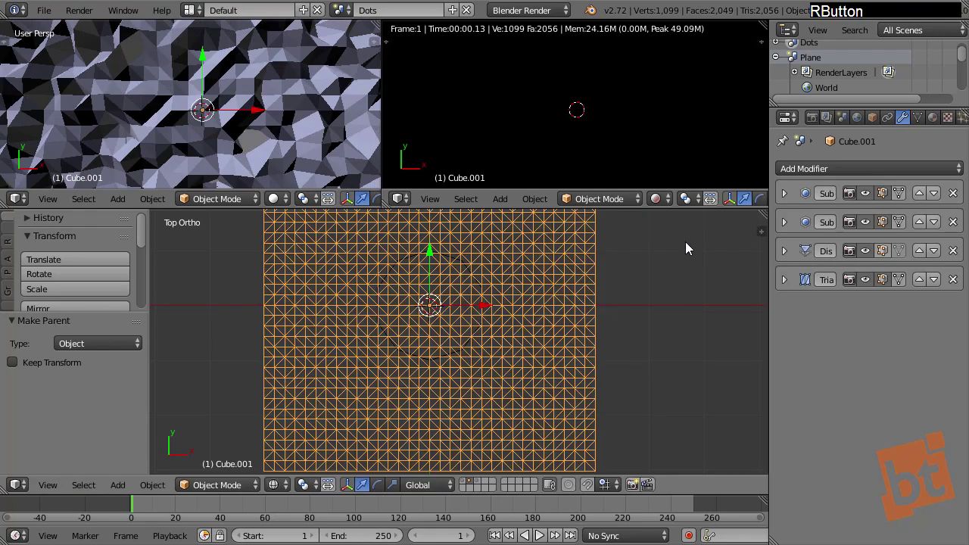
pyautogui.click(872, 117)
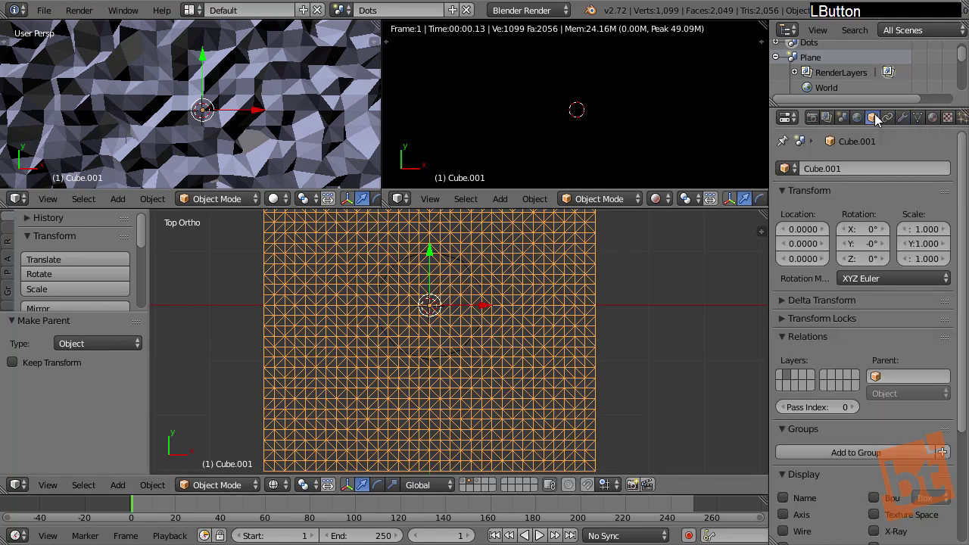
pyautogui.scroll(-5, 861, 380)
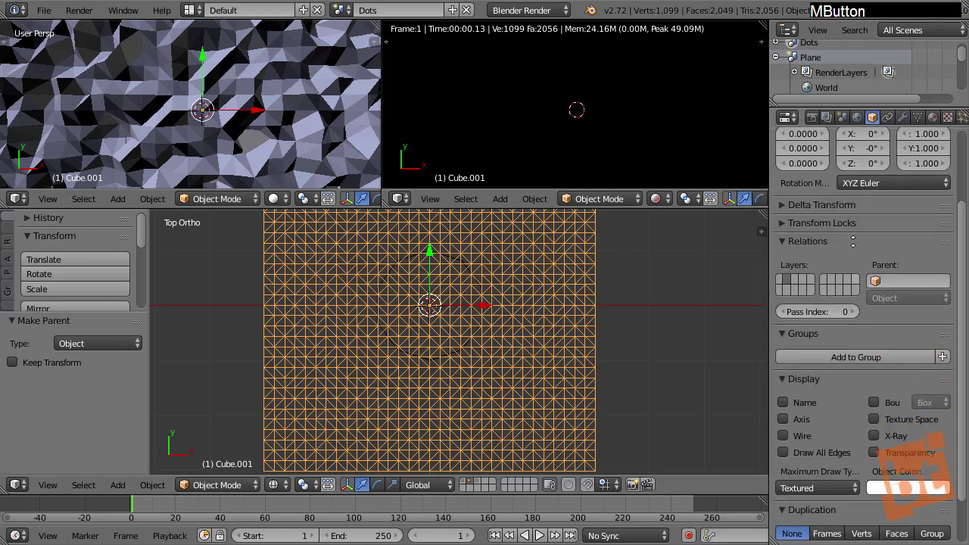
pyautogui.scroll(-1, 862, 299)
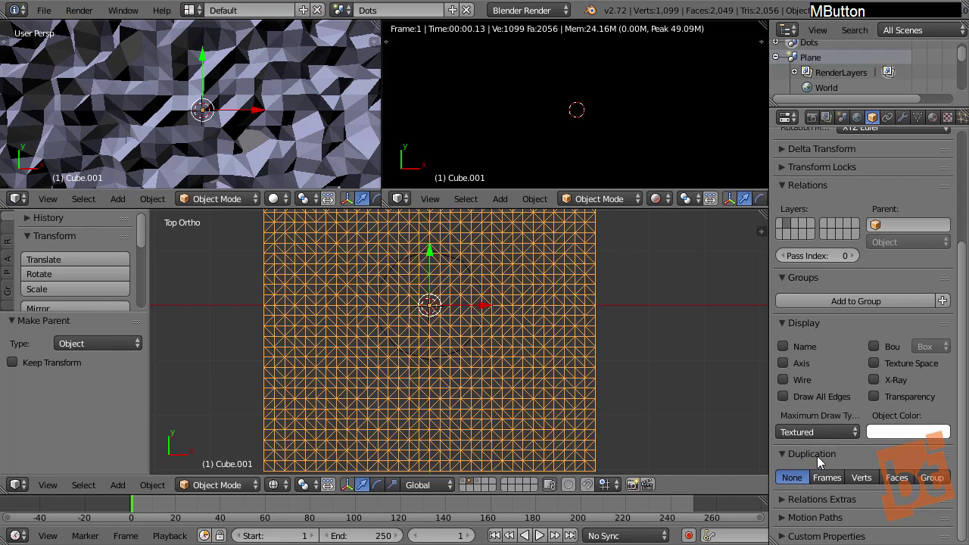
pyautogui.click(861, 478)
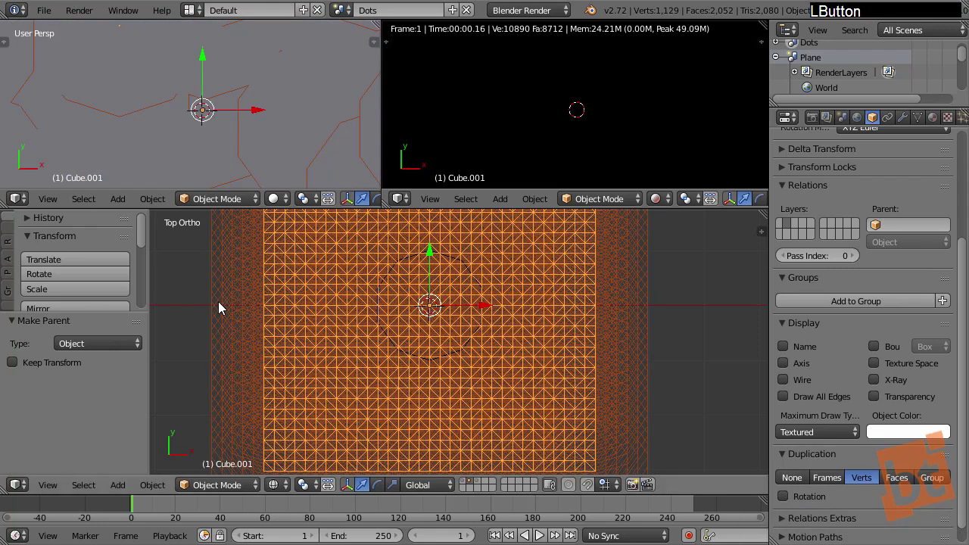
pyautogui.rightClick(464, 267)
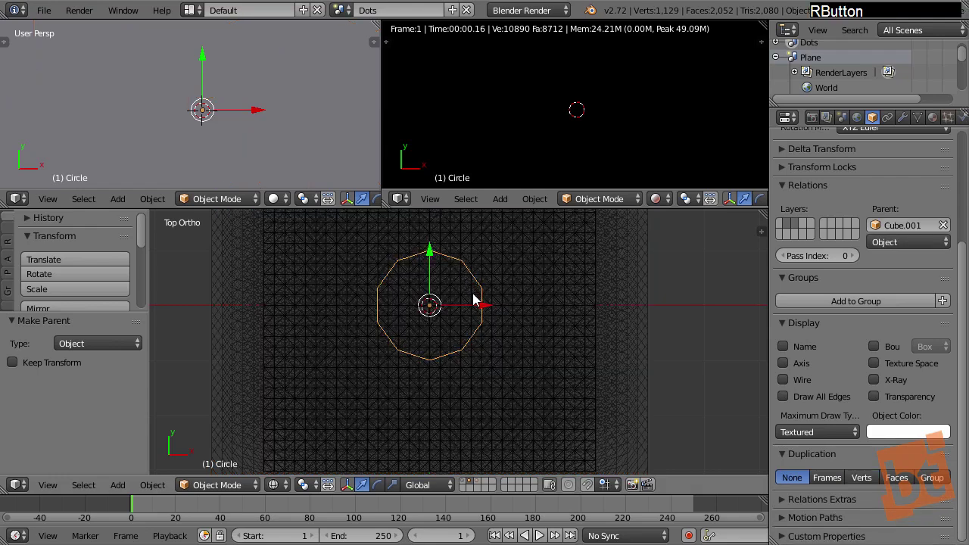
pyautogui.rightClick(543, 297)
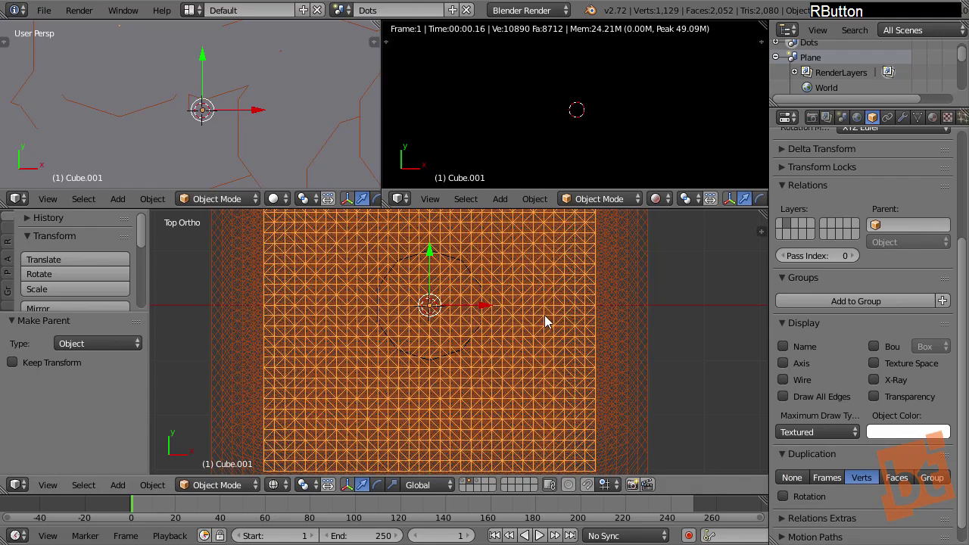
pyautogui.scroll(3, 544, 315)
pyautogui.rightClick(407, 231)
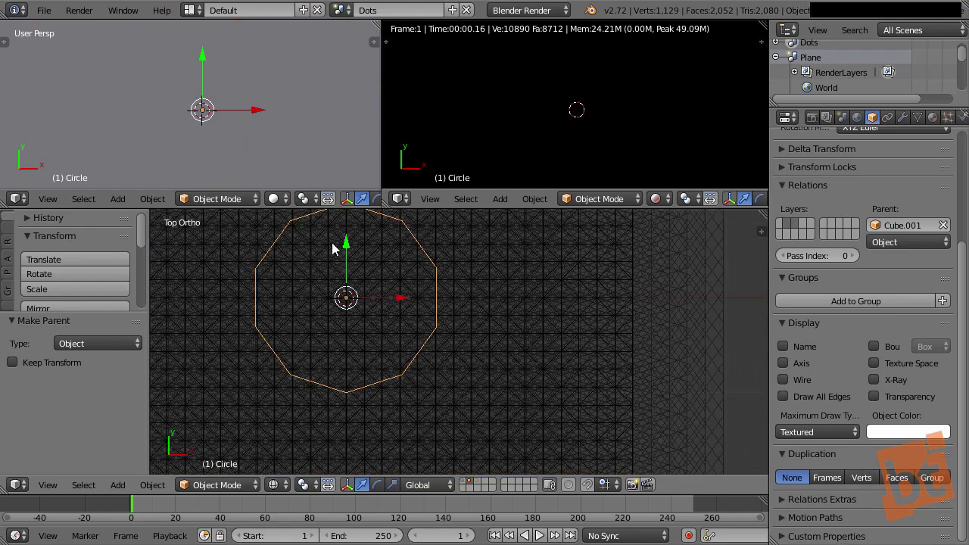
pyautogui.rightClick(537, 336)
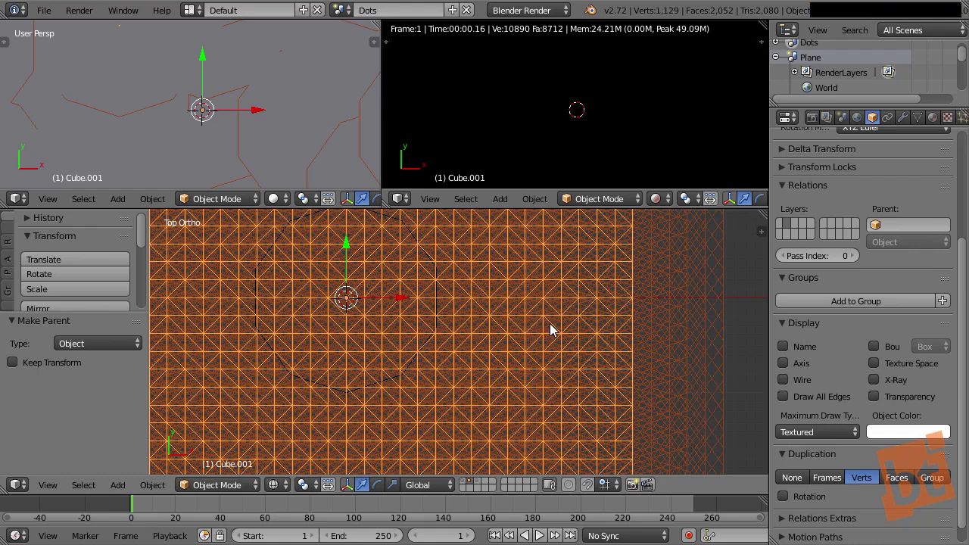
# - Scale the circle down in three passes, by about 0.223, 0.327 and 0.333, to make small dots on the terrain's vertices
pyautogui.rightClick(406, 375)
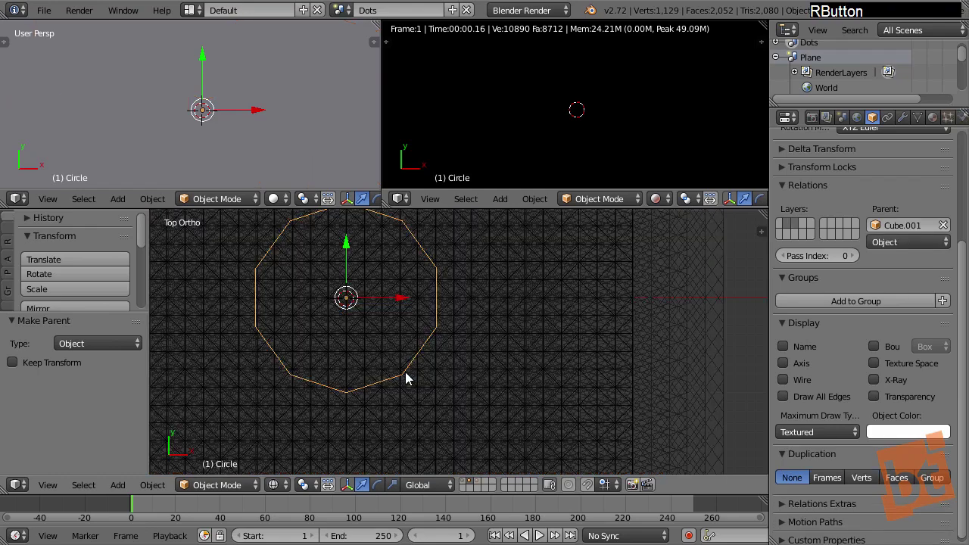
pyautogui.scroll(4, 407, 372)
pyautogui.press('s')
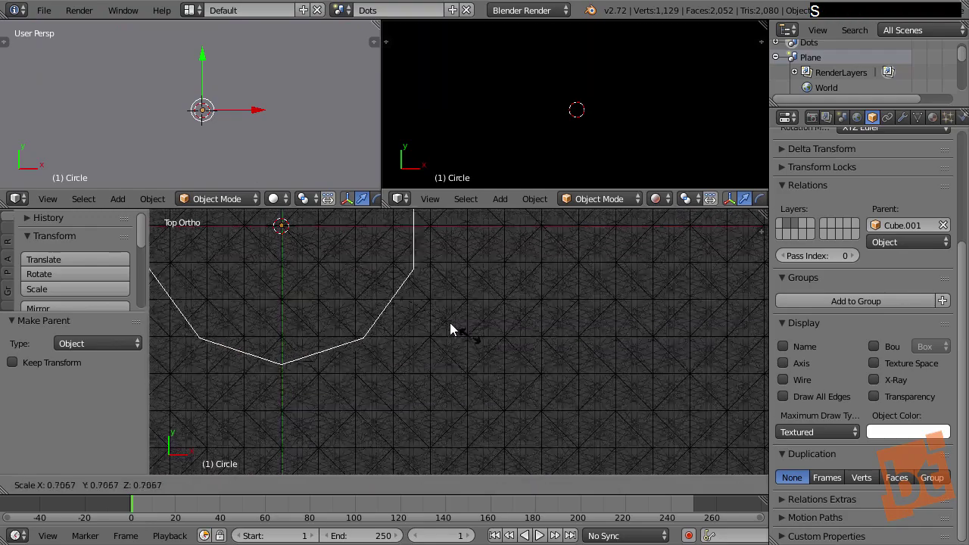
pyautogui.click(338, 268)
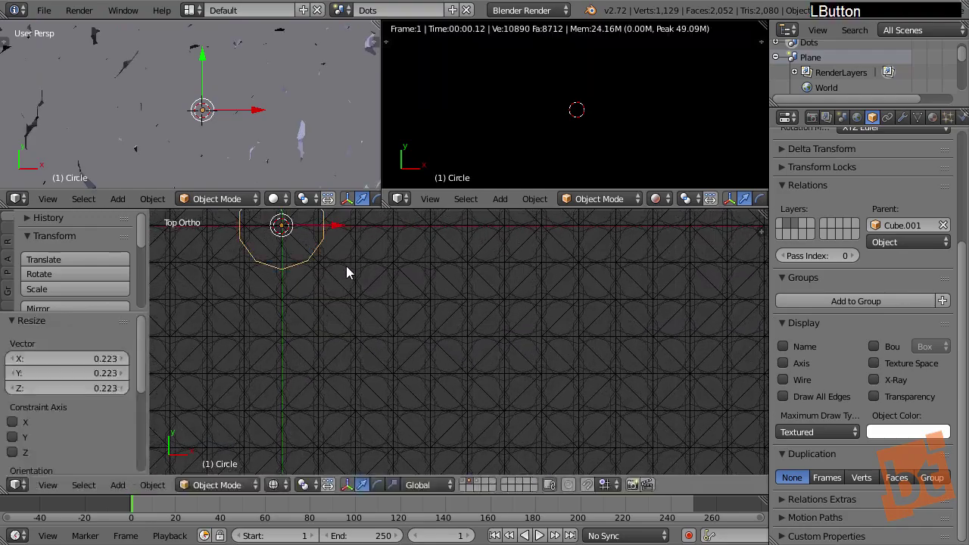
pyautogui.keyDown('shift'); pyautogui.moveTo(346, 269); pyautogui.dragTo(400, 325, button='middle'); pyautogui.keyUp('shift')
pyautogui.press('s')
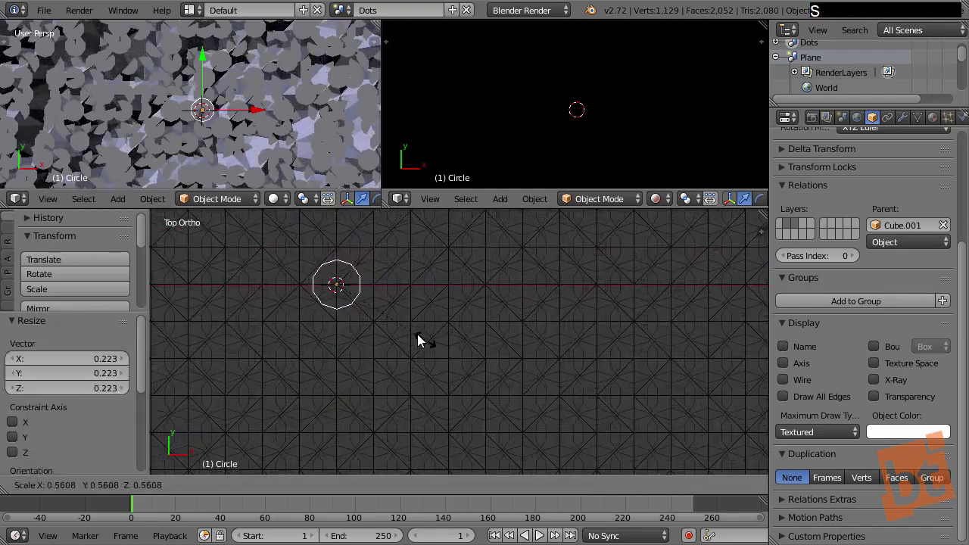
pyautogui.click(392, 319)
pyautogui.press('s')
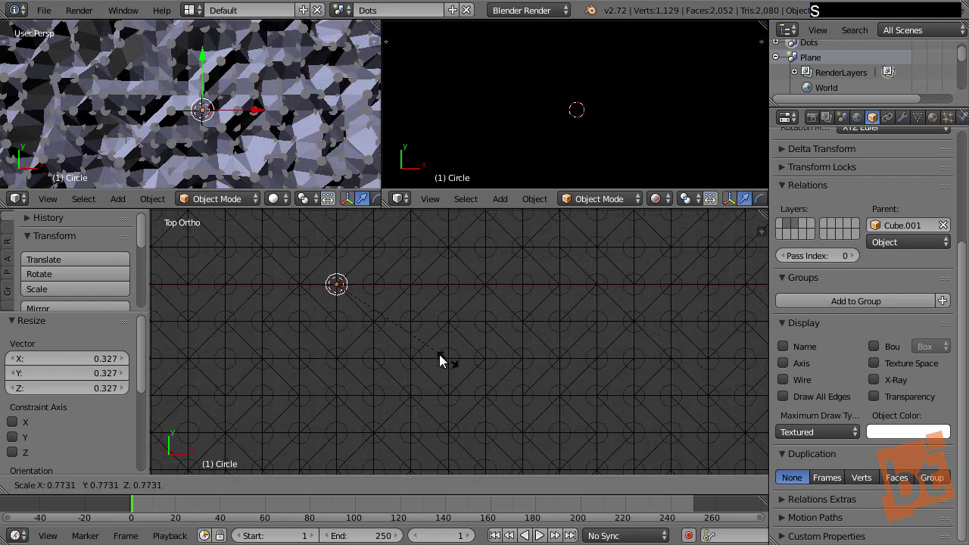
pyautogui.click(378, 326)
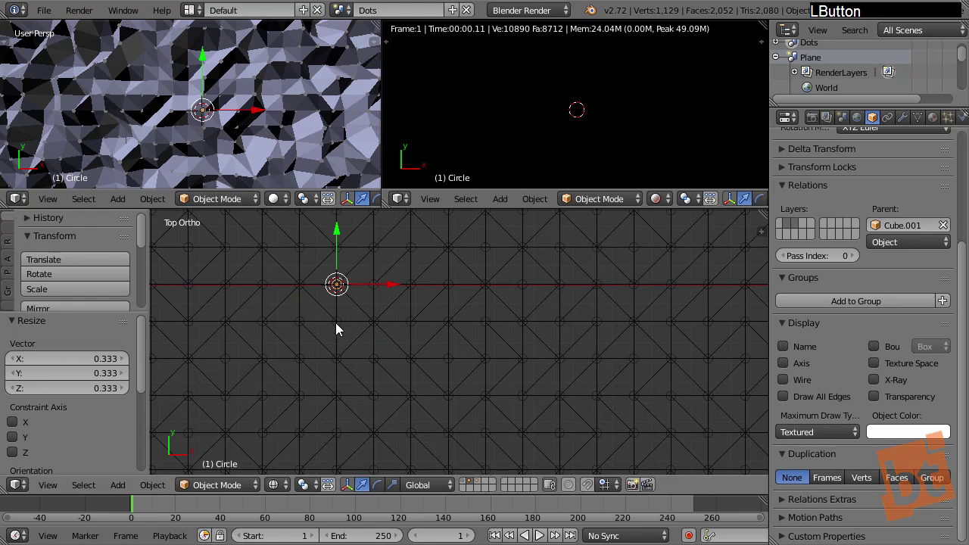
# - Select the original circle at the terrain's centre and show only the third layer
pyautogui.scroll(-6, 394, 334)
pyautogui.scroll(4, 394, 334)
pyautogui.keyDown('shift'); pyautogui.moveTo(362, 304); pyautogui.dragTo(428, 333, button='middle'); pyautogui.keyUp('shift')
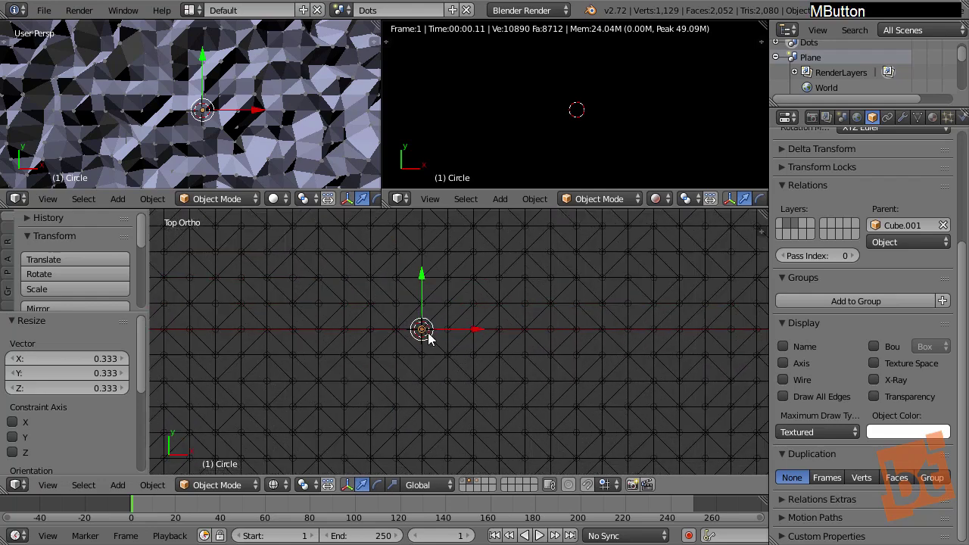
pyautogui.scroll(4, 428, 338)
pyautogui.rightClick(419, 333)
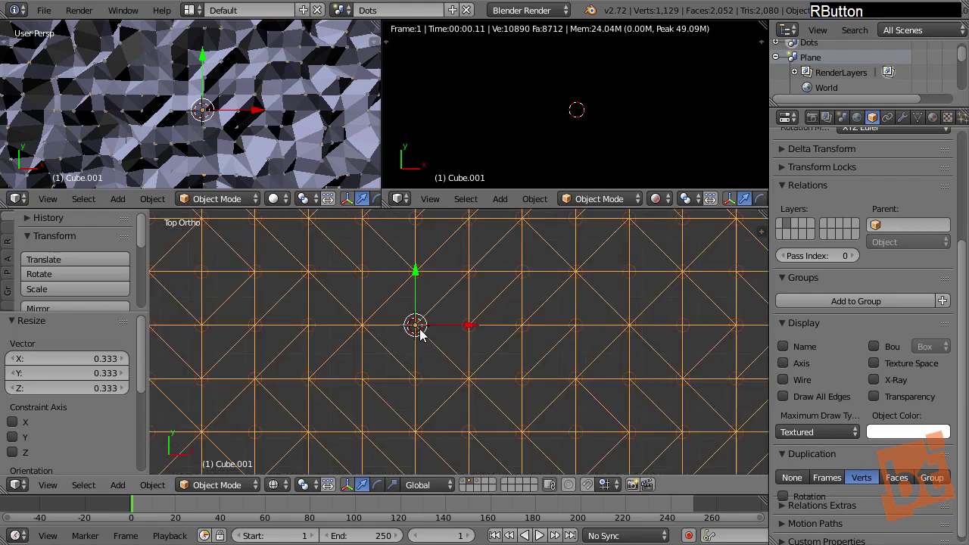
pyautogui.rightClick(421, 335)
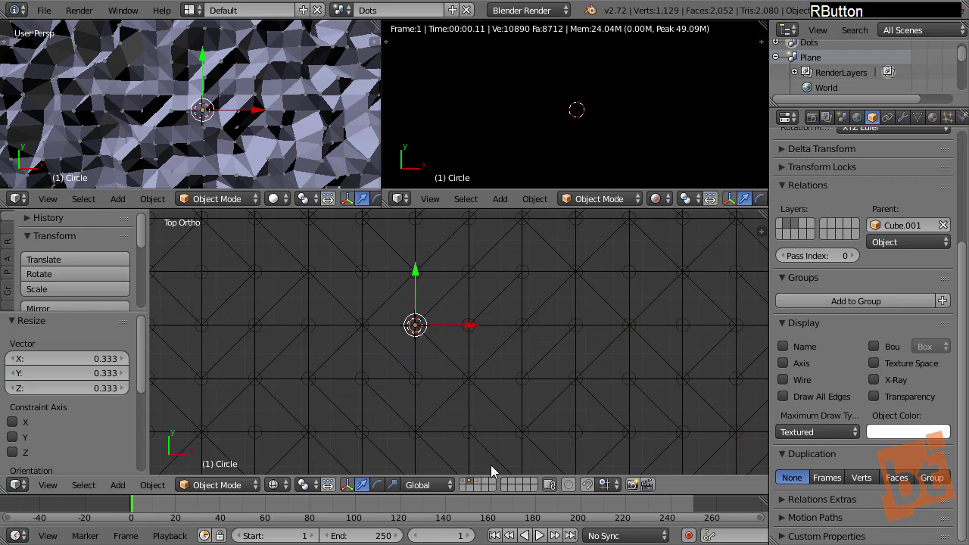
pyautogui.click(477, 485)
pyautogui.rightClick(417, 340)
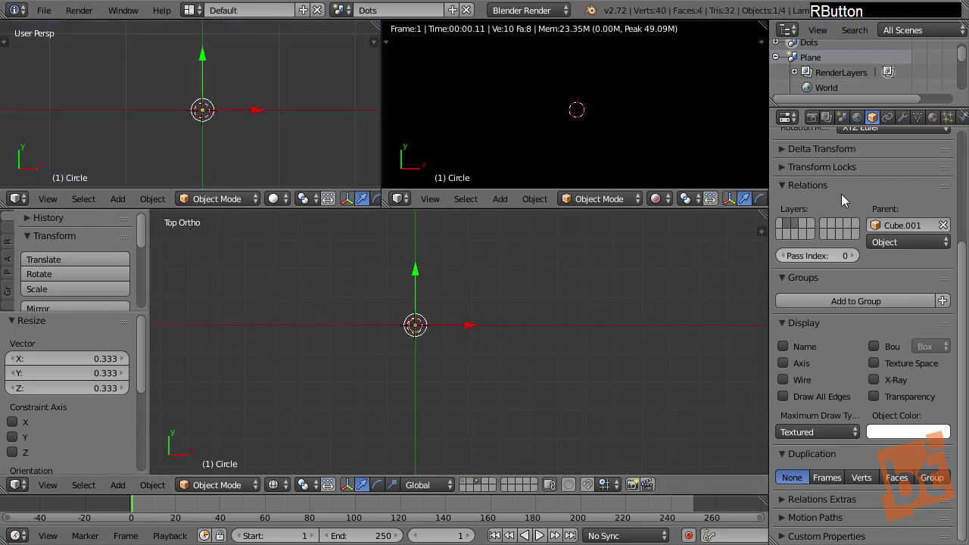
# - Add a new material to the circle and open the choice of render engines
pyautogui.click(932, 117)
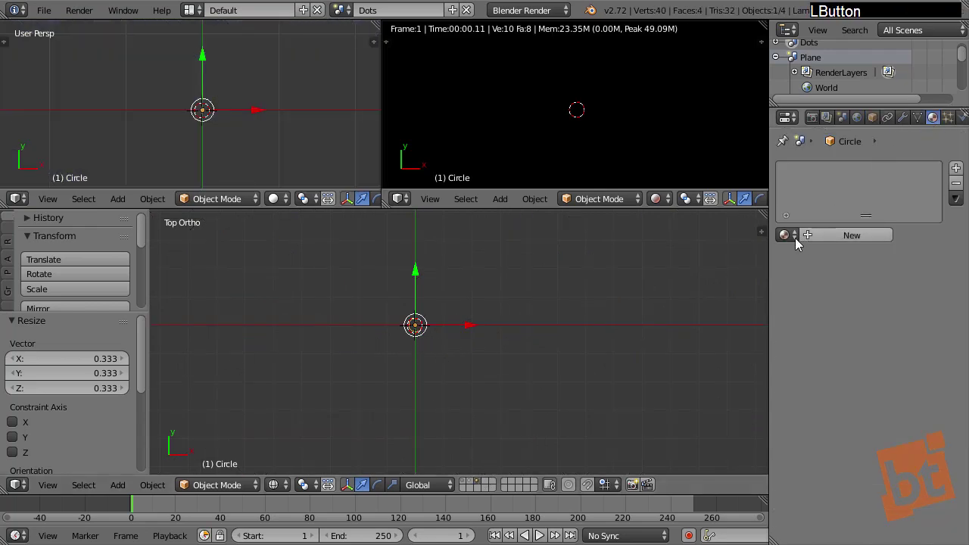
pyautogui.click(829, 235)
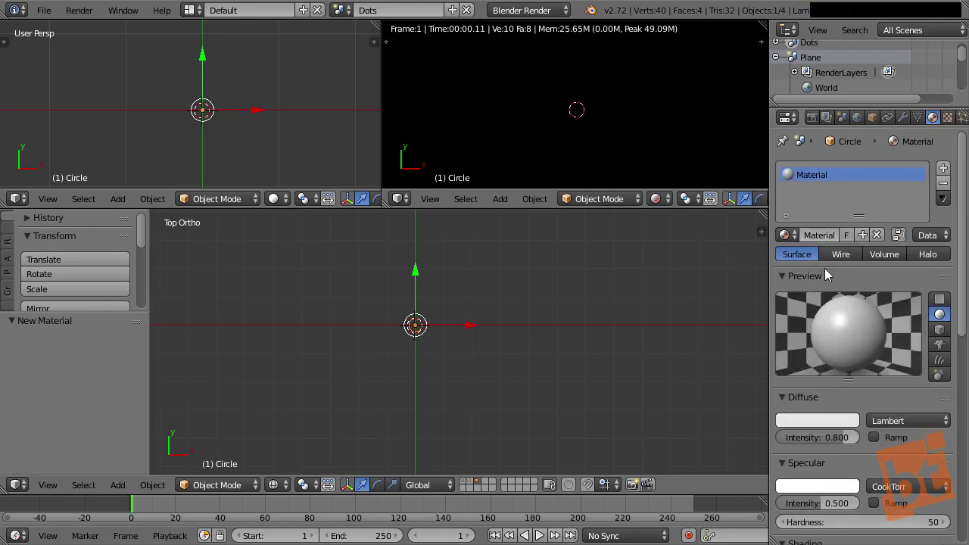
pyautogui.click(539, 10)
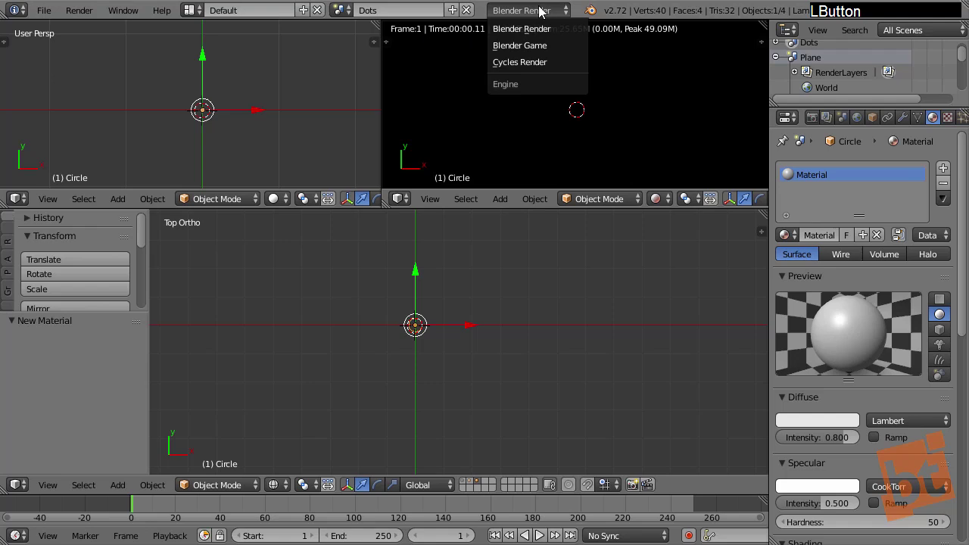
# - Switch the render engine to Cycles Render and set the circle material's surface shader to Emission
pyautogui.click(542, 60)
pyautogui.click(858, 317)
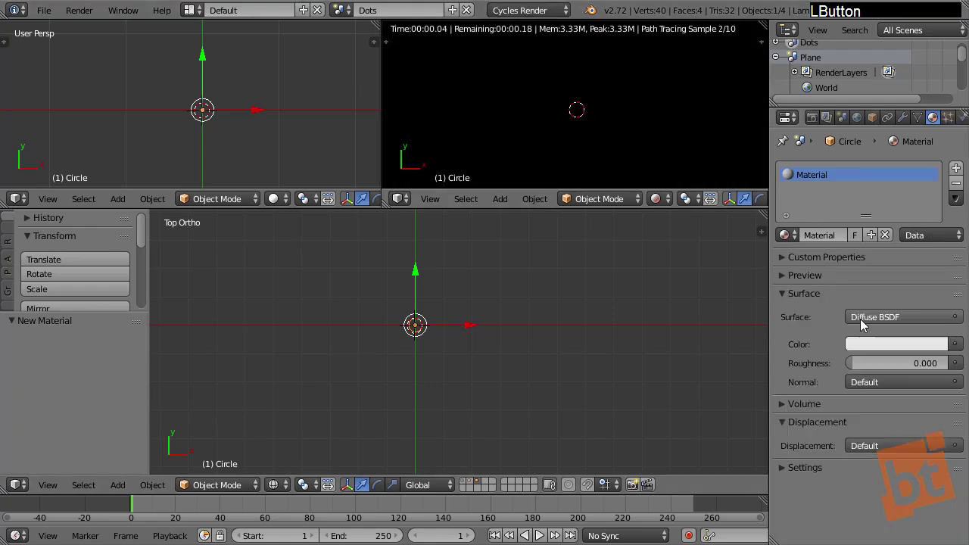
pyautogui.click(872, 319)
pyautogui.click(809, 252)
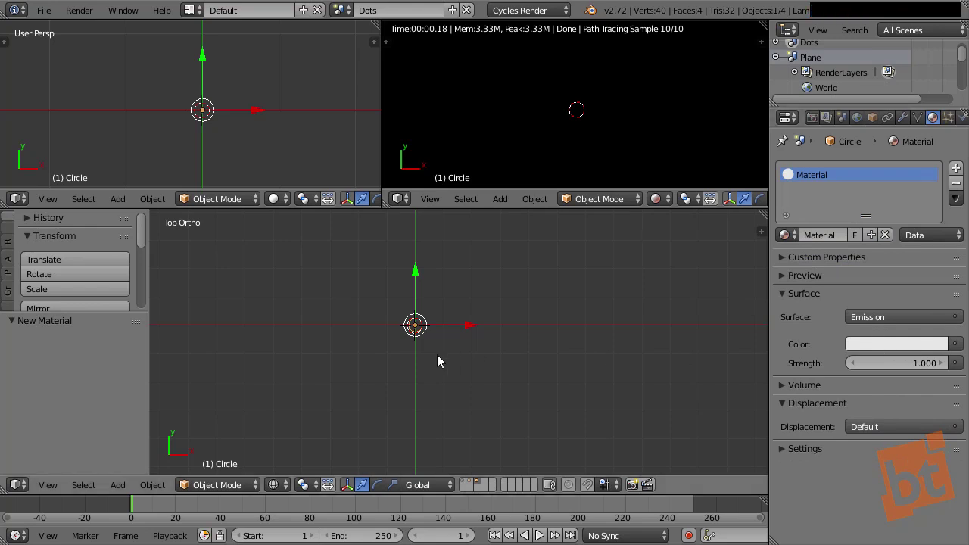
# - Show only the second layer and check the rendered grid of white dots
pyautogui.keyDown('shift'); pyautogui.moveTo(437, 355); pyautogui.dragTo(464, 369, button='middle'); pyautogui.keyUp('shift')
pyautogui.keyDown('shift'); pyautogui.moveTo(629, 105); pyautogui.dragTo(634, 91, button='middle'); pyautogui.keyUp('shift')
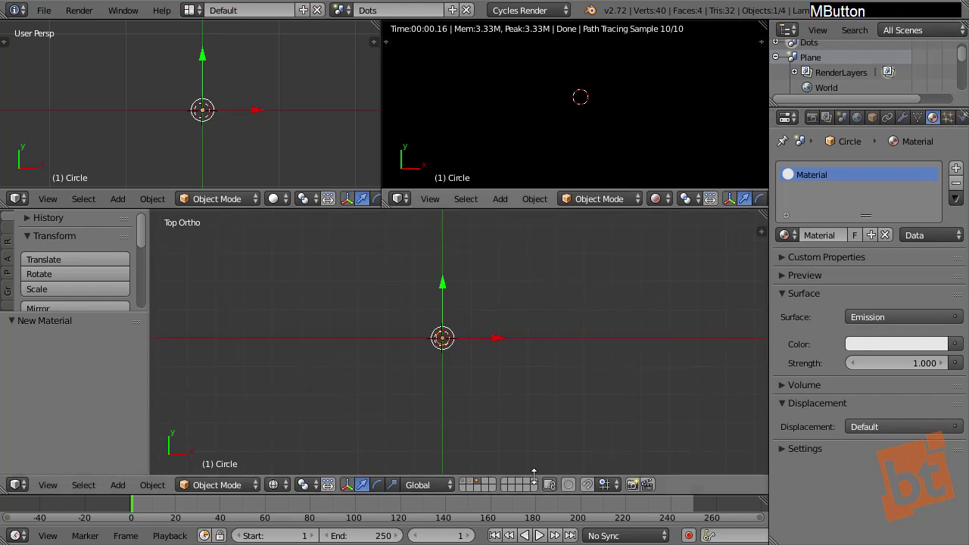
pyautogui.click(467, 488)
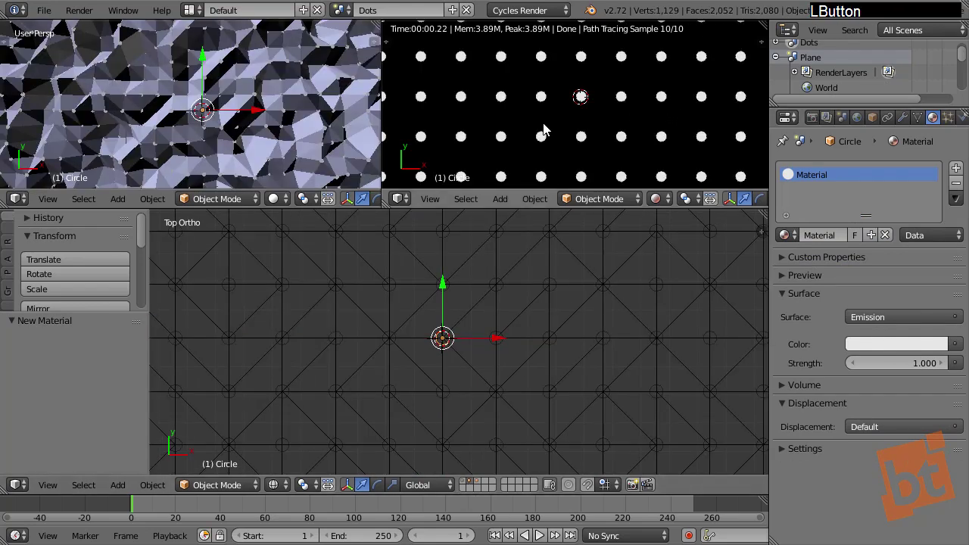
pyautogui.moveTo(545, 130)
pyautogui.keyDown('shift'); pyautogui.mouseDown(button='middle')
pyautogui.moveTo(552, 109)
pyautogui.moveTo(560, 129)
pyautogui.mouseUp(button='middle'); pyautogui.keyUp('shift')
pyautogui.scroll(-5, 569, 118)
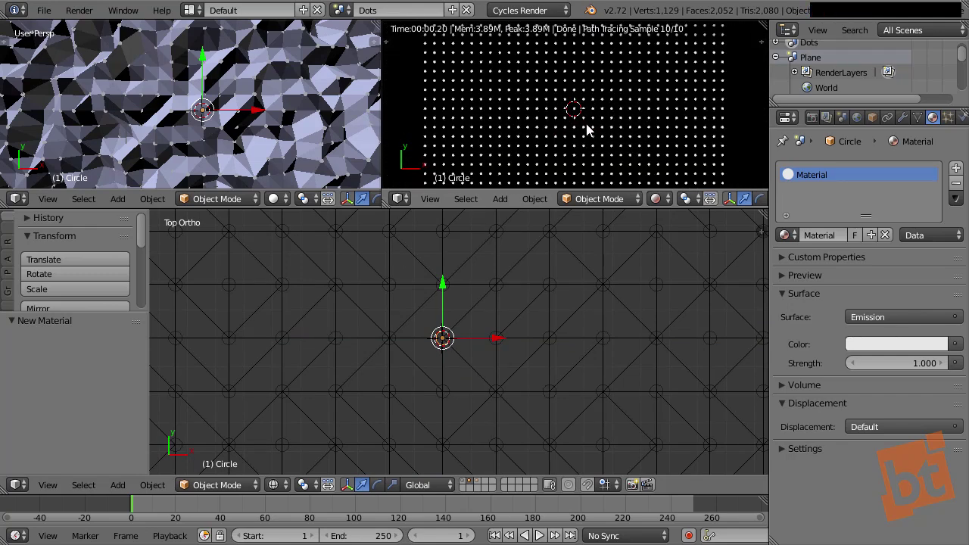
pyautogui.keyDown('shift'); pyautogui.moveTo(588, 131); pyautogui.dragTo(579, 126, button='middle'); pyautogui.keyUp('shift')
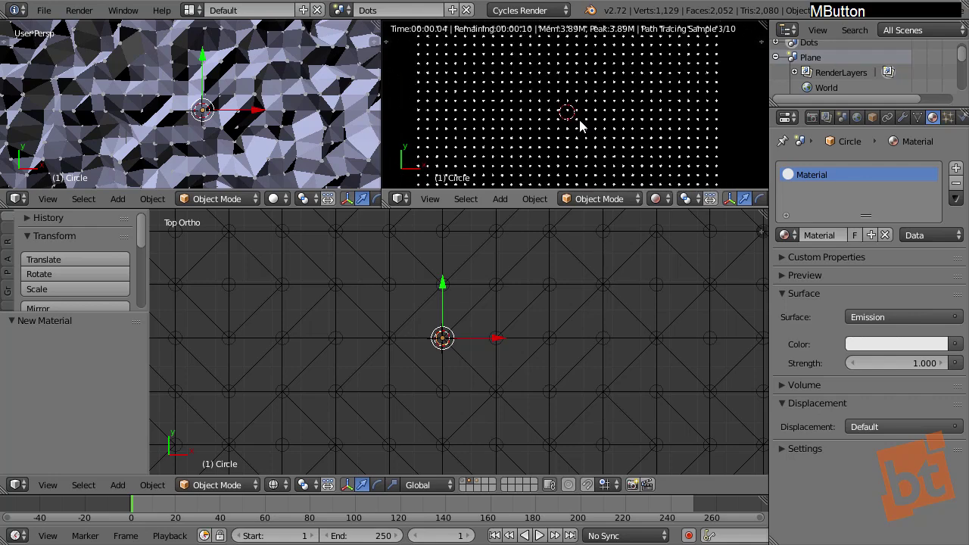
pyautogui.scroll(5, 570, 119)
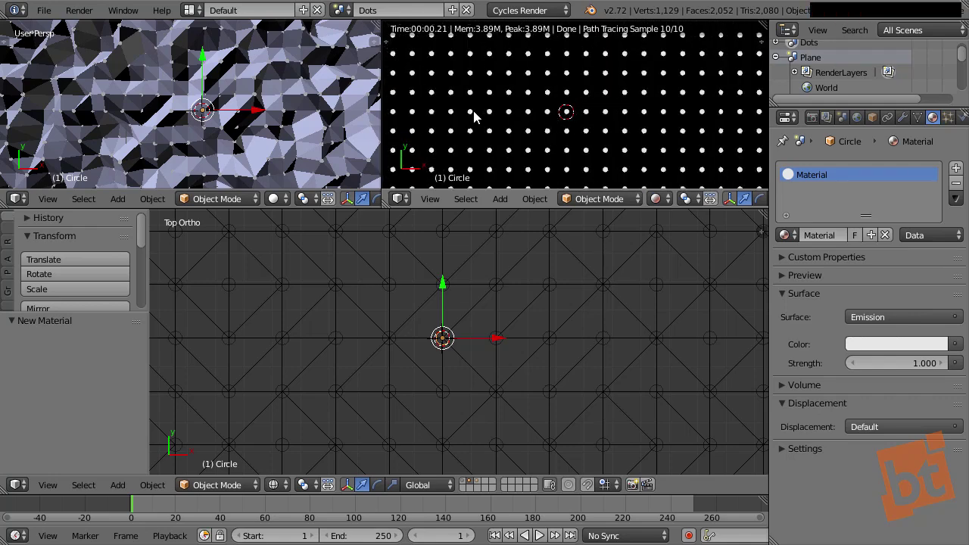
# - Examine the dots on the faceted mesh's vertices in an enlarged perspective view, and the circle's parent and duplication settings
pyautogui.moveTo(235, 124); pyautogui.dragTo(236, 95, button='middle')
pyautogui.hotkey('shift', 'space')
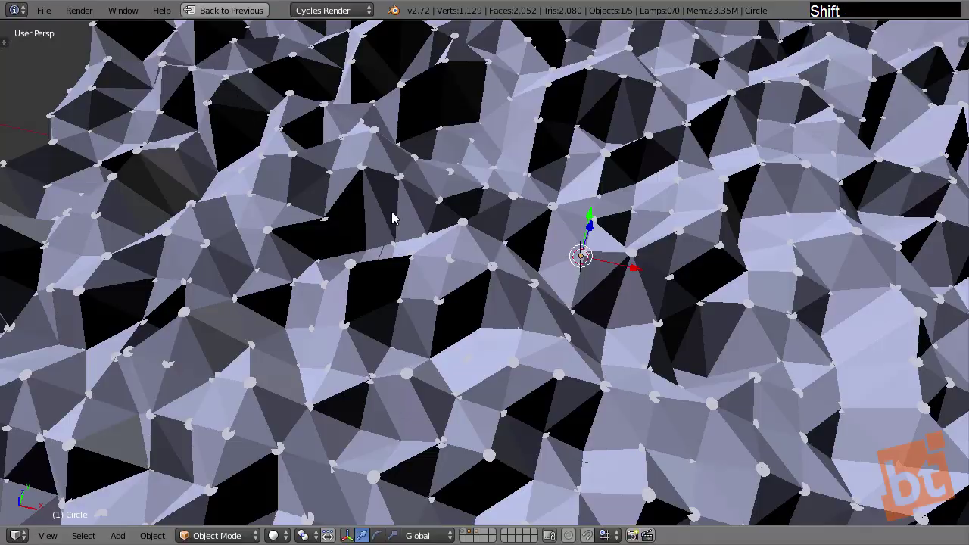
pyautogui.moveTo(498, 291); pyautogui.dragTo(542, 362, button='middle')
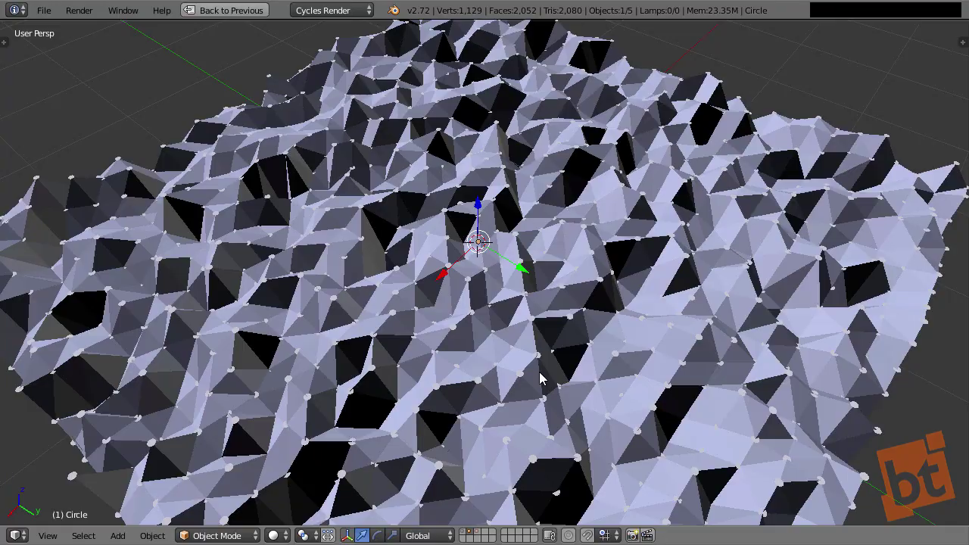
pyautogui.hotkey('shift', 'space')
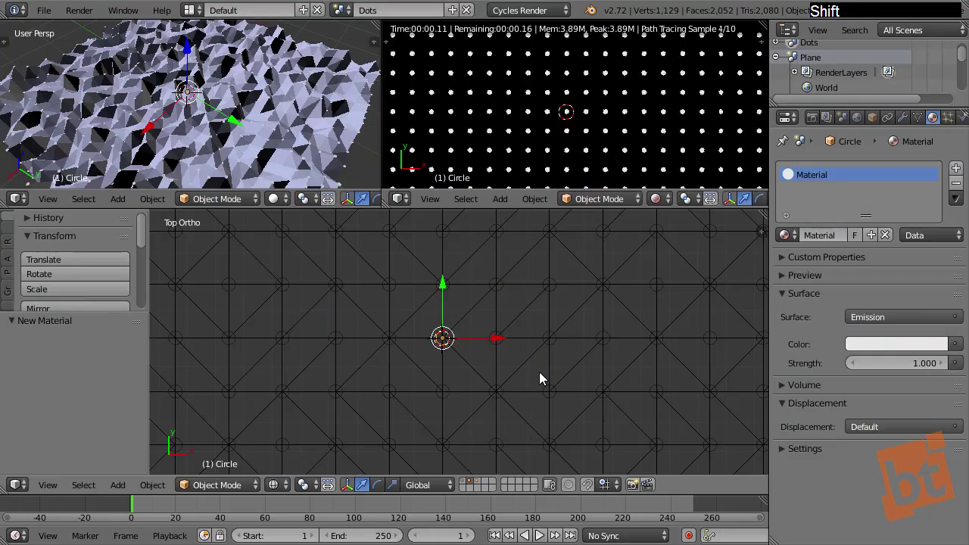
pyautogui.click(872, 117)
pyautogui.moveTo(837, 440); pyautogui.dragTo(829, 385, button='middle')
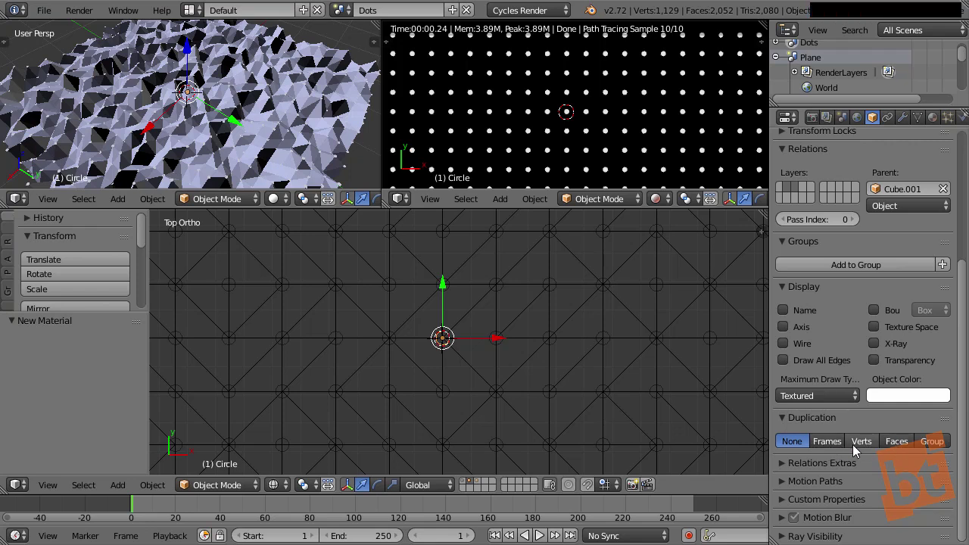
# - Compare the Cube mesh on the first layer with its dotted copy on the second layer in the enlarged viewport
pyautogui.hotkey('shift', 'space')
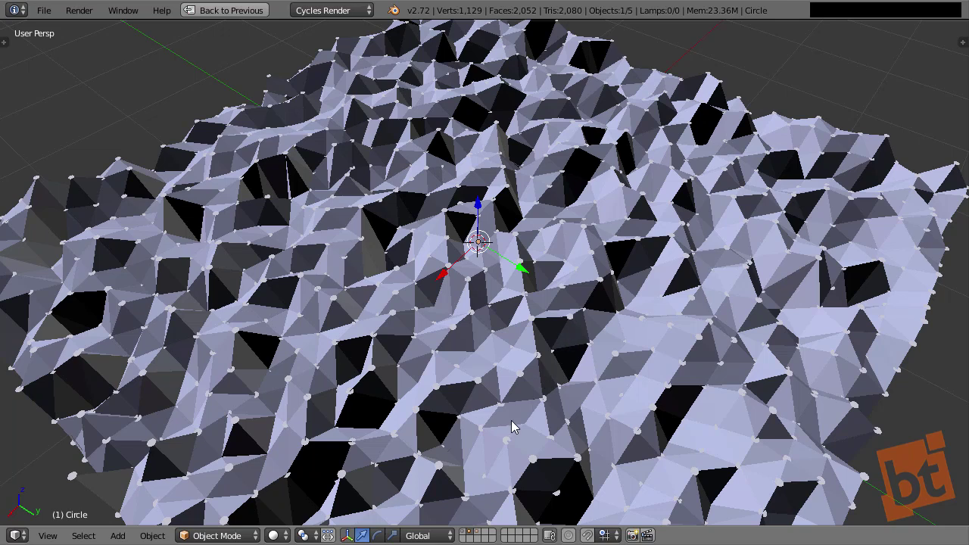
pyautogui.click(463, 532)
pyautogui.rightClick(534, 327)
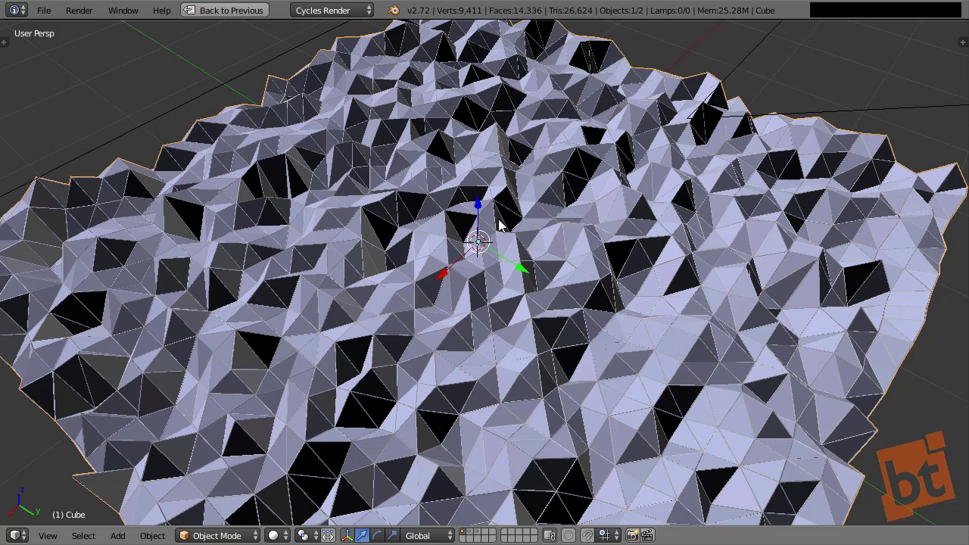
pyautogui.click(469, 534)
pyautogui.rightClick(472, 517)
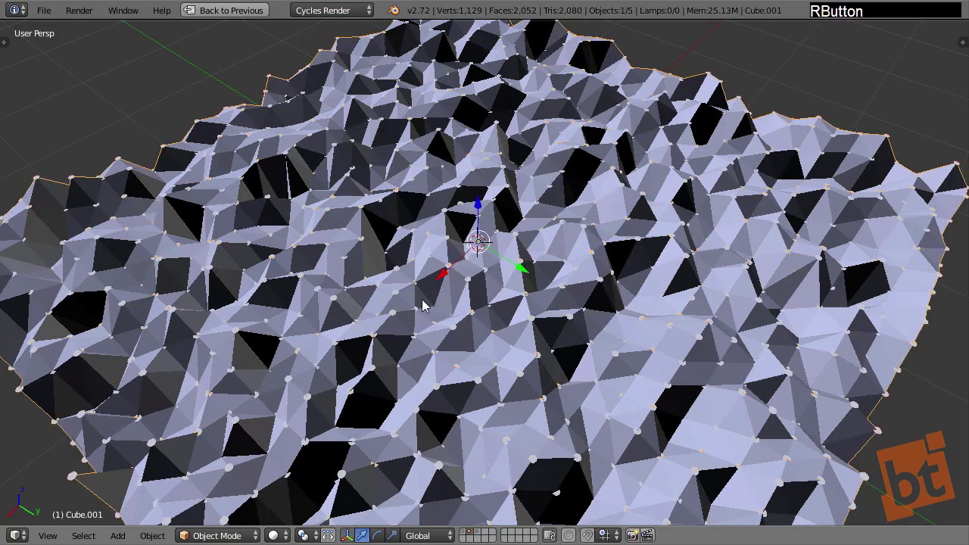
pyautogui.click(464, 537)
pyautogui.rightClick(460, 290)
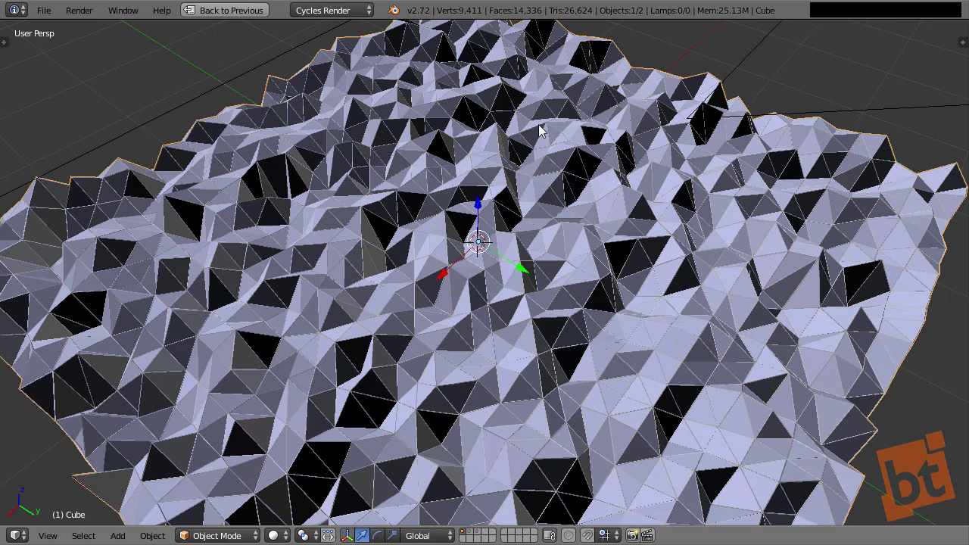
pyautogui.click(472, 536)
pyautogui.rightClick(454, 221)
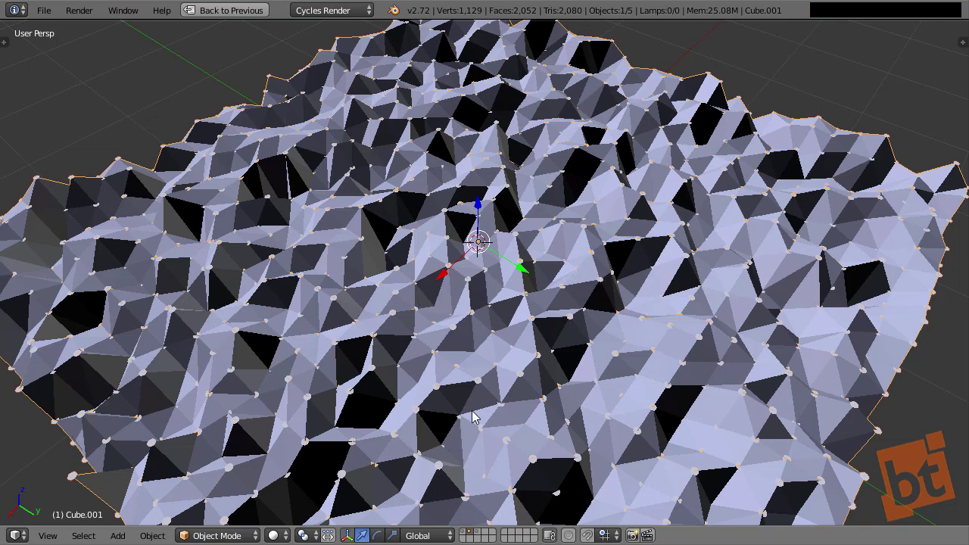
# - Examine the first layer's mesh and the second layer's dotted mesh from the top view
pyautogui.click(479, 535)
pyautogui.click(475, 533)
pyautogui.click(465, 532)
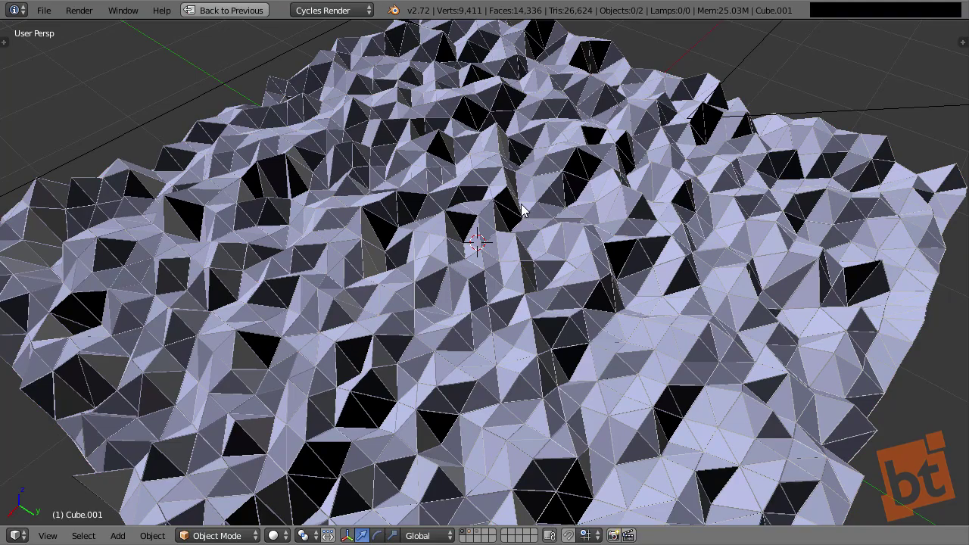
pyautogui.keyDown('shift'); pyautogui.moveTo(447, 240); pyautogui.dragTo(534, 248, button='middle'); pyautogui.keyUp('shift')
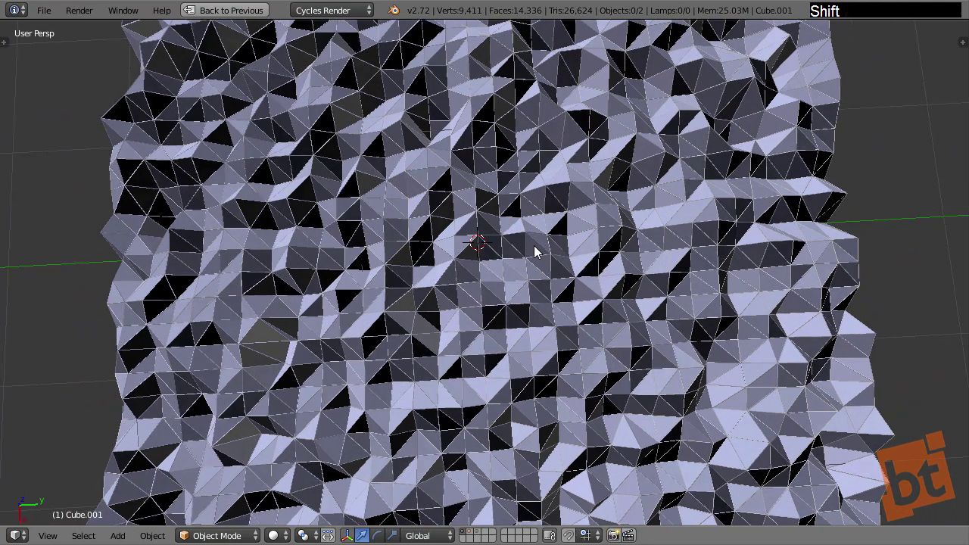
pyautogui.keyDown('shift'); pyautogui.moveTo(522, 281); pyautogui.dragTo(524, 283, button='middle'); pyautogui.keyUp('shift')
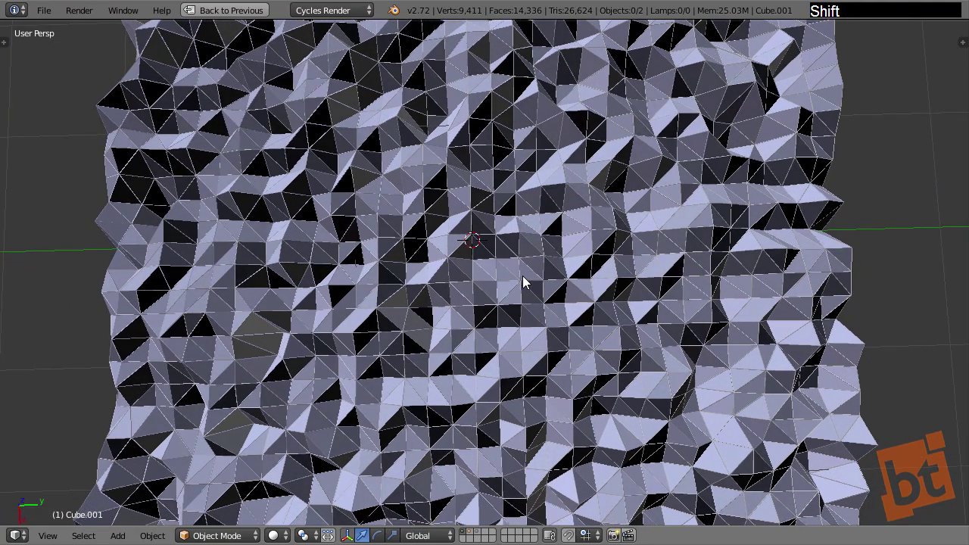
pyautogui.press('KP_7')
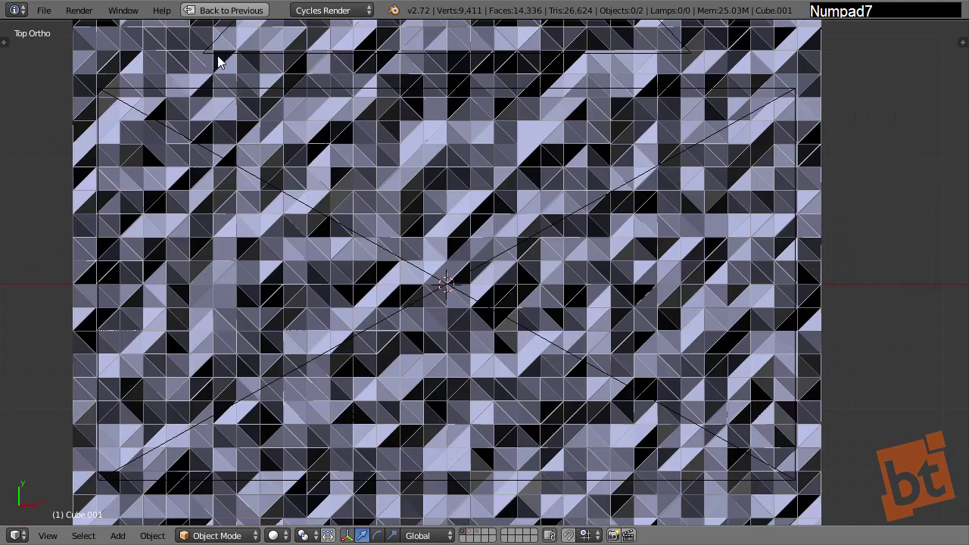
pyautogui.click(469, 536)
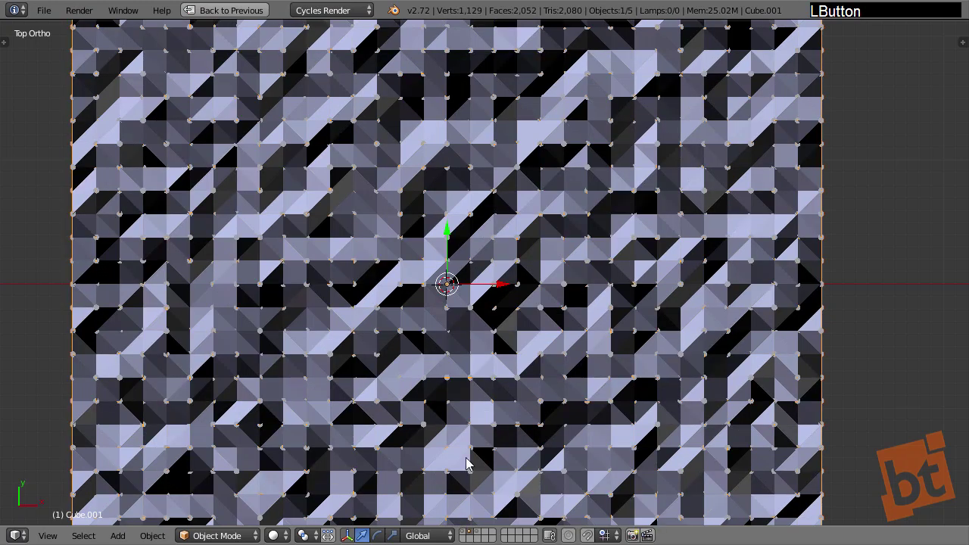
pyautogui.moveTo(472, 444); pyautogui.dragTo(482, 432, button='middle')
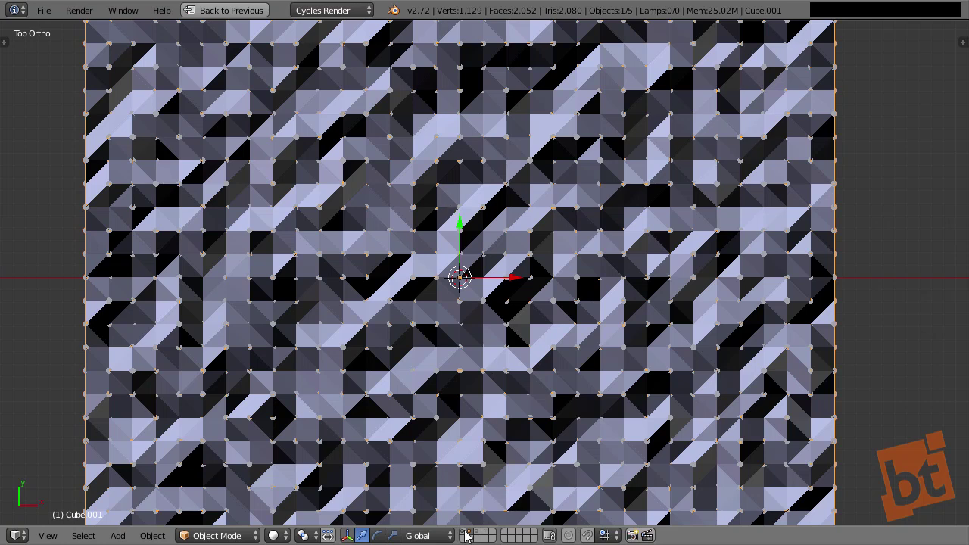
# - Assign the Camera on the first layer to the second layer as well, and display the second layer
pyautogui.click(466, 536)
pyautogui.rightClick(502, 260)
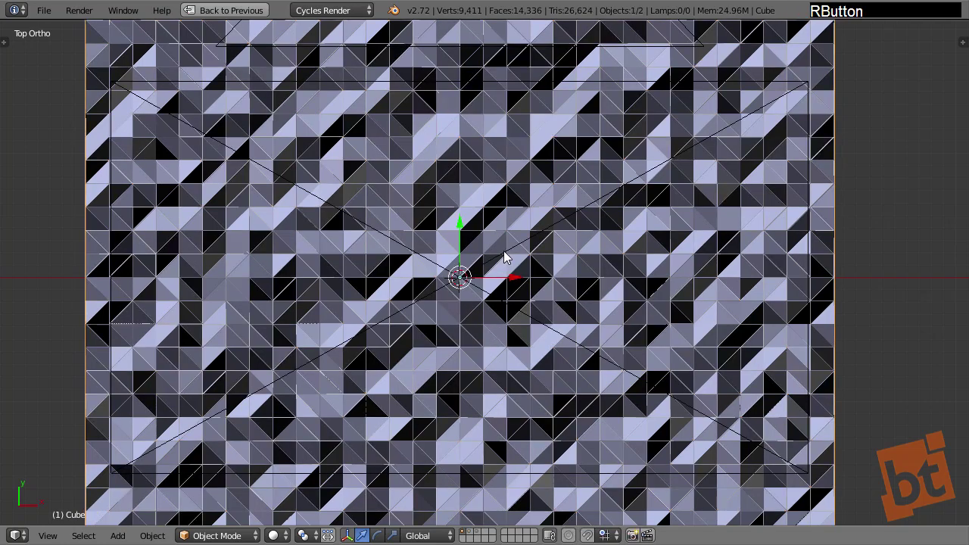
pyautogui.rightClick(503, 256)
pyautogui.press('m')
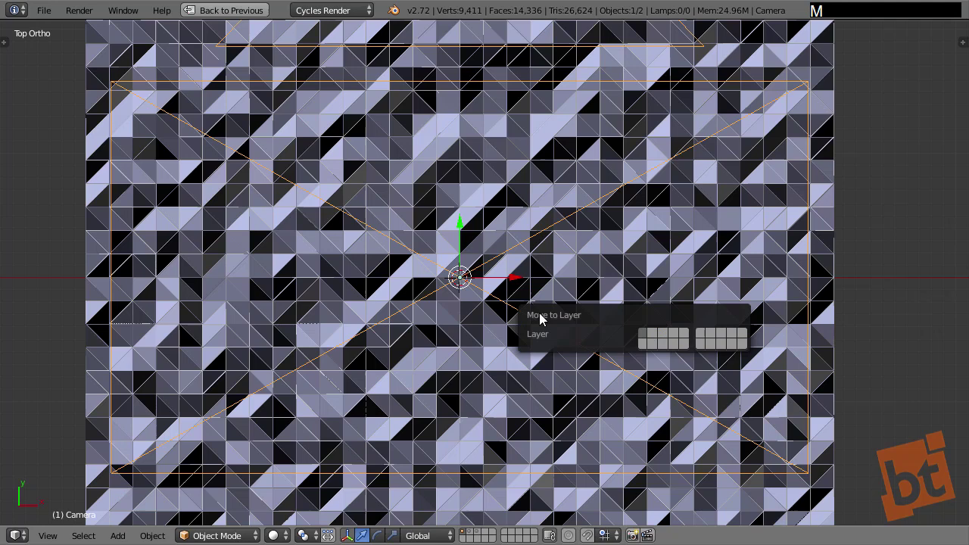
pyautogui.keyDown('shift'); pyautogui.click(651, 337); pyautogui.keyUp('shift')
pyautogui.click(470, 532)
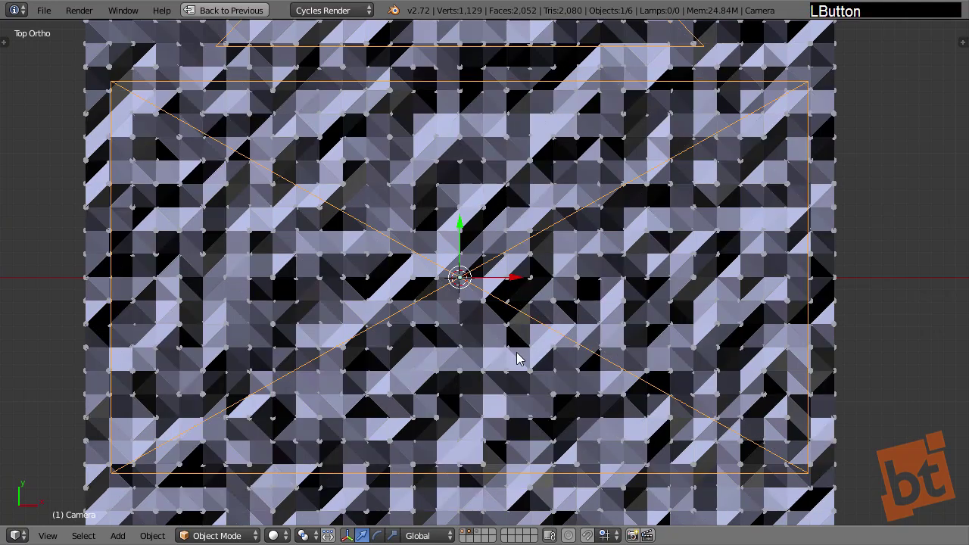
# - Check the Camera's position above the dotted mesh and its framing in camera view, with the full screen layout restored
pyautogui.moveTo(524, 322); pyautogui.dragTo(502, 262, button='middle')
pyautogui.scroll(-4, 501, 249)
pyautogui.moveTo(518, 296); pyautogui.dragTo(523, 274, button='middle')
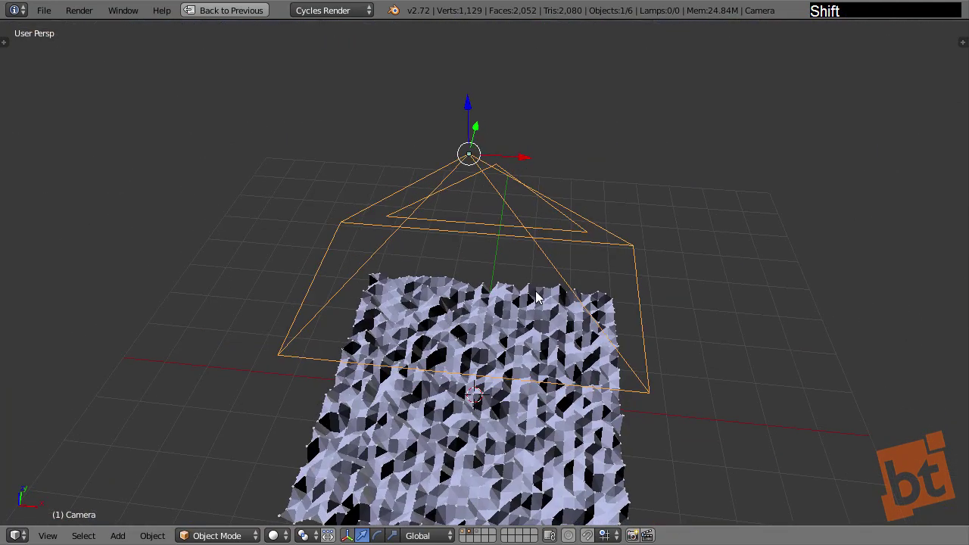
pyautogui.press('KP_0')
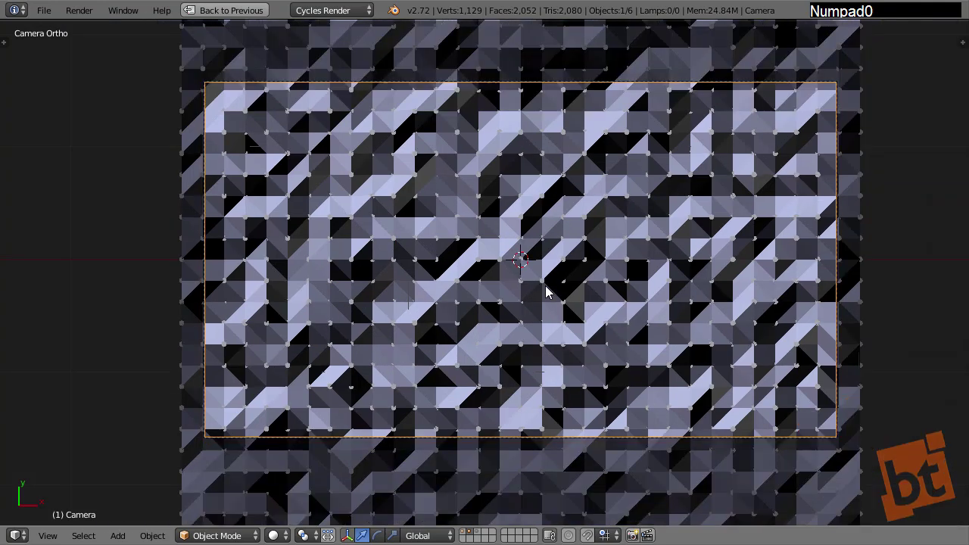
pyautogui.keyDown('shift'); pyautogui.moveTo(580, 293); pyautogui.dragTo(576, 293, button='middle'); pyautogui.keyUp('shift')
pyautogui.hotkey('shift', 'space')
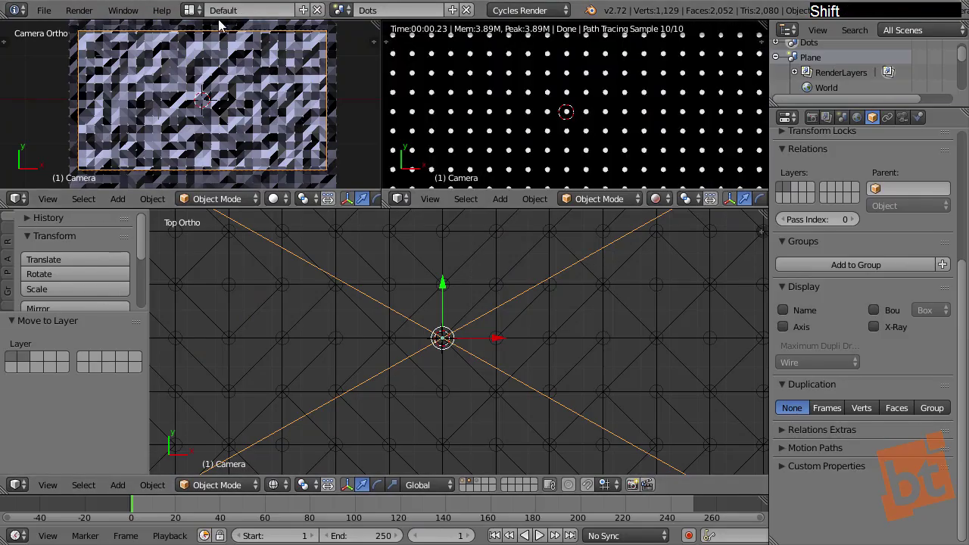
# - Switch to the Plane scene and check its coloured triangle render preview
pyautogui.click(339, 10)
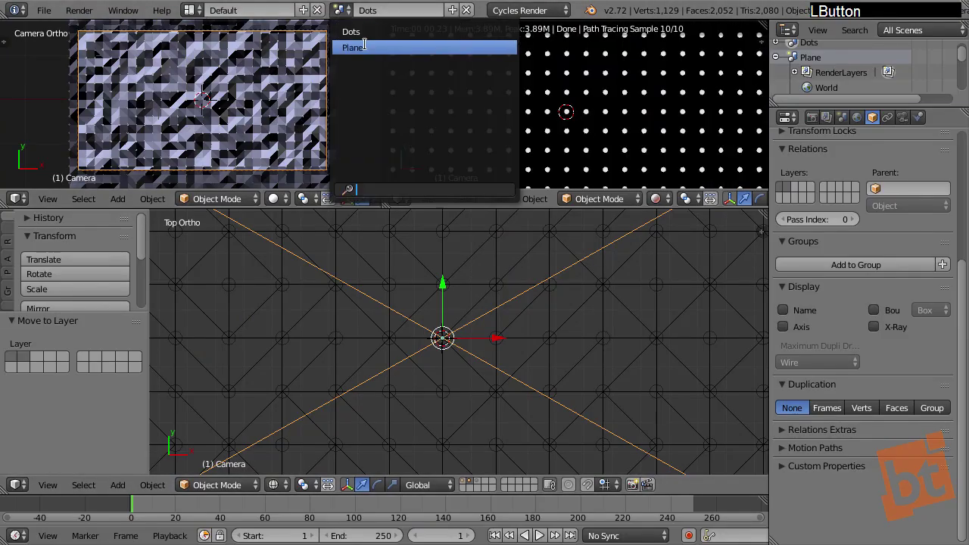
pyautogui.click(362, 45)
pyautogui.keyDown('shift'); pyautogui.moveTo(580, 112); pyautogui.dragTo(575, 108, button='middle'); pyautogui.keyUp('shift')
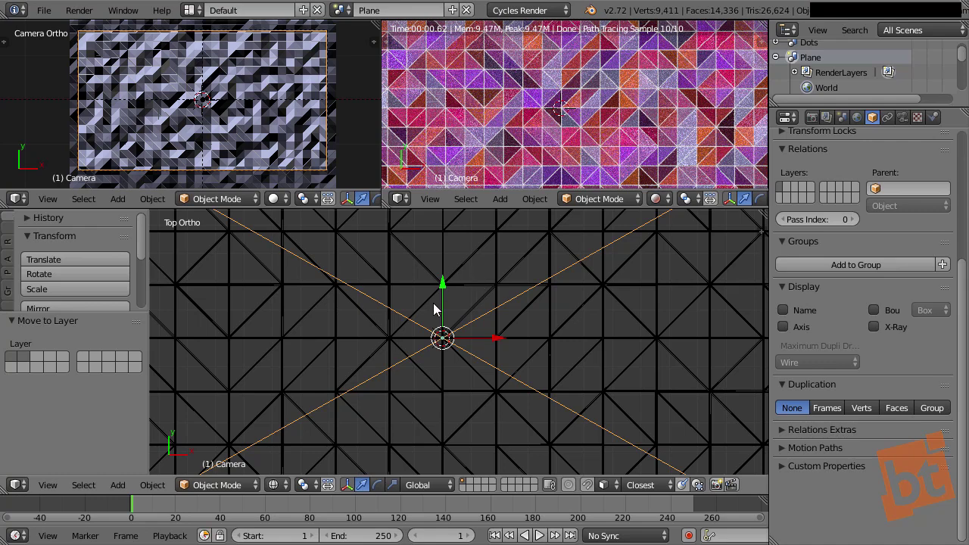
# - Change the large lower 3D view to the Node Editor and enable compositing nodes for the Plane scene
pyautogui.click(16, 485)
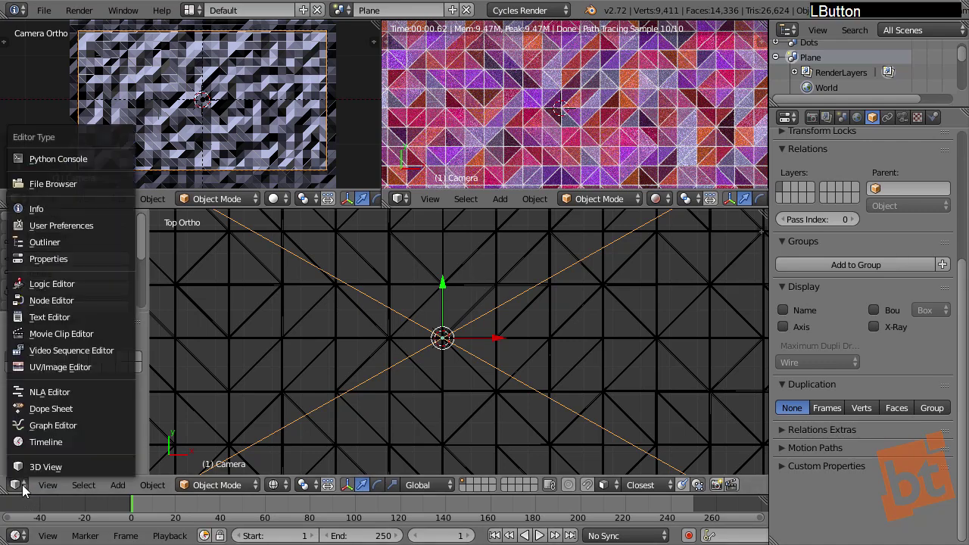
pyautogui.click(63, 302)
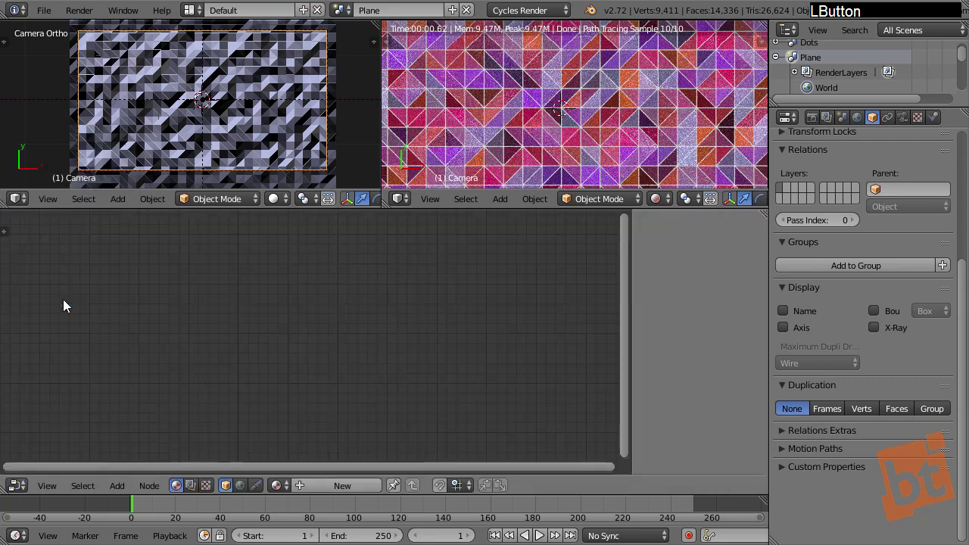
pyautogui.middleClick(114, 331)
pyautogui.click(191, 486)
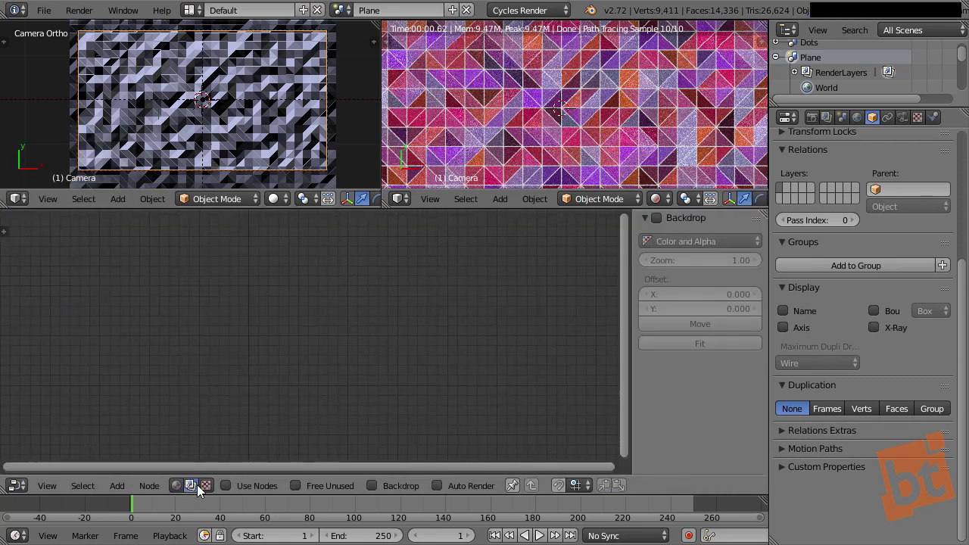
pyautogui.click(226, 485)
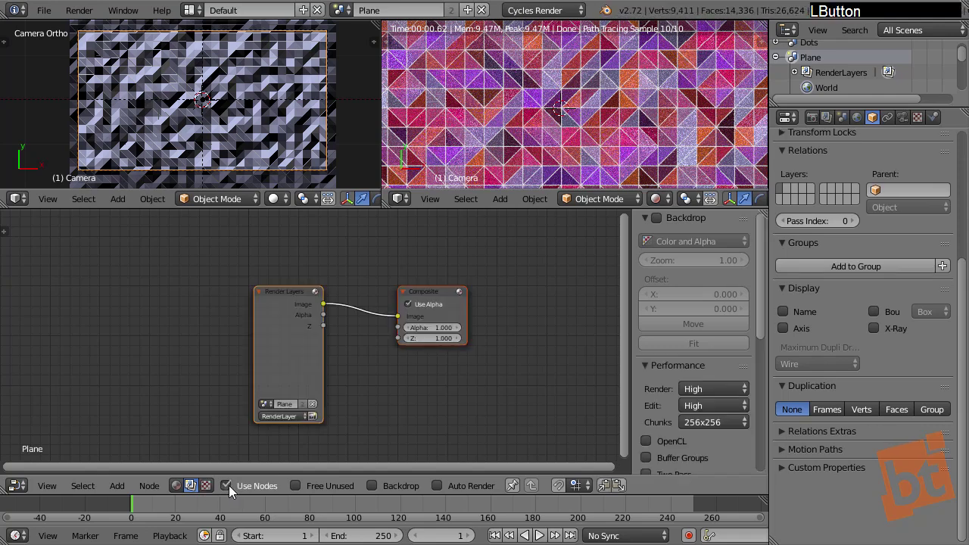
# - Move the Render Layers node farther from the Composite node, enable the backdrop, and connect a Viewer node to its image output
pyautogui.moveTo(283, 319); pyautogui.dragTo(115, 324, button='right')
pyautogui.click(372, 485)
pyautogui.keyDown('ctrl'); pyautogui.keyDown('shift'); pyautogui.click(118, 276); pyautogui.keyUp('shift'); pyautogui.keyUp('ctrl')
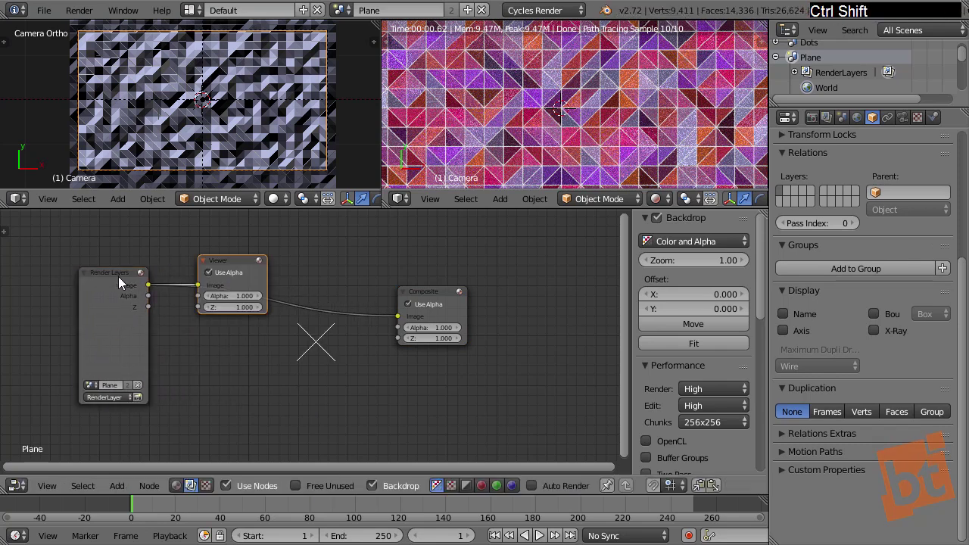
# - Move the Viewer node above the Composite node, cycle its input to Alpha, and reconnect it to the Render Layers Image output
pyautogui.moveTo(241, 262); pyautogui.dragTo(450, 223)
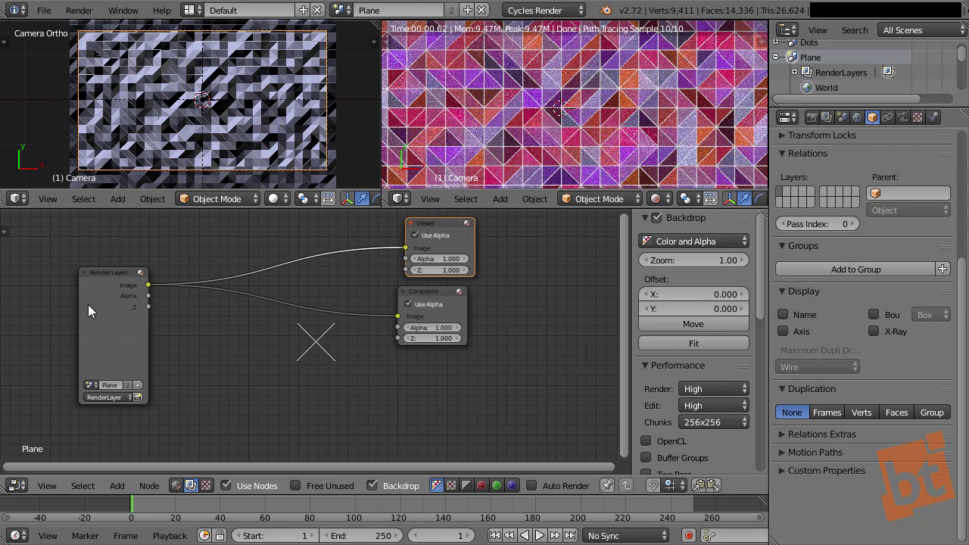
pyautogui.keyDown('ctrl'); pyautogui.keyDown('shift'); pyautogui.click(111, 272); pyautogui.keyUp('shift'); pyautogui.keyUp('ctrl')
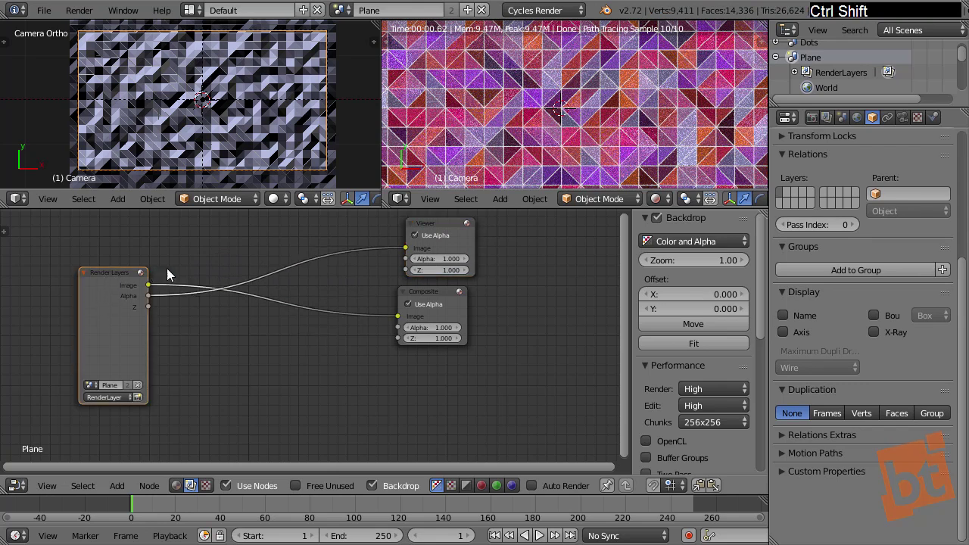
pyautogui.moveTo(452, 219); pyautogui.dragTo(449, 218)
pyautogui.moveTo(146, 297); pyautogui.dragTo(406, 249)
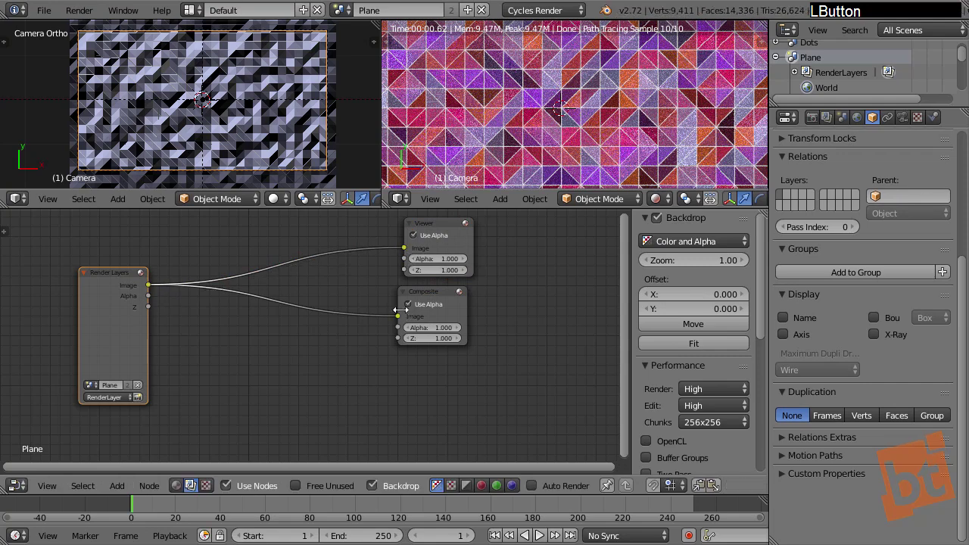
# - Move the Composite and Viewer nodes farther from the Render Layers node, leaving Use Alpha enabled on the Viewer
pyautogui.moveTo(422, 297); pyautogui.dragTo(509, 324)
pyautogui.click(444, 235)
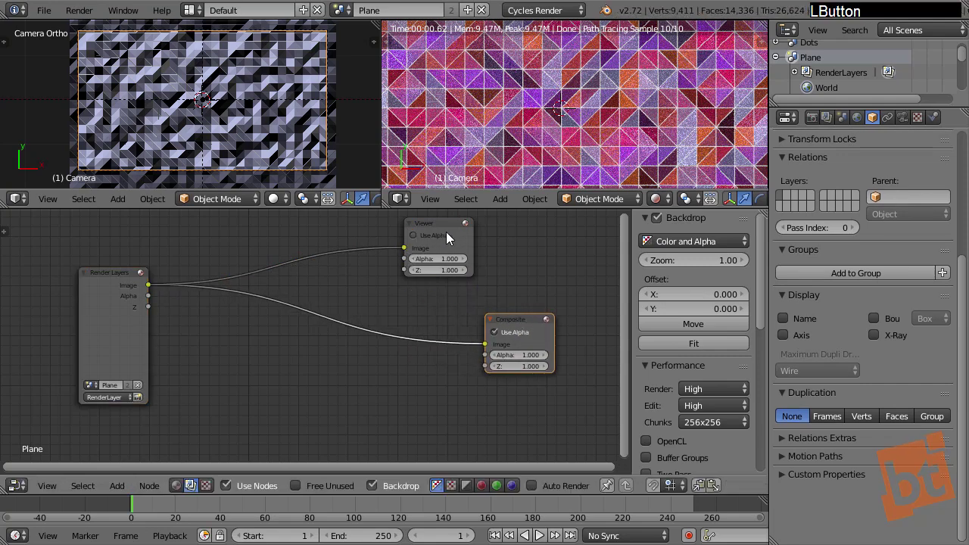
pyautogui.click(438, 236)
pyautogui.moveTo(457, 224); pyautogui.dragTo(537, 253)
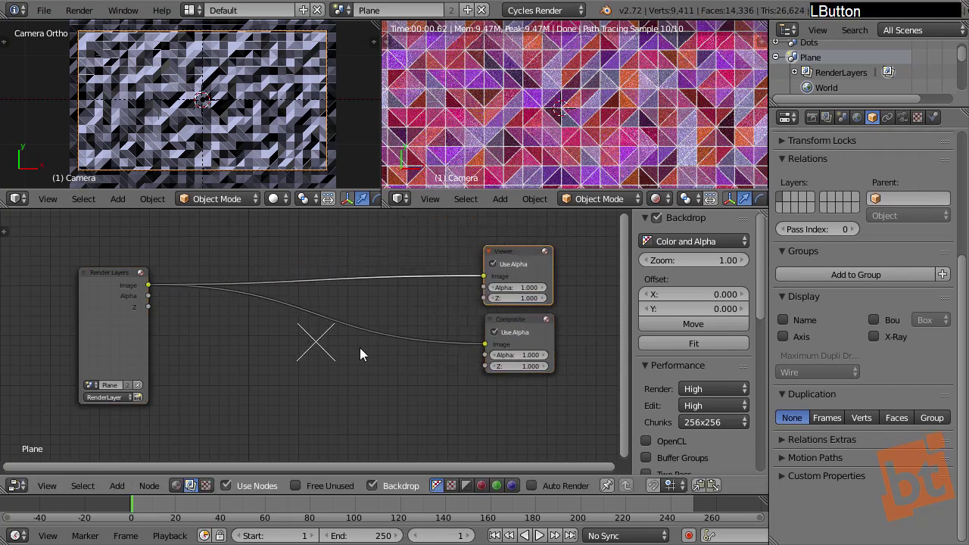
# - Raise the Render Layers node slightly and place a duplicate of it directly below
pyautogui.moveTo(360, 348); pyautogui.dragTo(367, 333, button='middle')
pyautogui.moveTo(139, 275); pyautogui.dragTo(130, 251)
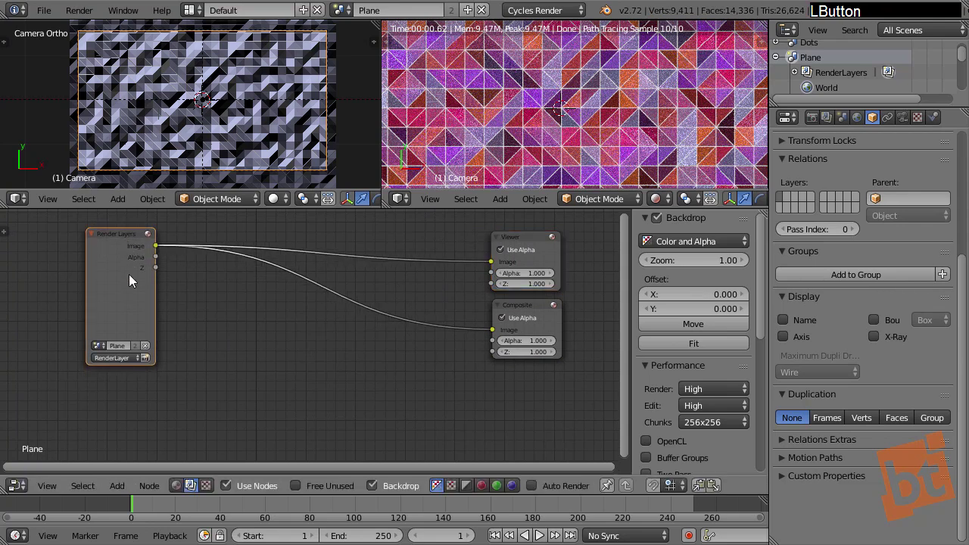
pyautogui.moveTo(131, 307); pyautogui.dragTo(136, 288, button='middle')
pyautogui.hotkey('shift', 'd')
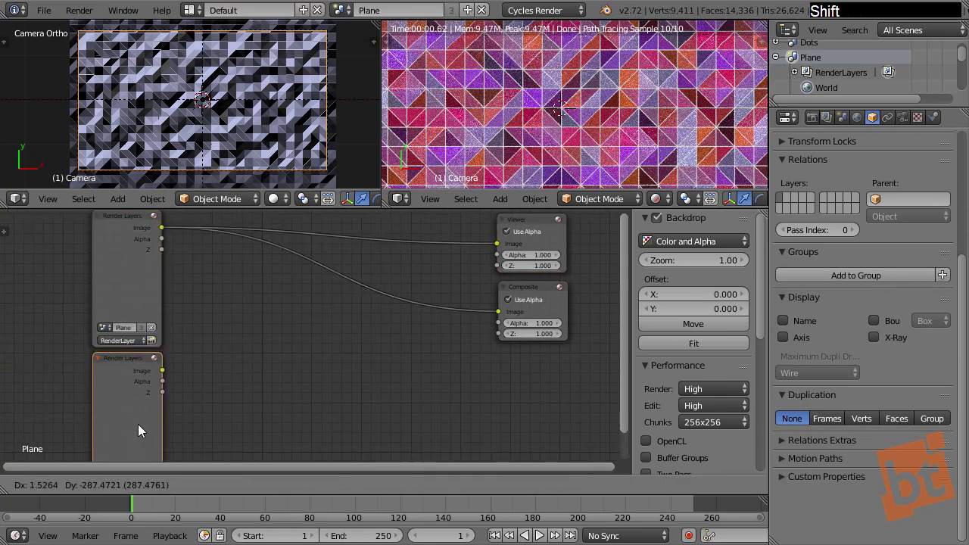
pyautogui.click(151, 418)
# - Set the duplicated Render Layers node's scene to Dots
pyautogui.moveTo(152, 405); pyautogui.dragTo(158, 327, button='middle')
pyautogui.scroll(8, 116, 396)
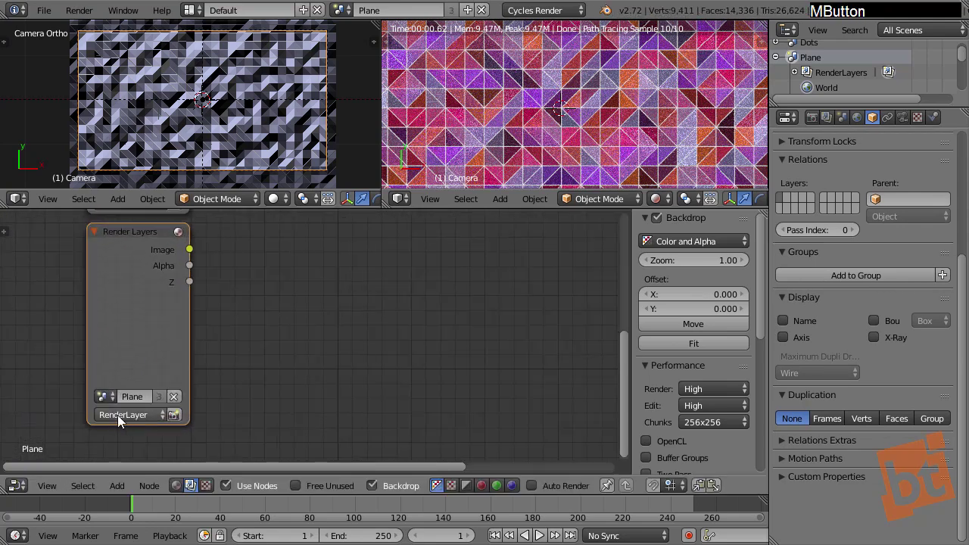
pyautogui.click(110, 399)
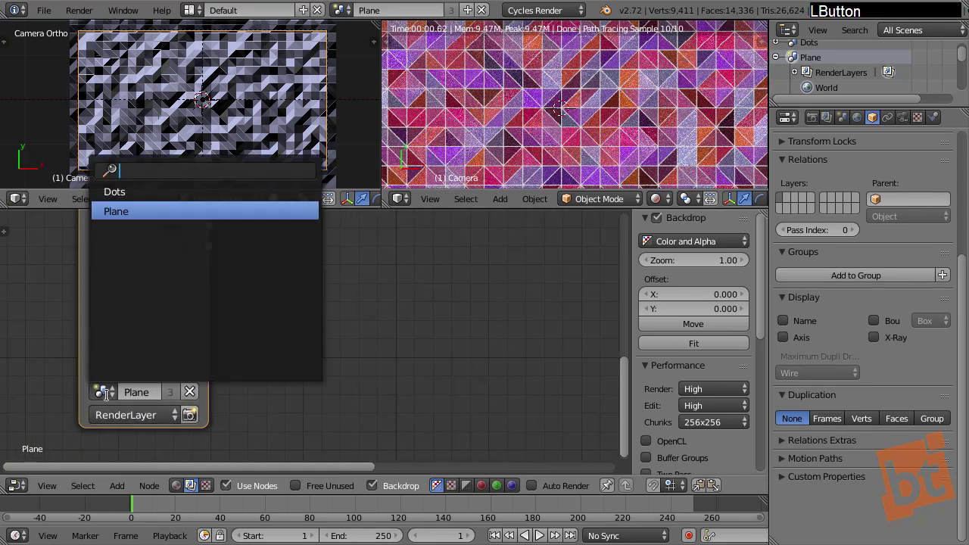
pyautogui.click(134, 190)
pyautogui.click(108, 390)
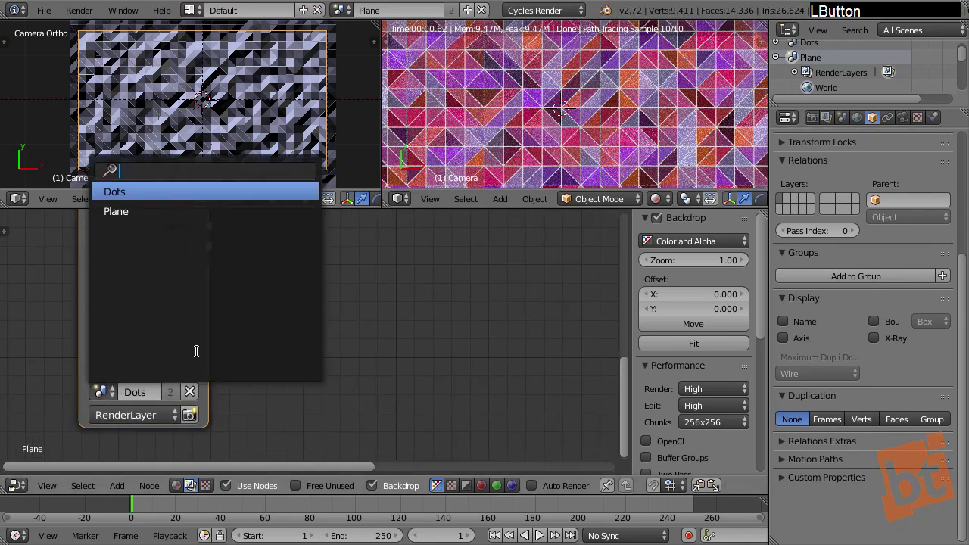
pyautogui.rightClick(397, 331)
# - Compare the Plane and Dots Render Layers nodes in the compositing graph, selecting each in turn
pyautogui.moveTo(306, 325); pyautogui.dragTo(304, 385, button='middle')
pyautogui.scroll(-3, 303, 384)
pyautogui.moveTo(311, 348); pyautogui.dragTo(282, 394, button='middle')
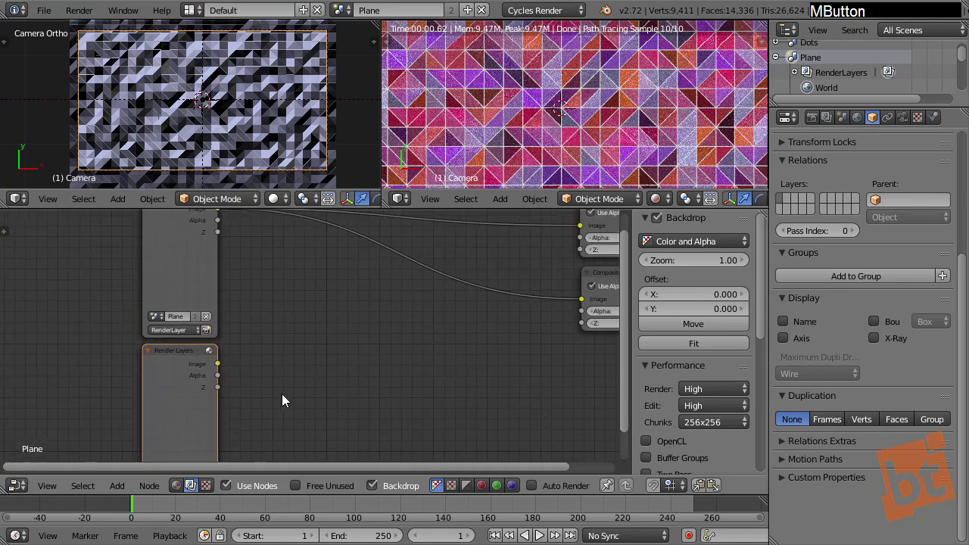
pyautogui.rightClick(156, 255)
pyautogui.moveTo(157, 254); pyautogui.dragTo(153, 318, button='middle')
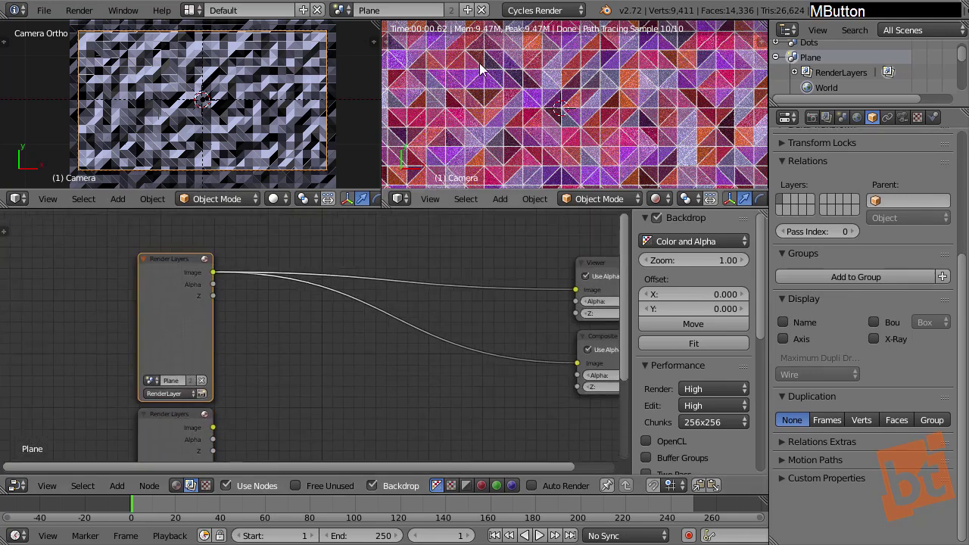
pyautogui.moveTo(309, 364); pyautogui.dragTo(205, 452, button='middle')
pyautogui.rightClick(213, 318)
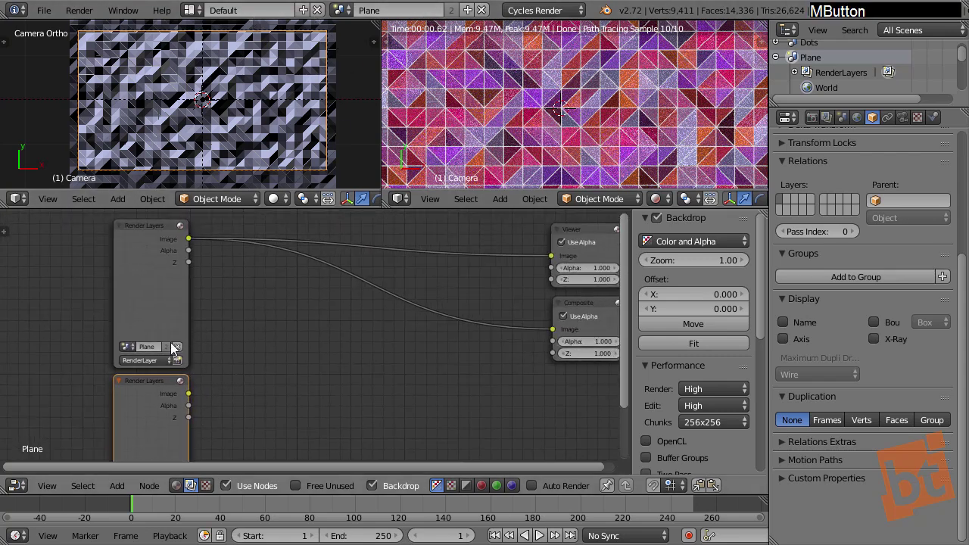
pyautogui.moveTo(281, 352); pyautogui.dragTo(247, 353, button='middle')
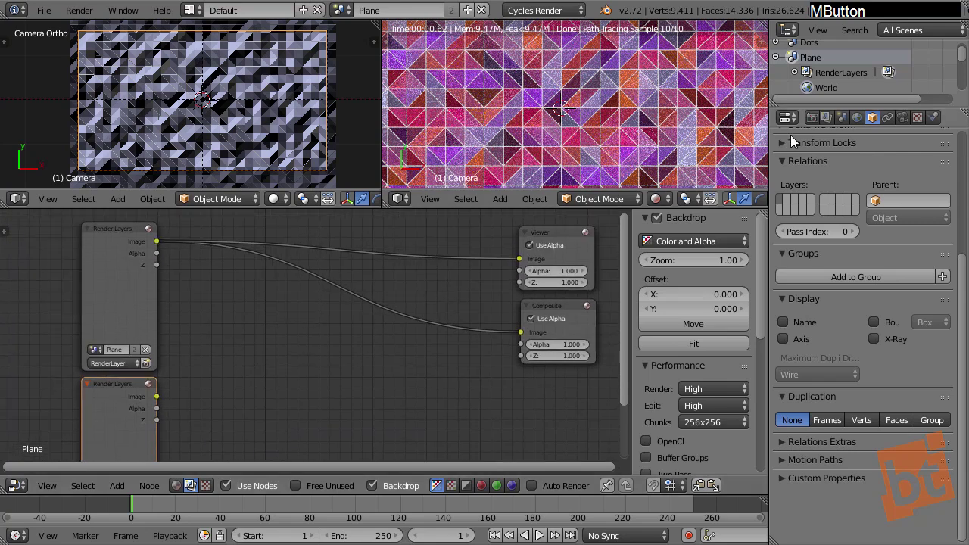
# - Compare the render resolution settings of the Plane and Dots scenes, ending back in the Plane scene
pyautogui.click(811, 119)
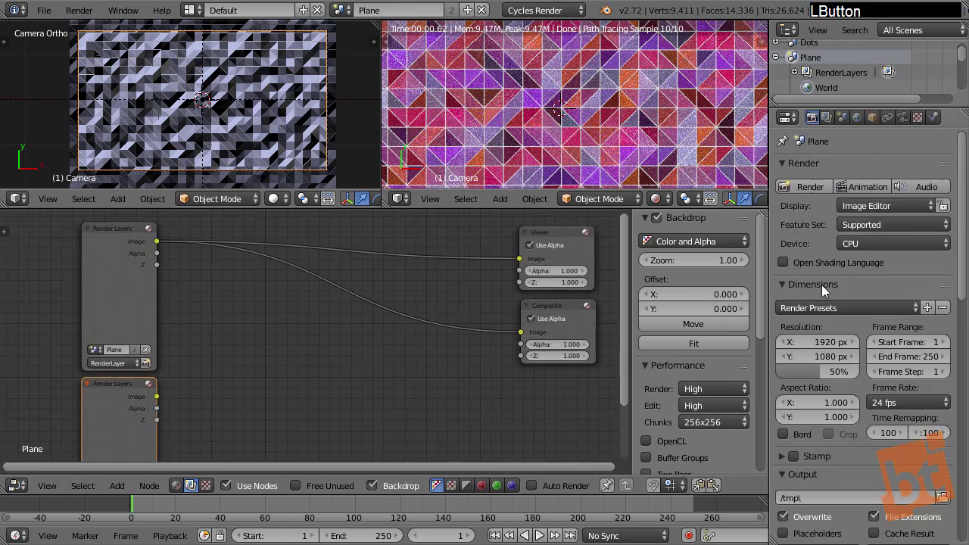
pyautogui.moveTo(822, 377); pyautogui.dragTo(821, 327, button='middle')
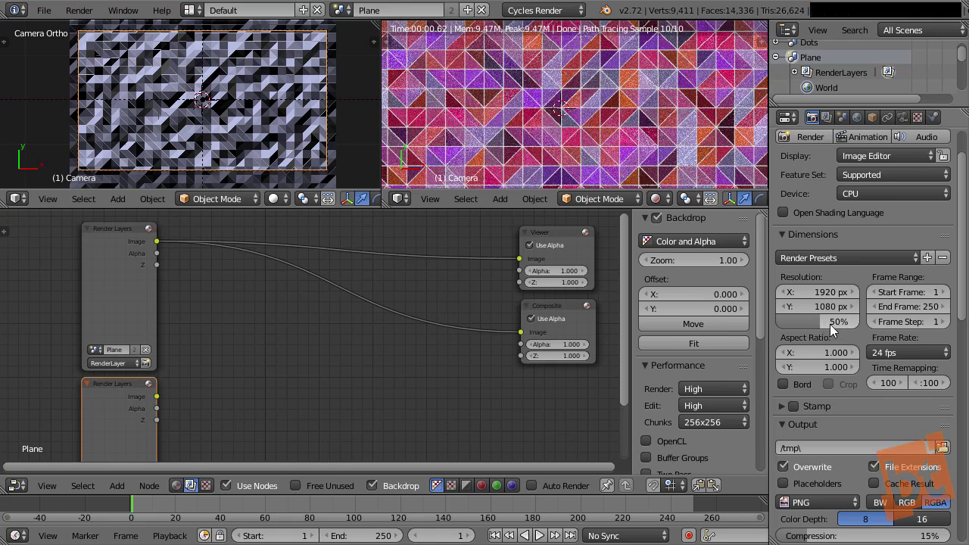
pyautogui.click(342, 10)
pyautogui.click(351, 32)
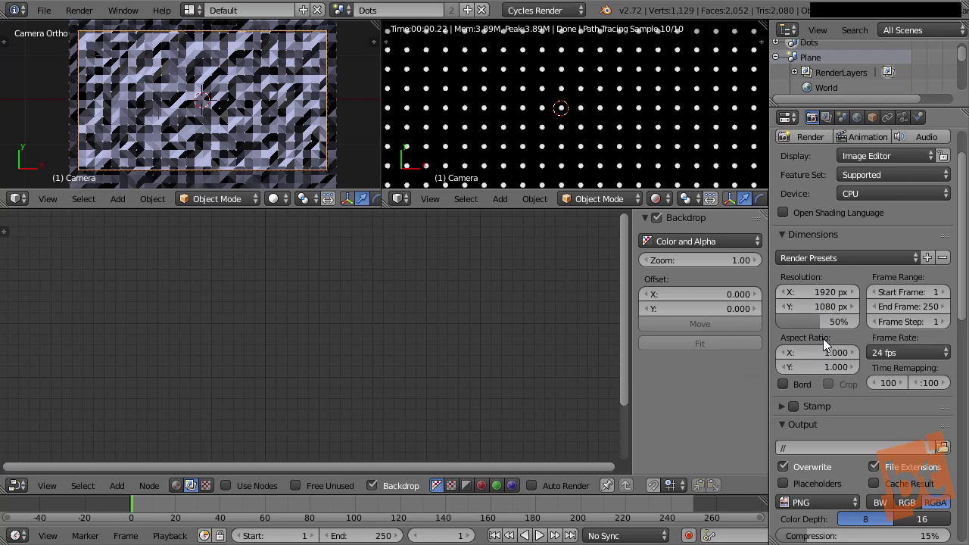
pyautogui.click(342, 10)
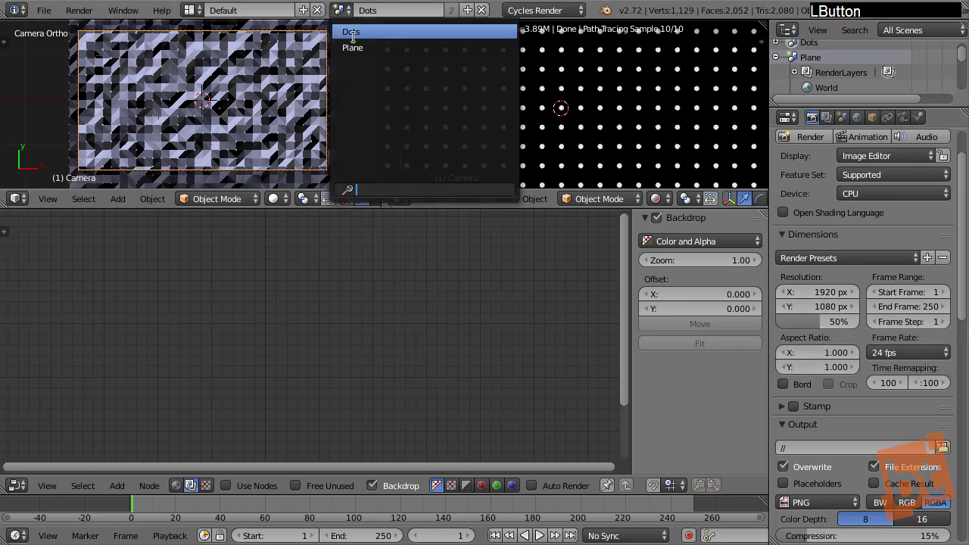
pyautogui.click(356, 45)
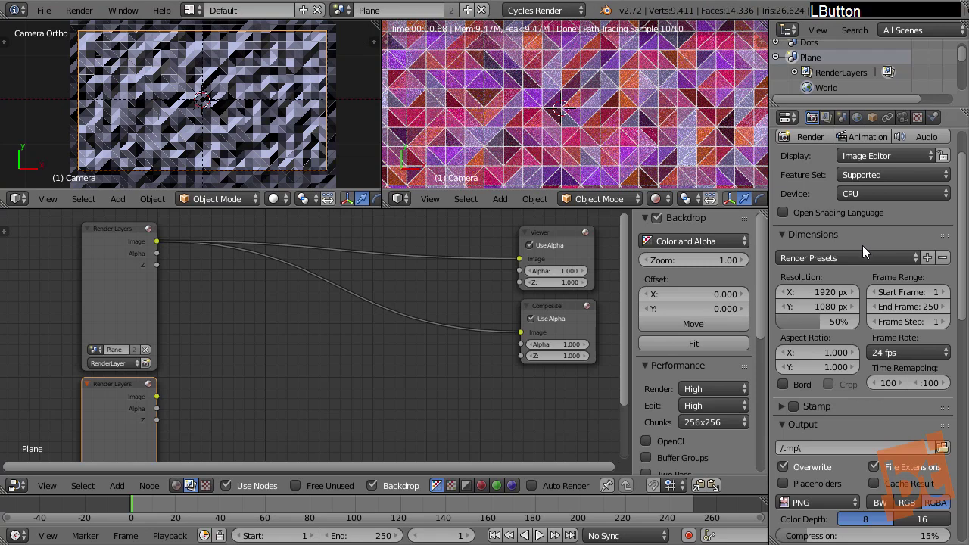
# - Set the Plane scene's render samples to 50
pyautogui.moveTo(862, 293); pyautogui.dragTo(832, 344, button='middle')
pyautogui.moveTo(830, 312); pyautogui.dragTo(912, 354, button='middle')
pyautogui.click(787, 326)
pyautogui.click(912, 354)
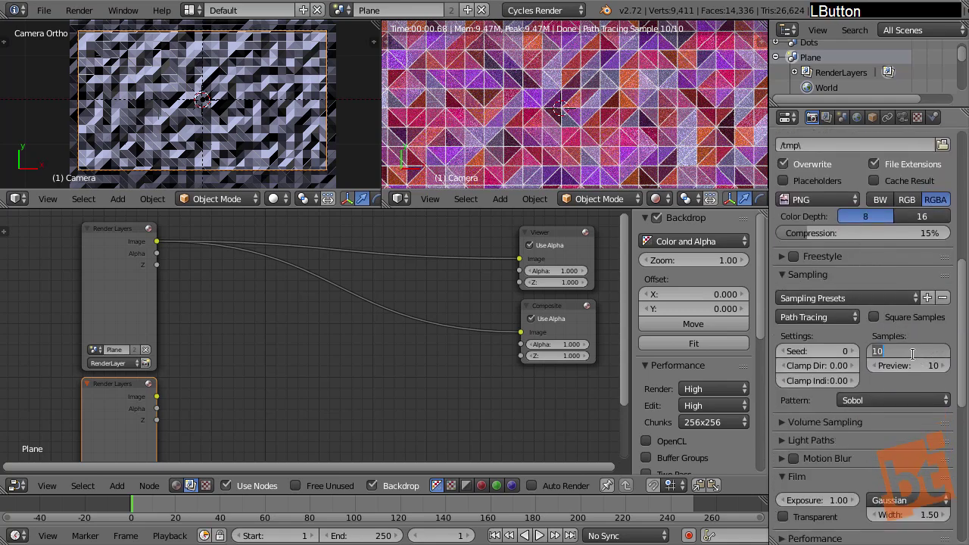
pyautogui.write('50')
pyautogui.press('Return')
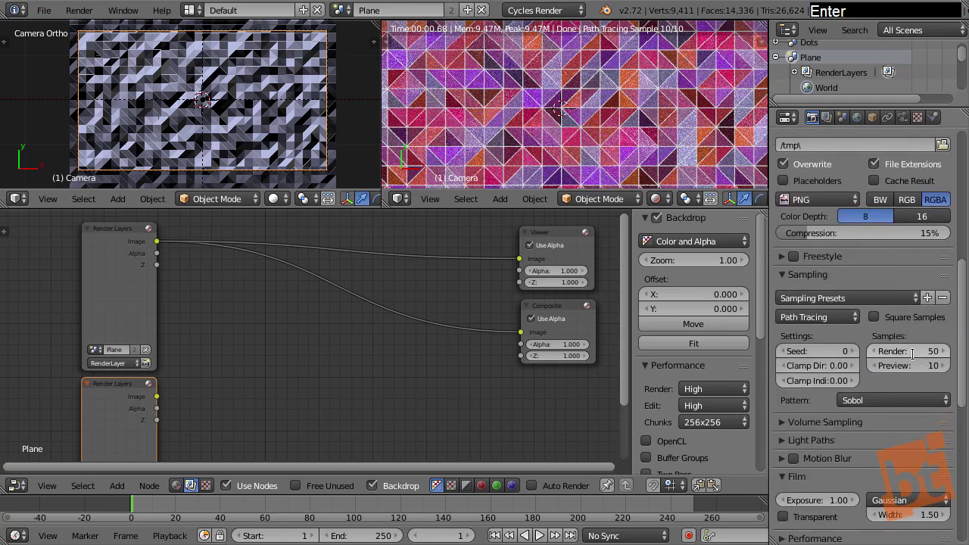
# - Raise the Plane scene's render samples to 200
pyautogui.click(912, 354)
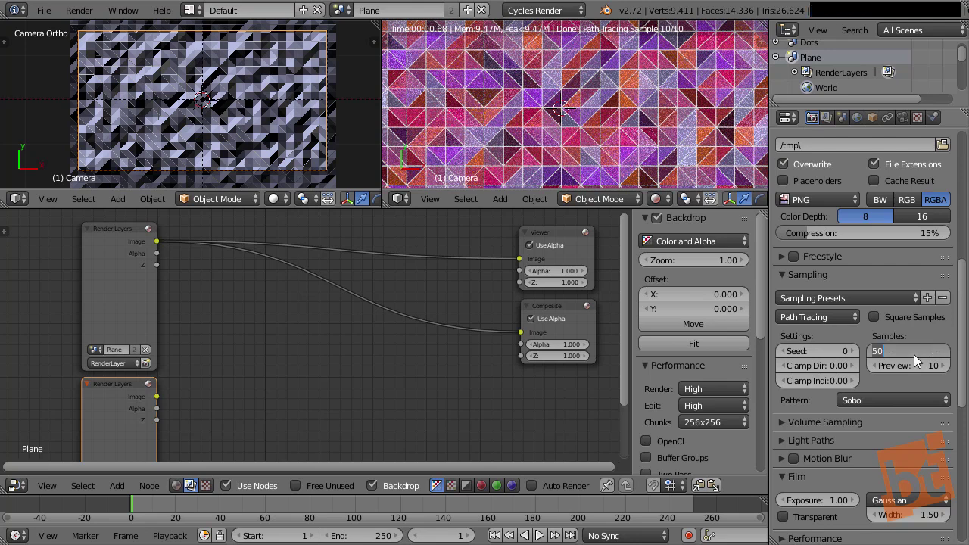
pyautogui.write('200')
pyautogui.press('Return')
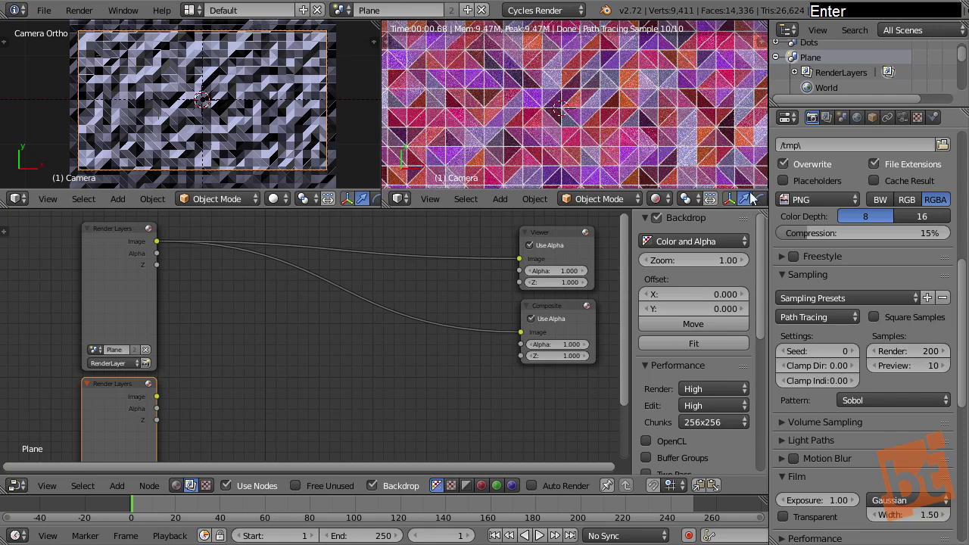
# - Switch to the Dots scene and set its render samples to 50
pyautogui.click(346, 10)
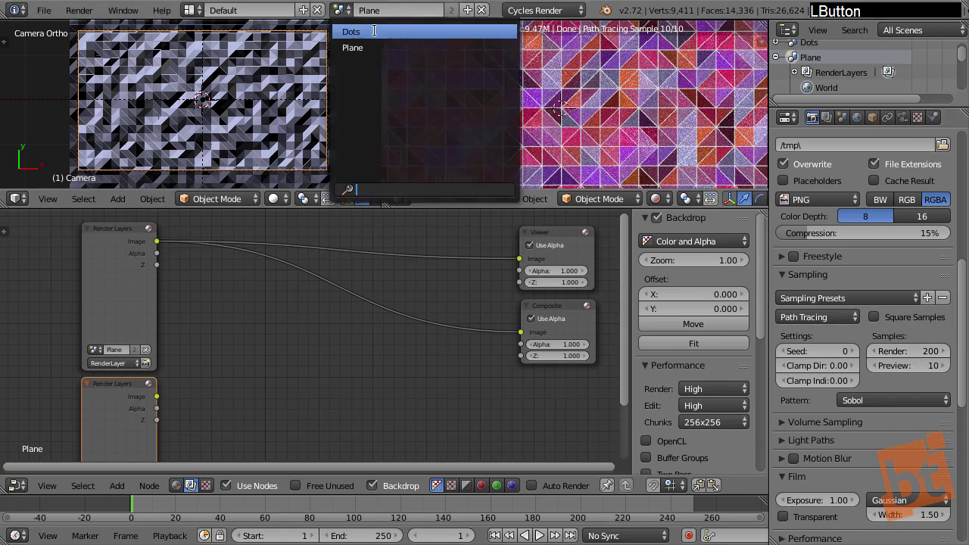
pyautogui.click(371, 30)
pyautogui.moveTo(830, 369); pyautogui.dragTo(832, 354, button='middle')
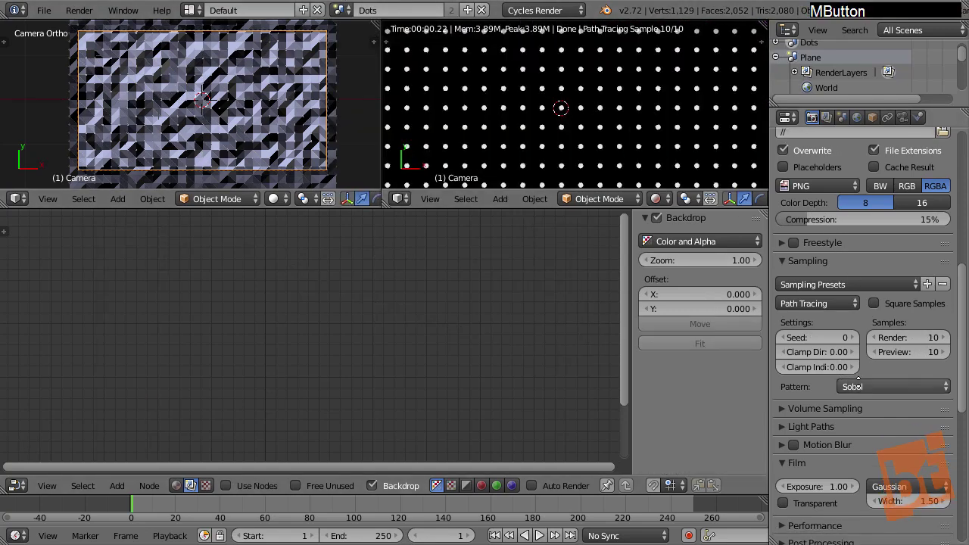
pyautogui.click(913, 336)
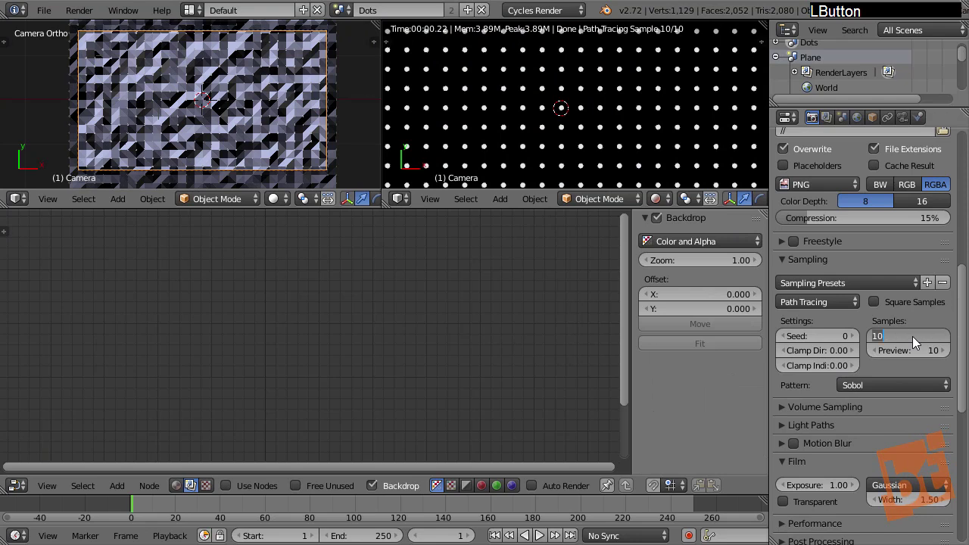
pyautogui.write('50')
pyautogui.press('Return')
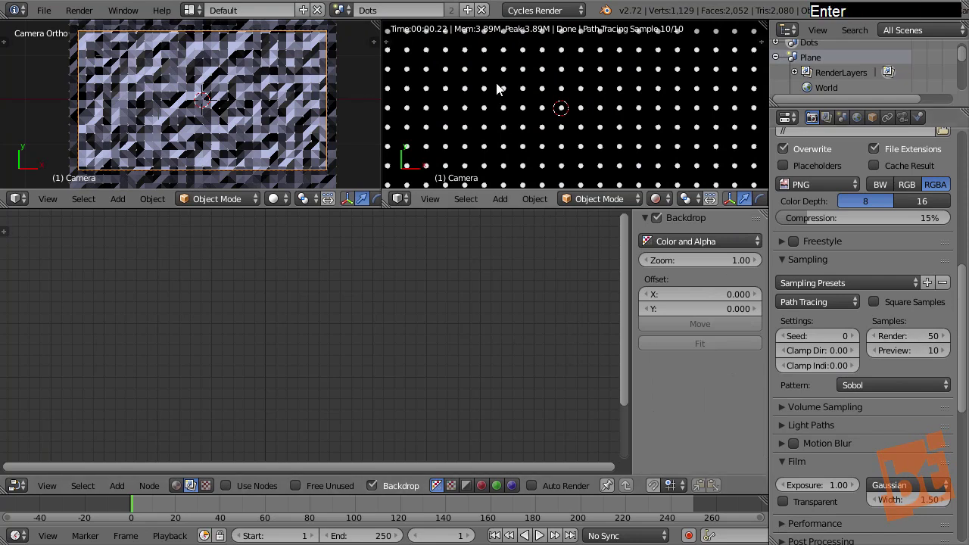
# - Return to the Plane scene and save the project over the existing 01.blend file
pyautogui.click(344, 11)
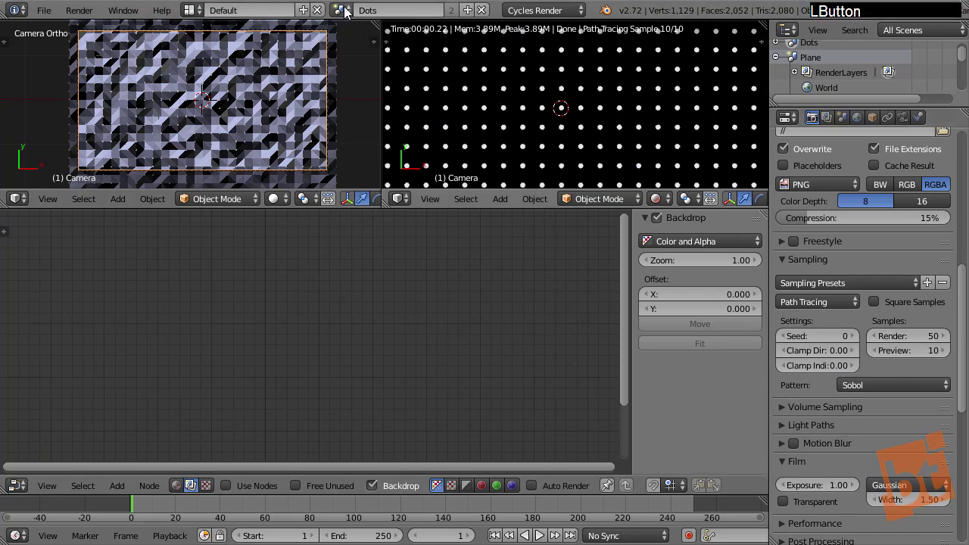
pyautogui.click(365, 48)
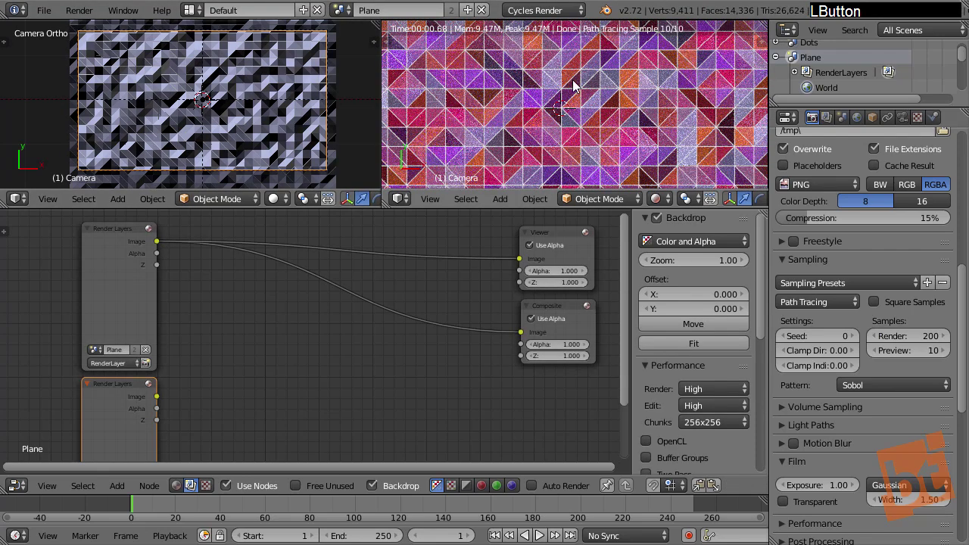
pyautogui.hotkey('ctrl', 's')
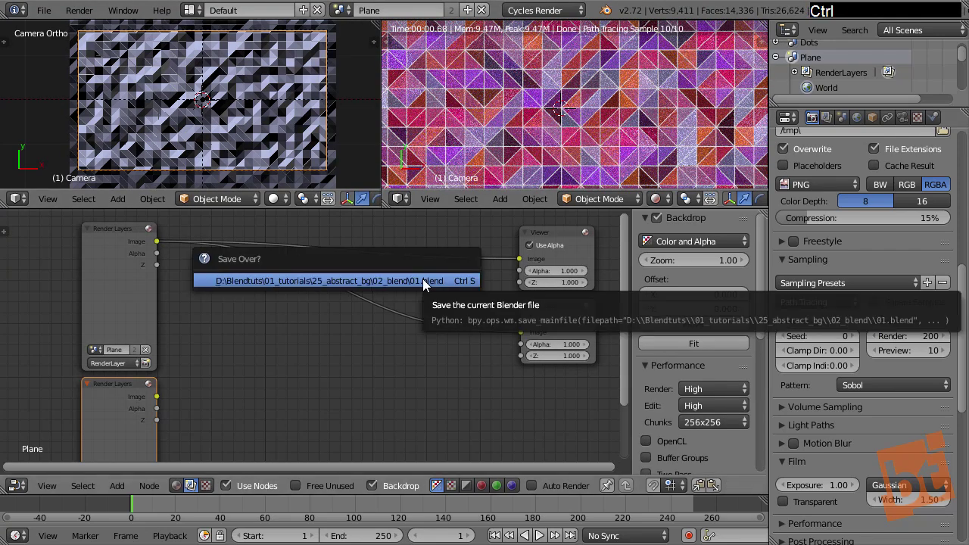
pyautogui.click(422, 278)
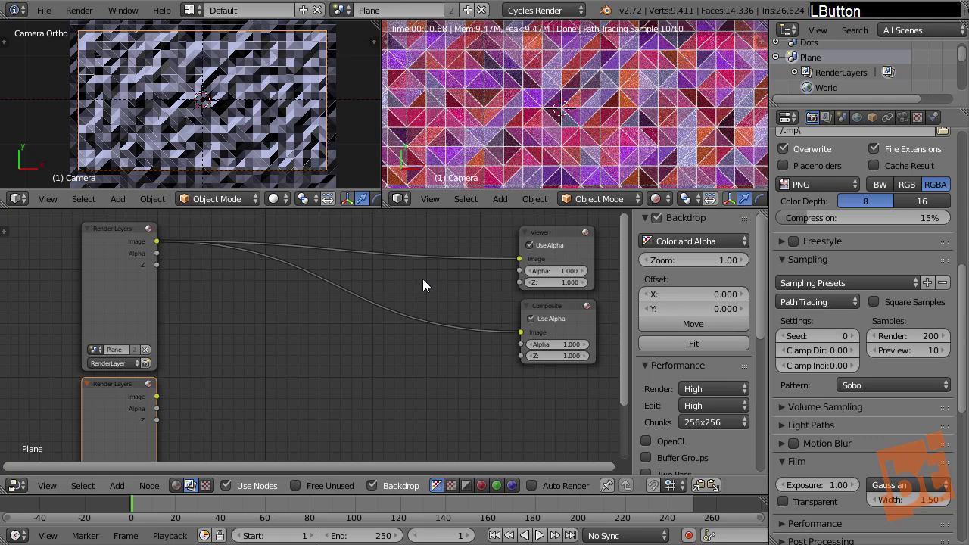
# - Render the current frame from the Plane scene and inspect the triangle pattern up close while it renders
pyautogui.press('F12')
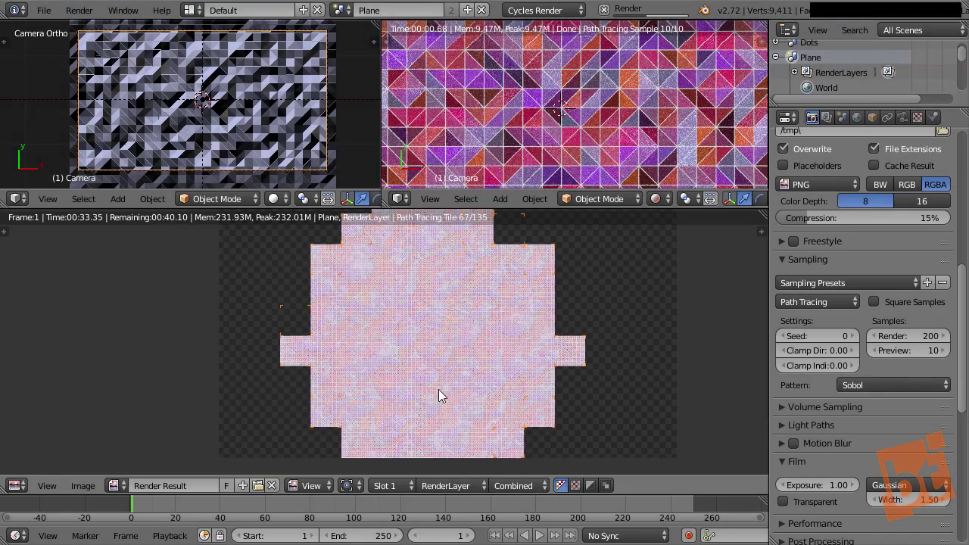
pyautogui.moveTo(331, 385); pyautogui.dragTo(336, 366, button='middle')
pyautogui.scroll(3, 336, 367)
pyautogui.moveTo(713, 376); pyautogui.dragTo(580, 389, button='middle')
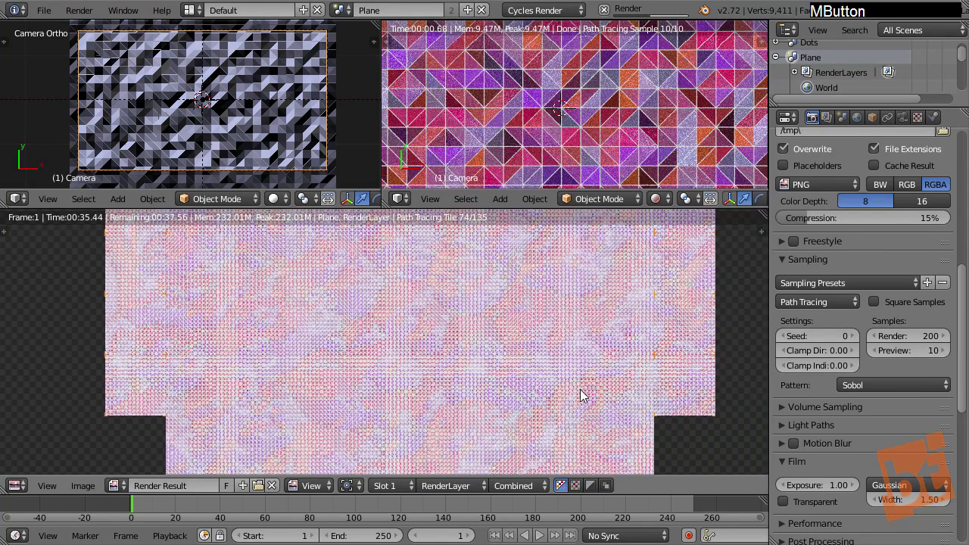
pyautogui.scroll(2, 586, 365)
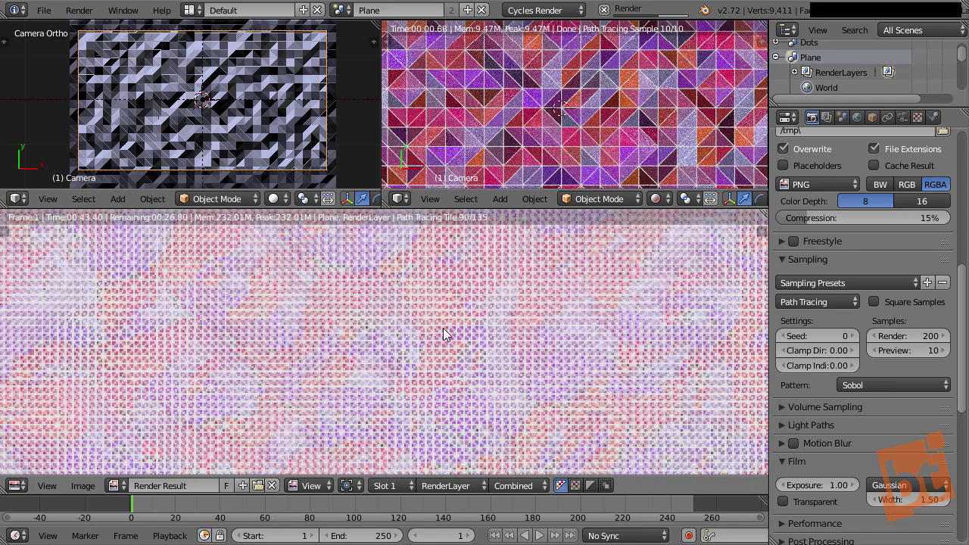
pyautogui.scroll(-2, 492, 354)
pyautogui.scroll(-2, 493, 362)
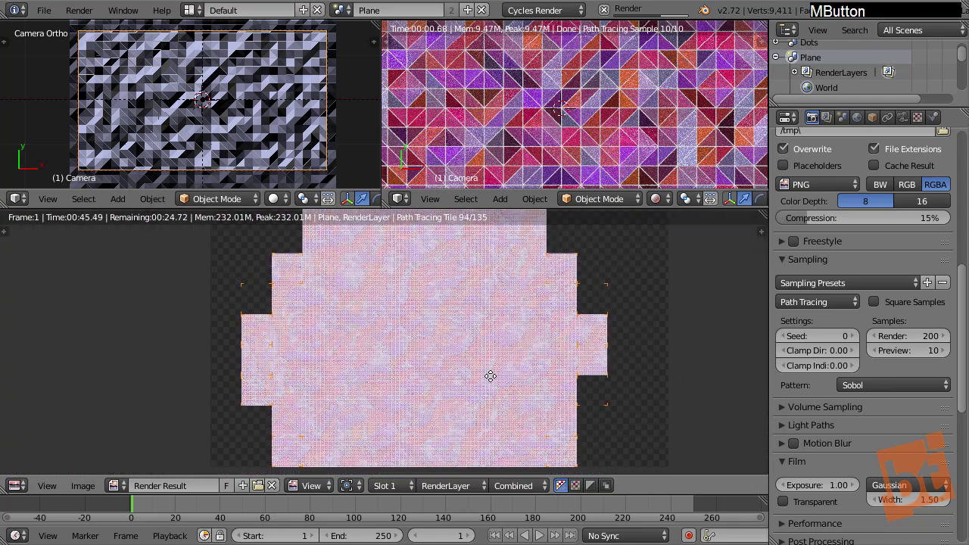
# - Cancel the running render and expand both Subdivision Surface modifiers of the triangle plane object
pyautogui.press('Escape')
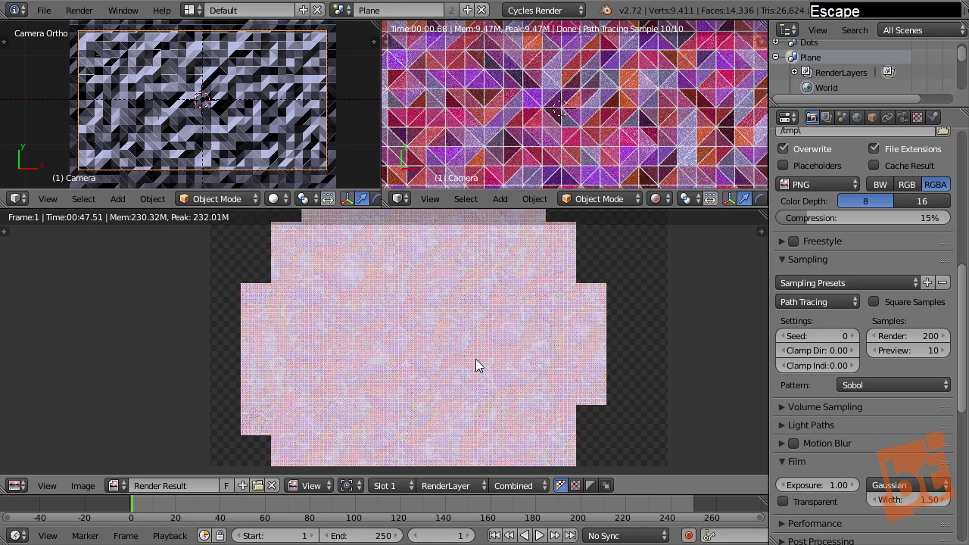
pyautogui.rightClick(279, 136)
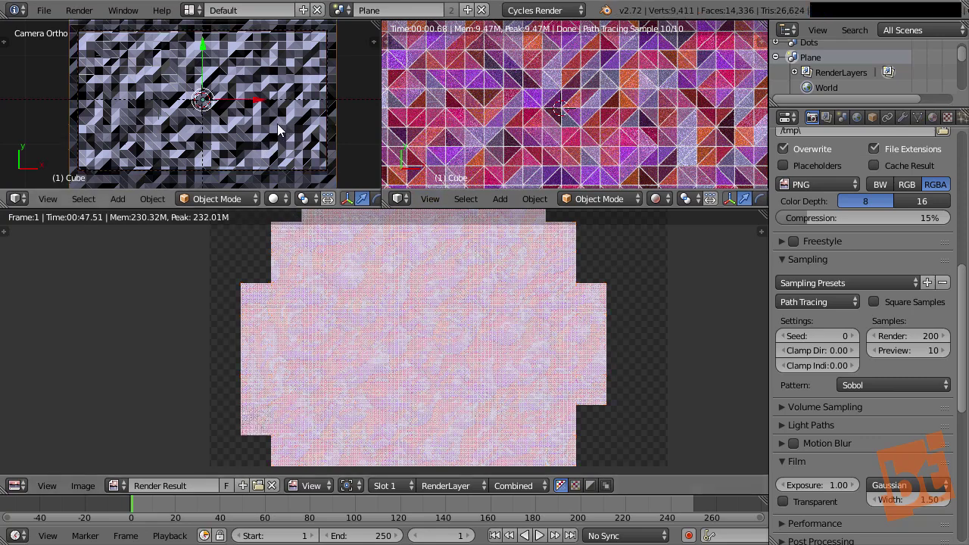
pyautogui.click(903, 117)
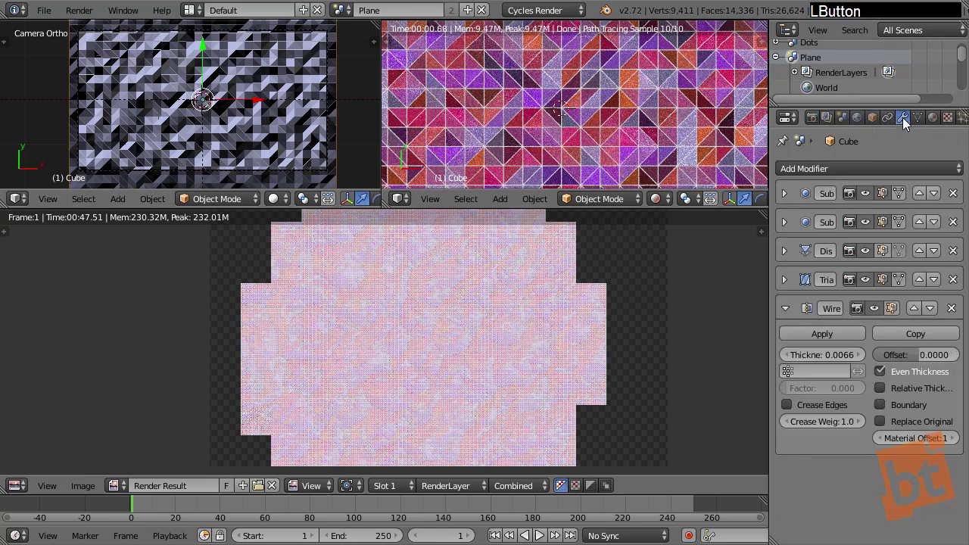
pyautogui.click(783, 195)
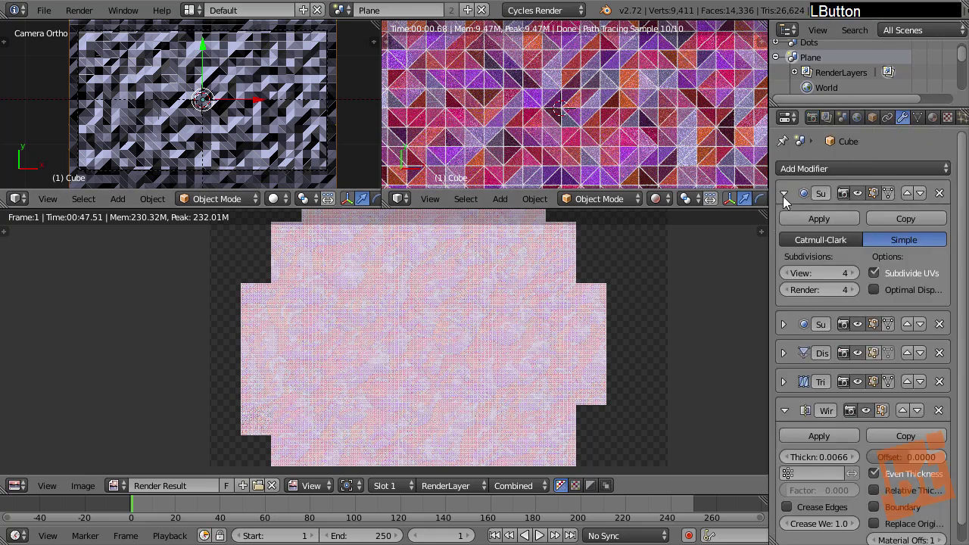
pyautogui.click(782, 324)
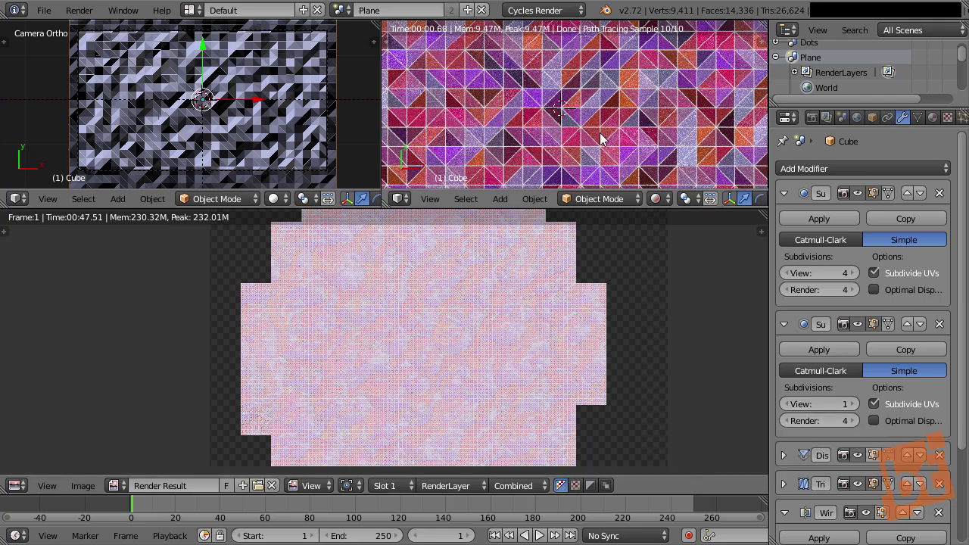
# - Preview the second Subdivision Surface modifier with 3 view subdivisions and return it to 1
pyautogui.click(857, 408)
pyautogui.click(856, 407)
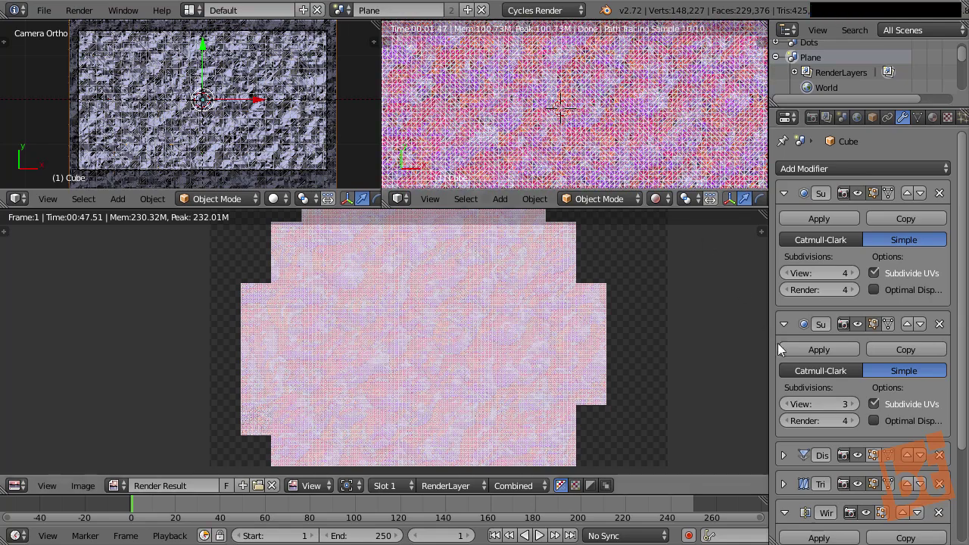
pyautogui.click(785, 402)
pyautogui.click(785, 403)
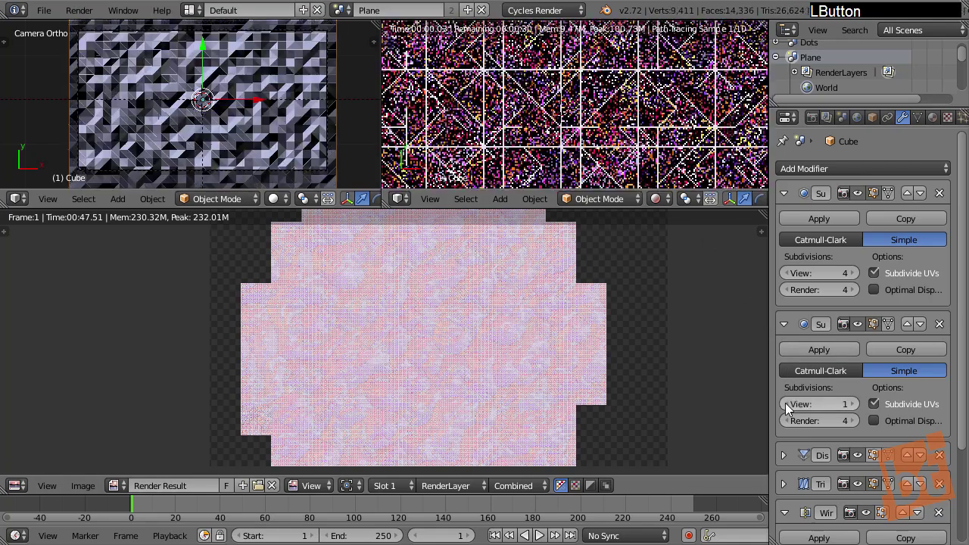
# - Set the second Subdivision Surface modifier's render subdivisions to 1 and collapse both subdivision modifiers
pyautogui.click(786, 421)
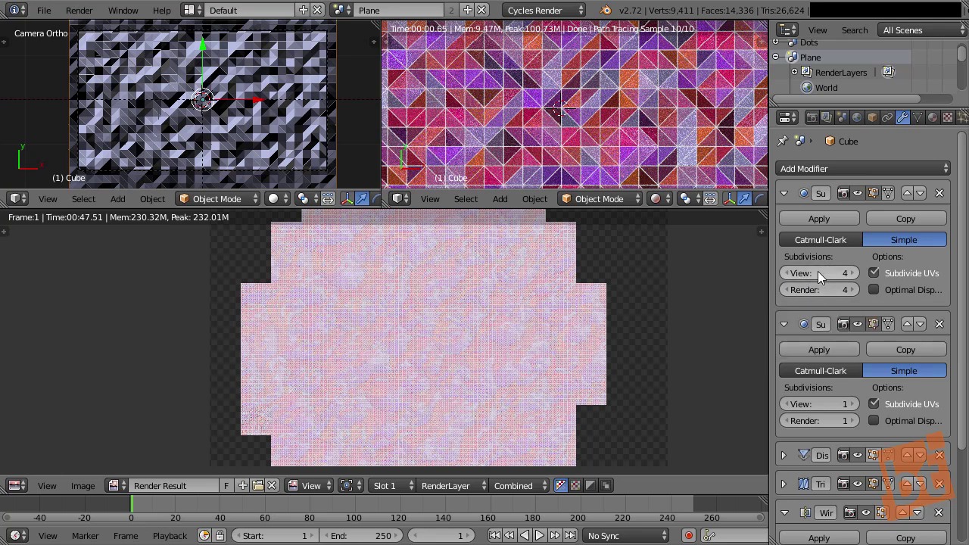
pyautogui.click(783, 193)
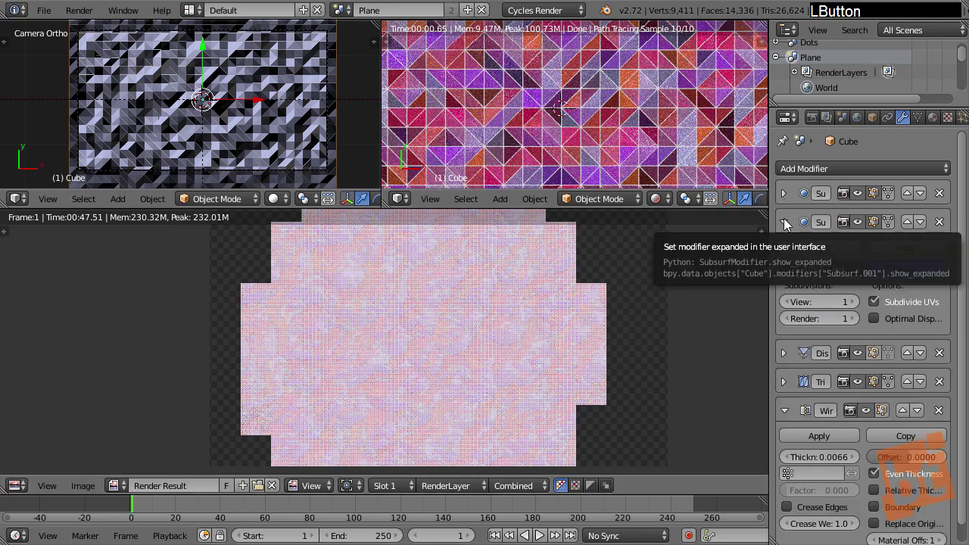
pyautogui.click(784, 220)
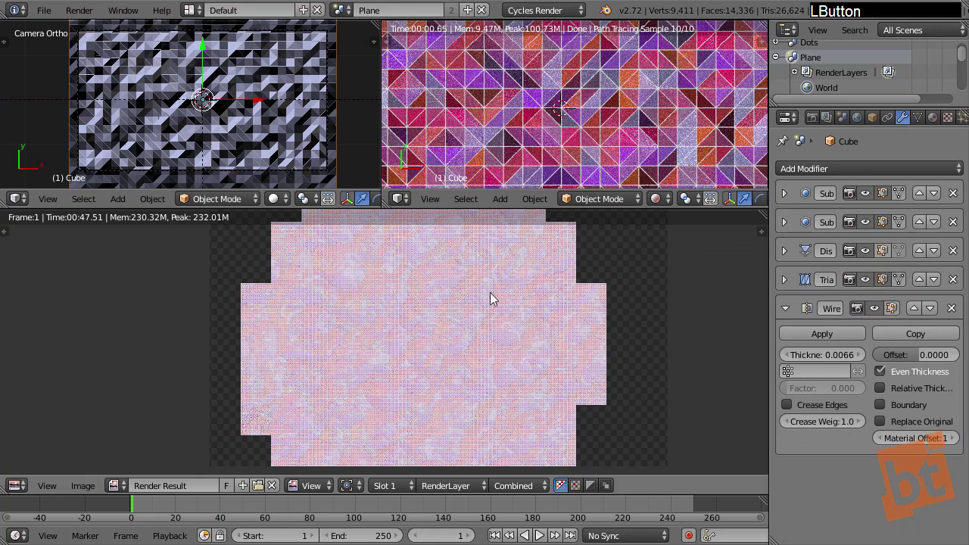
# - Render the current frame of the Plane scene again
pyautogui.press('F12')
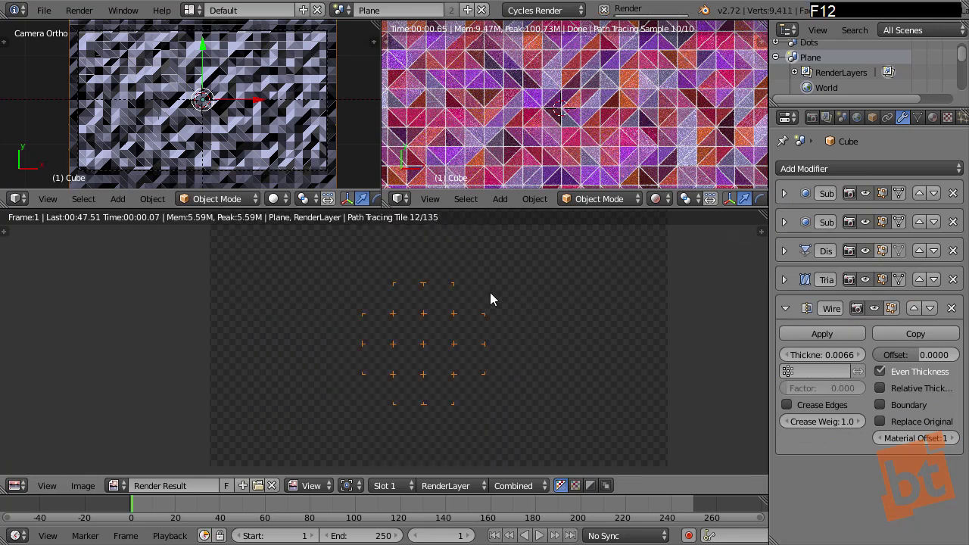
pyautogui.scroll(3, 453, 358)
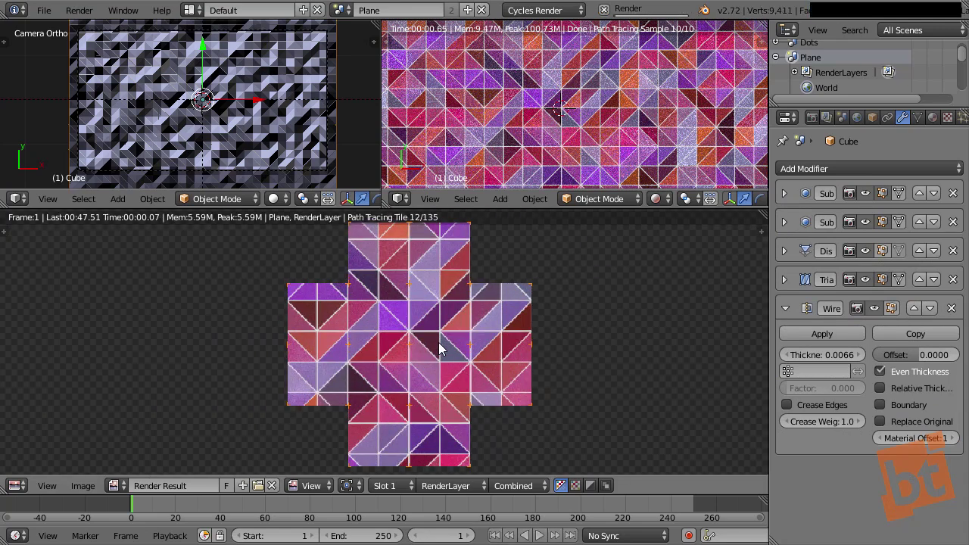
pyautogui.scroll(-2, 402, 340)
pyautogui.scroll(-1, 459, 339)
pyautogui.moveTo(475, 340); pyautogui.dragTo(496, 343, button='middle')
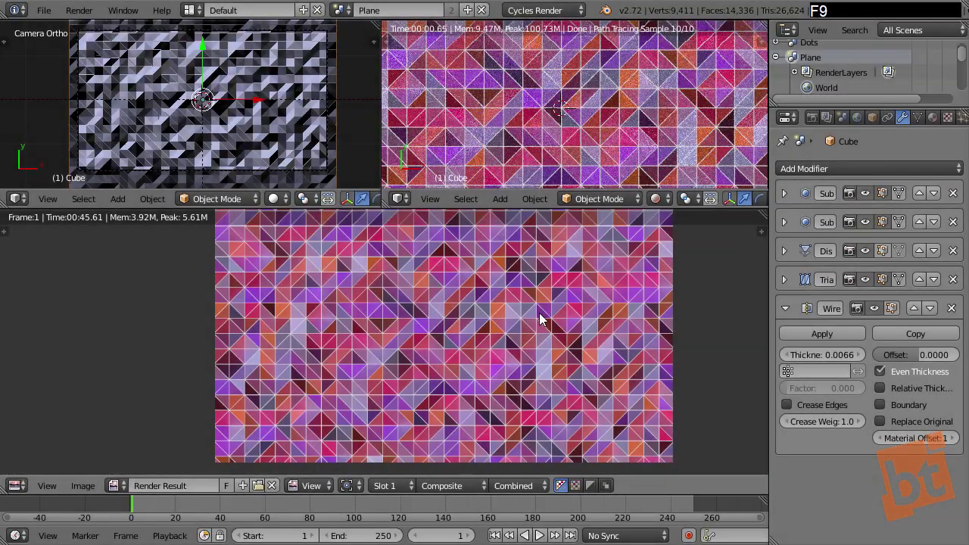
# - Examine the rendered triangles and wireframe lines up close, and return to the compositing nodes
pyautogui.scroll(2, 451, 326)
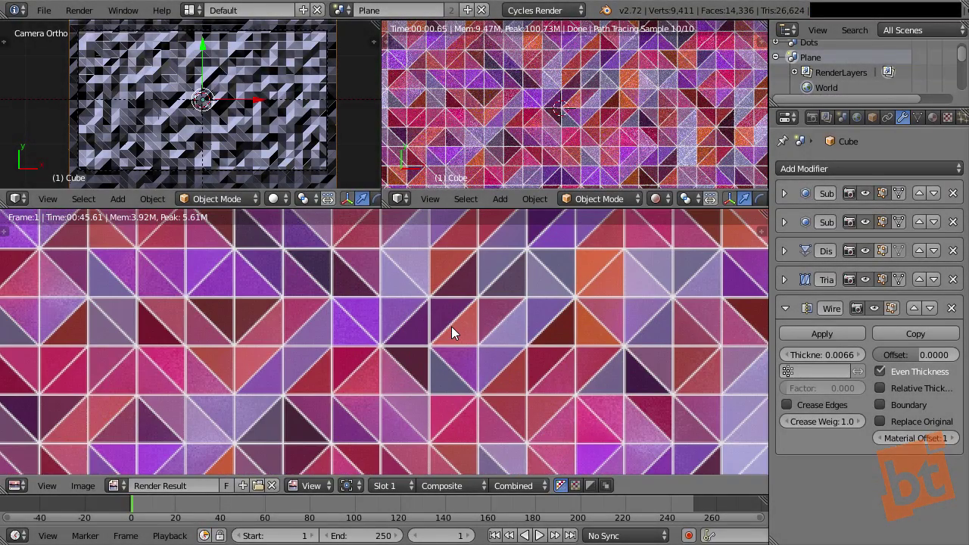
pyautogui.scroll(-1, 453, 327)
pyautogui.moveTo(463, 350); pyautogui.dragTo(423, 325, button='middle')
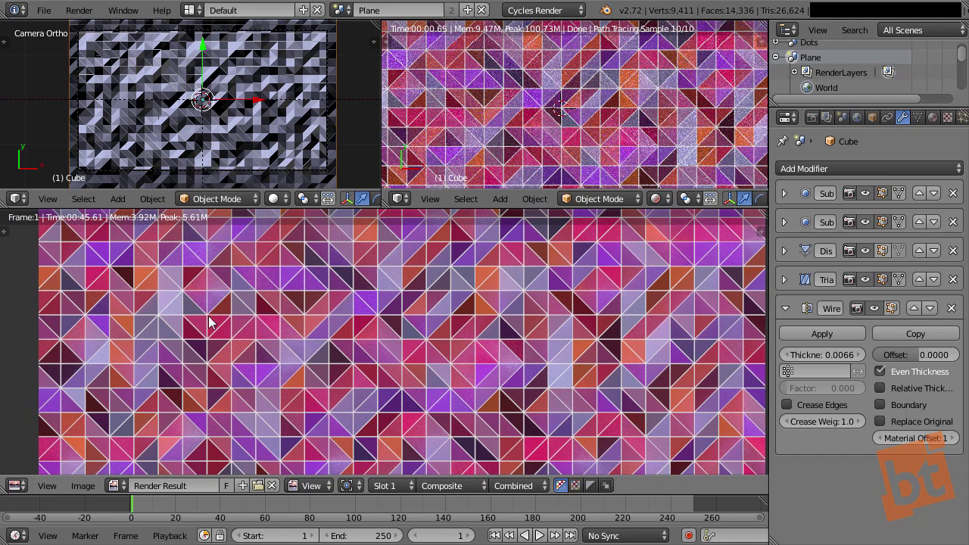
pyautogui.scroll(3, 182, 297)
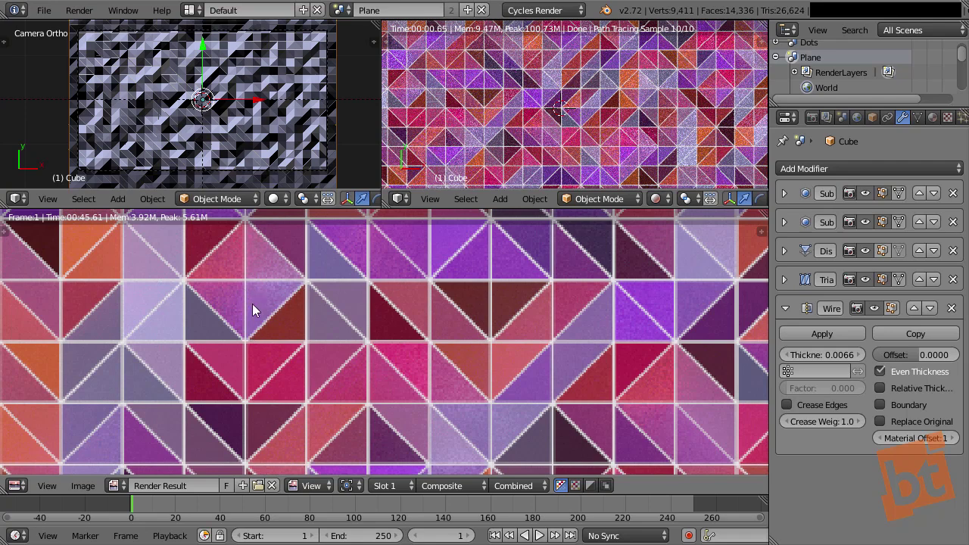
pyautogui.scroll(-4, 288, 326)
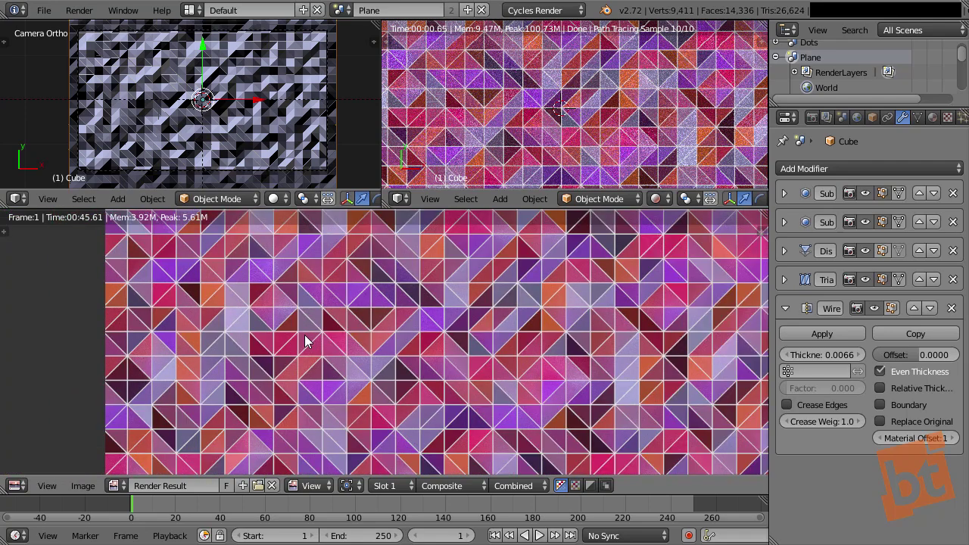
pyautogui.moveTo(306, 341); pyautogui.dragTo(389, 344, button='middle')
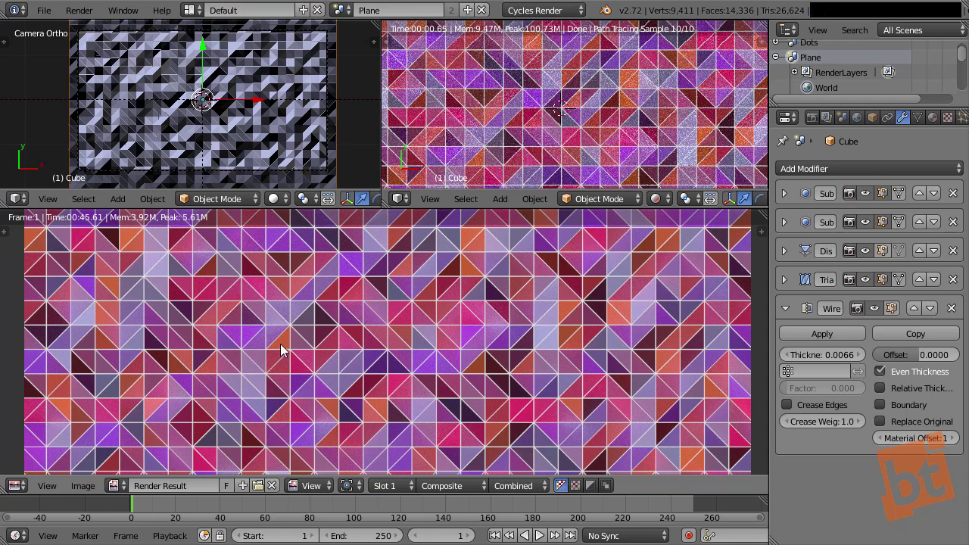
pyautogui.press('Escape')
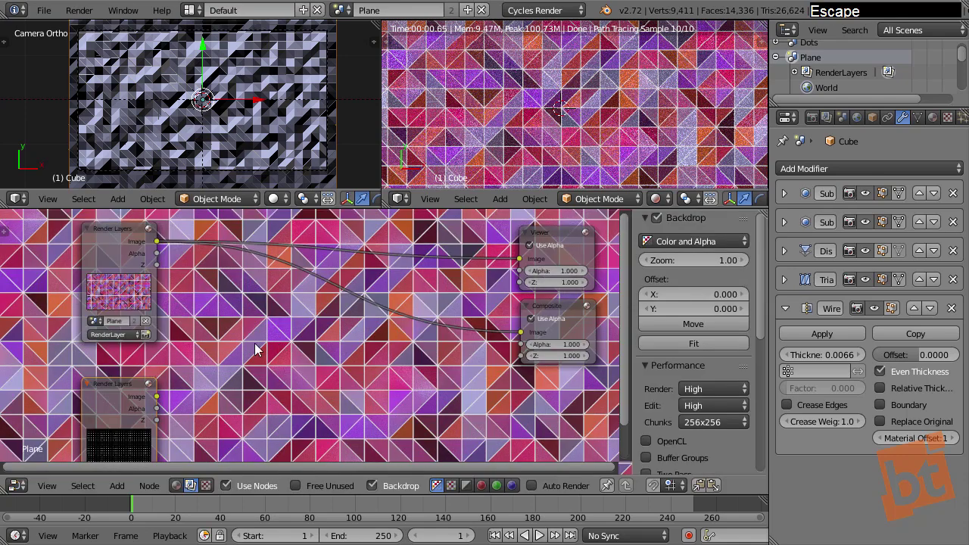
# - Move the Dots render layer node up close beneath the Plane one, and preview it through the Viewer in a maximized node editor
pyautogui.moveTo(255, 350); pyautogui.dragTo(245, 298, button='middle')
pyautogui.moveTo(138, 324); pyautogui.dragTo(140, 299)
pyautogui.moveTo(141, 307); pyautogui.dragTo(133, 372, button='middle')
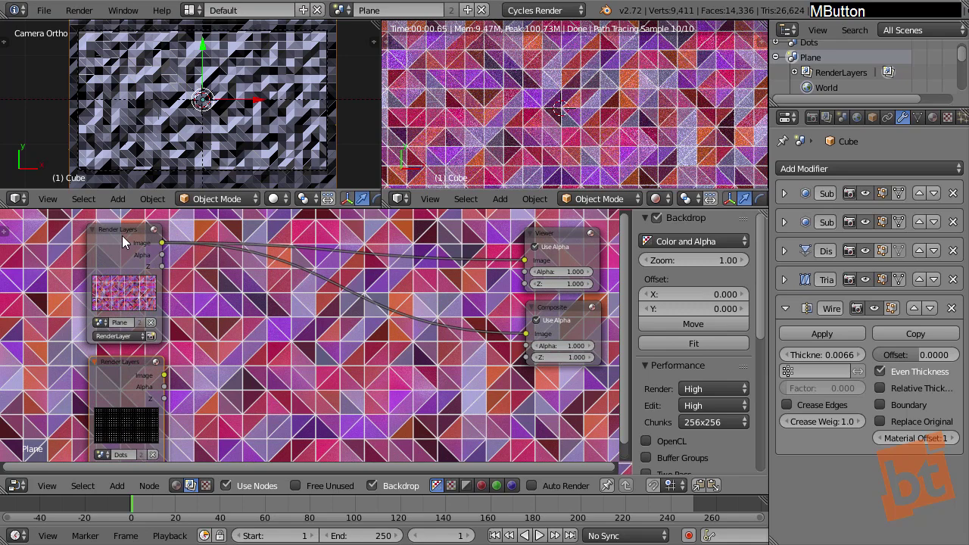
pyautogui.keyDown('ctrl'); pyautogui.keyDown('shift'); pyautogui.click(130, 363); pyautogui.keyUp('shift'); pyautogui.keyUp('ctrl')
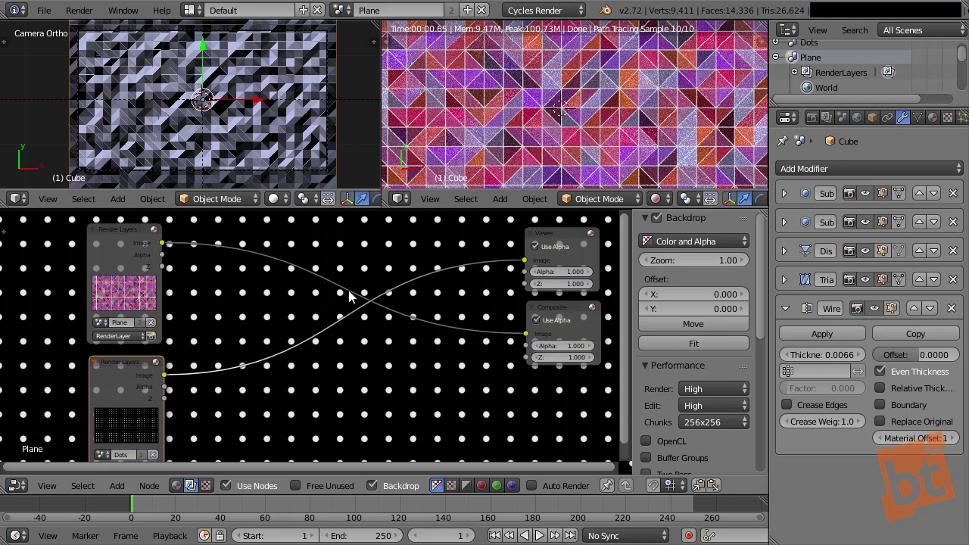
pyautogui.hotkey('shift', 'space')
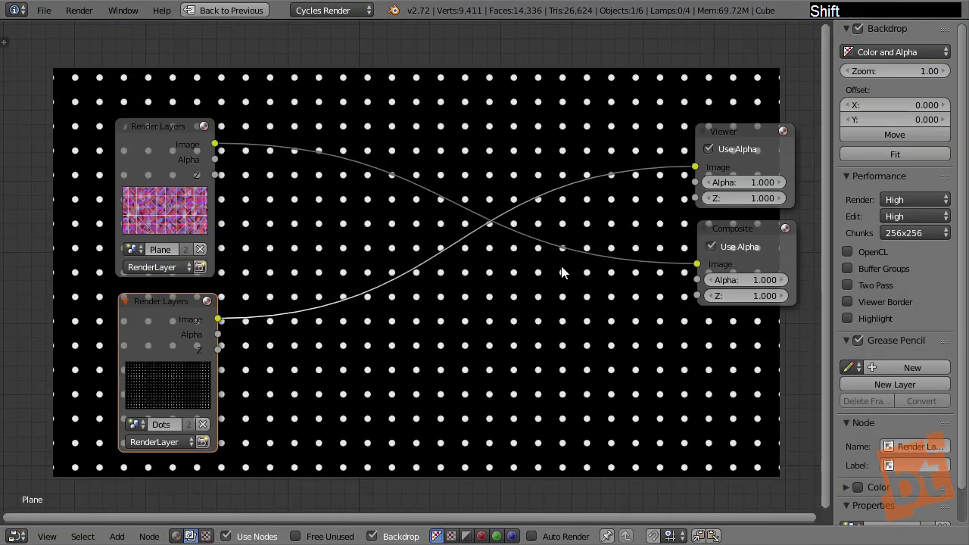
pyautogui.moveTo(479, 288); pyautogui.dragTo(467, 262, button='middle')
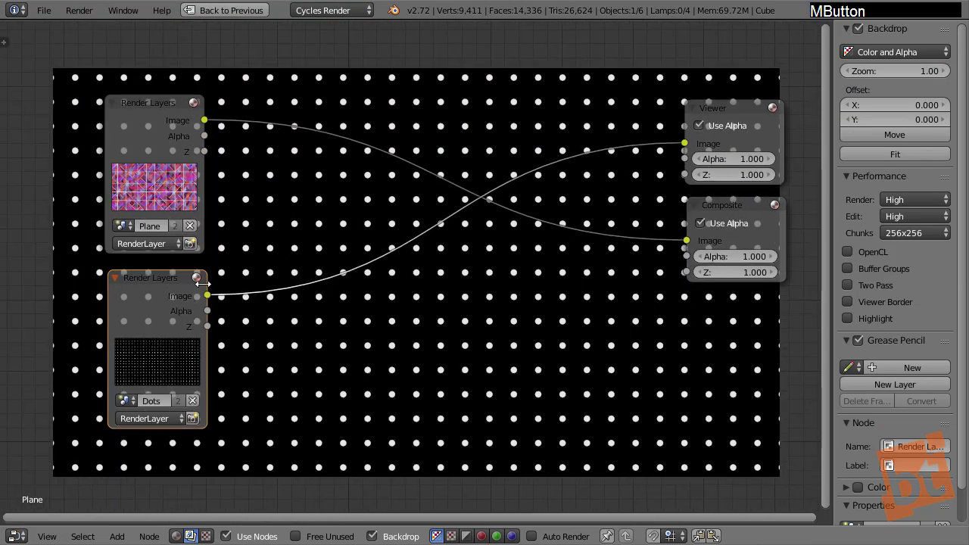
# - Compare the Plane and Dots render layers in the Viewer backdrop, ending on the Plane layer
pyautogui.keyDown('ctrl'); pyautogui.keyDown('shift'); pyautogui.click(150, 104); pyautogui.keyUp('shift'); pyautogui.keyUp('ctrl')
pyautogui.keyDown('ctrl'); pyautogui.keyDown('shift'); pyautogui.click(151, 271); pyautogui.keyUp('shift'); pyautogui.keyUp('ctrl')
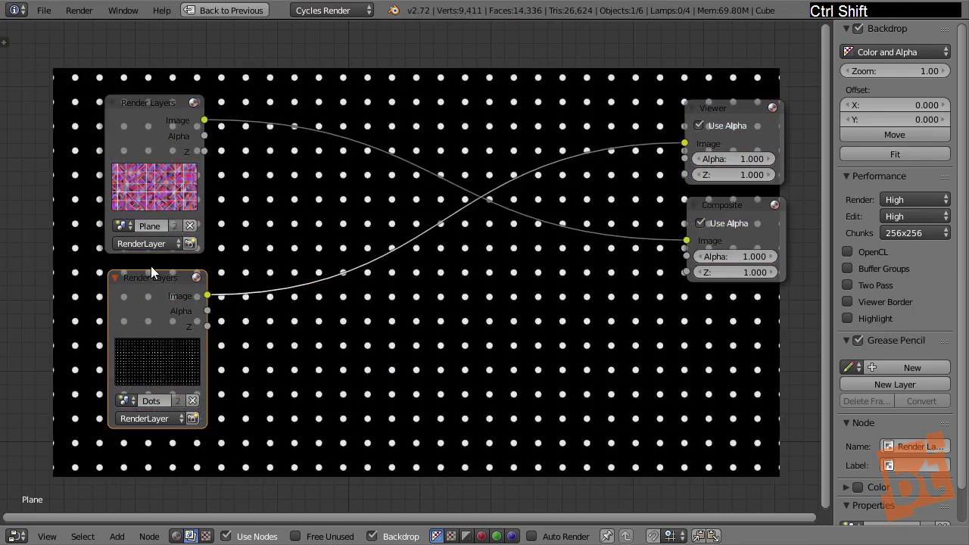
pyautogui.keyDown('ctrl'); pyautogui.keyDown('shift'); pyautogui.click(149, 102); pyautogui.keyUp('shift'); pyautogui.keyUp('ctrl')
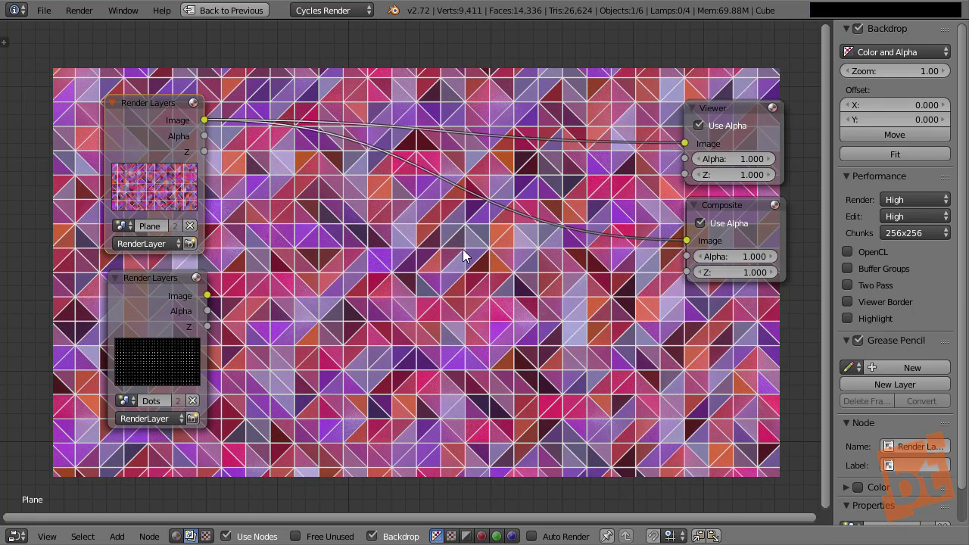
# - Insert a Mix node between the Plane render layer and the Composite output, and connect its result to the Viewer
pyautogui.press('shift')
pyautogui.hotkey('shift', 'a')
pyautogui.moveTo(452, 265)
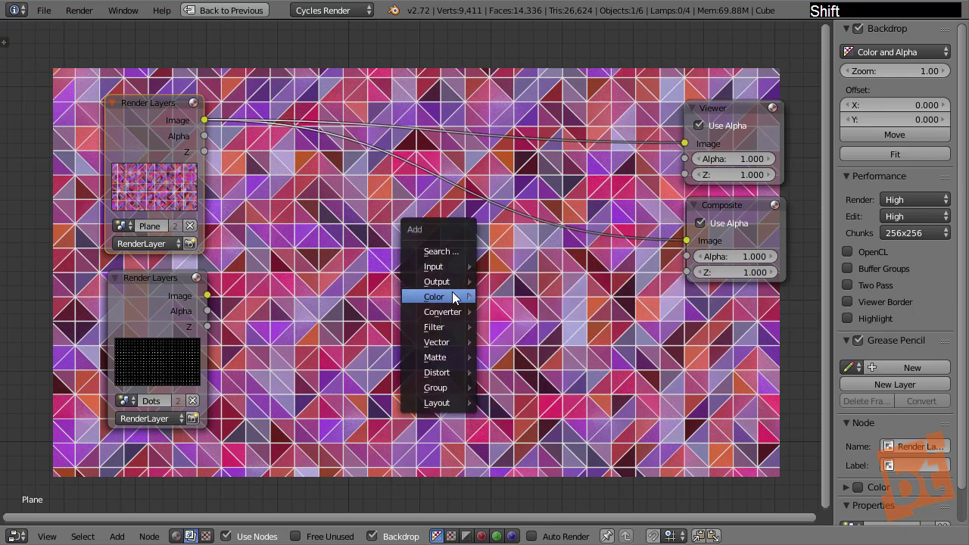
pyautogui.moveTo(452, 292)
pyautogui.click(533, 293)
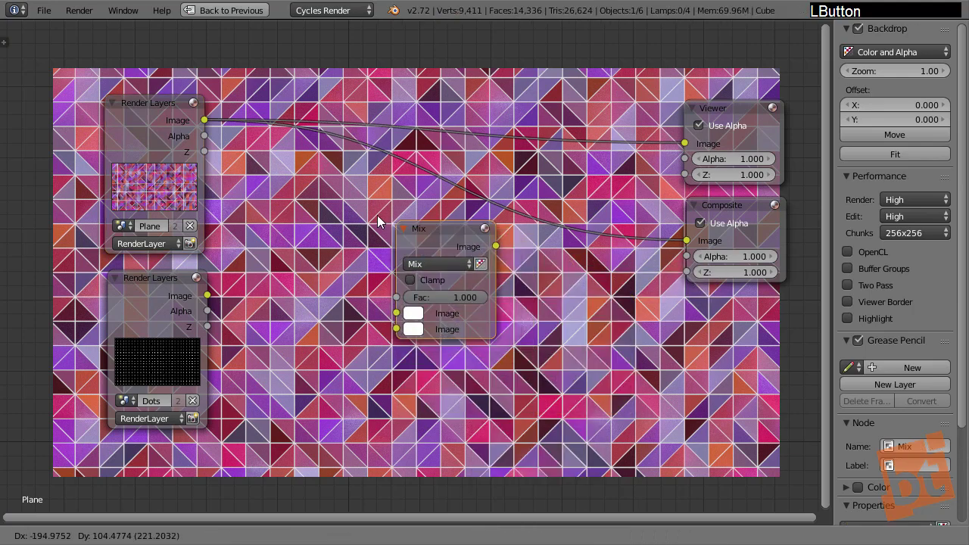
pyautogui.click(391, 193)
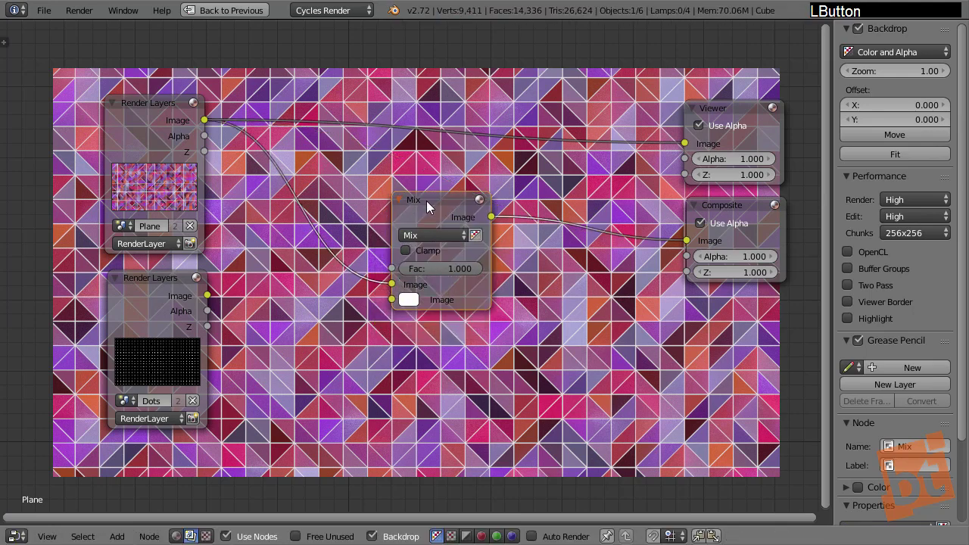
pyautogui.moveTo(427, 200); pyautogui.dragTo(435, 185)
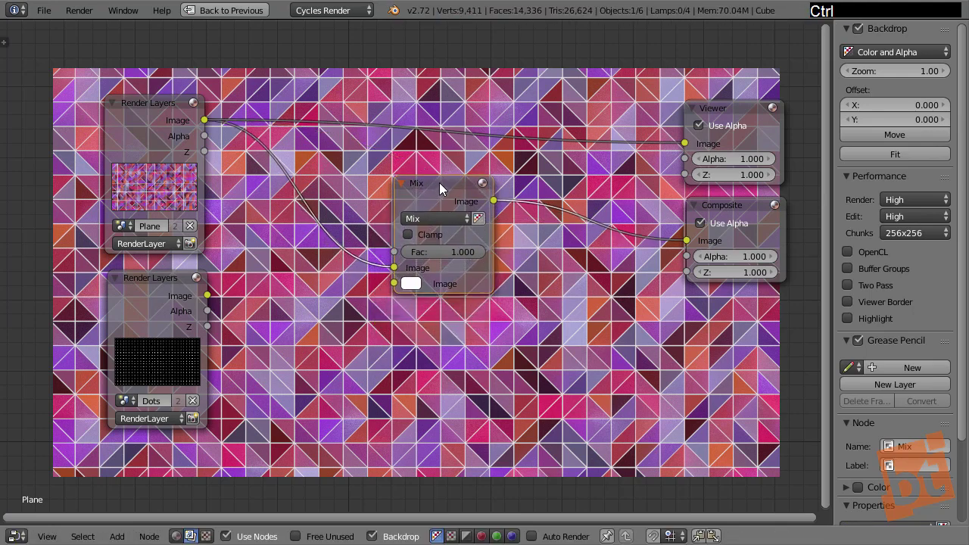
pyautogui.keyDown('ctrl'); pyautogui.keyDown('shift'); pyautogui.click(441, 188); pyautogui.keyUp('shift'); pyautogui.keyUp('ctrl')
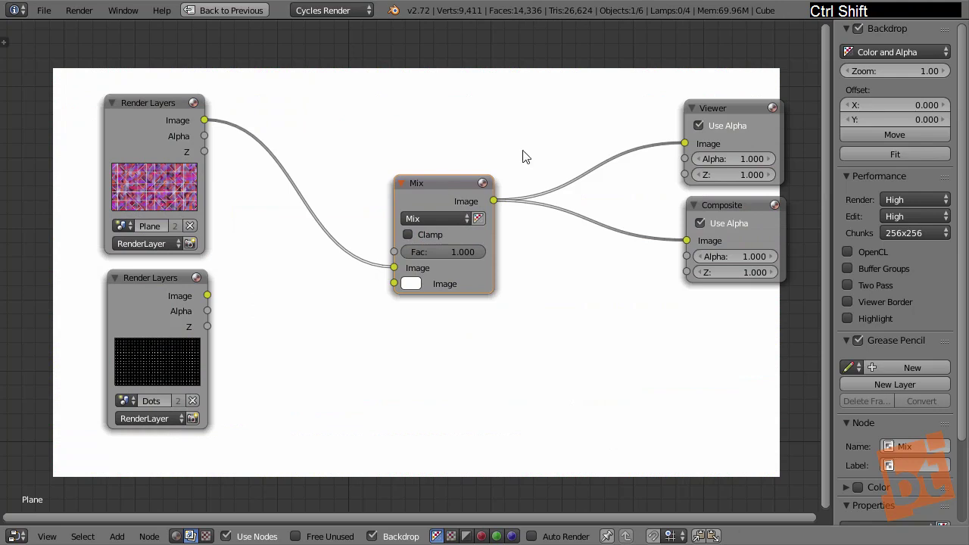
# - Give the Mix node's second image input a light pink color and set the factor to 0.500
pyautogui.click(411, 284)
pyautogui.moveTo(481, 138)
pyautogui.mouseDown()
pyautogui.moveTo(455, 161)
pyautogui.moveTo(460, 130)
pyautogui.moveTo(445, 139)
pyautogui.moveTo(470, 144)
pyautogui.mouseUp()
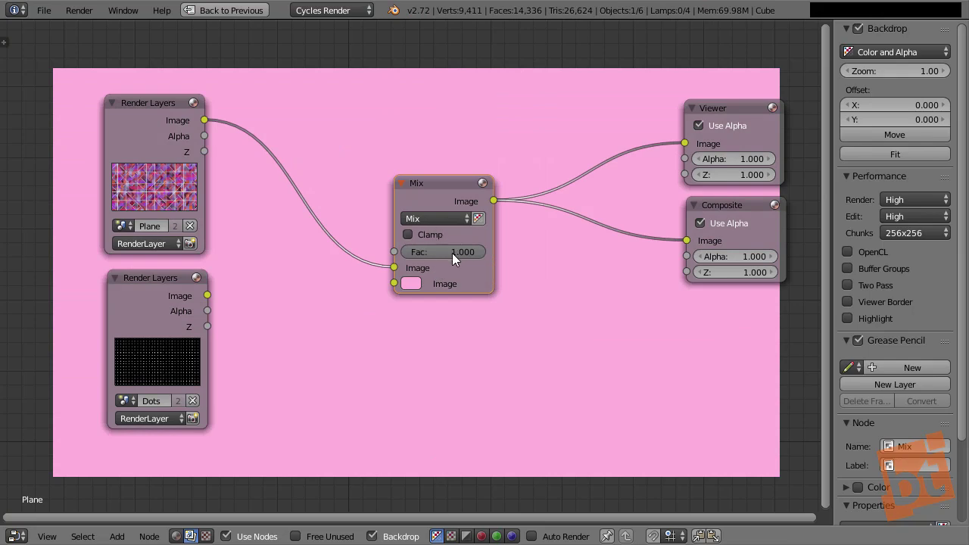
pyautogui.moveTo(483, 253); pyautogui.dragTo(443, 260)
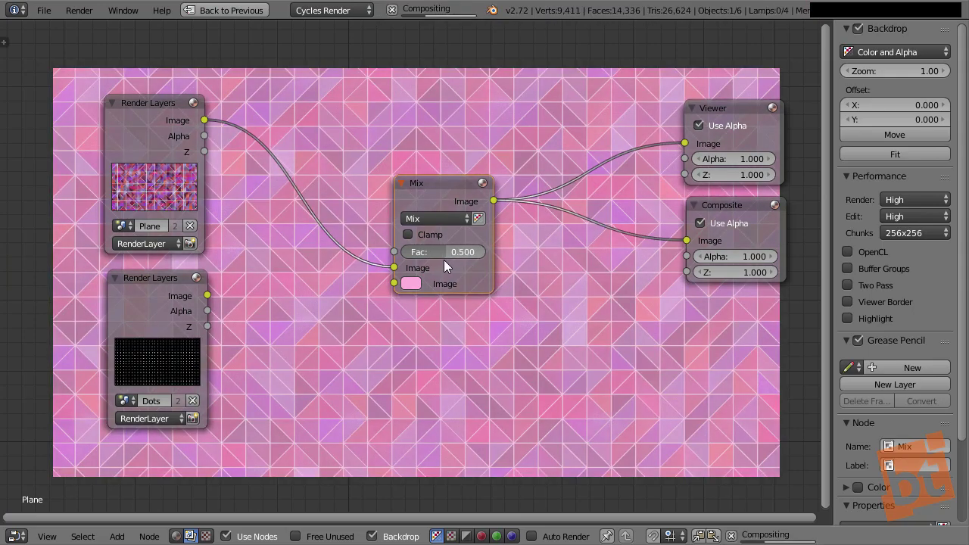
# - Connect the Dots render layer's image to the Mix node's second image input and set the blend type to Add
pyautogui.moveTo(207, 295); pyautogui.dragTo(392, 284)
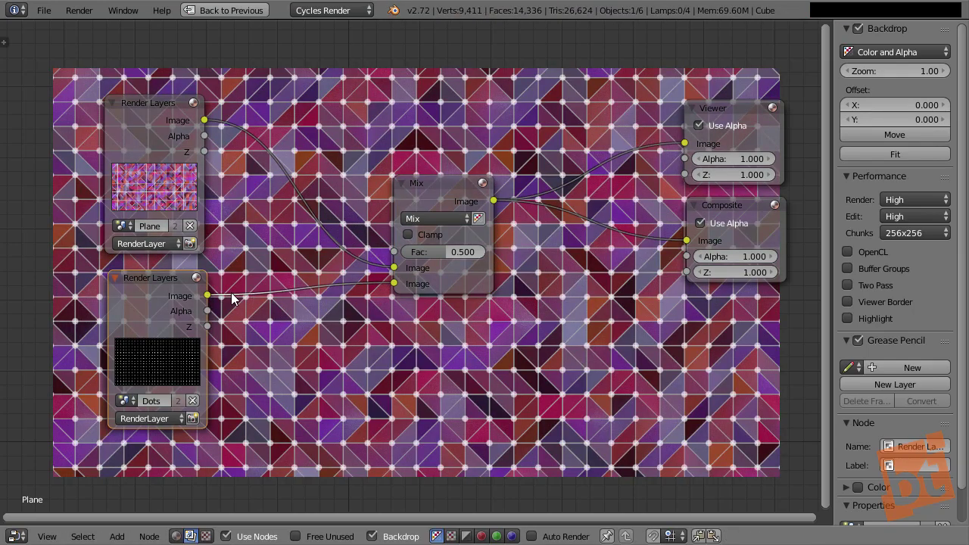
pyautogui.click(437, 215)
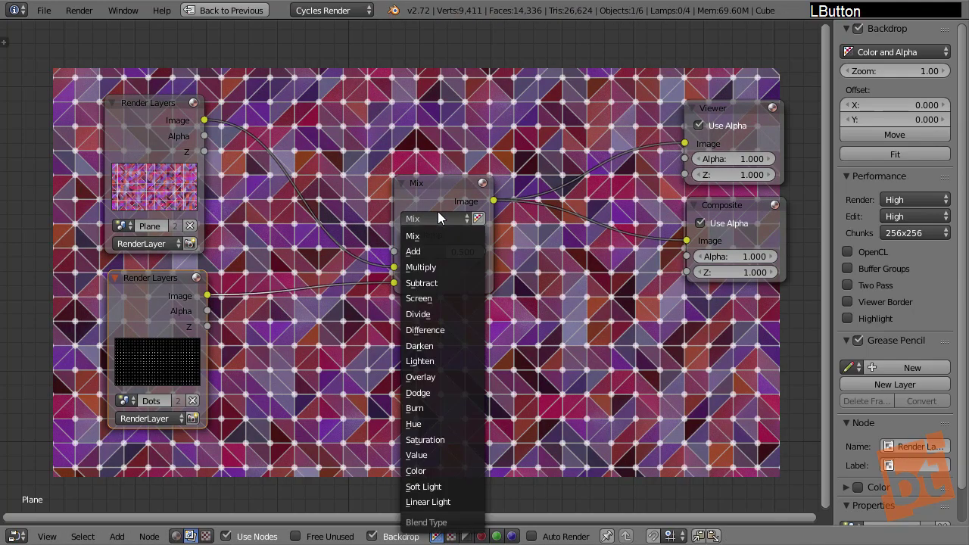
pyautogui.click(438, 250)
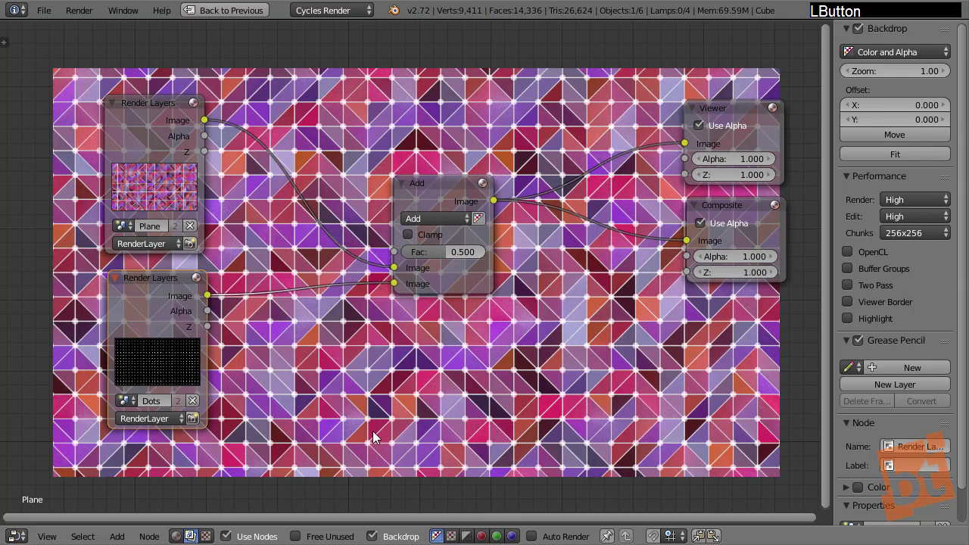
# - Raise the Add node's factor to 1.000
pyautogui.scroll(1, 370, 425)
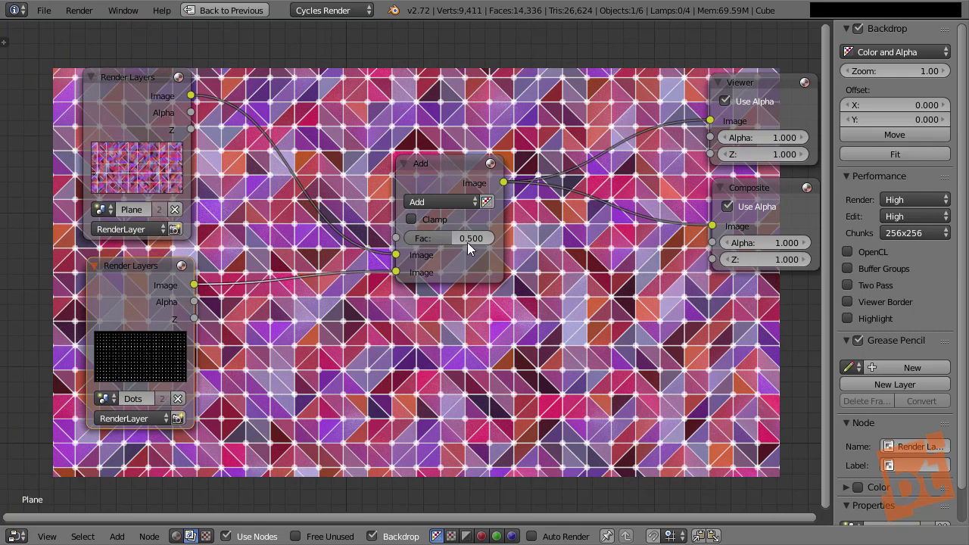
pyautogui.moveTo(462, 238); pyautogui.dragTo(492, 263)
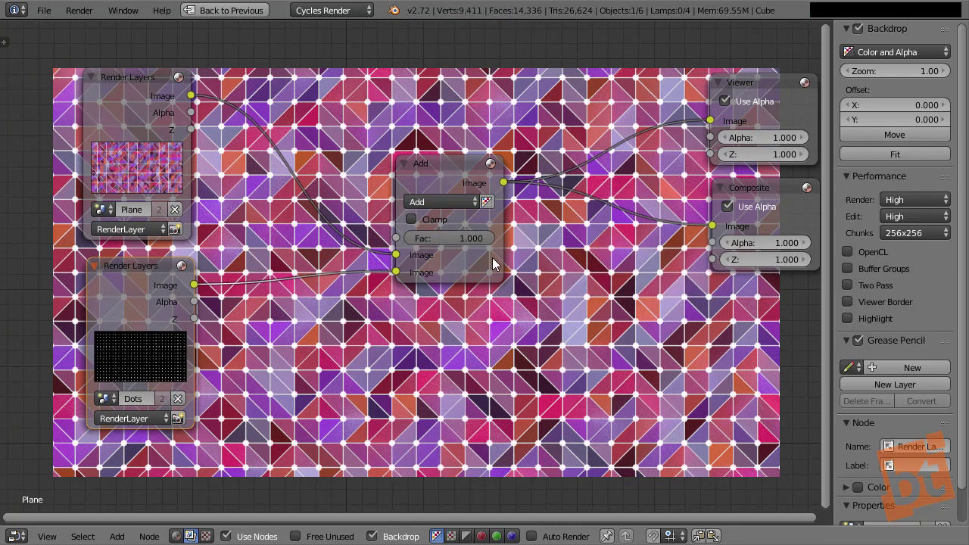
pyautogui.moveTo(404, 392); pyautogui.dragTo(374, 282, button='middle')
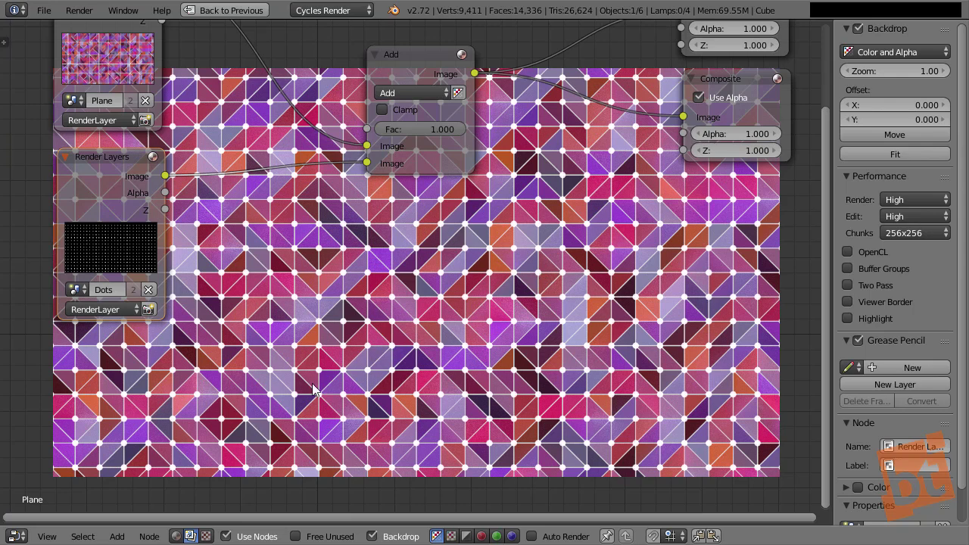
pyautogui.moveTo(316, 391); pyautogui.dragTo(348, 293, button='middle')
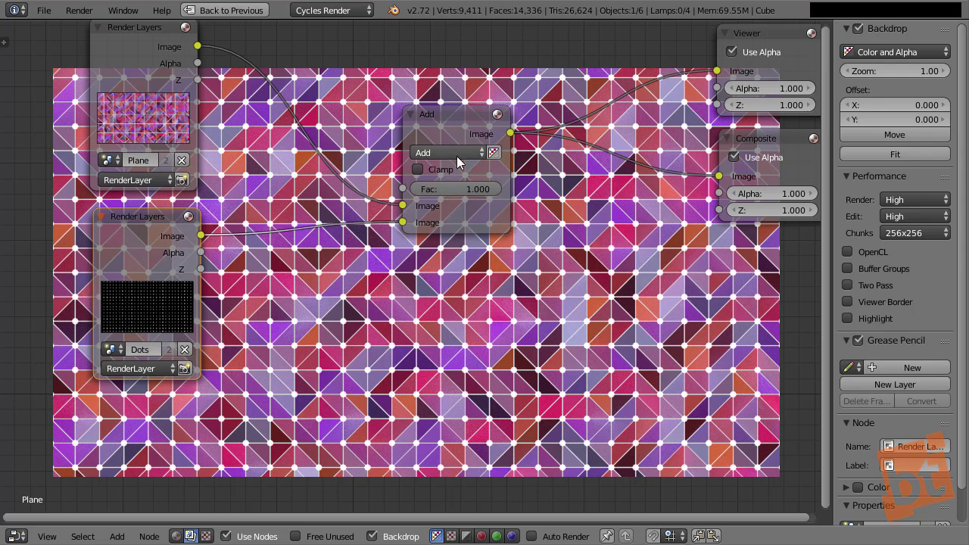
pyautogui.moveTo(218, 284); pyautogui.dragTo(218, 341, button='middle')
pyautogui.moveTo(323, 305); pyautogui.dragTo(322, 303, button='middle')
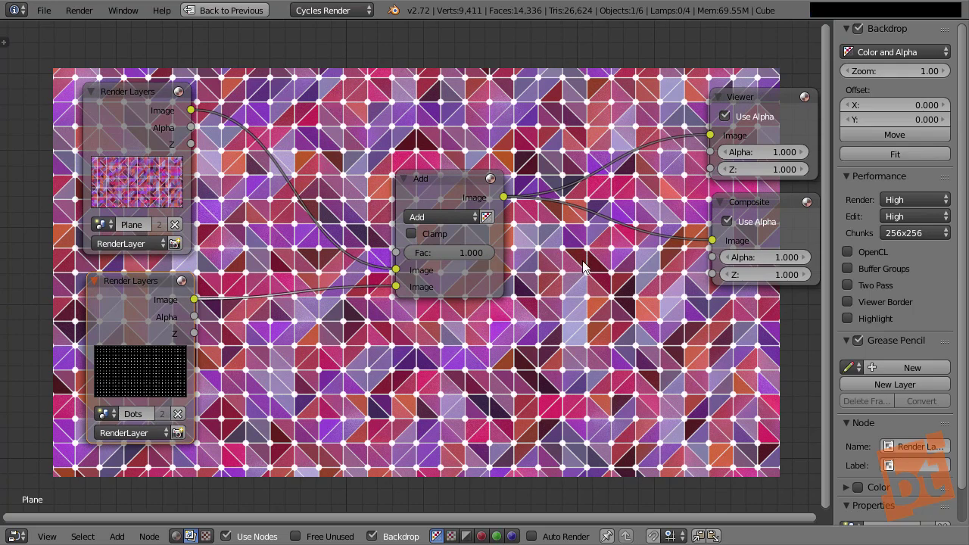
# - Shift the Add node toward the render layers and move the Viewer and Composite nodes farther away, spacing them apart vertically
pyautogui.moveTo(434, 168); pyautogui.dragTo(341, 150)
pyautogui.moveTo(443, 225); pyautogui.dragTo(312, 242, button='middle')
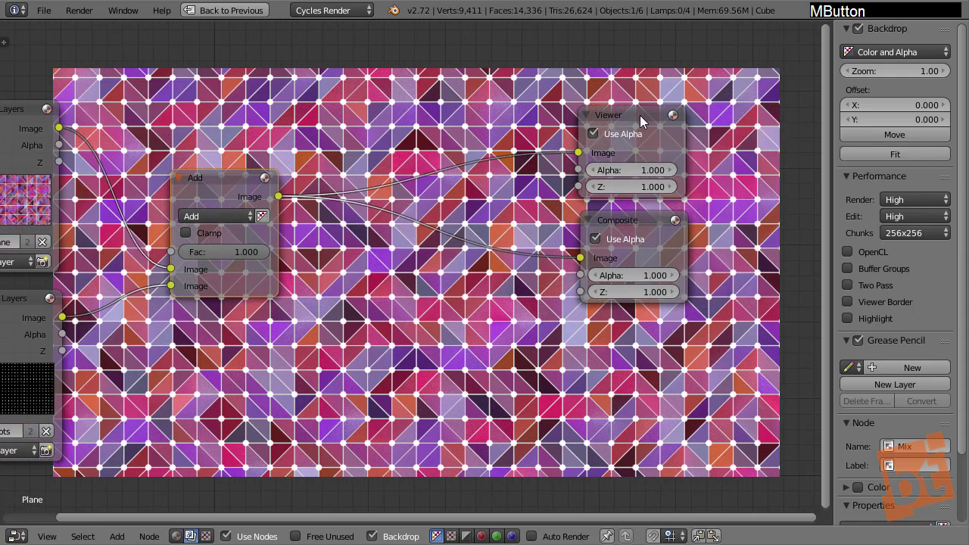
pyautogui.moveTo(639, 115); pyautogui.dragTo(750, 76)
pyautogui.moveTo(638, 223); pyautogui.dragTo(765, 284)
pyautogui.moveTo(740, 262); pyautogui.dragTo(569, 282, button='middle')
pyautogui.scroll(-1, 570, 281)
pyautogui.moveTo(573, 150); pyautogui.dragTo(743, 132)
pyautogui.click(603, 303)
pyautogui.moveTo(640, 305); pyautogui.dragTo(789, 282)
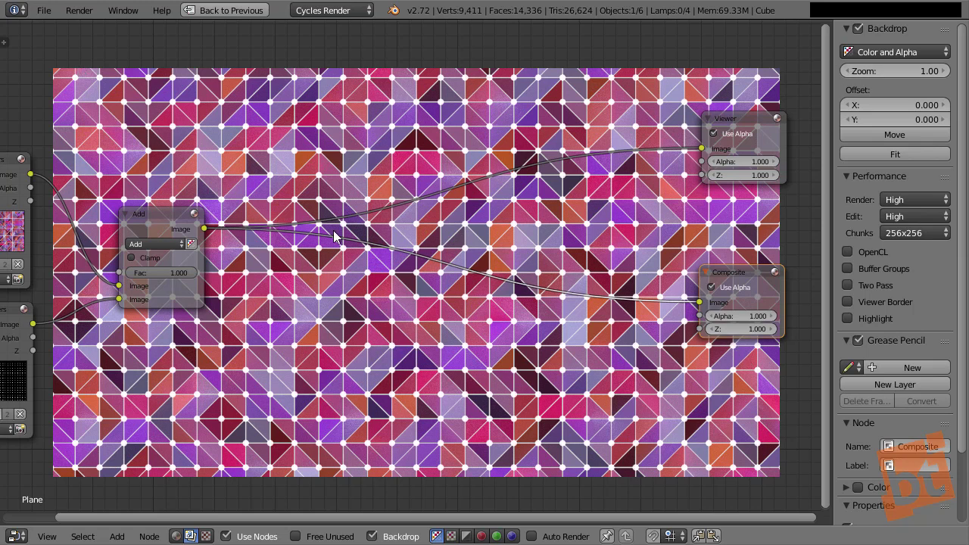
# - Insert a Mix node on the link between the Add node and the Viewer
pyautogui.press('shift')
pyautogui.hotkey('shift', 'a')
pyautogui.moveTo(356, 141)
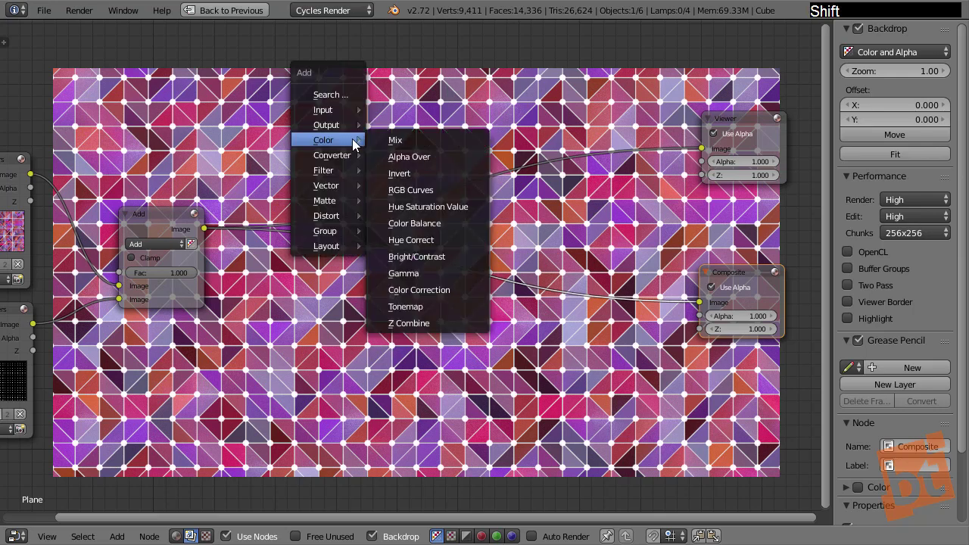
pyautogui.click(421, 141)
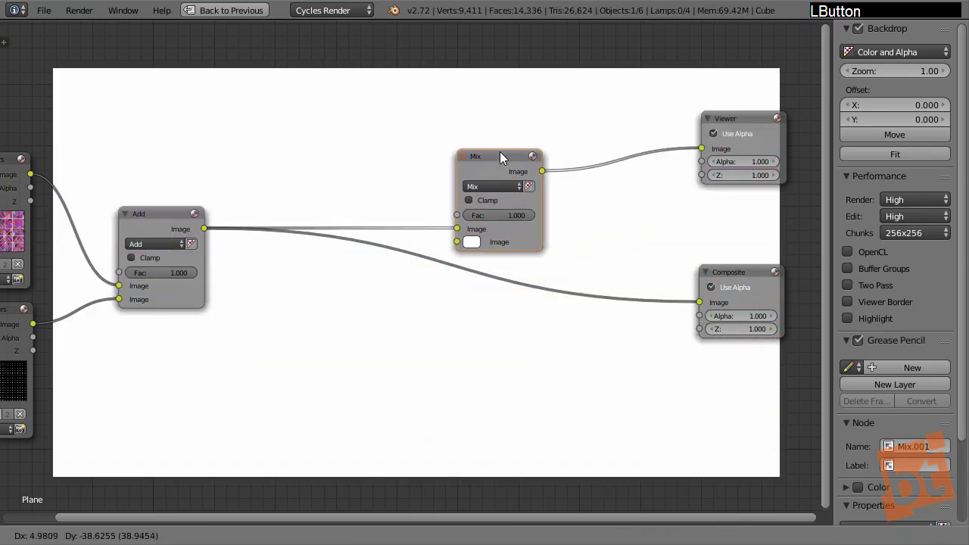
pyautogui.click(500, 156)
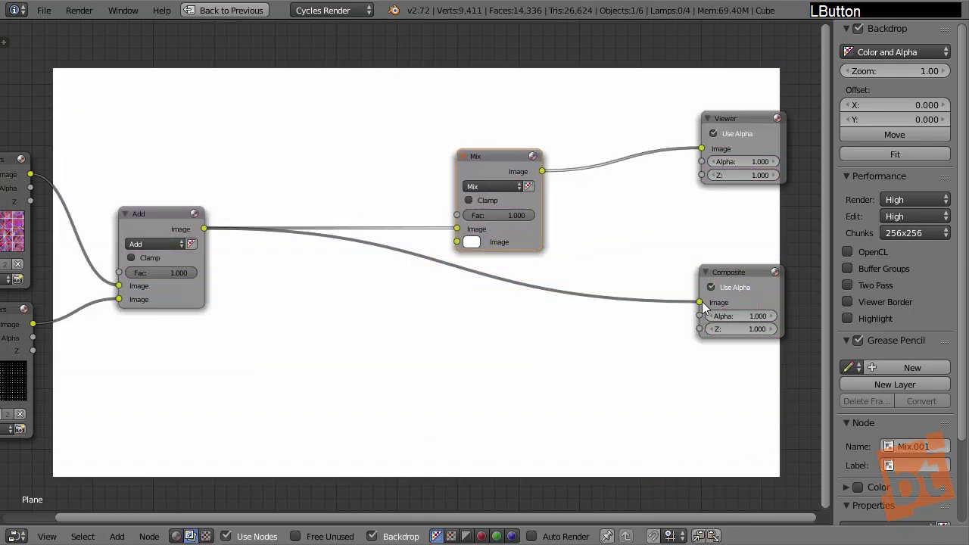
# - Detach the Add node's link from the Composite output and reconnect it
pyautogui.moveTo(701, 301); pyautogui.dragTo(551, 348)
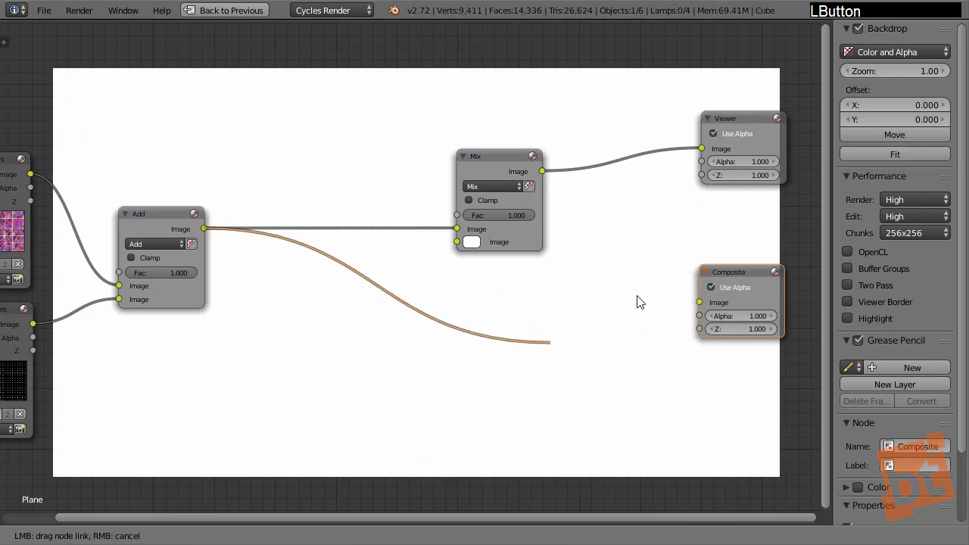
pyautogui.moveTo(637, 301); pyautogui.dragTo(418, 380)
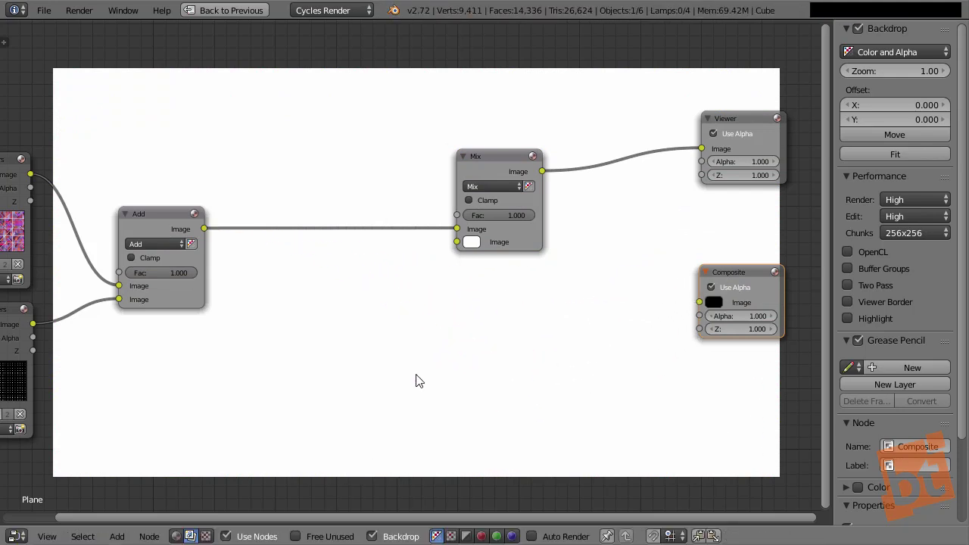
pyautogui.moveTo(210, 234); pyautogui.dragTo(698, 302)
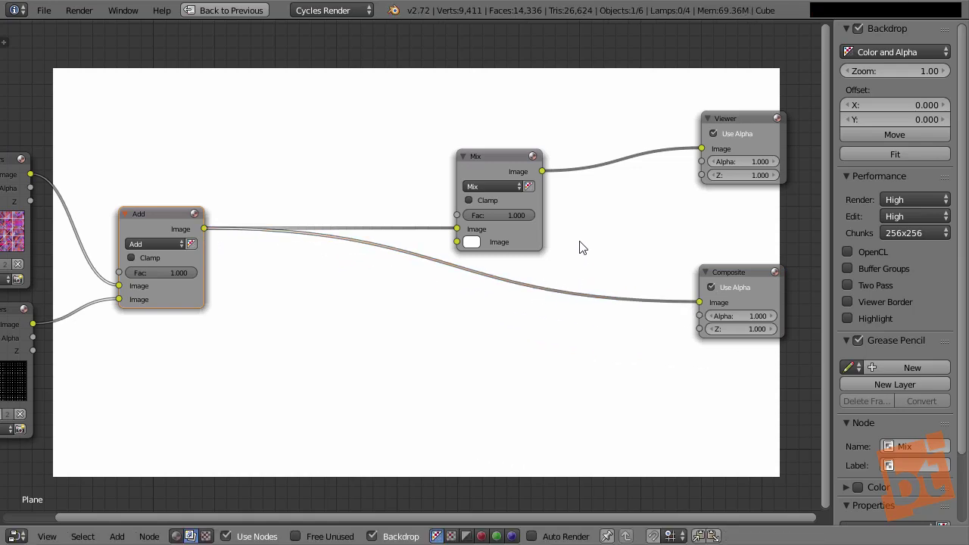
# - Cut the link between the Add node and the Composite output, and move the Mix node slightly lower
pyautogui.press('ctrl')
pyautogui.keyDown('ctrl'); pyautogui.moveTo(591, 237); pyautogui.dragTo(555, 359); pyautogui.keyUp('ctrl')
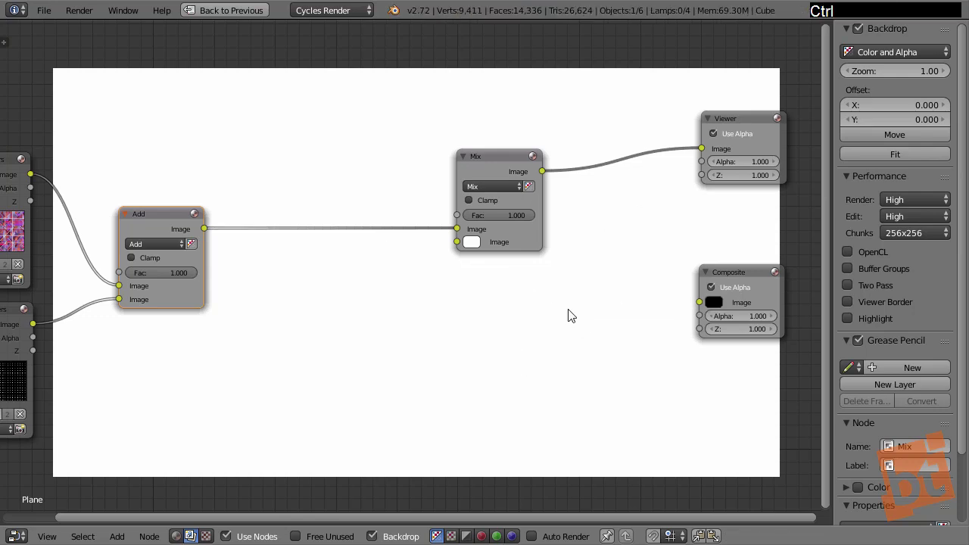
pyautogui.moveTo(492, 153); pyautogui.dragTo(495, 162)
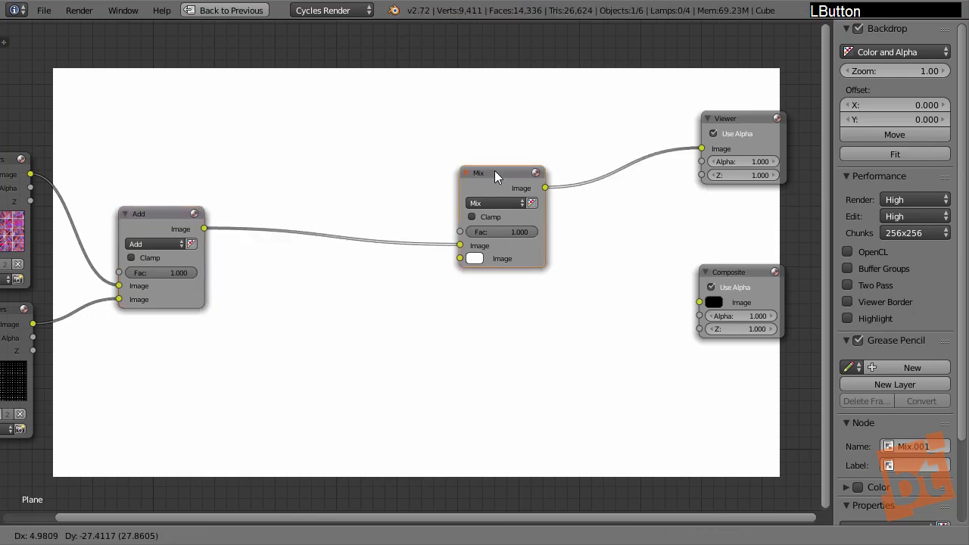
# - Connect the Add node's image to the Mix node's second image input and space the two nodes farther apart
pyautogui.moveTo(397, 223); pyautogui.dragTo(386, 182, button='middle')
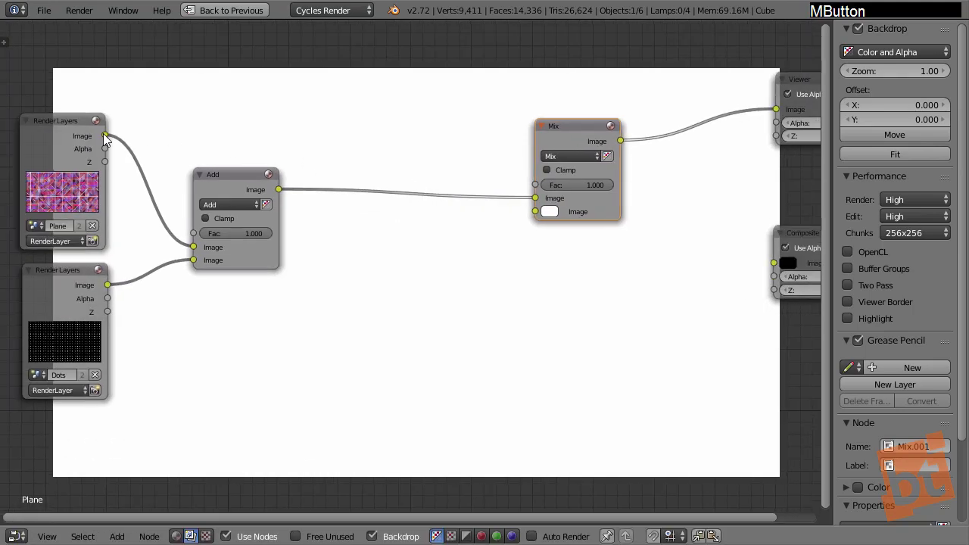
pyautogui.moveTo(104, 137); pyautogui.dragTo(536, 211)
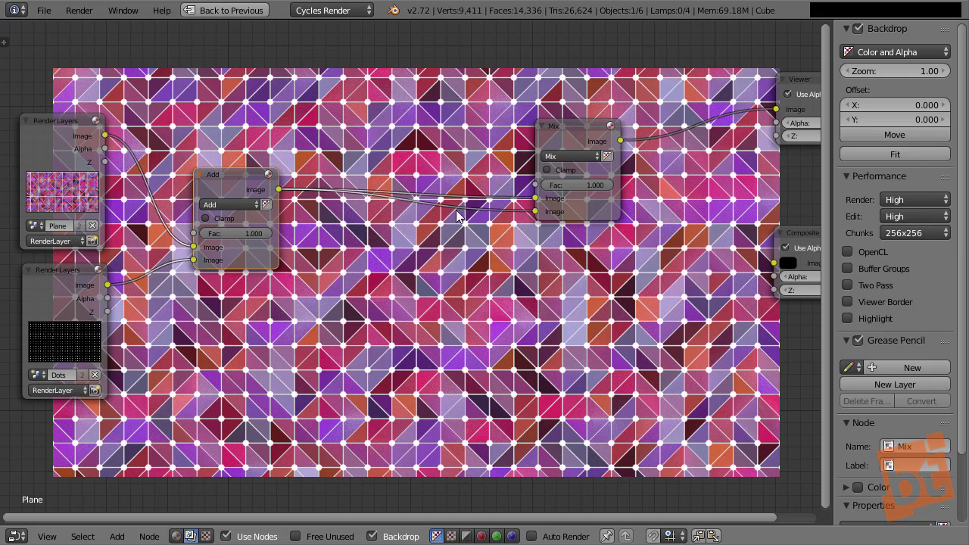
pyautogui.moveTo(231, 187); pyautogui.dragTo(215, 179)
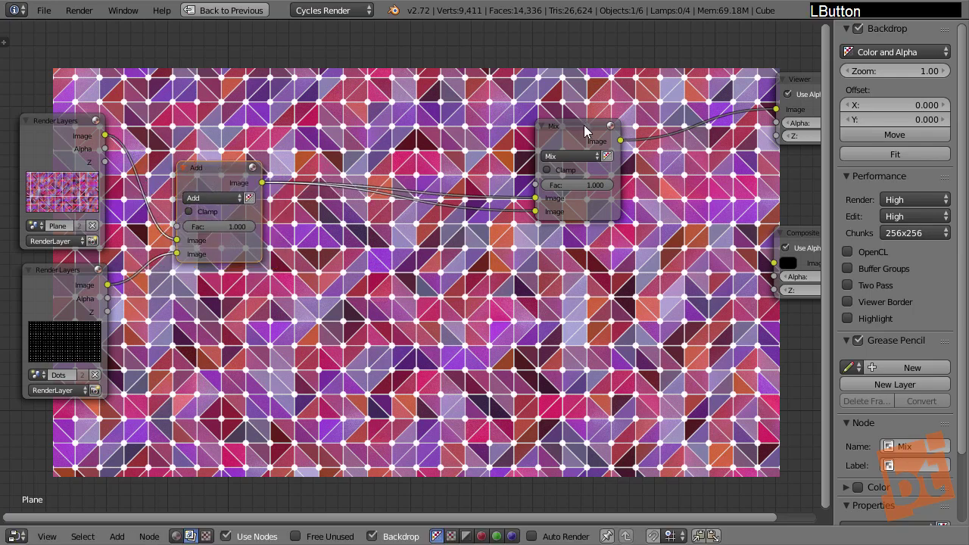
pyautogui.moveTo(585, 127); pyautogui.dragTo(649, 115)
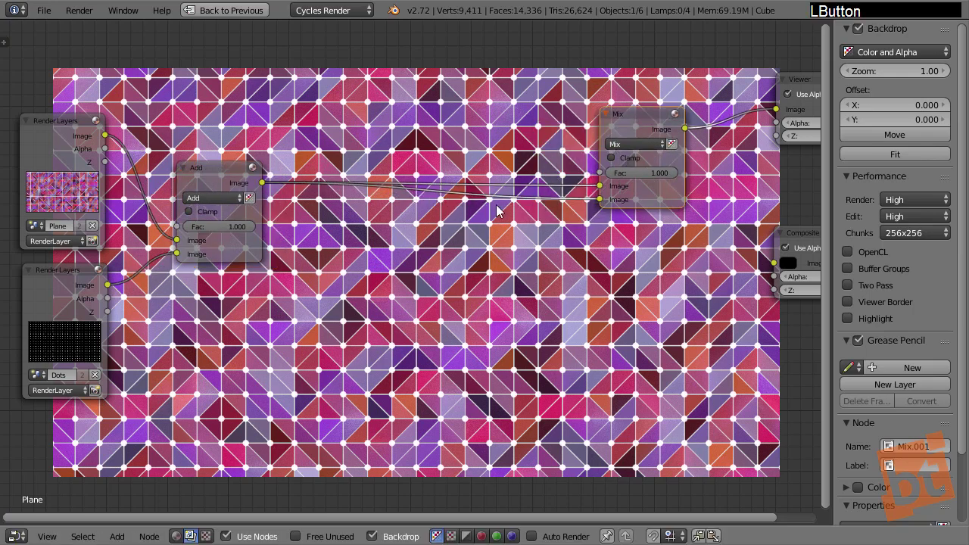
# - Insert a Blur node on the link to the Mix node's second image input and place it below the direct link
pyautogui.hotkey('shift', 'a')
pyautogui.moveTo(459, 113)
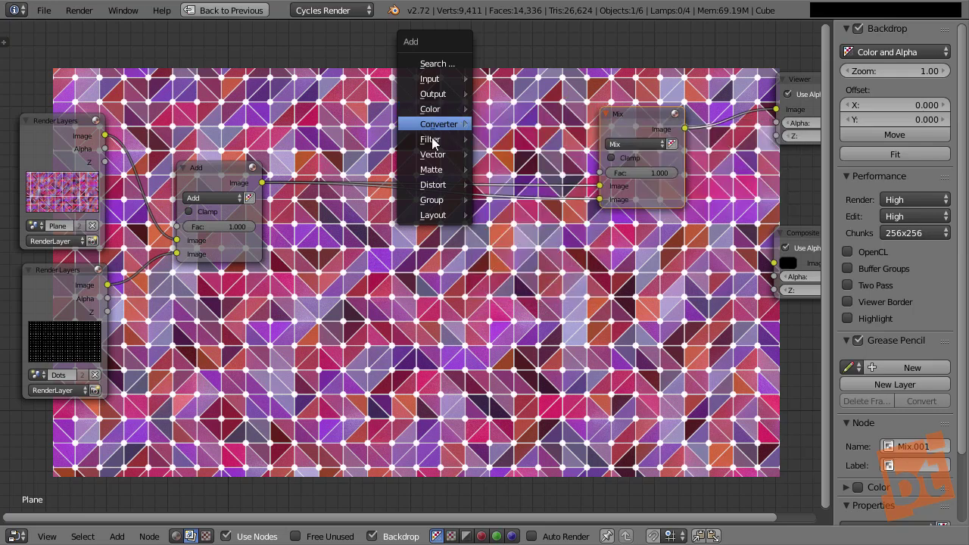
pyautogui.moveTo(432, 143)
pyautogui.click(515, 141)
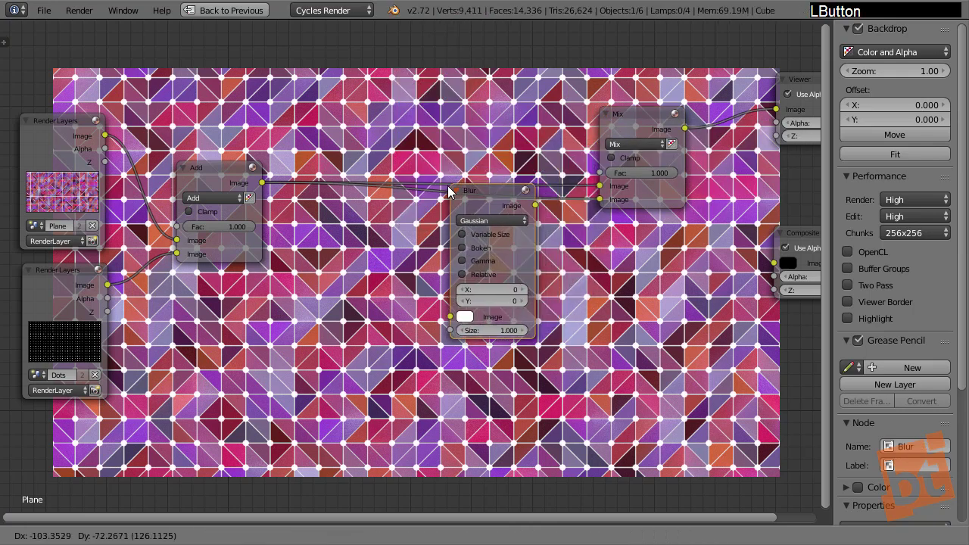
pyautogui.click(457, 197)
pyautogui.moveTo(496, 202); pyautogui.dragTo(431, 259)
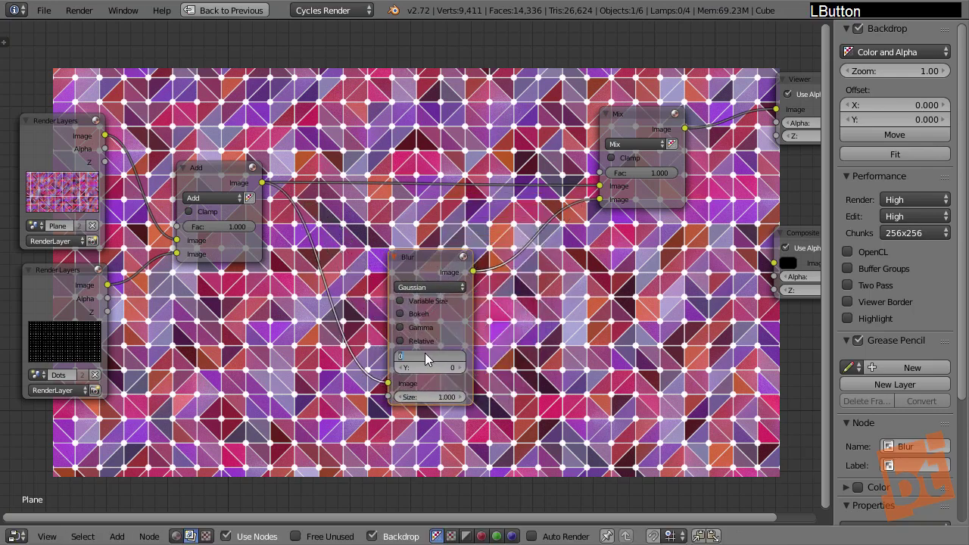
# - Set the Blur node's X and Y sizes to 20
pyautogui.write('20')
pyautogui.press('Tab')
pyautogui.write('20')
pyautogui.press('Return')
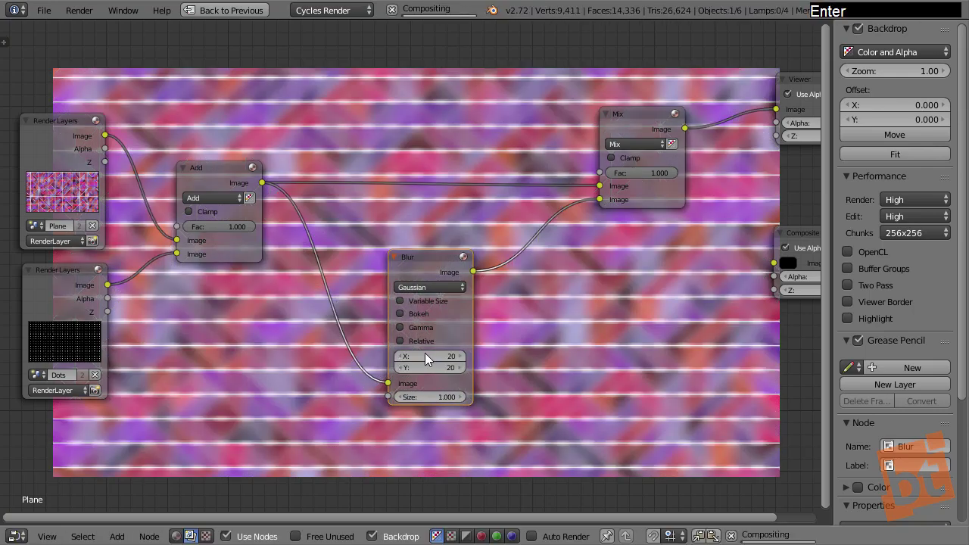
# - Set the Blur node's X and Y sizes to 3
pyautogui.click(425, 356)
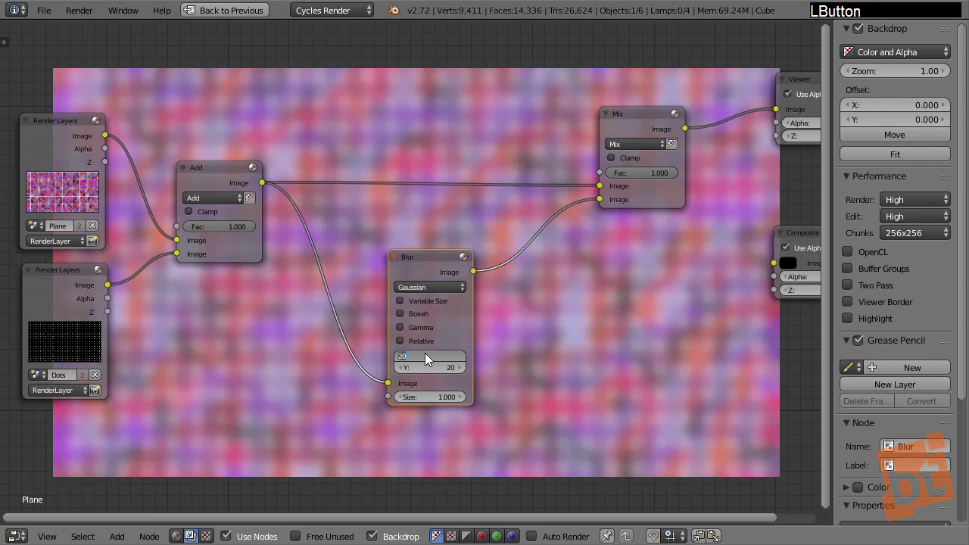
pyautogui.write('3')
pyautogui.press('Tab')
pyautogui.write('3')
pyautogui.press('Return')
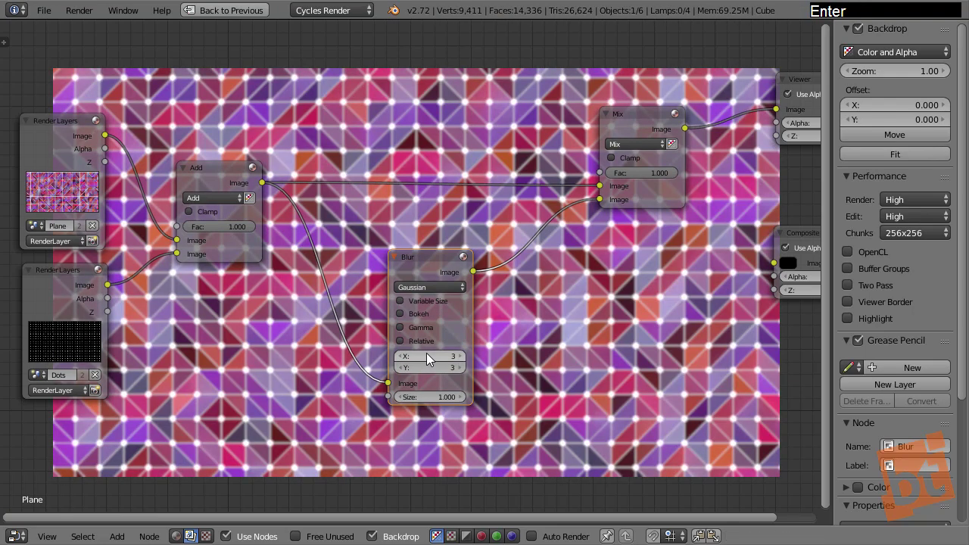
# - Move the Blur node closer to the Add node and insert a second Mix node between Blur and the final Mix
pyautogui.moveTo(424, 262); pyautogui.dragTo(344, 224)
pyautogui.hotkey('shift', 'a')
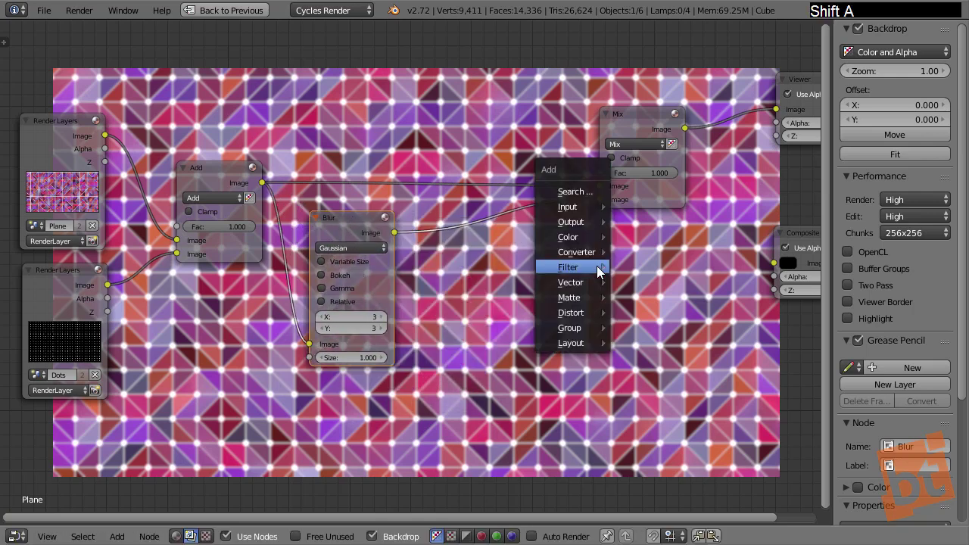
pyautogui.moveTo(599, 271)
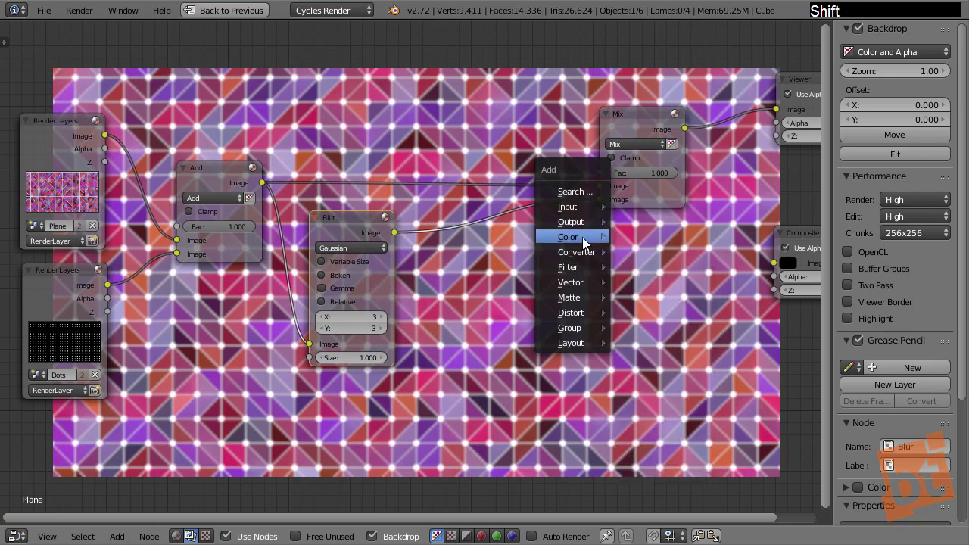
pyautogui.moveTo(582, 237)
pyautogui.click(648, 237)
pyautogui.click(460, 204)
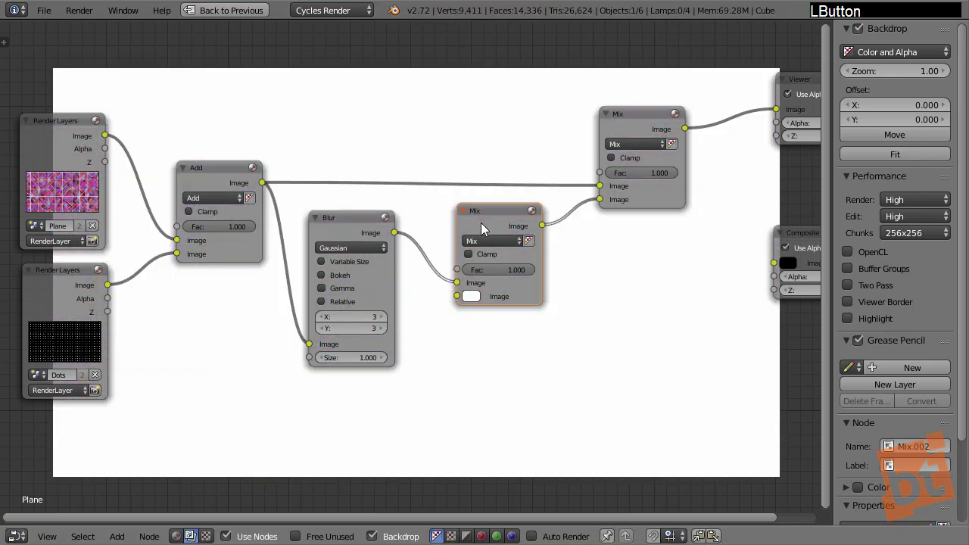
pyautogui.moveTo(480, 228); pyautogui.dragTo(477, 243)
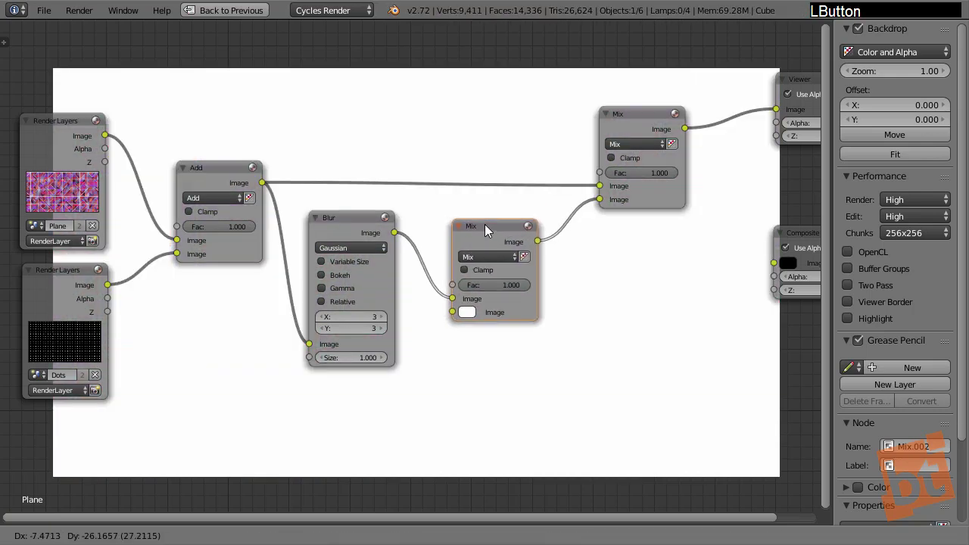
# - Set the new Mix node's second image color to black with factor 0.300, keeping the Mix blend type, and lower the node slightly
pyautogui.click(467, 312)
pyautogui.moveTo(566, 153); pyautogui.dragTo(469, 288)
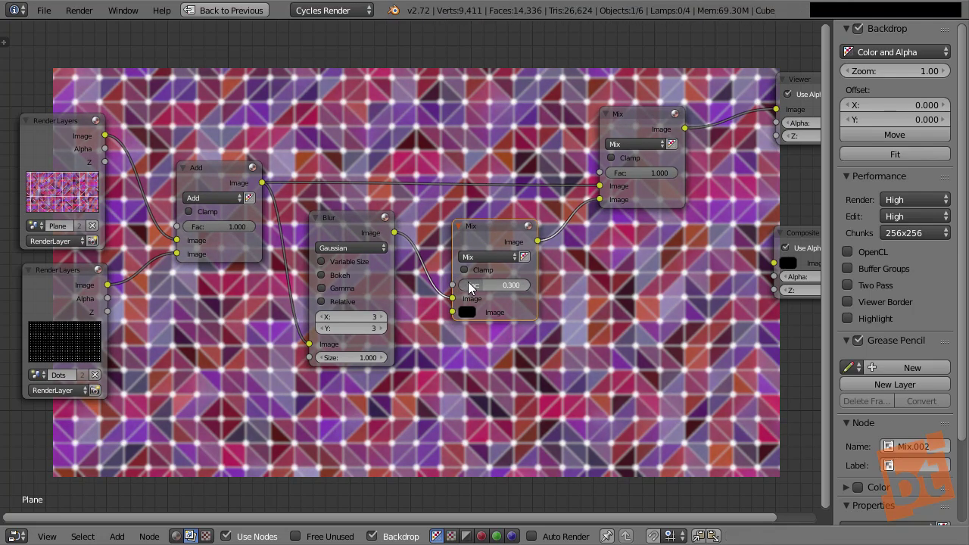
pyautogui.click(503, 258)
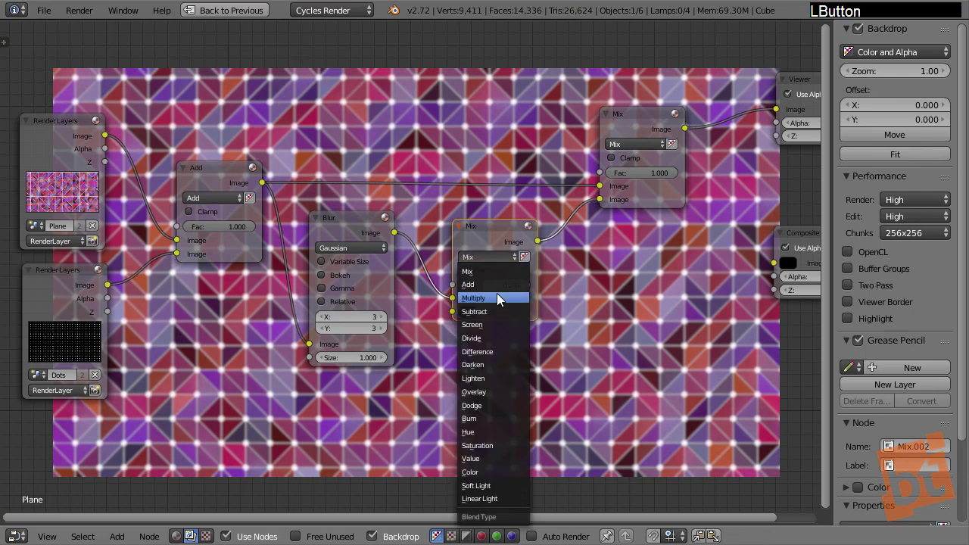
pyautogui.click(467, 258)
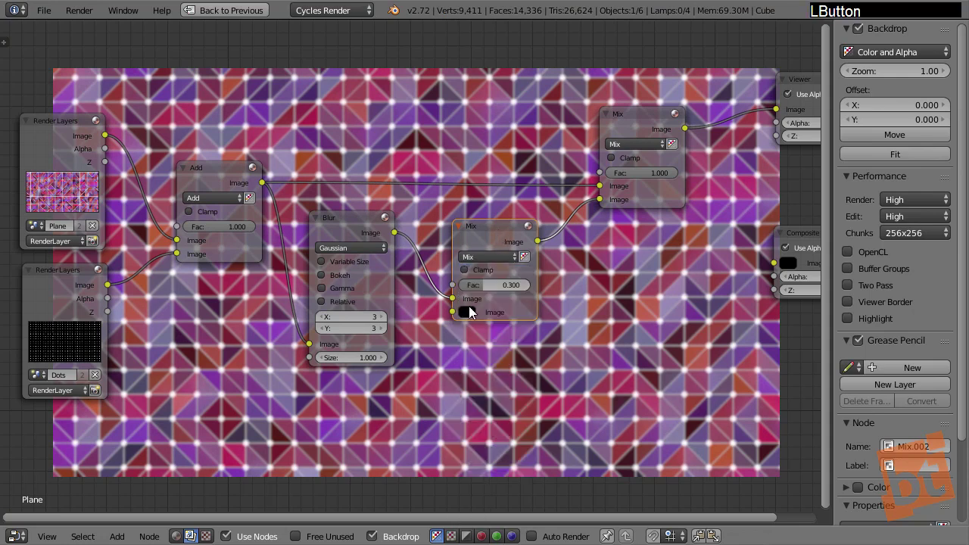
pyautogui.moveTo(505, 238); pyautogui.dragTo(499, 258)
# - Add an Ellipse Mask node, connect its Mask output to the final Mix node's factor, and shift that Mix node slightly
pyautogui.moveTo(500, 258); pyautogui.dragTo(505, 258, button='middle')
pyautogui.press('shift')
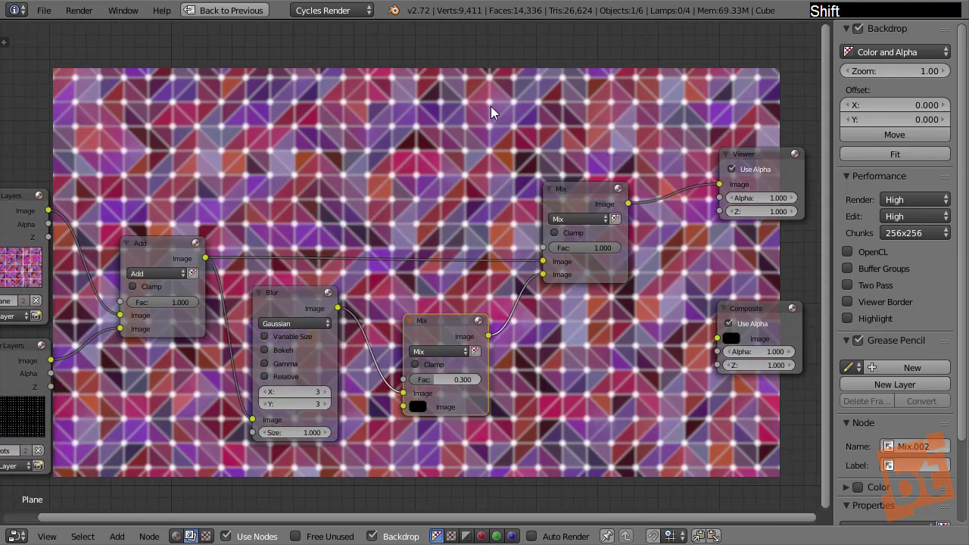
pyautogui.hotkey('shift', 'a')
pyautogui.moveTo(491, 166)
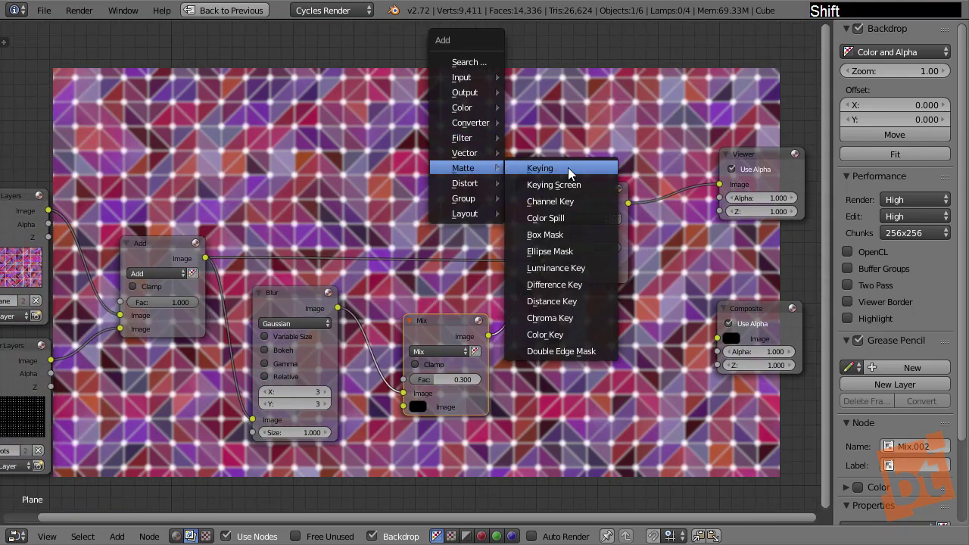
pyautogui.click(564, 252)
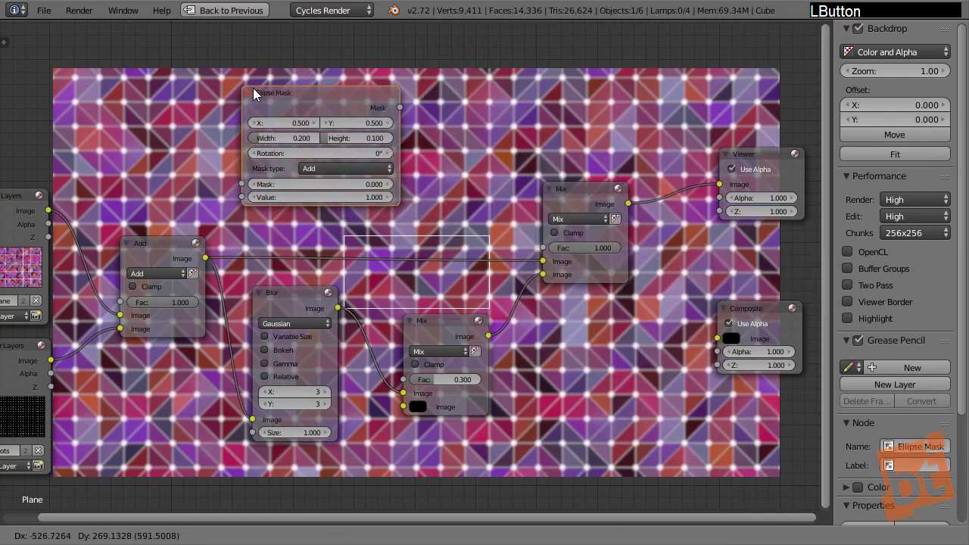
pyautogui.click(193, 89)
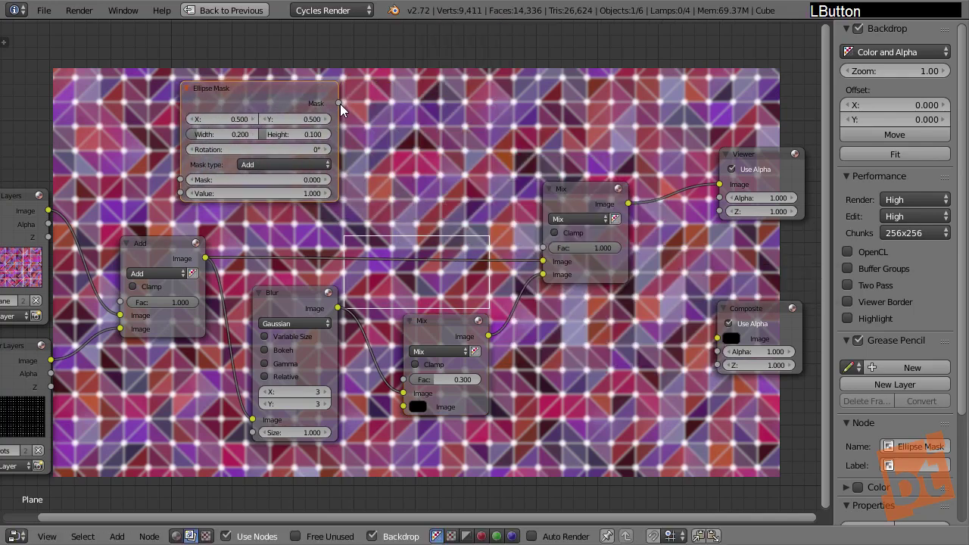
pyautogui.moveTo(339, 109); pyautogui.dragTo(553, 254)
pyautogui.moveTo(579, 201); pyautogui.dragTo(591, 206)
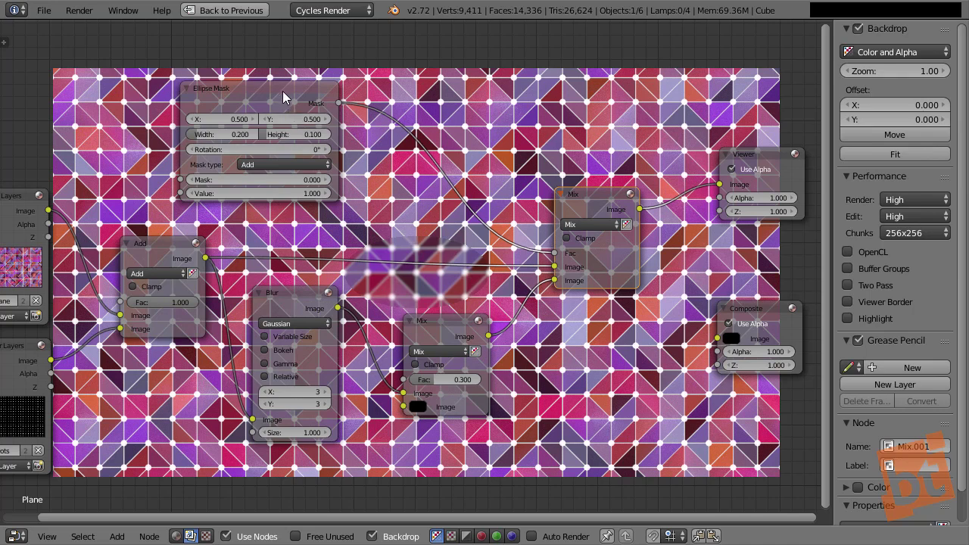
# - Move the Ellipse Mask node away from the image center and set its width to about 0.981 and height to about 0.533
pyautogui.moveTo(274, 91); pyautogui.dragTo(193, 86)
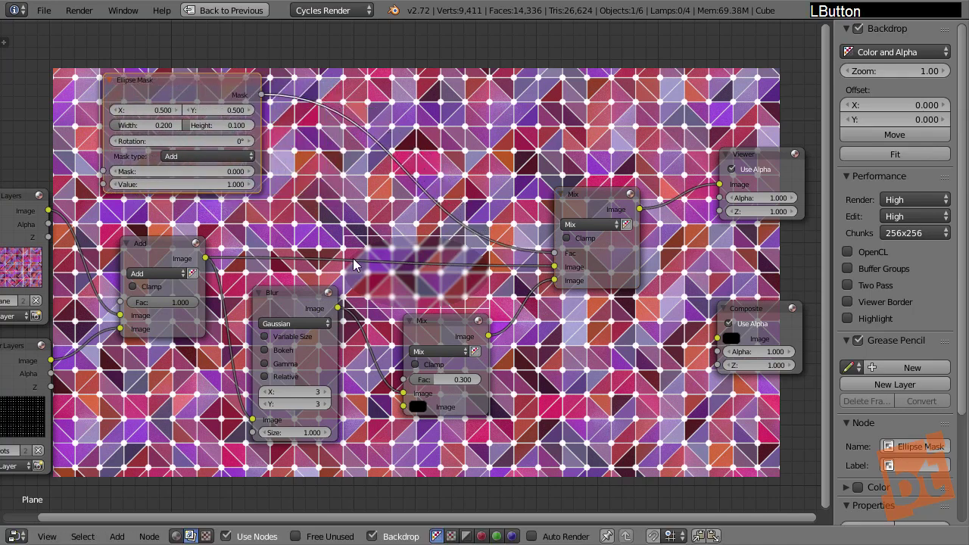
pyautogui.click(147, 83)
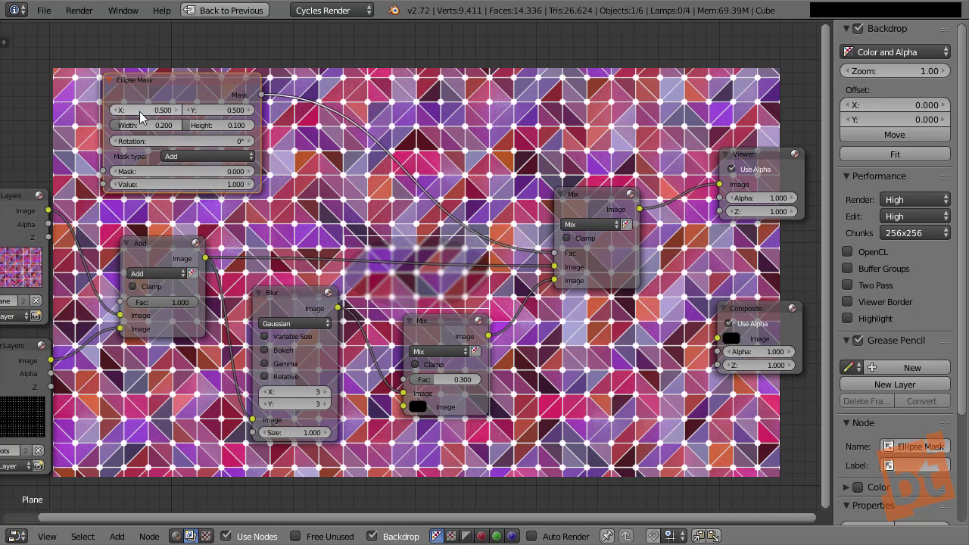
pyautogui.keyDown('shift'); pyautogui.moveTo(145, 126); pyautogui.dragTo(667, 160); pyautogui.keyUp('shift')
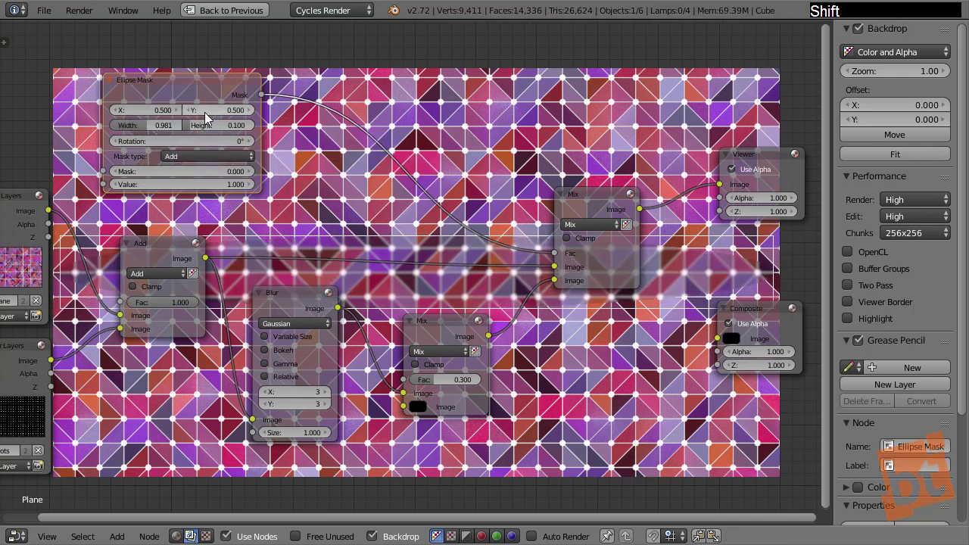
pyautogui.keyDown('shift'); pyautogui.moveTo(206, 125); pyautogui.dragTo(491, 147); pyautogui.keyUp('shift')
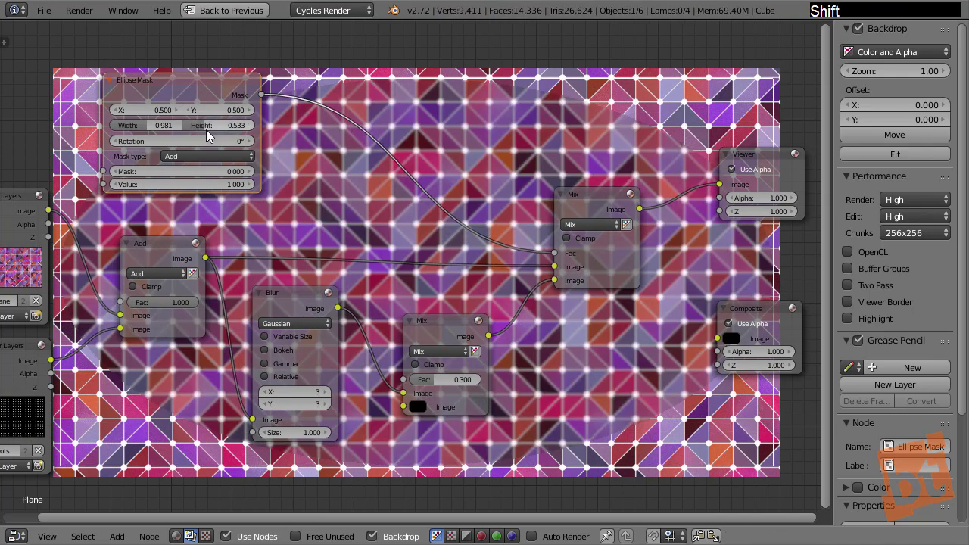
pyautogui.moveTo(190, 91); pyautogui.dragTo(187, 88)
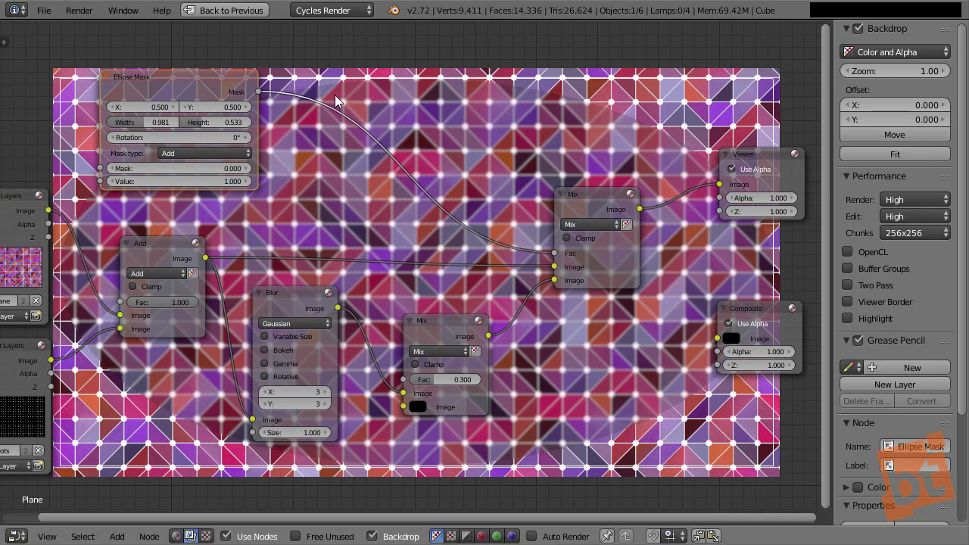
# - Insert an Invert node on the link between the Ellipse Mask and the final Mix node's factor
pyautogui.press('shift')
pyautogui.hotkey('shift', 'a')
pyautogui.moveTo(337, 101)
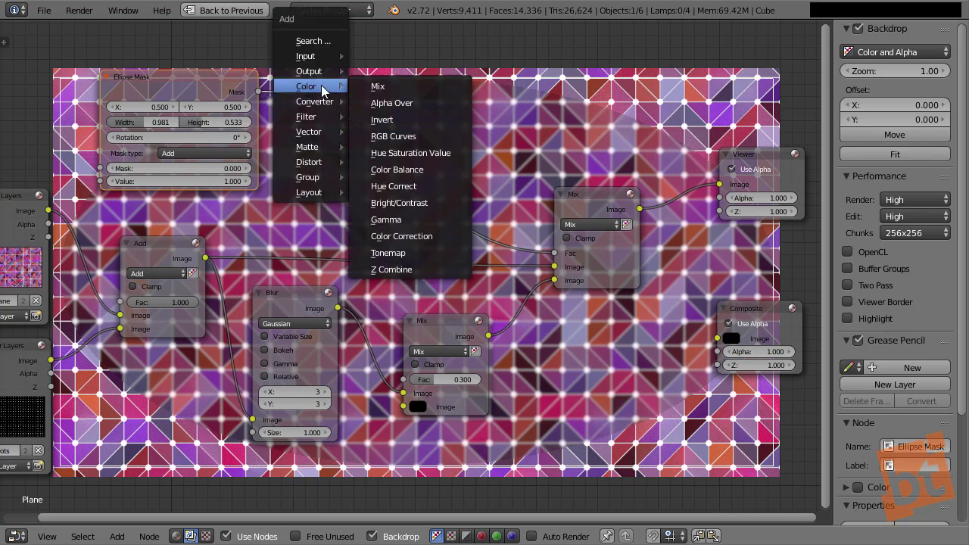
pyautogui.click(402, 119)
pyautogui.click(328, 89)
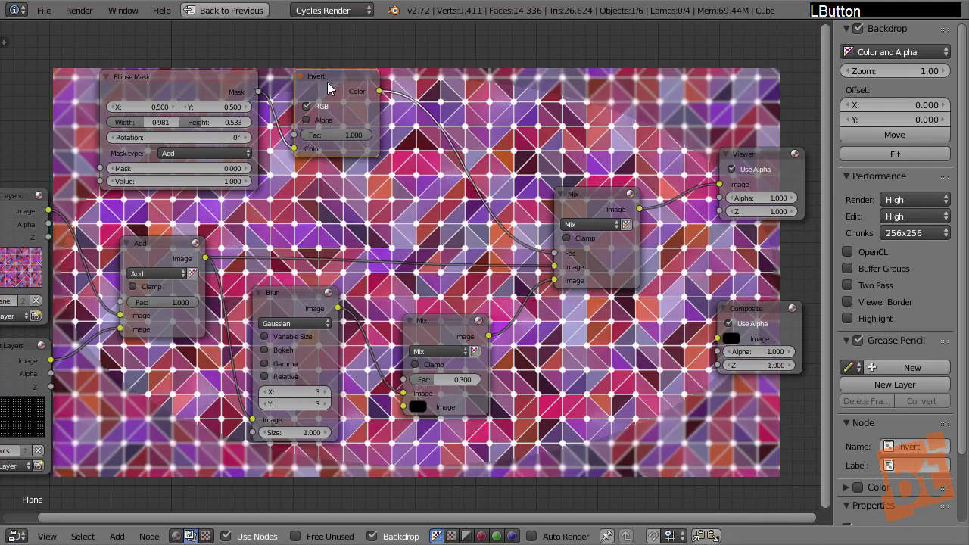
pyautogui.moveTo(331, 79); pyautogui.dragTo(327, 84)
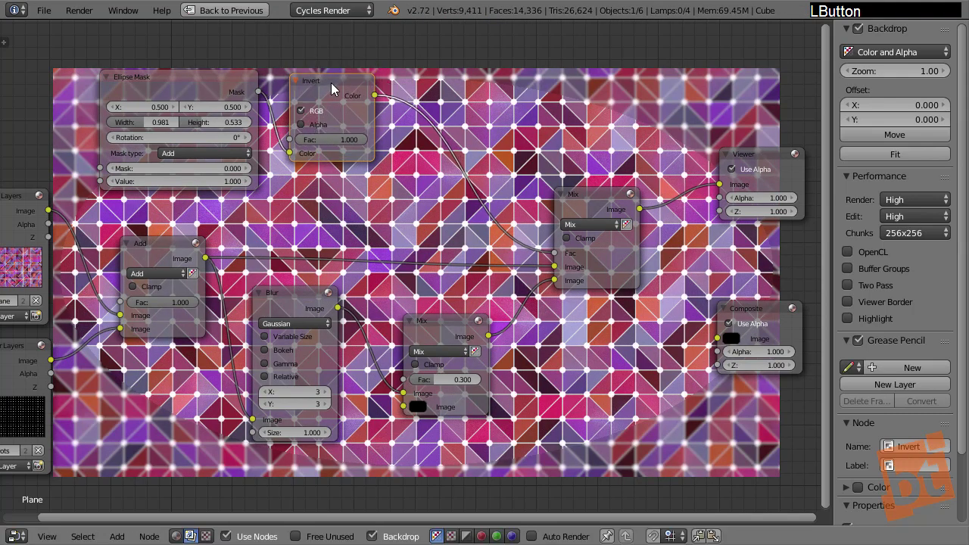
# - Preview the outputs of the Ellipse Mask, Invert, darkening Mix and Add nodes one by one through the Viewer
pyautogui.keyDown('ctrl'); pyautogui.keyDown('shift'); pyautogui.click(198, 81); pyautogui.keyUp('shift'); pyautogui.keyUp('ctrl')
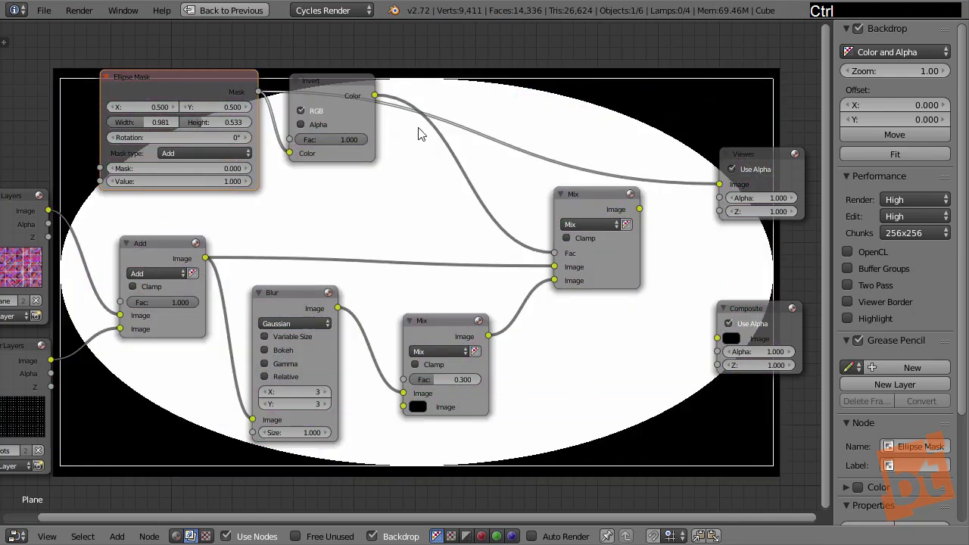
pyautogui.keyDown('ctrl'); pyautogui.keyDown('shift'); pyautogui.click(332, 78); pyautogui.keyUp('shift'); pyautogui.keyUp('ctrl')
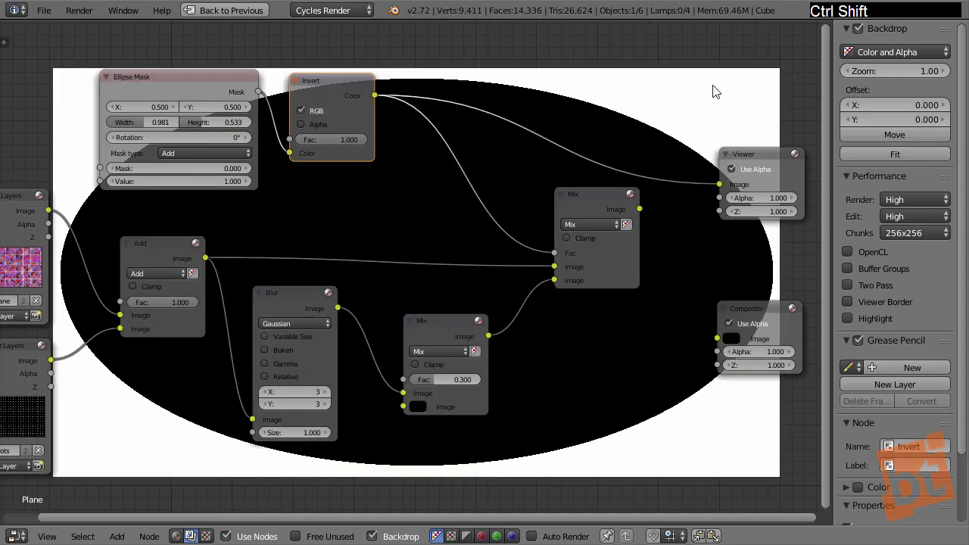
pyautogui.click(617, 273)
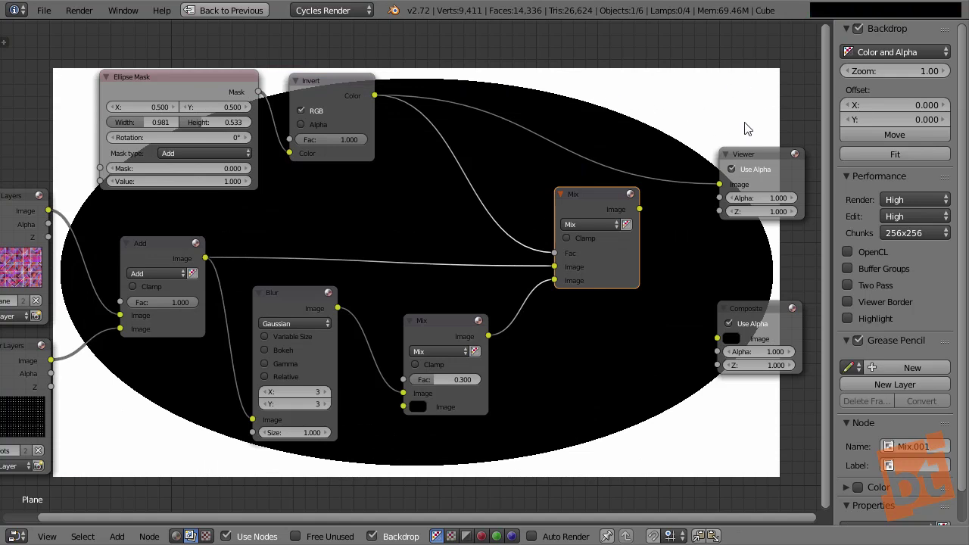
pyautogui.click(438, 319)
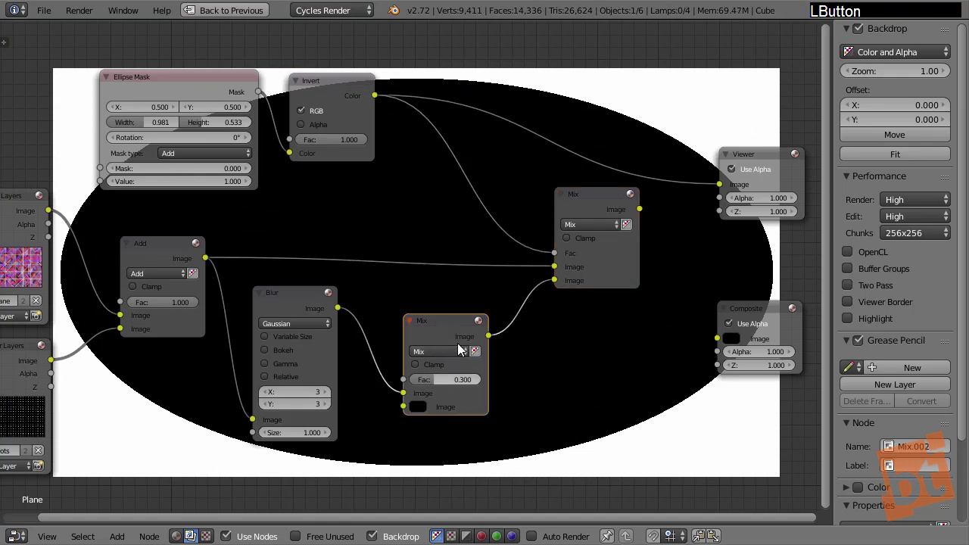
pyautogui.keyDown('ctrl'); pyautogui.keyDown('shift'); pyautogui.click(442, 323); pyautogui.keyUp('shift'); pyautogui.keyUp('ctrl')
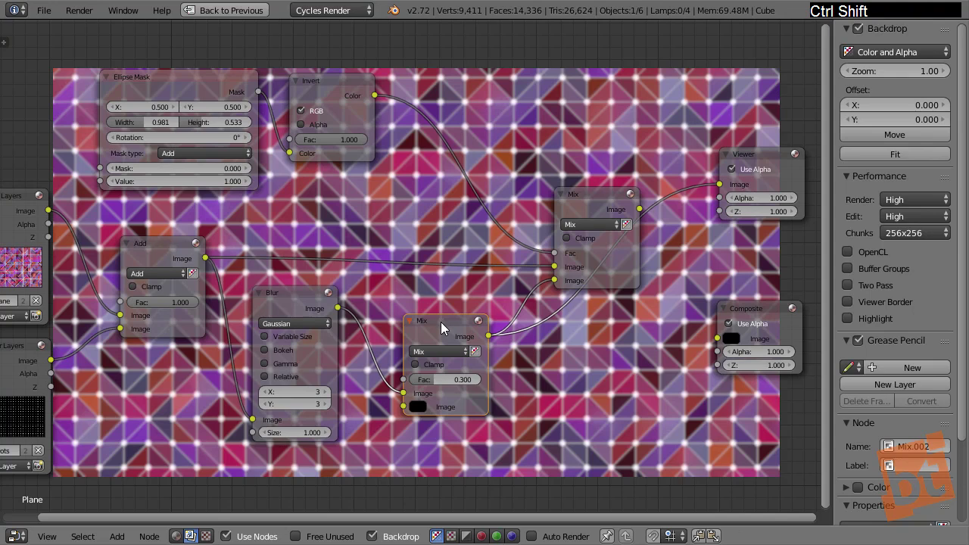
pyautogui.keyDown('ctrl'); pyautogui.keyDown('shift'); pyautogui.click(162, 246); pyautogui.keyUp('shift'); pyautogui.keyUp('ctrl')
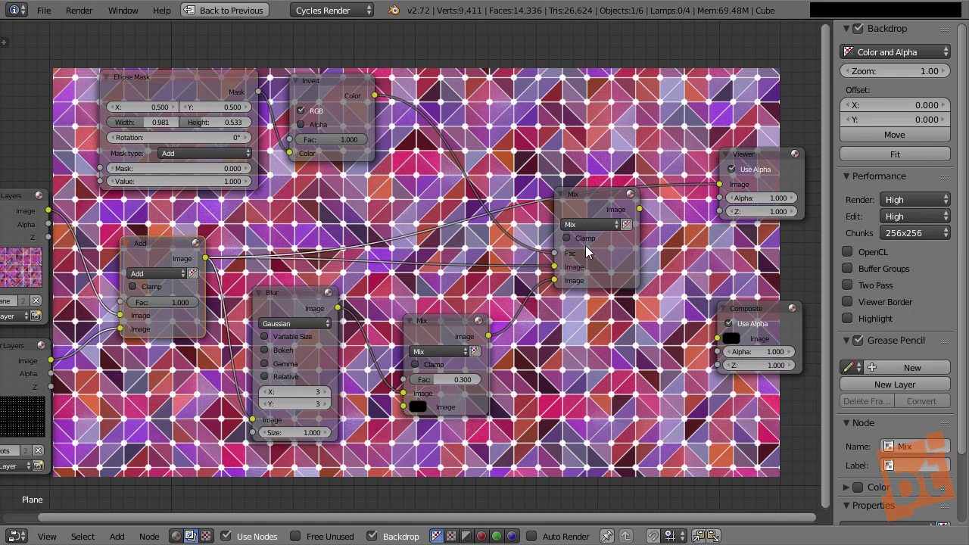
# - Mute the Invert node, reconnect the final Mix node to the Viewer to examine the effect, and unmute Invert
pyautogui.click(329, 86)
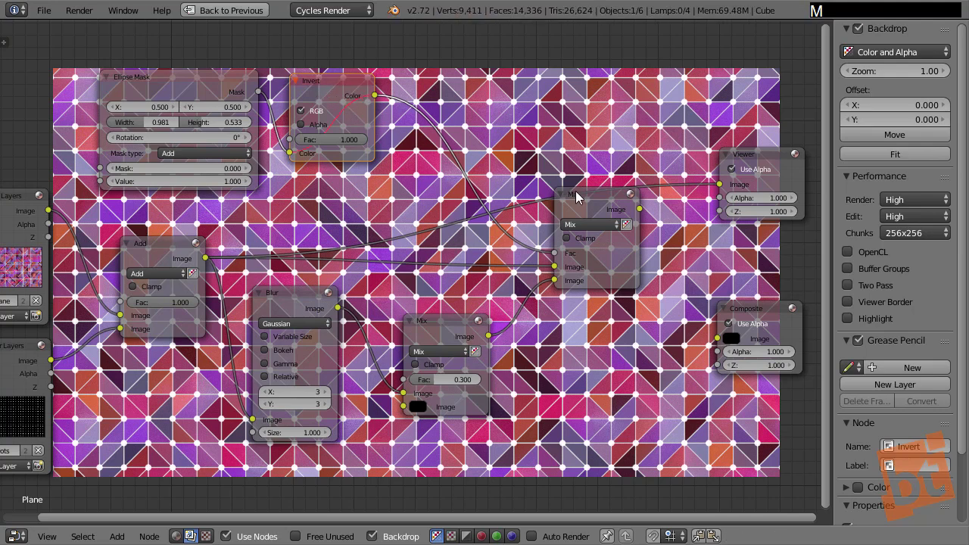
pyautogui.keyDown('ctrl'); pyautogui.keyDown('shift'); pyautogui.click(611, 207); pyautogui.keyUp('shift'); pyautogui.keyUp('ctrl')
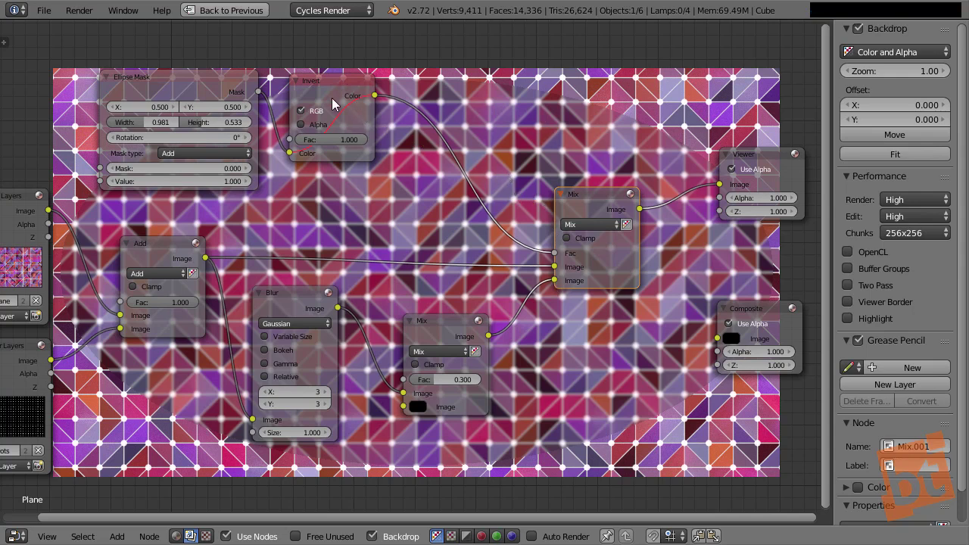
pyautogui.moveTo(553, 281)
pyautogui.mouseDown()
pyautogui.moveTo(538, 268)
pyautogui.moveTo(555, 268)
pyautogui.moveTo(555, 280)
pyautogui.mouseUp()
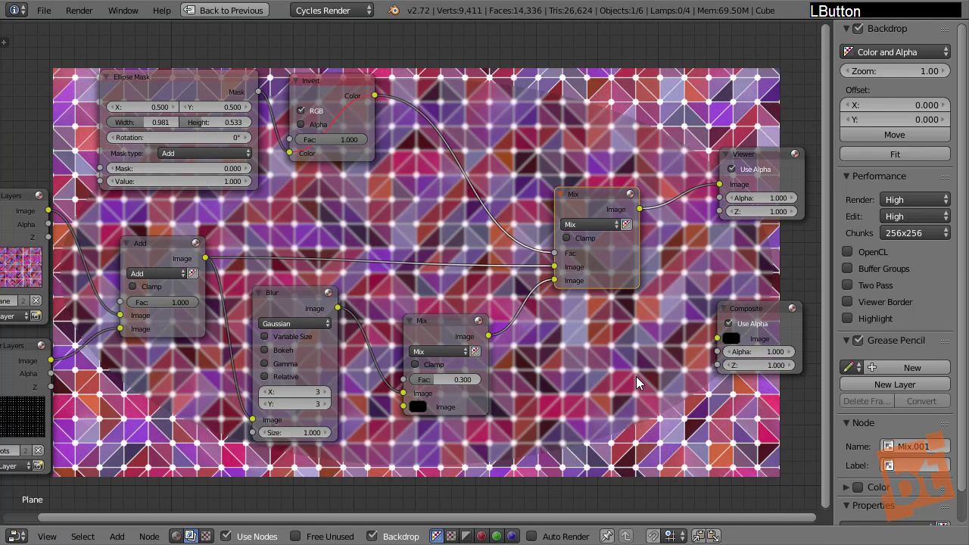
pyautogui.click(321, 85)
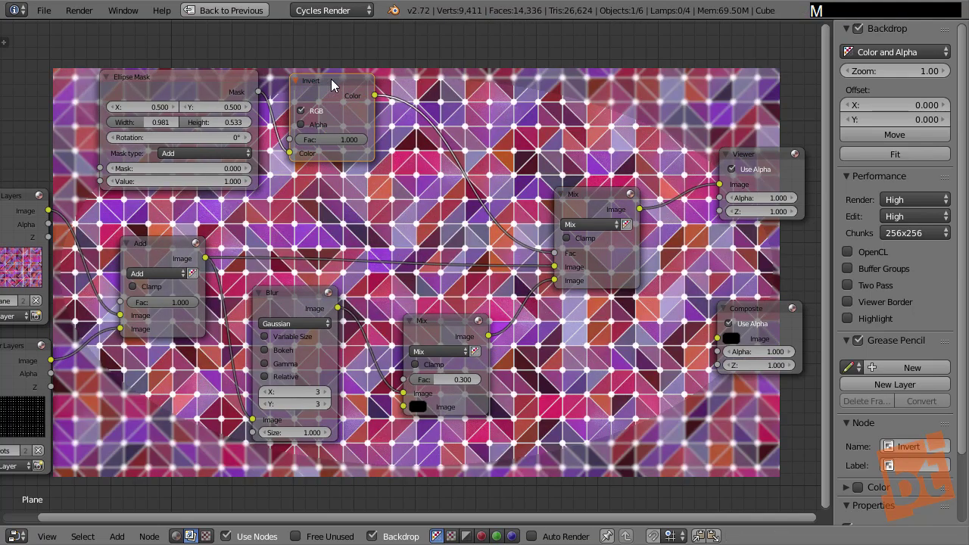
# - Insert a Blur node on the link between the Invert node and the final Mix node's factor
pyautogui.press('shift')
pyautogui.hotkey('shift', 'a')
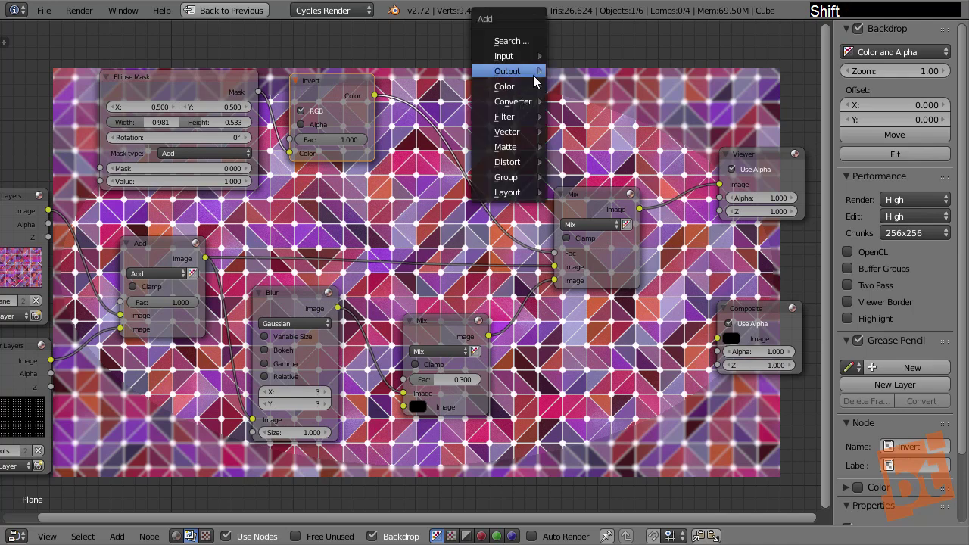
pyautogui.moveTo(523, 117)
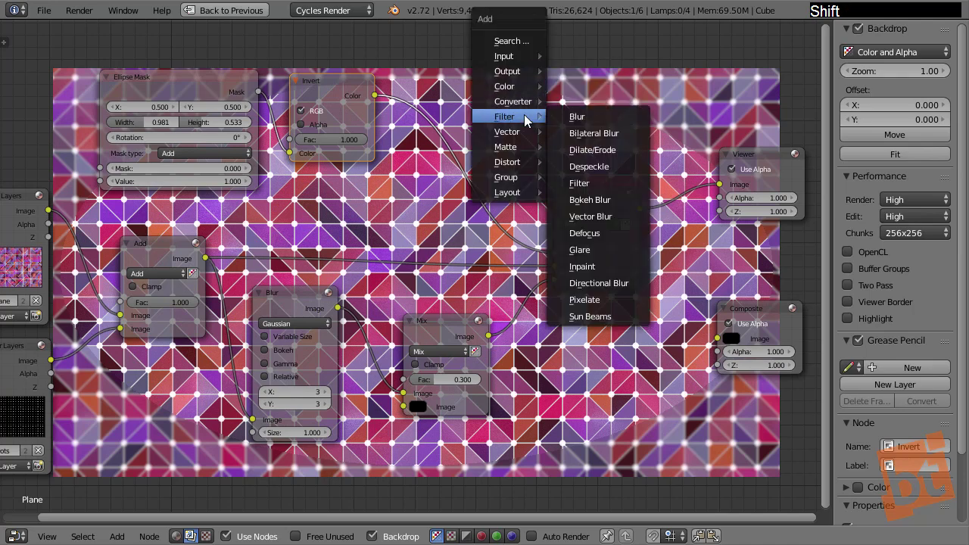
pyautogui.click(622, 121)
pyautogui.click(423, 85)
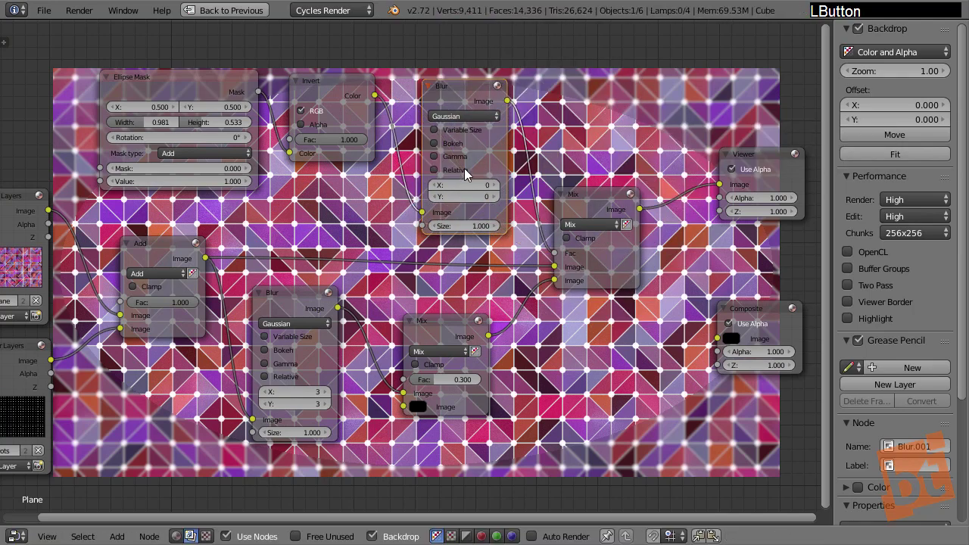
# - Set the mask Blur node's X and Y sizes to 200
pyautogui.click(464, 188)
pyautogui.write('200')
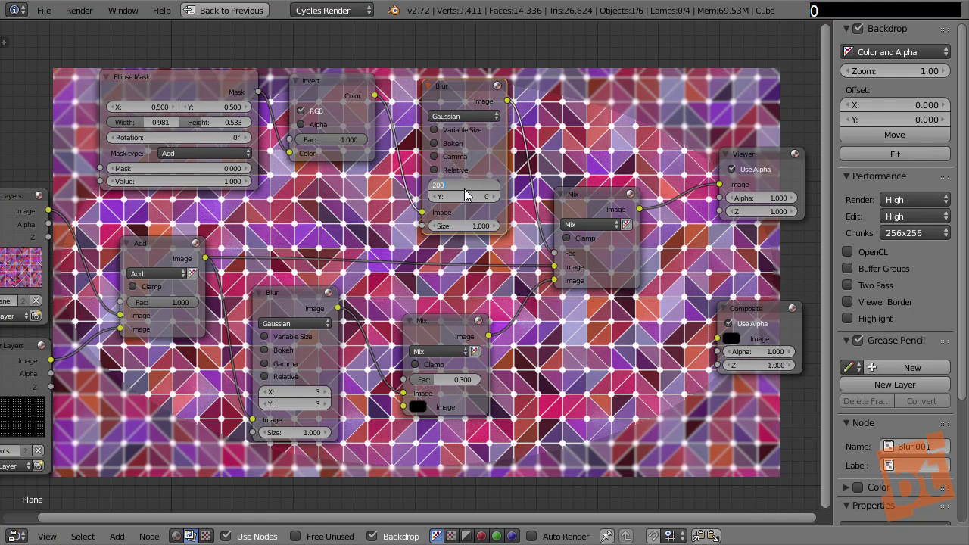
pyautogui.press('Tab')
pyautogui.write('200')
pyautogui.press('Return')
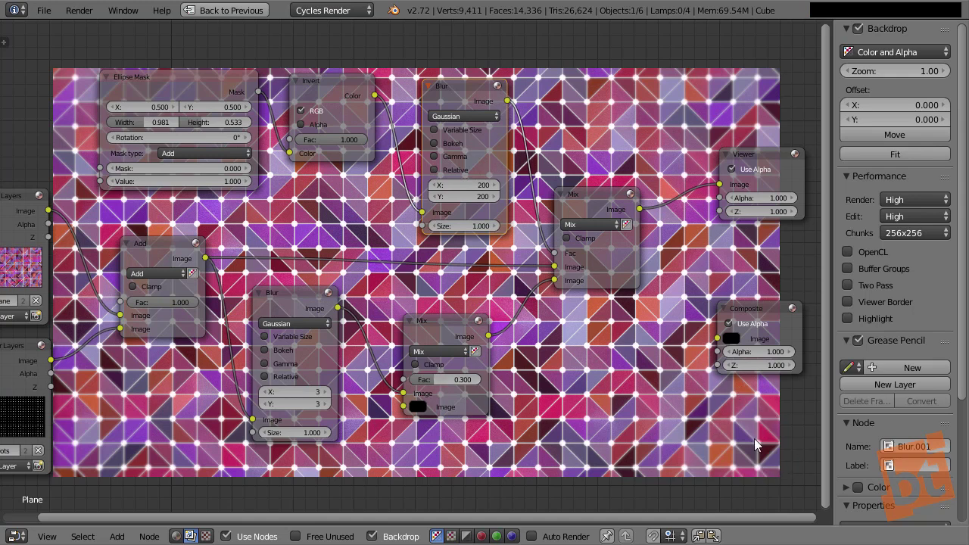
# - Raise the factor of the darkening Mix node with the black second color to about 0.782
pyautogui.moveTo(444, 389); pyautogui.dragTo(468, 400)
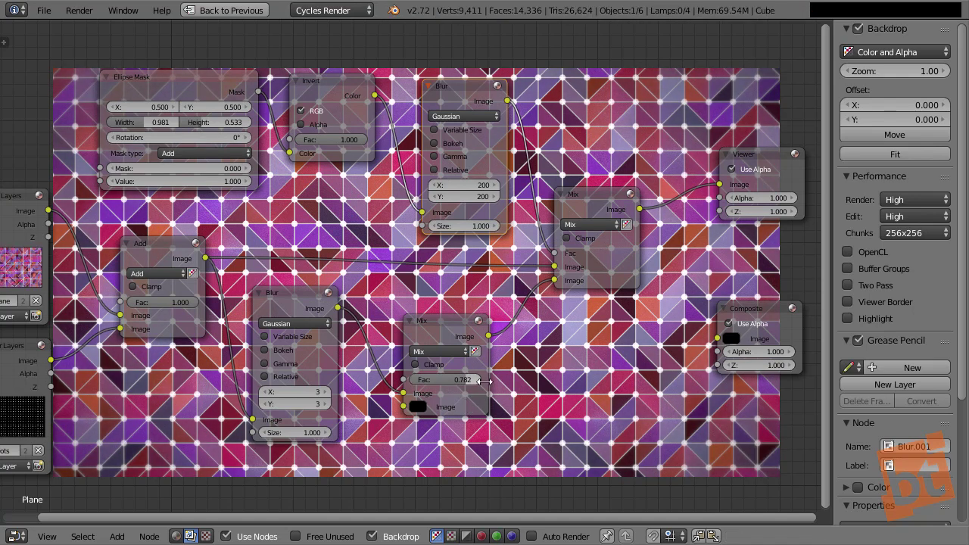
# - Try the Bokeh option on the Blur node feeding the darkening Mix, and turn it off again
pyautogui.moveTo(548, 220); pyautogui.dragTo(564, 205, button='middle')
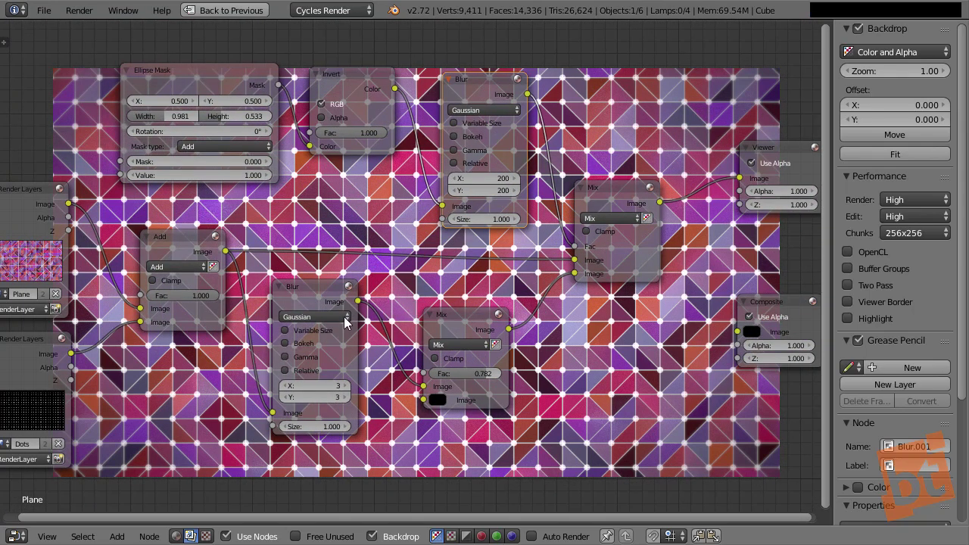
pyautogui.click(286, 344)
pyautogui.scroll(2, 288, 351)
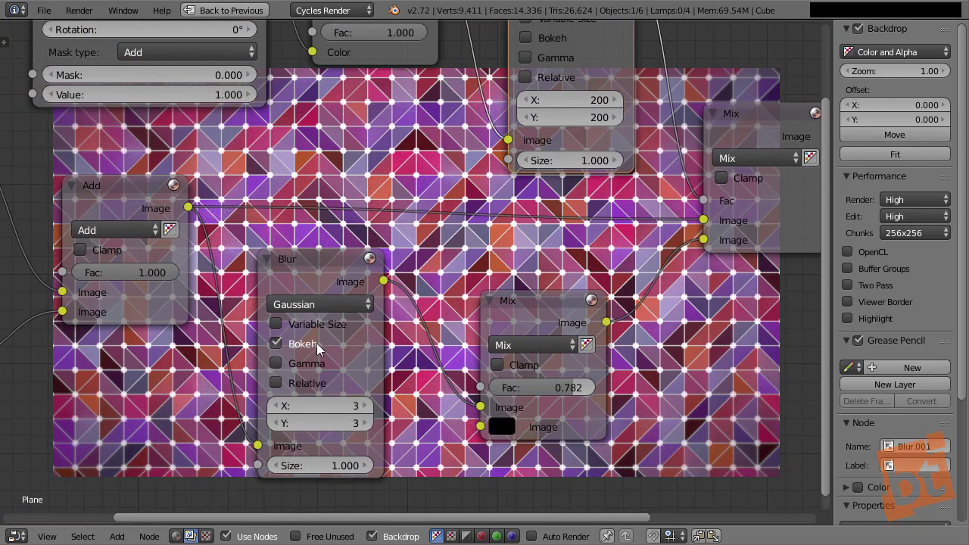
pyautogui.click(323, 257)
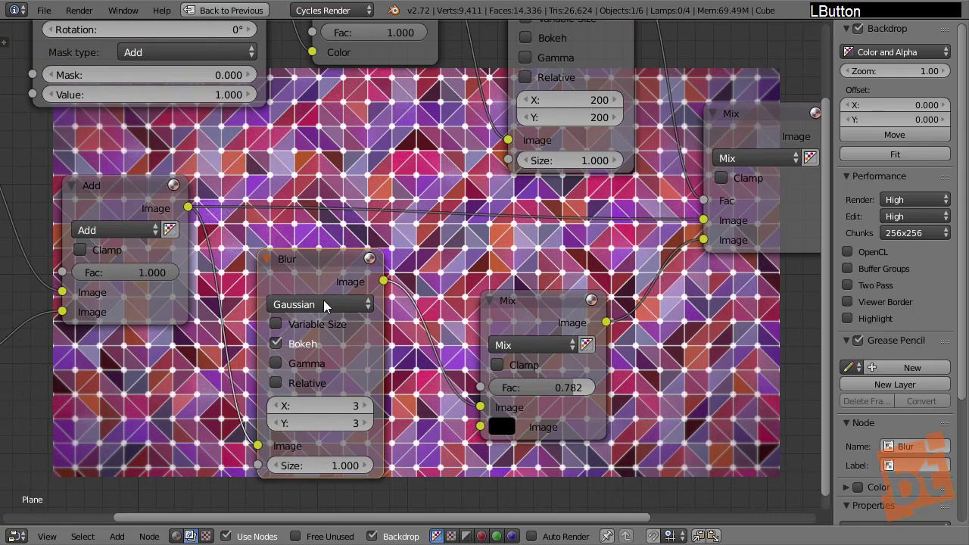
pyautogui.moveTo(319, 303); pyautogui.dragTo(275, 217, button='middle')
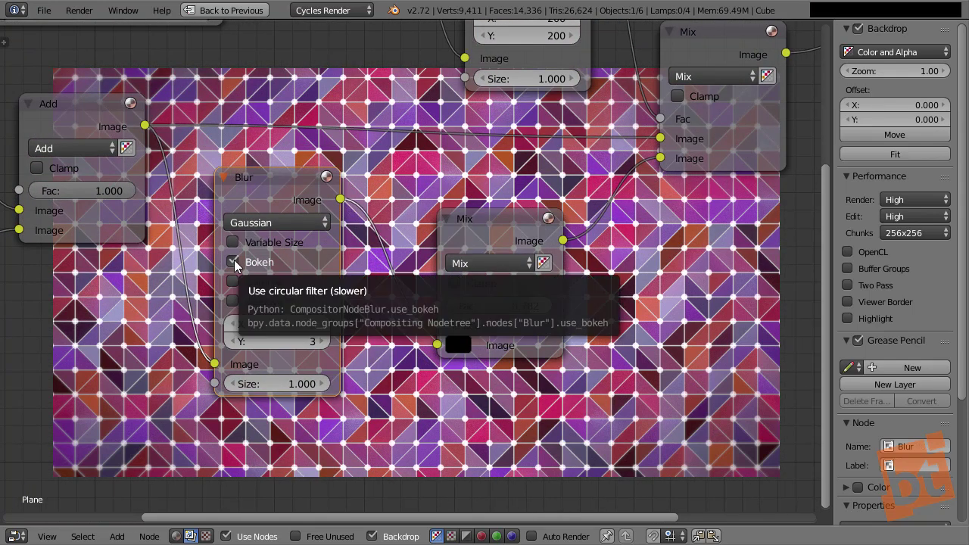
pyautogui.click(234, 262)
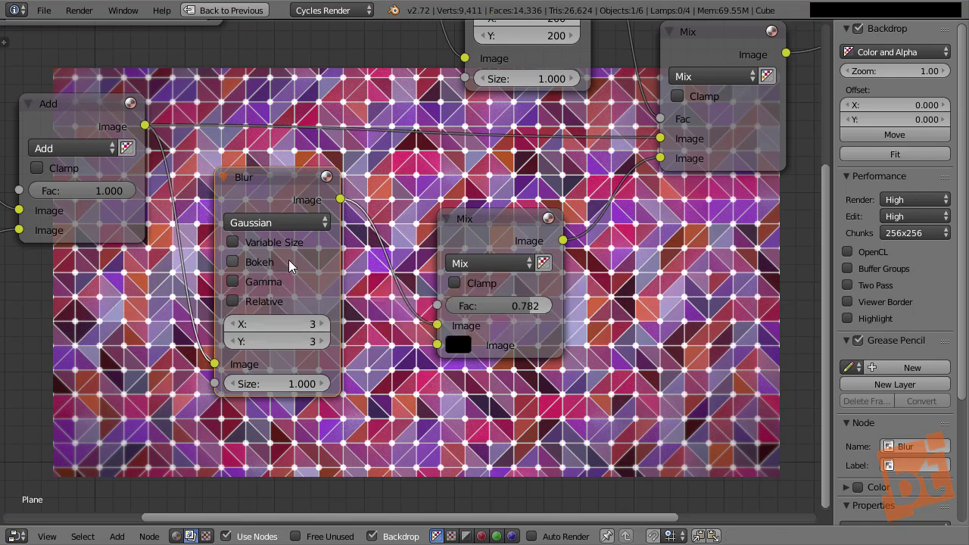
pyautogui.moveTo(353, 331); pyautogui.dragTo(333, 352, button='middle')
pyautogui.scroll(-6, 334, 345)
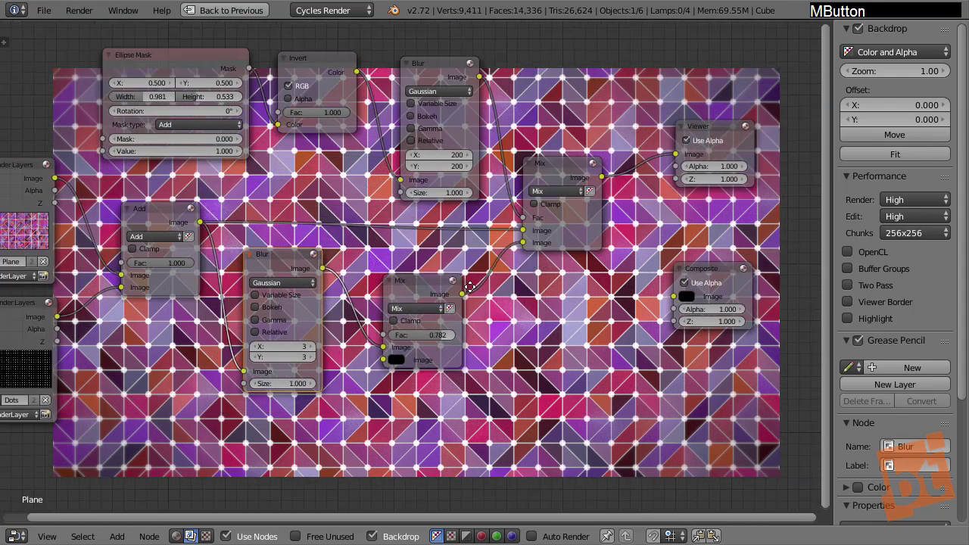
# - Move the Viewer and Composite nodes away from the final Mix node to leave room for another node between them
pyautogui.moveTo(551, 212); pyautogui.dragTo(443, 240, button='middle')
pyautogui.click(460, 198)
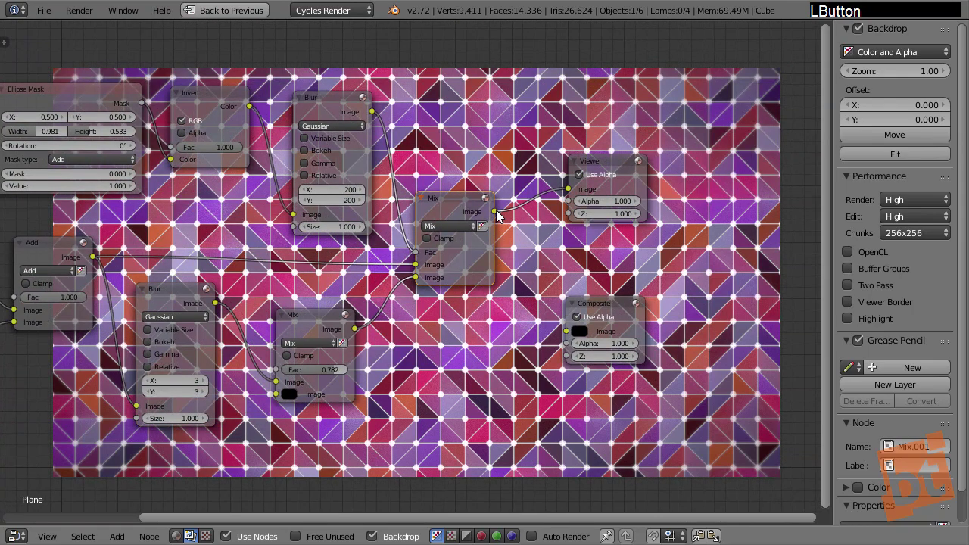
pyautogui.moveTo(618, 313); pyautogui.dragTo(636, 292)
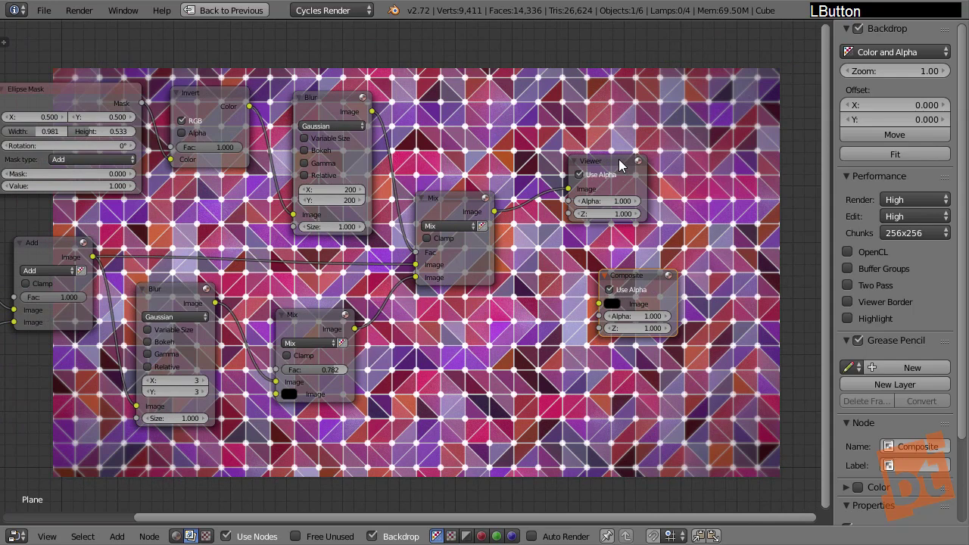
pyautogui.moveTo(619, 160); pyautogui.dragTo(732, 149)
pyautogui.moveTo(639, 277); pyautogui.dragTo(758, 278)
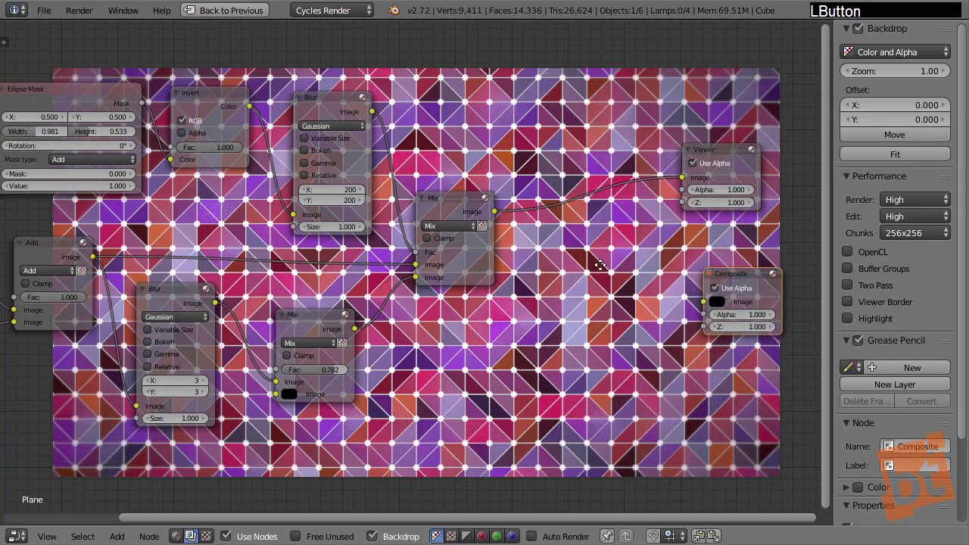
pyautogui.moveTo(740, 272); pyautogui.dragTo(598, 265, button='middle')
pyautogui.moveTo(596, 148); pyautogui.dragTo(683, 156)
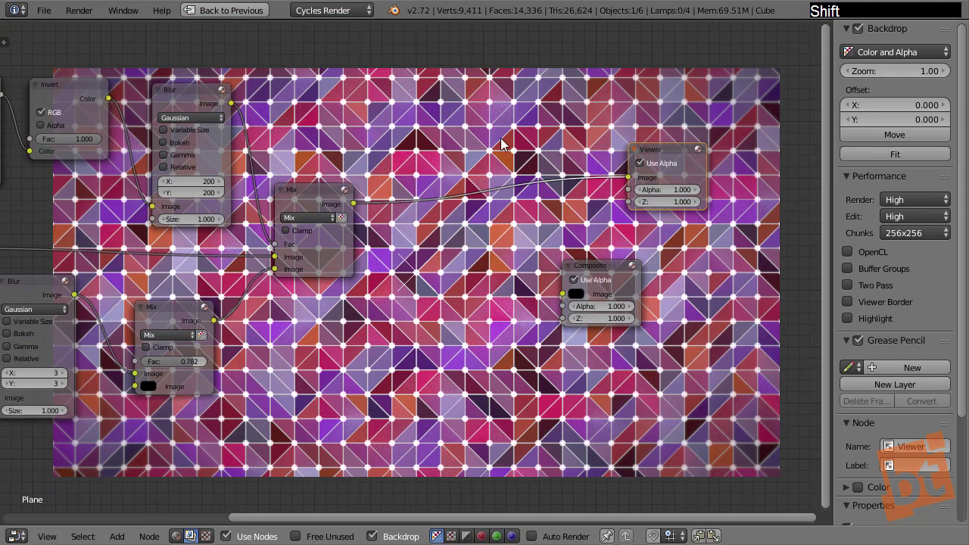
# - Insert an RGB Curves node on the link between the final Mix node and the Viewer
pyautogui.hotkey('shift', 'a')
pyautogui.moveTo(502, 140)
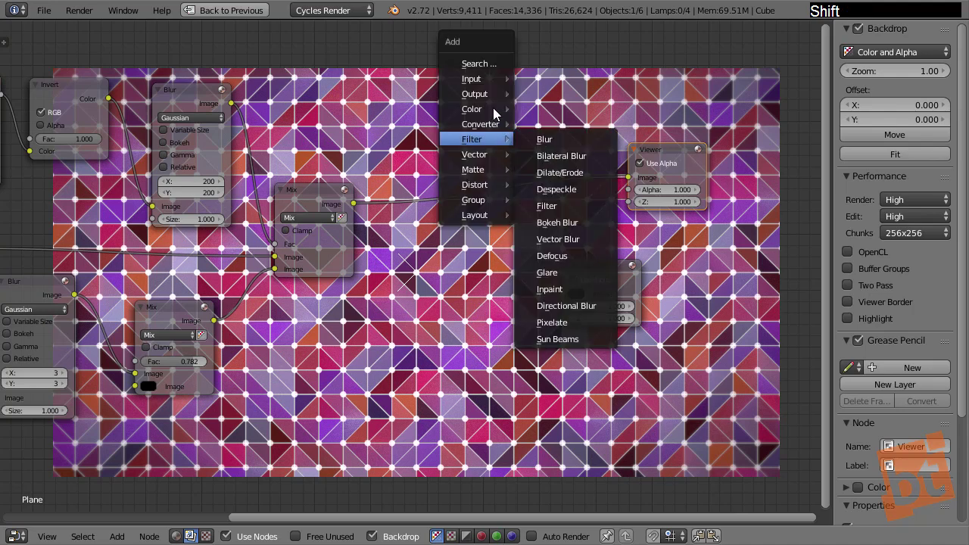
pyautogui.moveTo(495, 109)
pyautogui.click(584, 157)
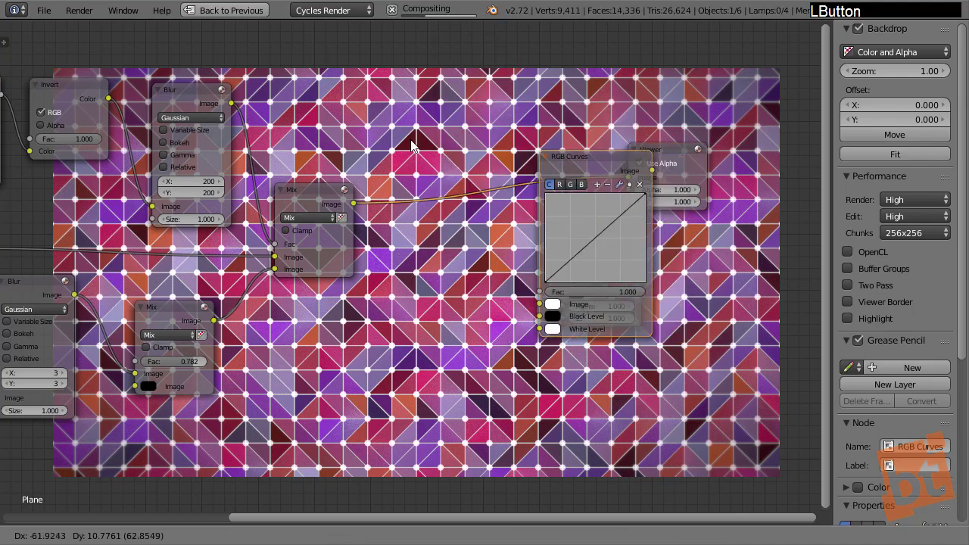
pyautogui.click(396, 139)
# - Shape the combined RGB curve into a gentle S with points at about X 0.617, Y 0.700 and X 0.261, Y 0.213
pyautogui.click(482, 209)
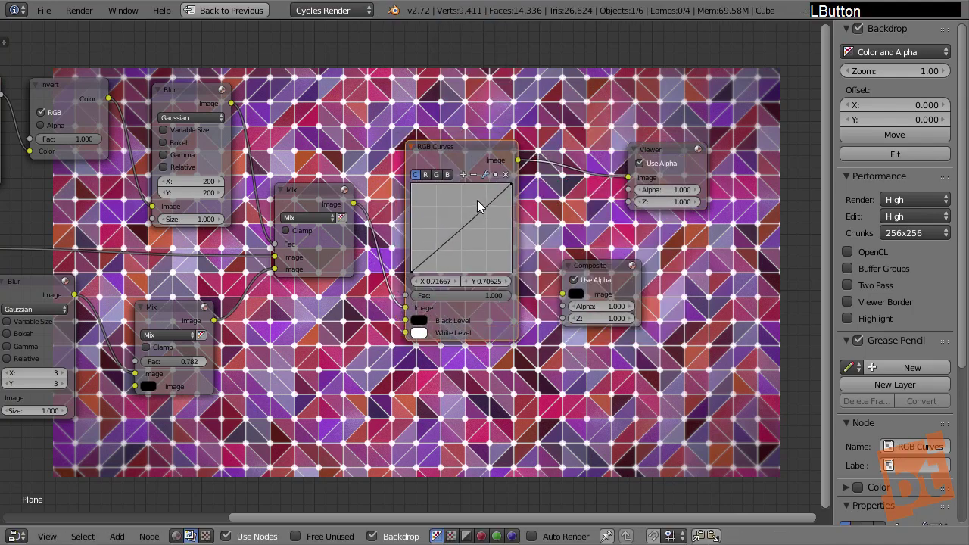
pyautogui.moveTo(477, 200); pyautogui.dragTo(478, 201)
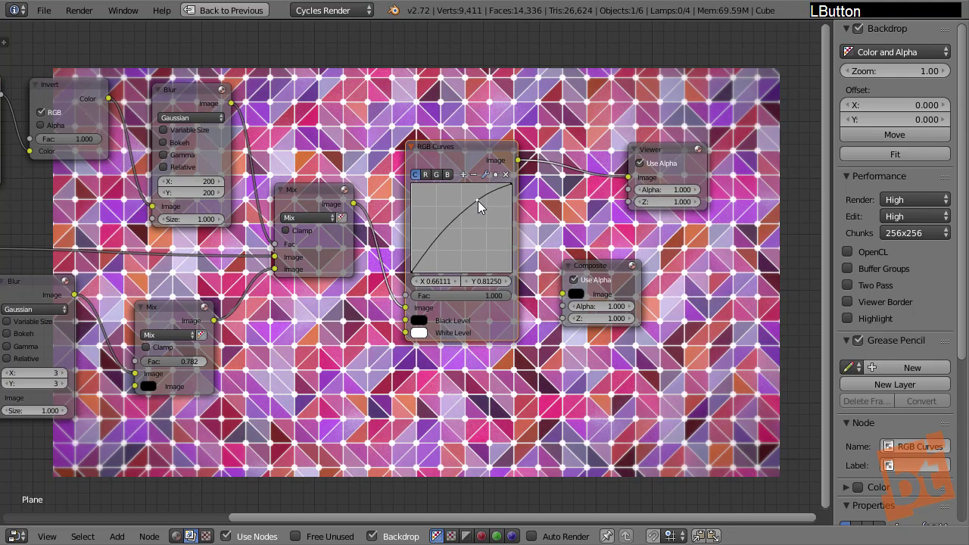
pyautogui.moveTo(426, 250); pyautogui.dragTo(434, 254)
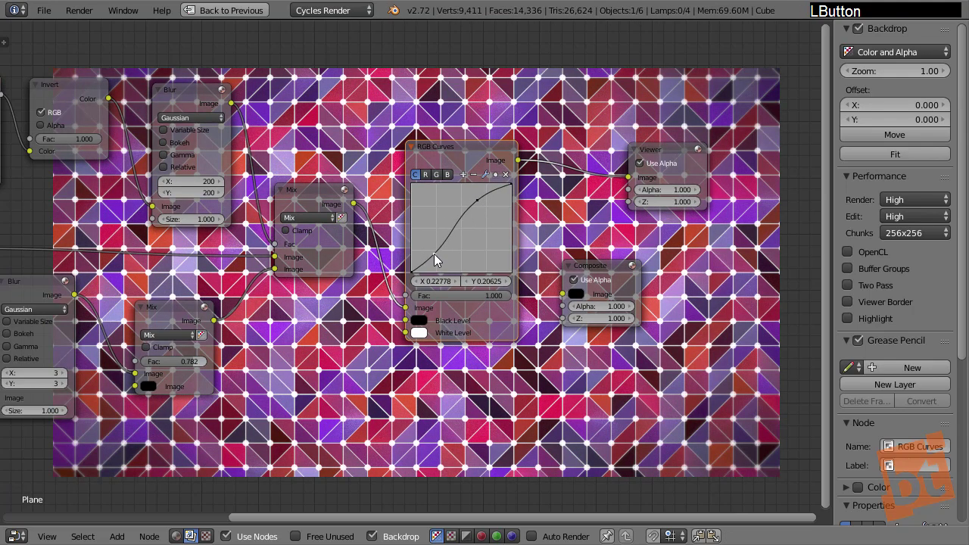
pyautogui.moveTo(477, 200); pyautogui.dragTo(474, 206)
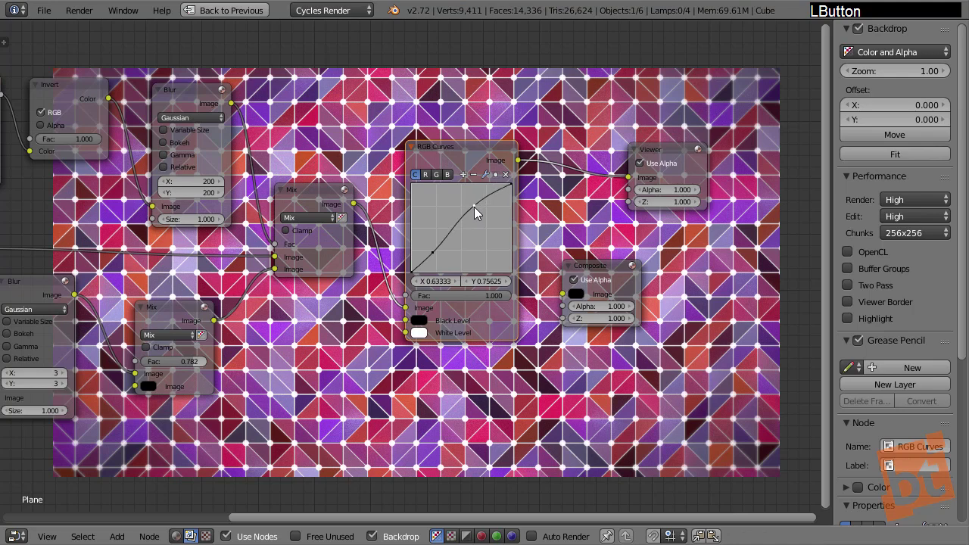
pyautogui.moveTo(432, 253); pyautogui.dragTo(442, 259)
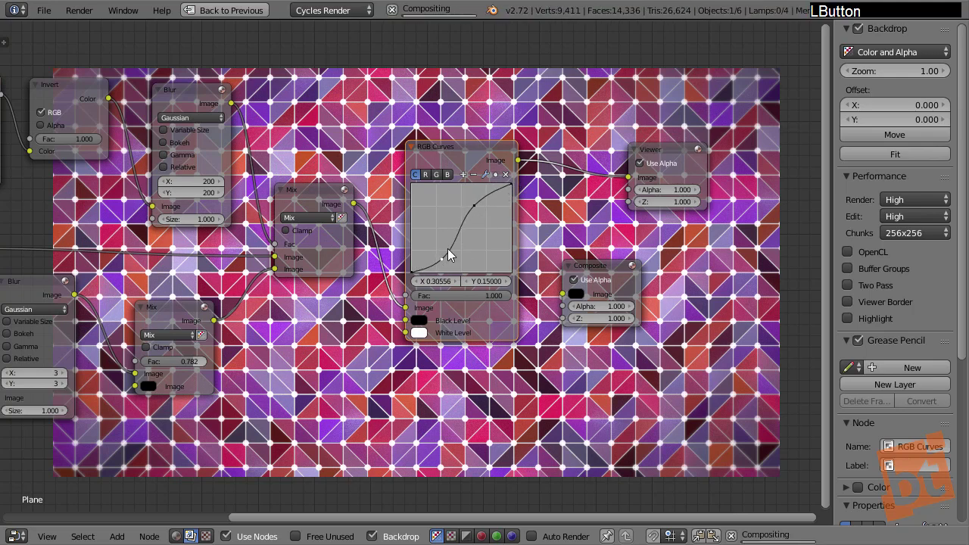
pyautogui.moveTo(475, 207); pyautogui.dragTo(476, 212)
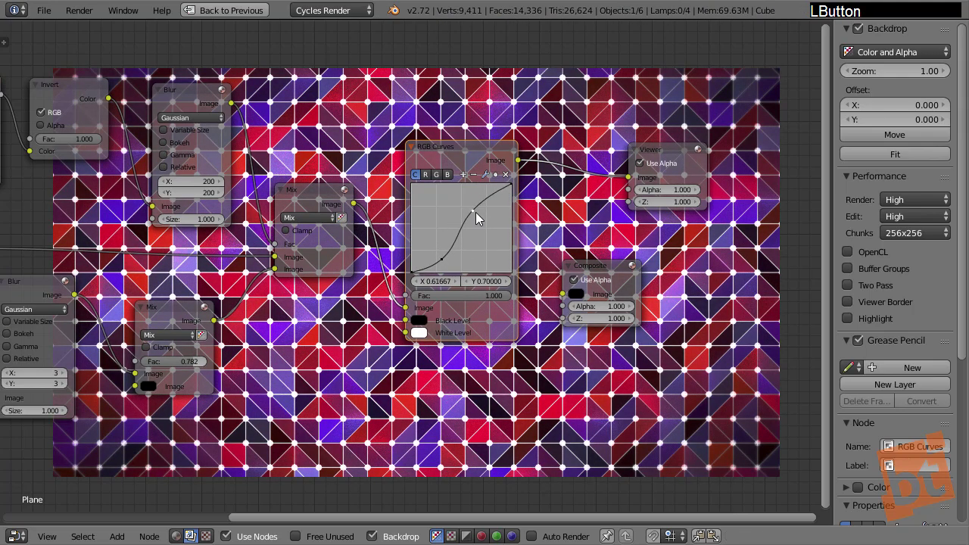
pyautogui.click(437, 257)
pyautogui.moveTo(437, 256); pyautogui.dragTo(437, 253)
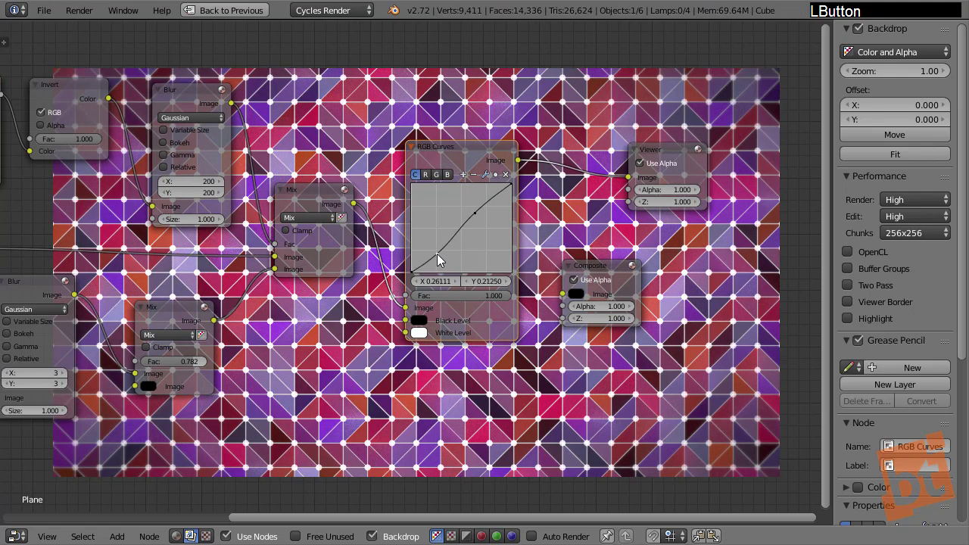
# - Fine-tune the individual color channel curves, with the red curve's middle point at about X 0.494, Y 0.525
pyautogui.click(447, 175)
pyautogui.moveTo(456, 231)
pyautogui.mouseDown()
pyautogui.moveTo(450, 214)
pyautogui.moveTo(467, 241)
pyautogui.moveTo(452, 219)
pyautogui.moveTo(458, 228)
pyautogui.mouseUp()
pyautogui.click(426, 175)
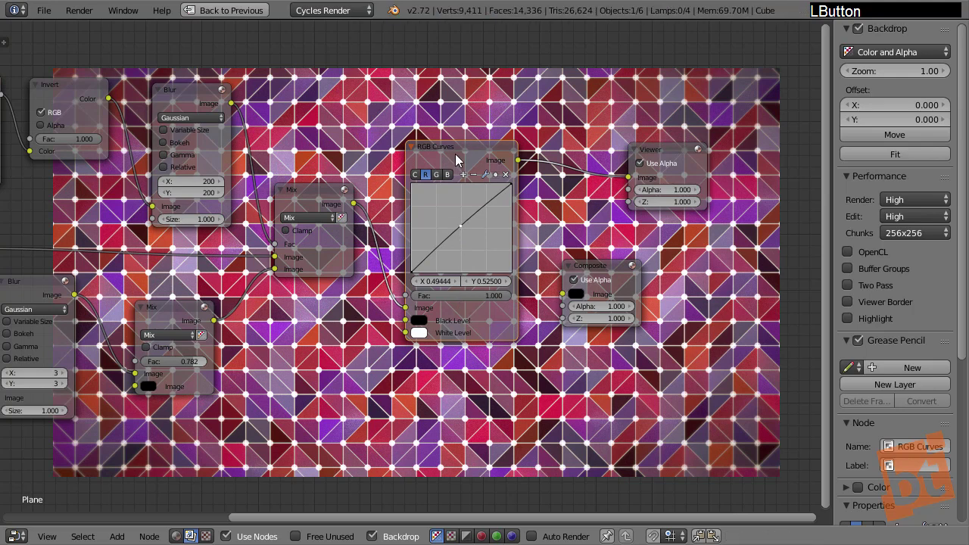
# - Connect the RGB Curves image output to the Composite node and stack the Viewer and Composite nodes beside it
pyautogui.moveTo(628, 168); pyautogui.dragTo(541, 214, button='middle')
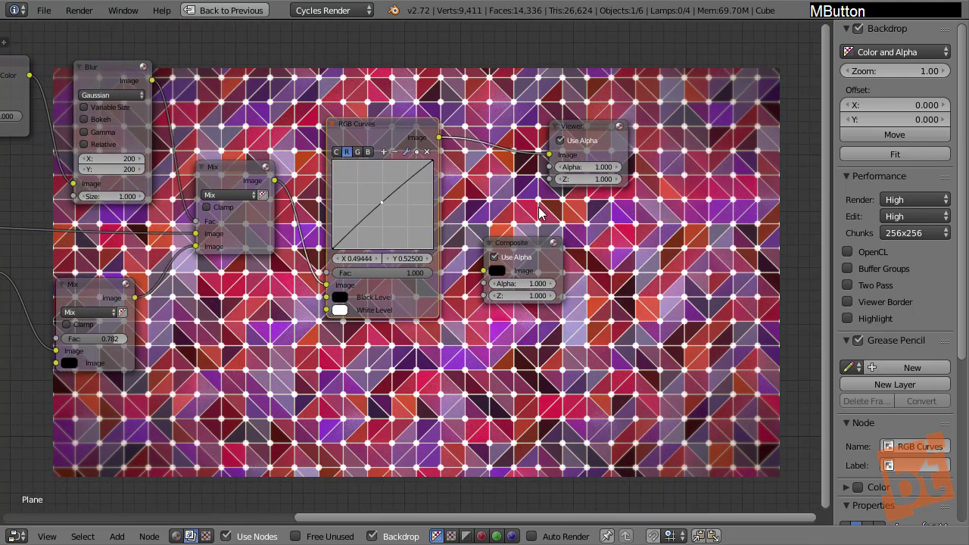
pyautogui.moveTo(525, 248); pyautogui.dragTo(591, 210)
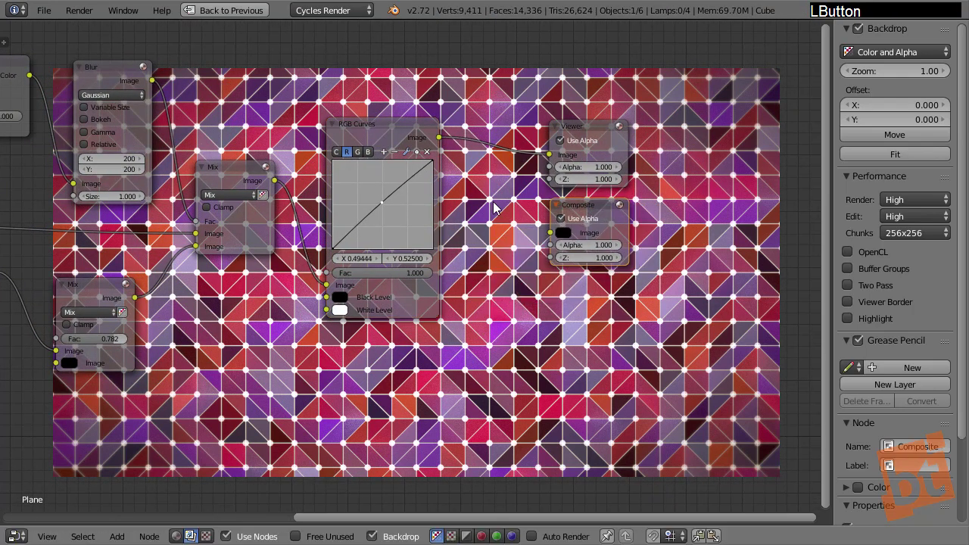
pyautogui.moveTo(487, 203); pyautogui.dragTo(492, 216, button='middle')
pyautogui.moveTo(445, 151); pyautogui.dragTo(559, 245)
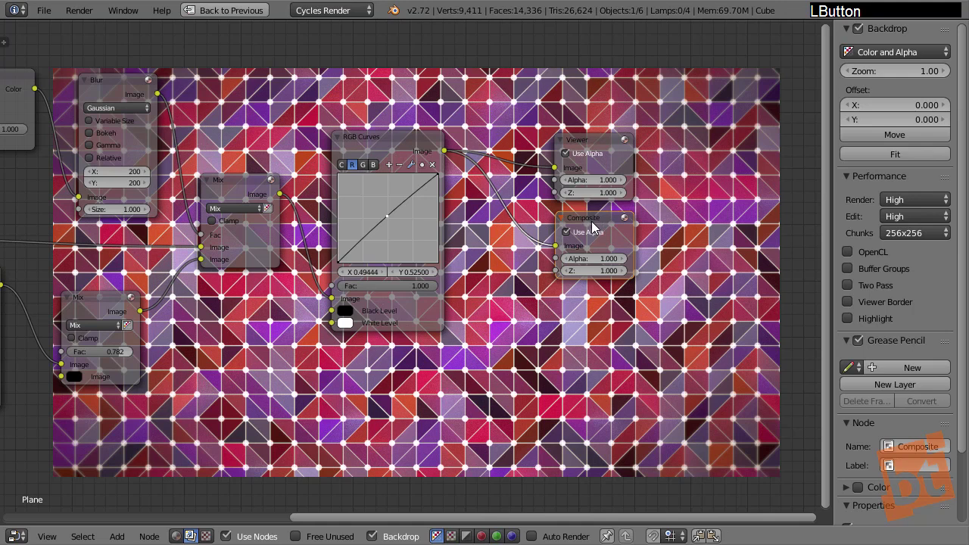
pyautogui.moveTo(593, 137); pyautogui.dragTo(602, 96)
pyautogui.moveTo(597, 219); pyautogui.dragTo(605, 180)
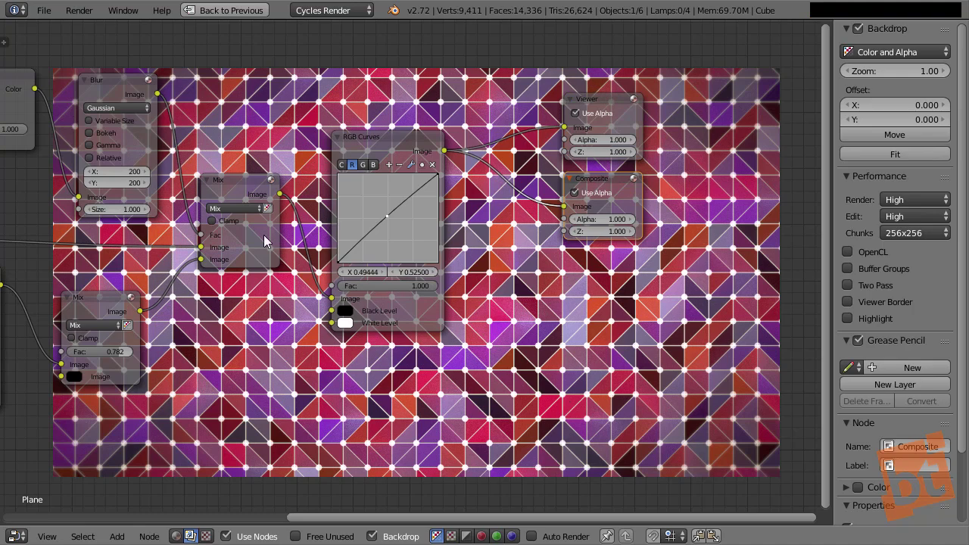
# - Fit the whole node tree in view and restore the node editor to the multi-editor layout
pyautogui.moveTo(234, 206); pyautogui.dragTo(407, 258, button='middle')
pyautogui.scroll(-6, 316, 216)
pyautogui.scroll(1, 415, 261)
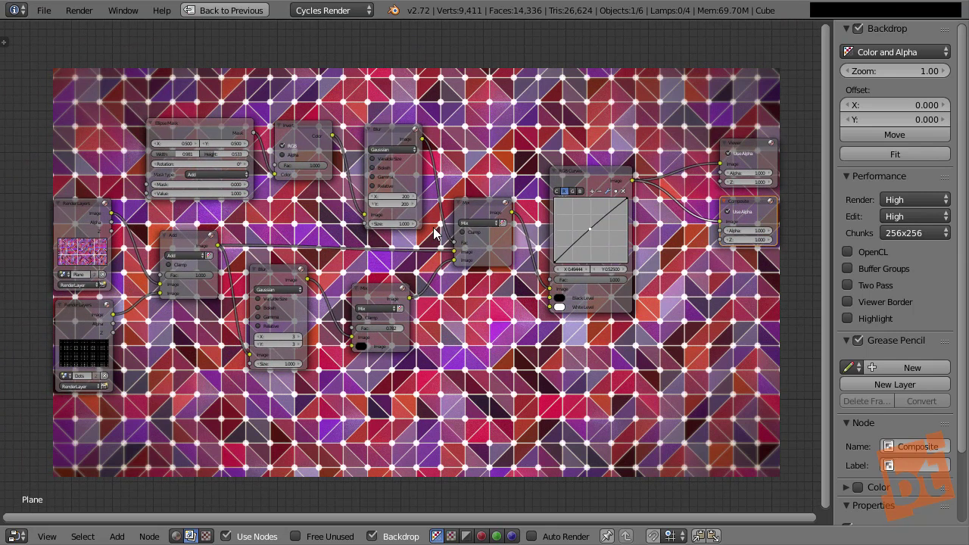
pyautogui.hotkey('shift', 'space')
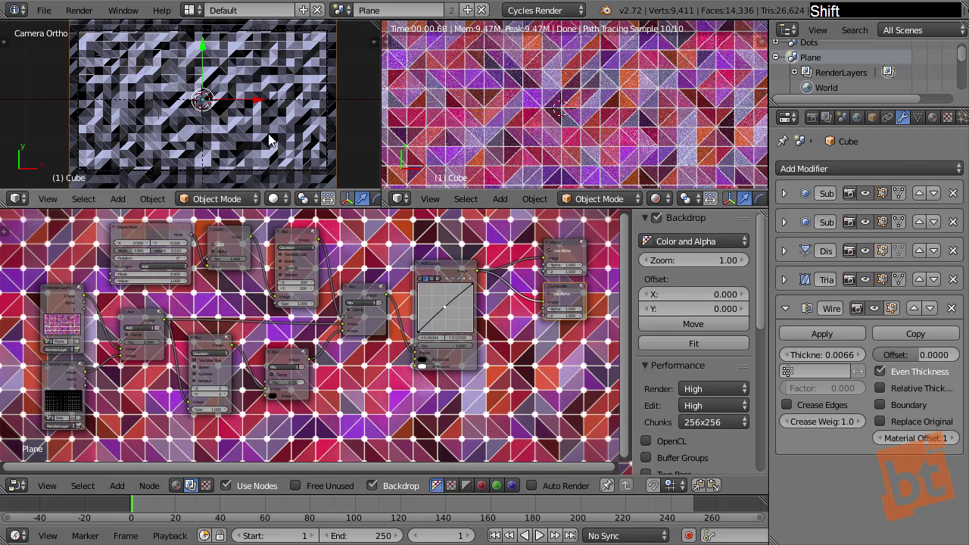
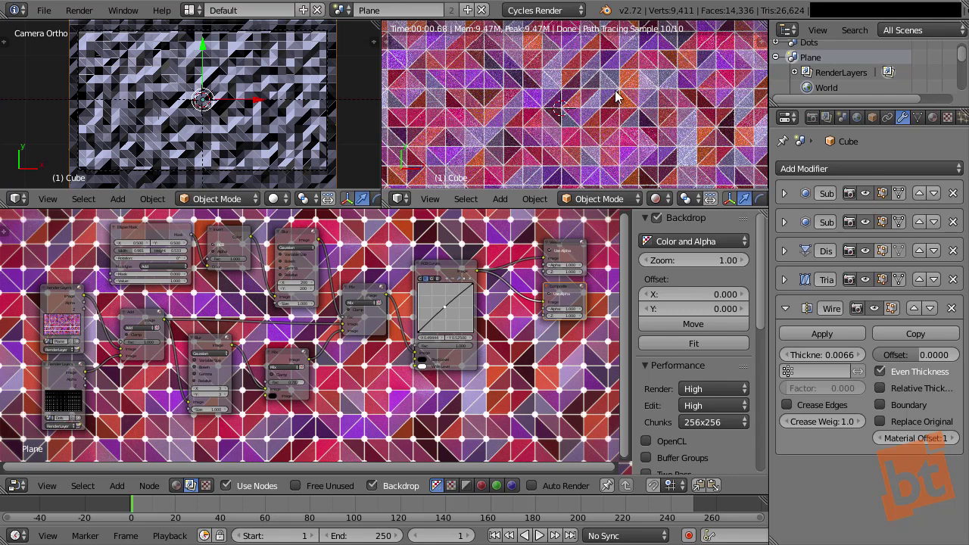
# - Add a Decimate modifier to the Cube, move it above Wireframe and Triangulate in the stack, and collapse its settings
pyautogui.click(825, 169)
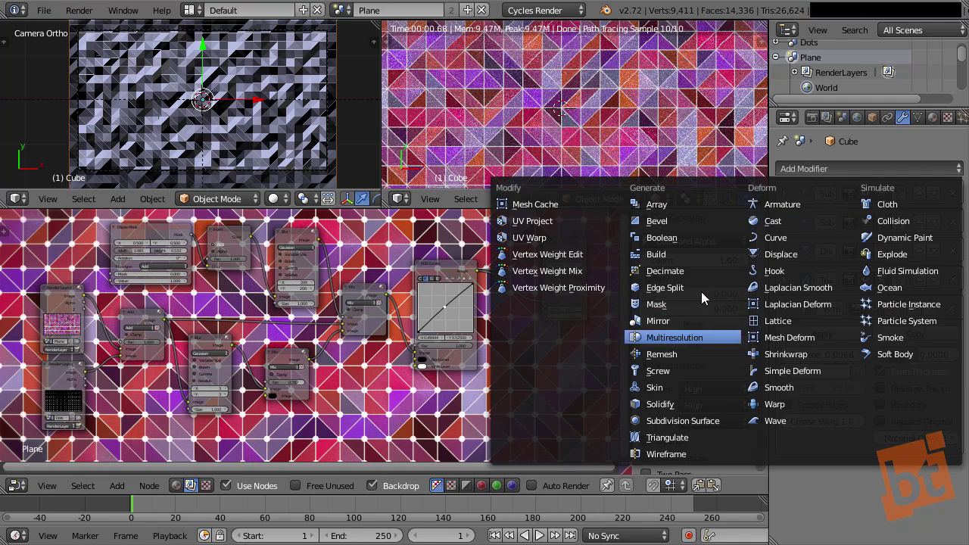
pyautogui.click(671, 271)
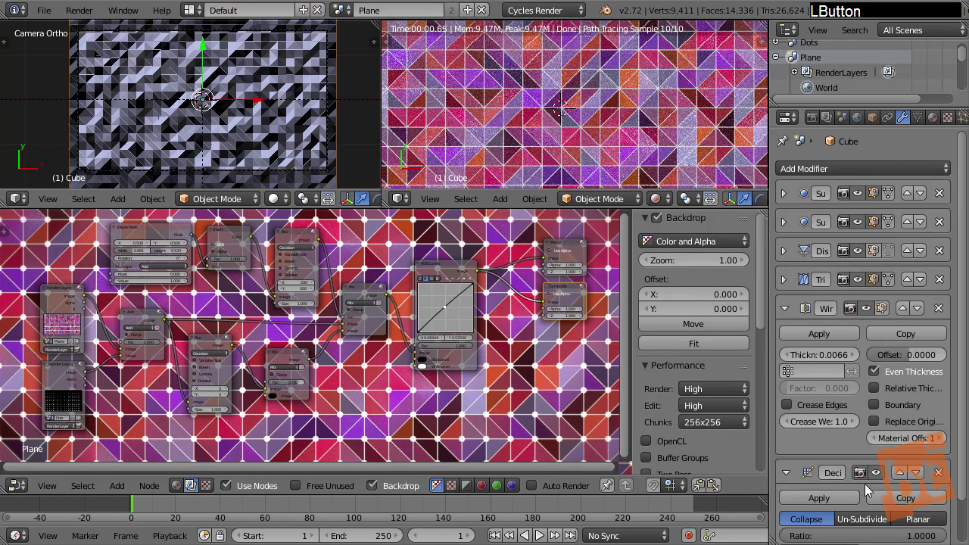
pyautogui.click(901, 472)
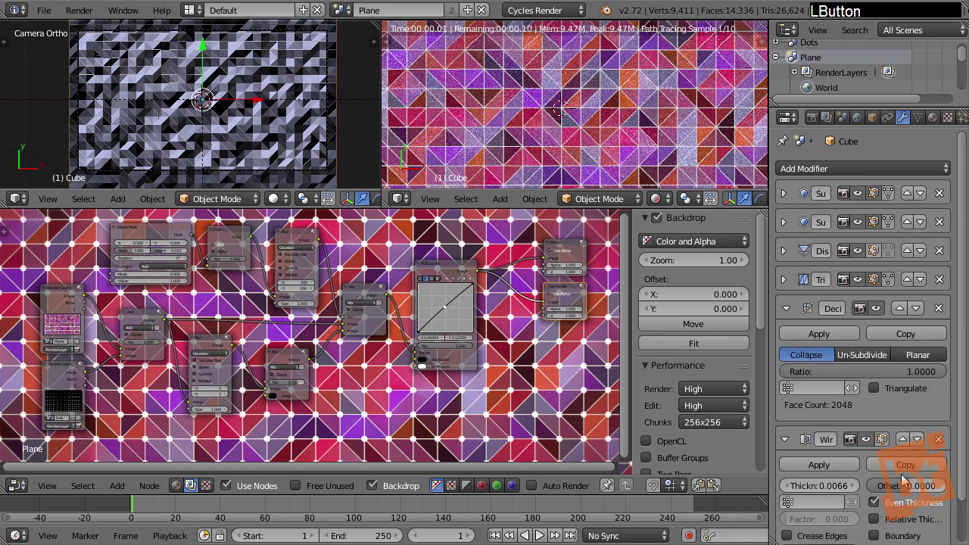
pyautogui.click(898, 308)
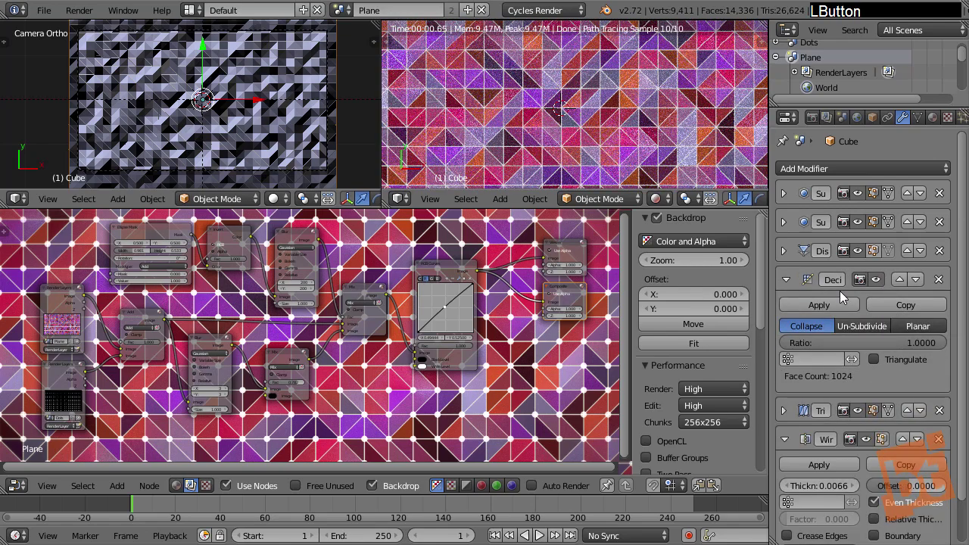
pyautogui.click(787, 280)
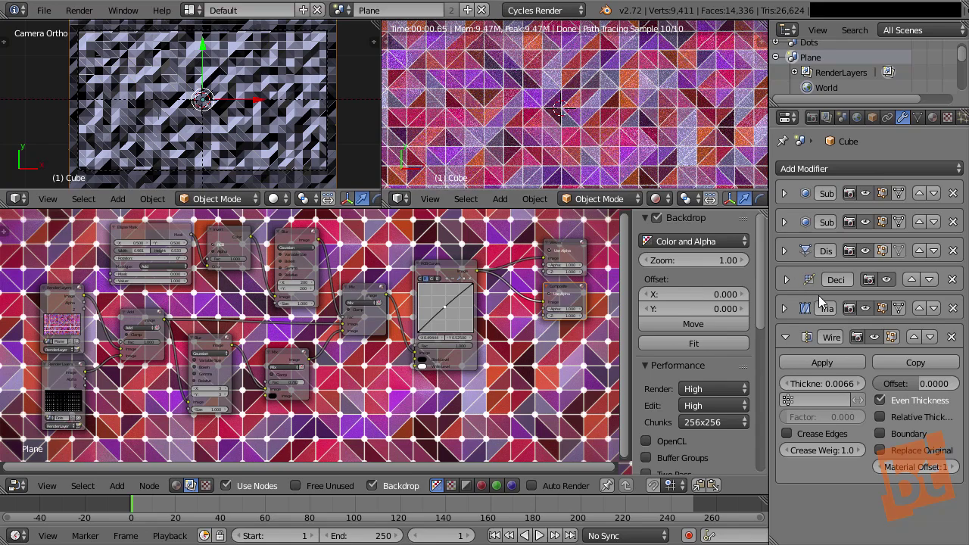
# - Preview the Cube with the Triangulate and Wireframe modifiers hidden in turn, showing each again and collapsing the Wireframe settings
pyautogui.click(872, 309)
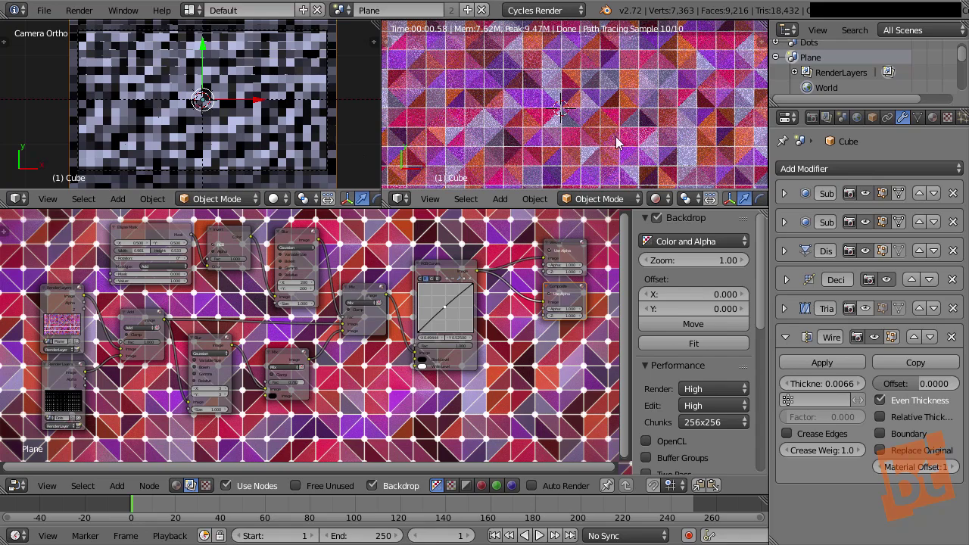
pyautogui.click(866, 307)
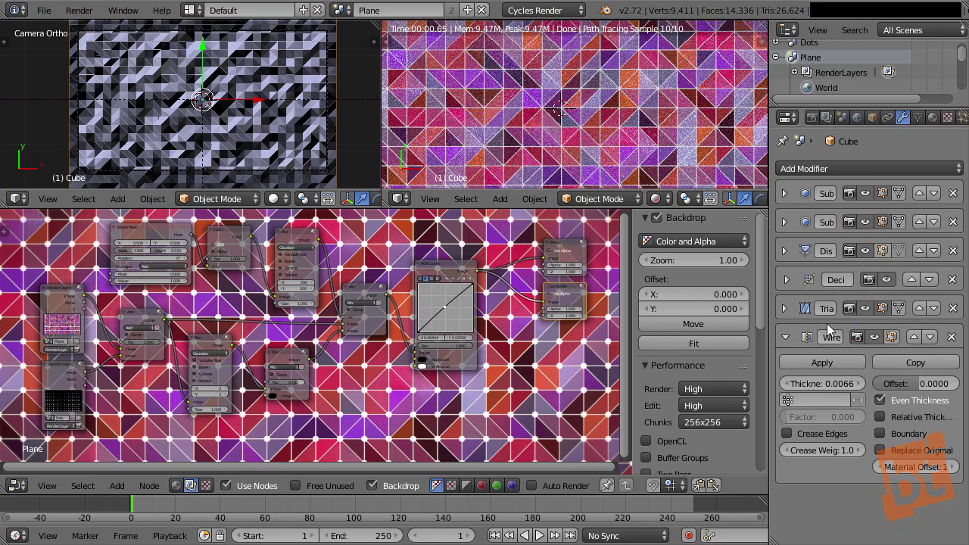
pyautogui.click(785, 337)
pyautogui.click(874, 337)
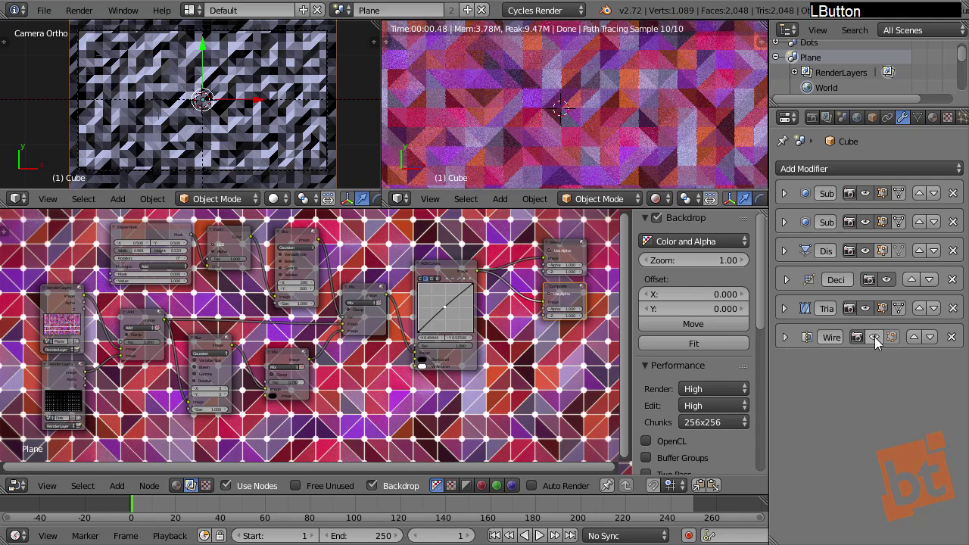
pyautogui.click(874, 337)
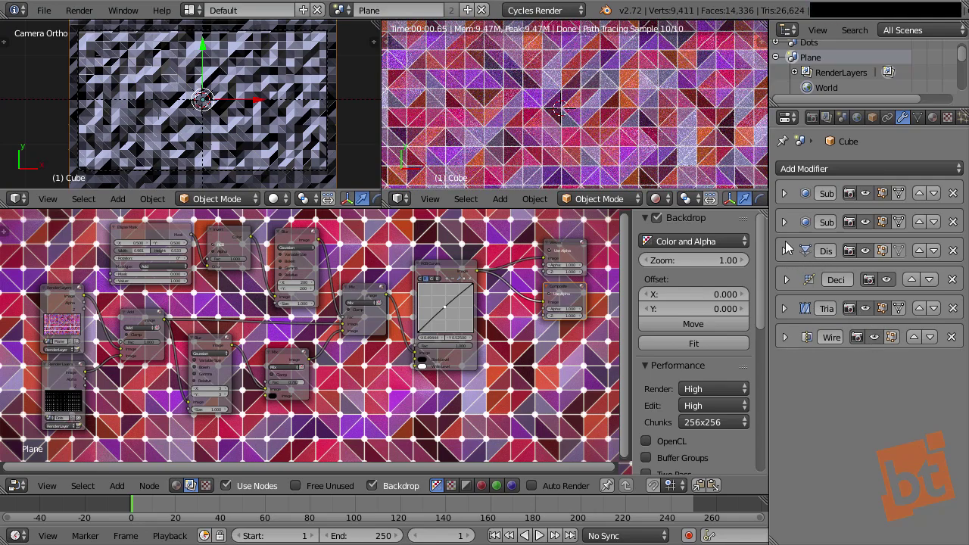
# - Lower the Decimate modifier's Collapse ratio to about 0.8166
pyautogui.click(786, 279)
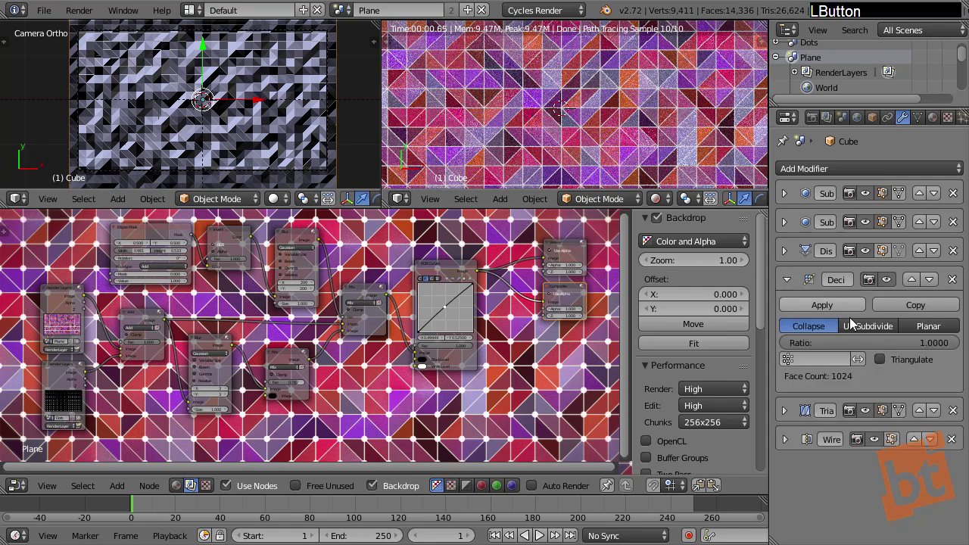
pyautogui.moveTo(952, 349); pyautogui.dragTo(921, 344)
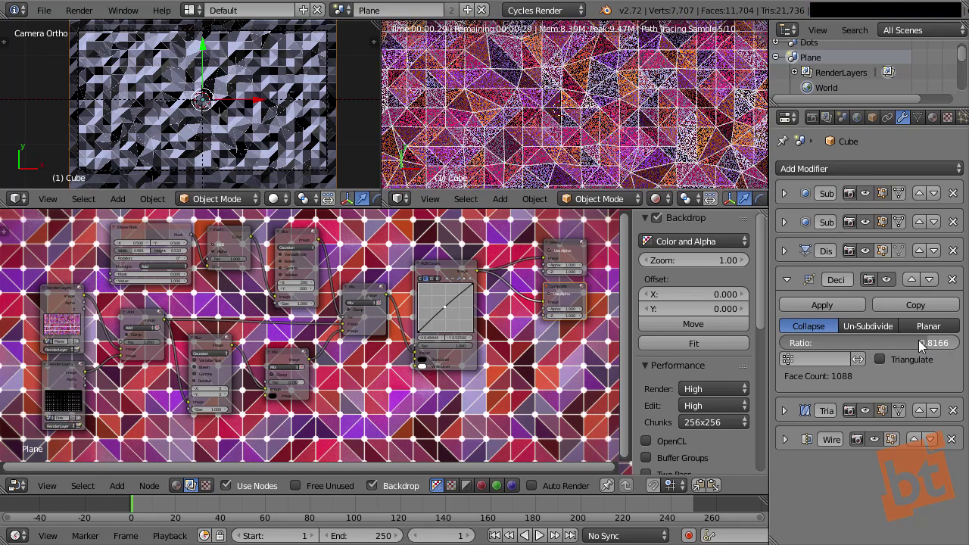
pyautogui.moveTo(597, 96); pyautogui.dragTo(602, 113, button='middle')
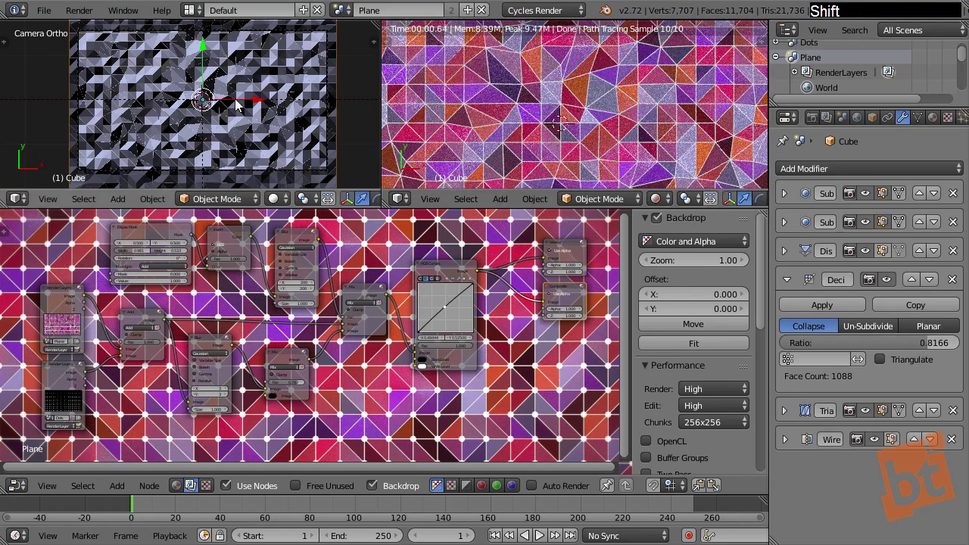
# - Inspect the decimated mesh from an angled perspective in an enlarged 3D view, and return to the multi-editor layout
pyautogui.hotkey('shift', 'space')
pyautogui.keyDown('shift'); pyautogui.moveTo(249, 108); pyautogui.dragTo(470, 182, button='middle'); pyautogui.keyUp('shift')
pyautogui.moveTo(463, 246); pyautogui.dragTo(445, 364, button='middle')
pyautogui.keyDown('shift'); pyautogui.moveTo(446, 364); pyautogui.dragTo(473, 325, button='middle'); pyautogui.keyUp('shift')
pyautogui.moveTo(473, 325); pyautogui.dragTo(485, 230, button='middle')
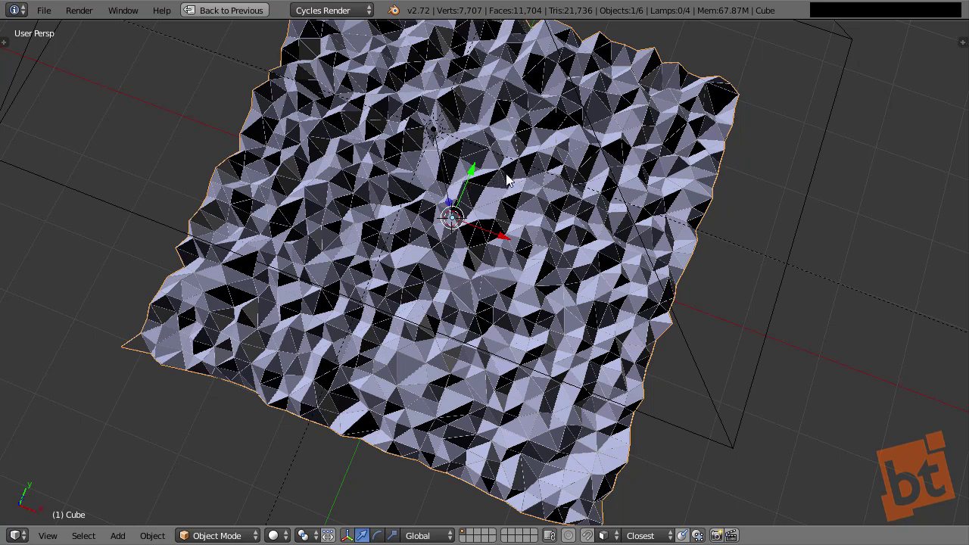
pyautogui.press('shift')
pyautogui.hotkey('shift', 'space')
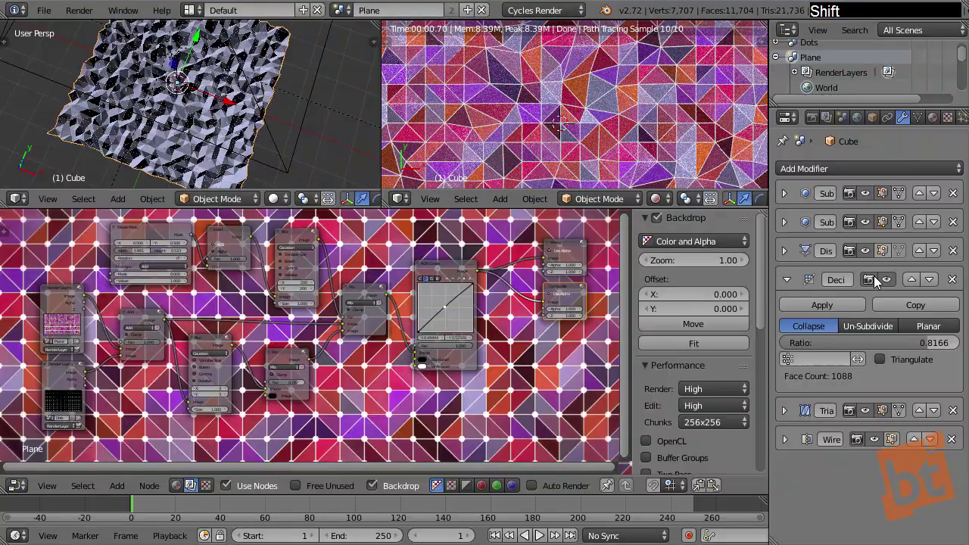
# - Lower the Cube's Decimate ratio to about 0.3974 and collapse the modifier's settings
pyautogui.moveTo(918, 342); pyautogui.dragTo(847, 347)
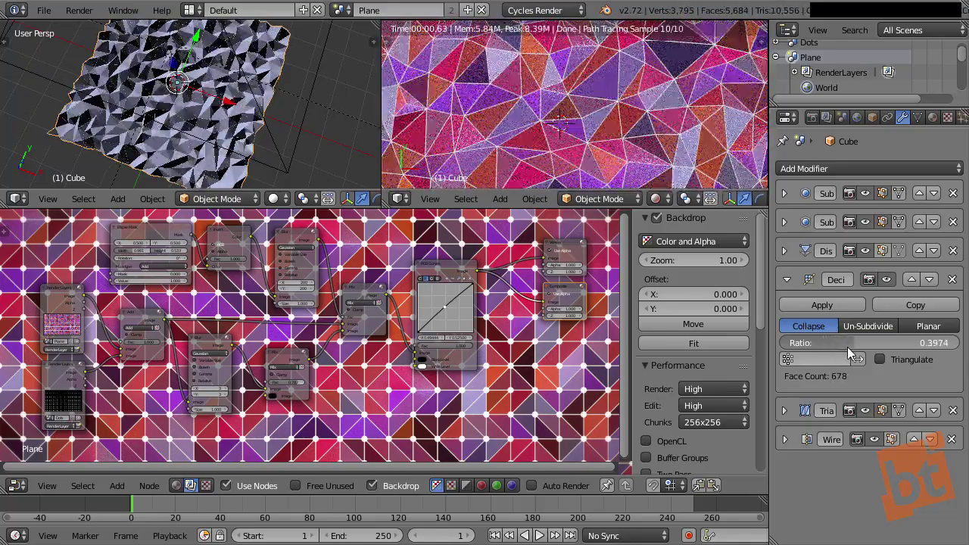
pyautogui.click(786, 280)
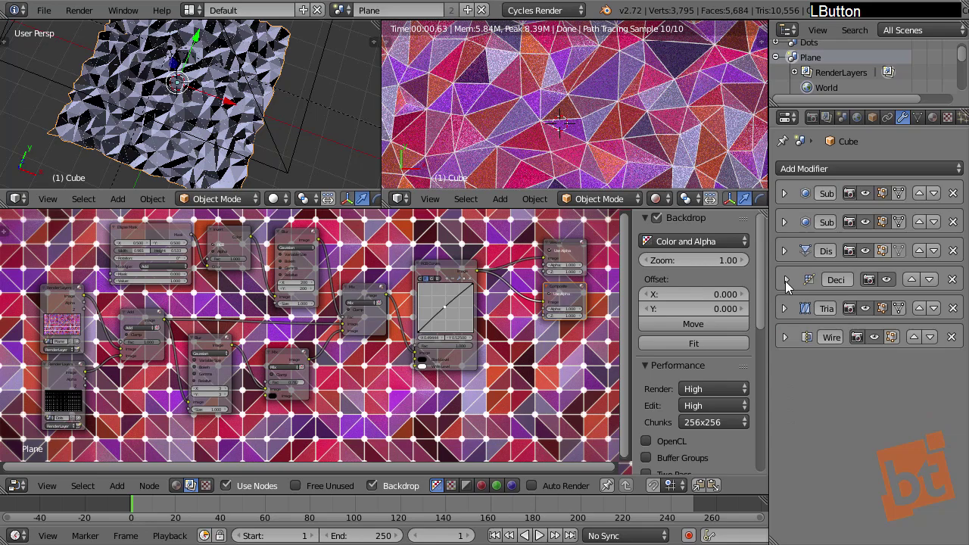
# - Preview the Cube with the Decimate and Displace modifiers hidden in turn, showing each one again
pyautogui.click(888, 280)
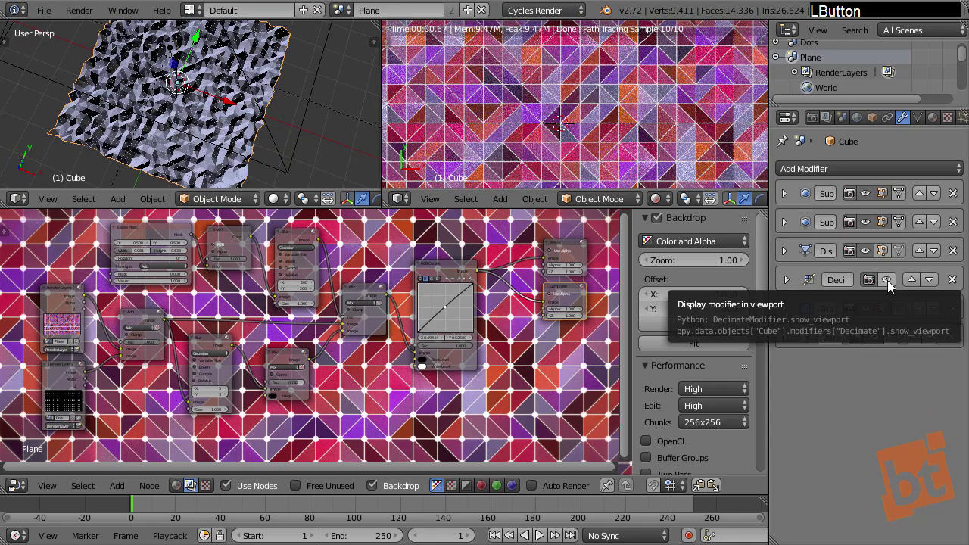
pyautogui.click(887, 280)
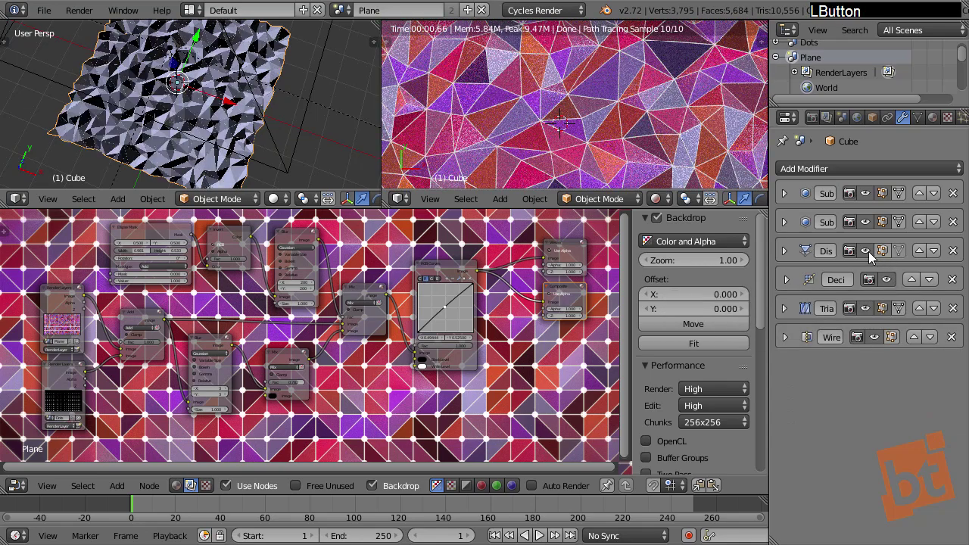
pyautogui.click(867, 251)
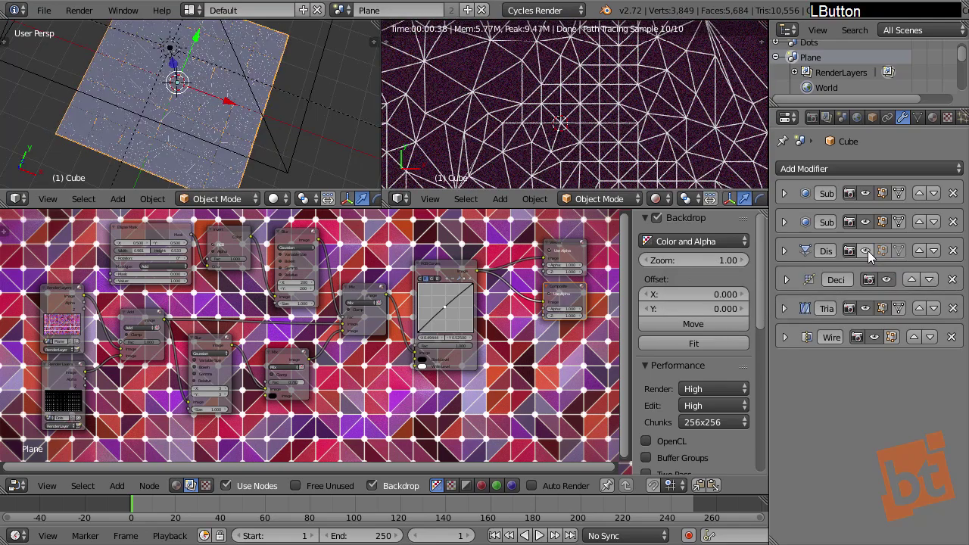
pyautogui.keyDown('shift'); pyautogui.moveTo(586, 144); pyautogui.dragTo(623, 124, button='middle'); pyautogui.keyUp('shift')
pyautogui.scroll(-4, 579, 75)
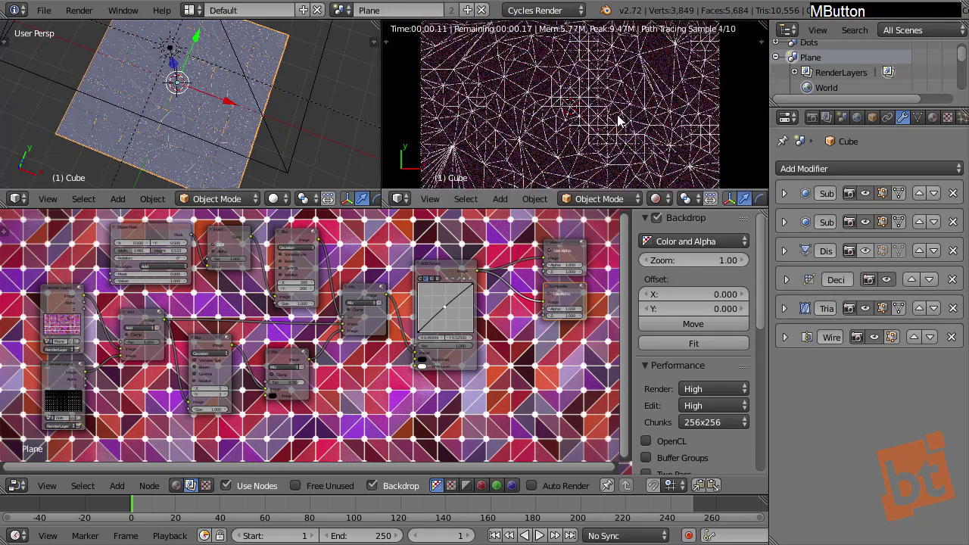
pyautogui.click(868, 250)
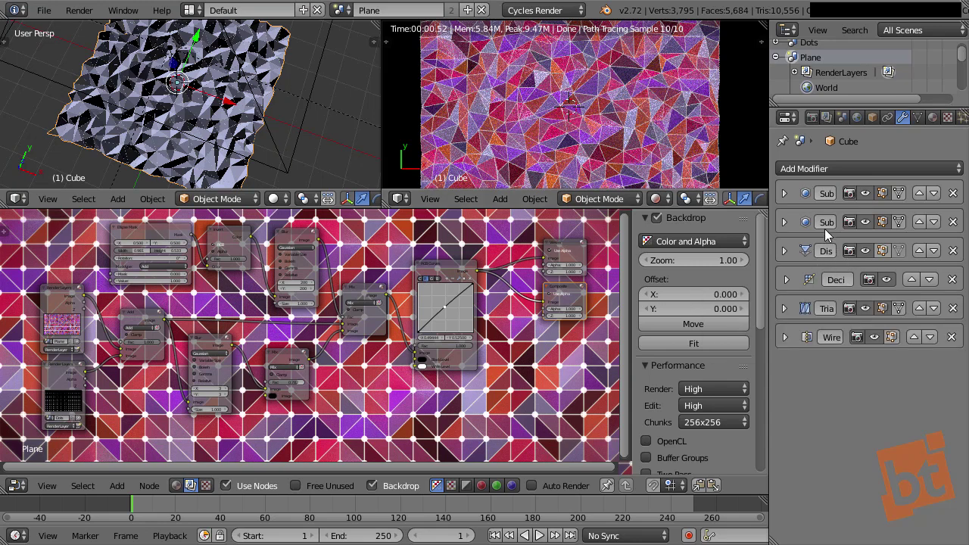
# - Try the second Subdivision Surface modifier's view level at 0 and 2, return it to 1, and collapse its settings
pyautogui.click(782, 222)
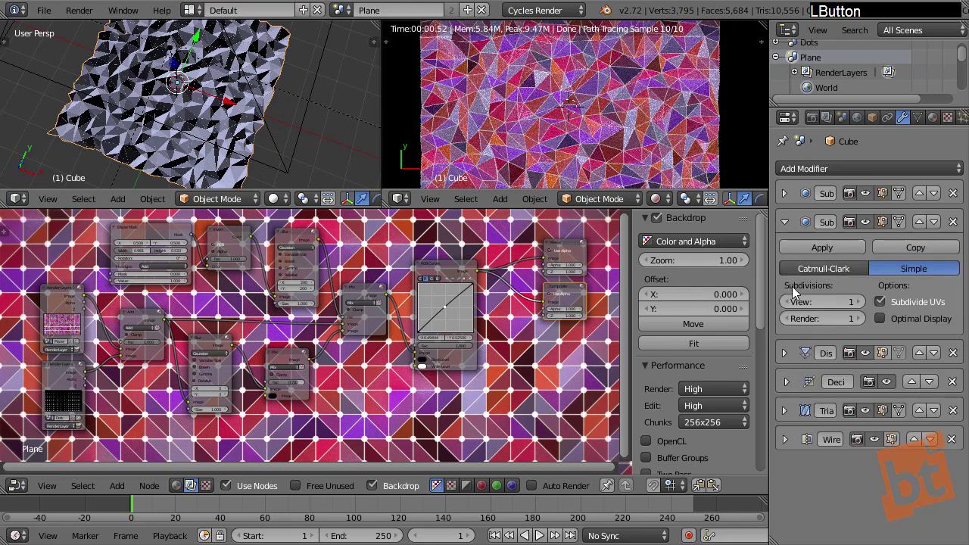
pyautogui.click(787, 302)
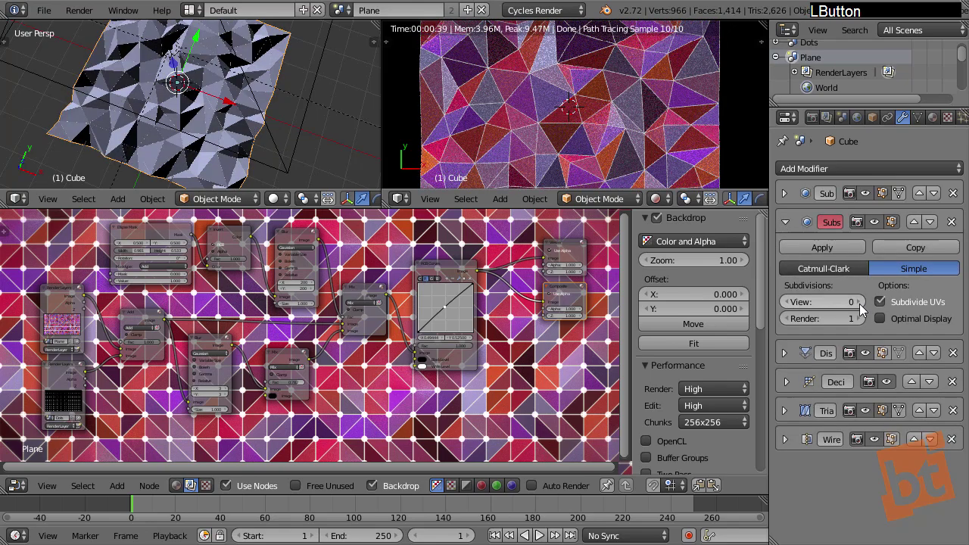
pyautogui.click(858, 303)
pyautogui.click(858, 303)
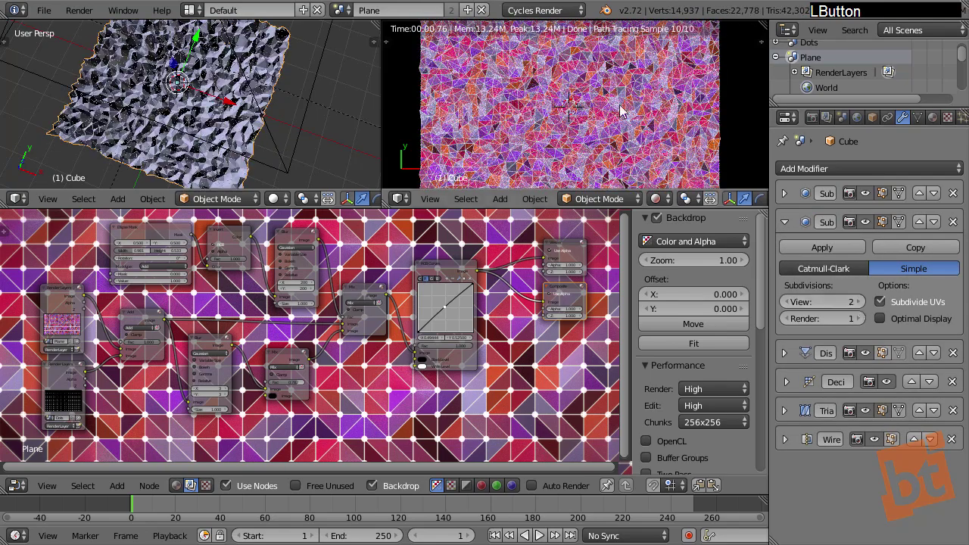
pyautogui.scroll(2, 621, 111)
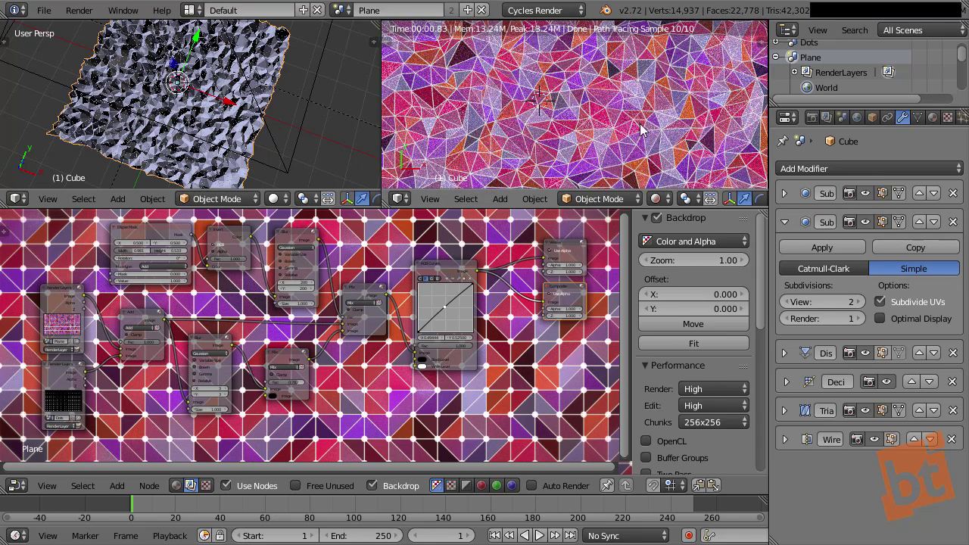
pyautogui.click(787, 303)
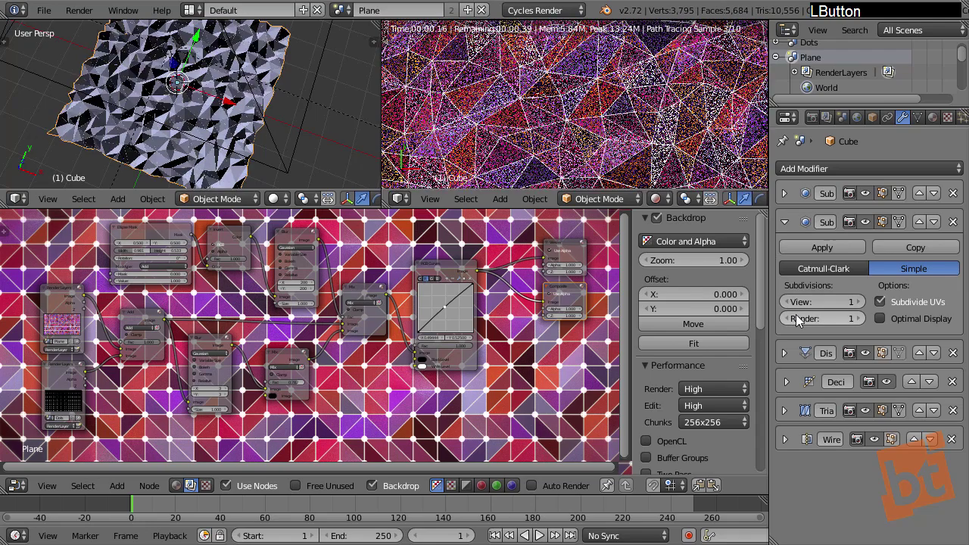
pyautogui.click(784, 221)
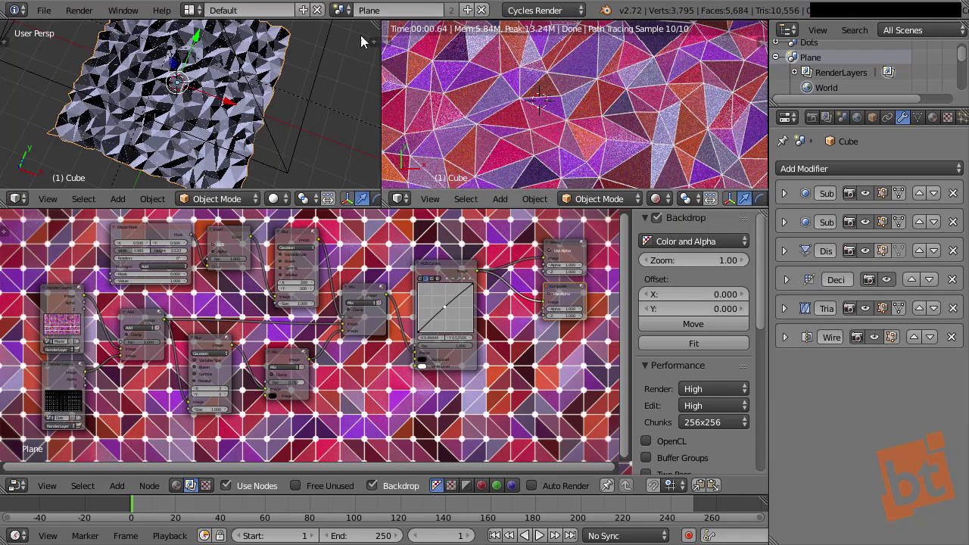
# - Switch to the Dots scene, select Cube.001, and enlarge the 3D view around an angled perspective of its mesh
pyautogui.click(345, 10)
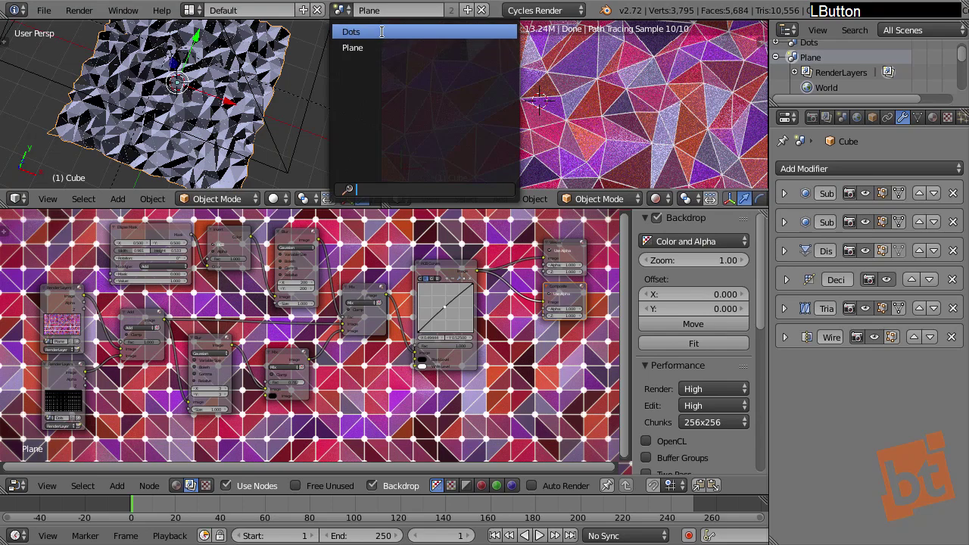
pyautogui.click(381, 32)
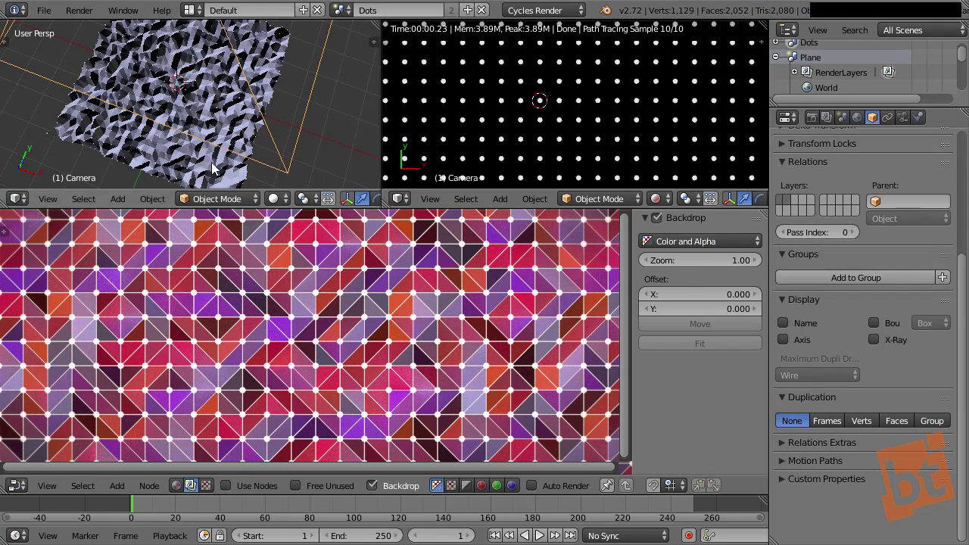
pyautogui.rightClick(192, 114)
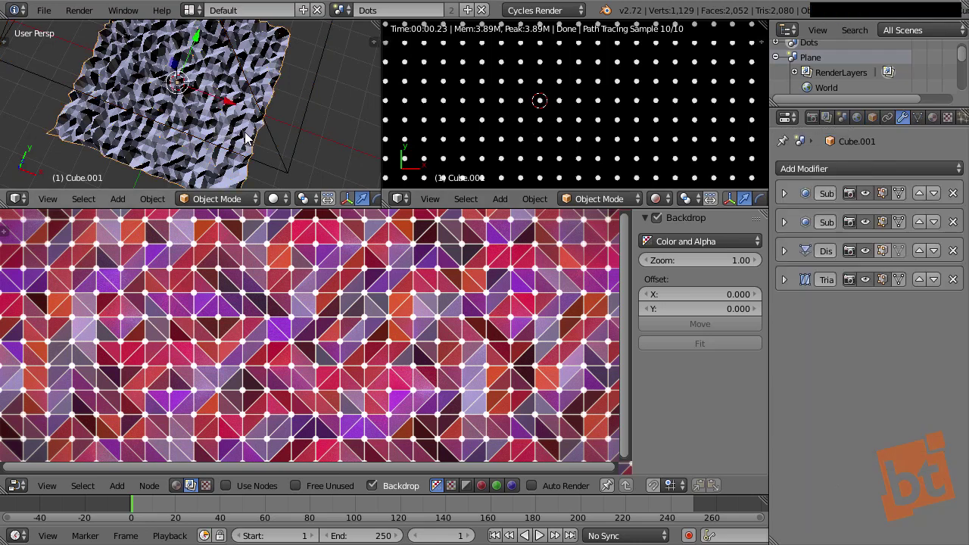
pyautogui.moveTo(238, 106); pyautogui.dragTo(276, 103, button='middle')
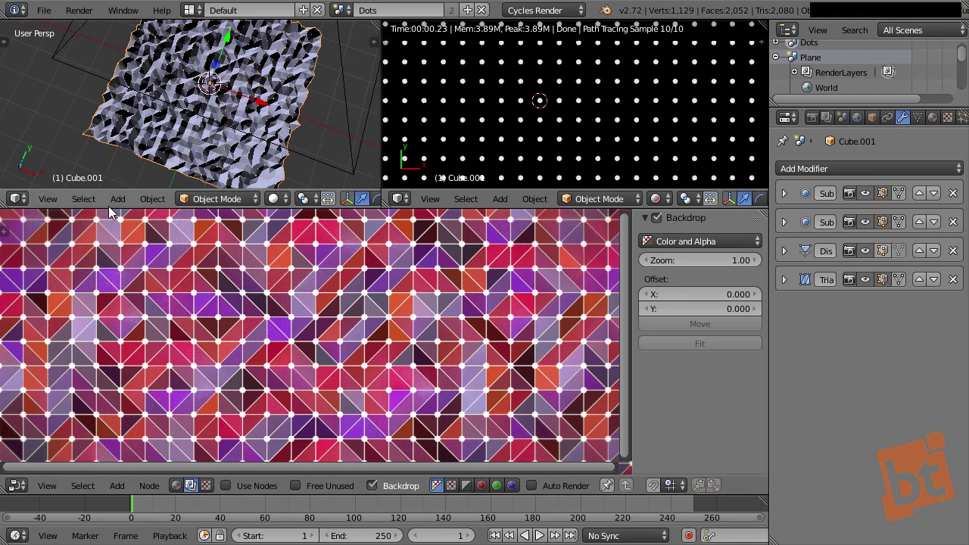
pyautogui.moveTo(114, 208); pyautogui.dragTo(121, 412)
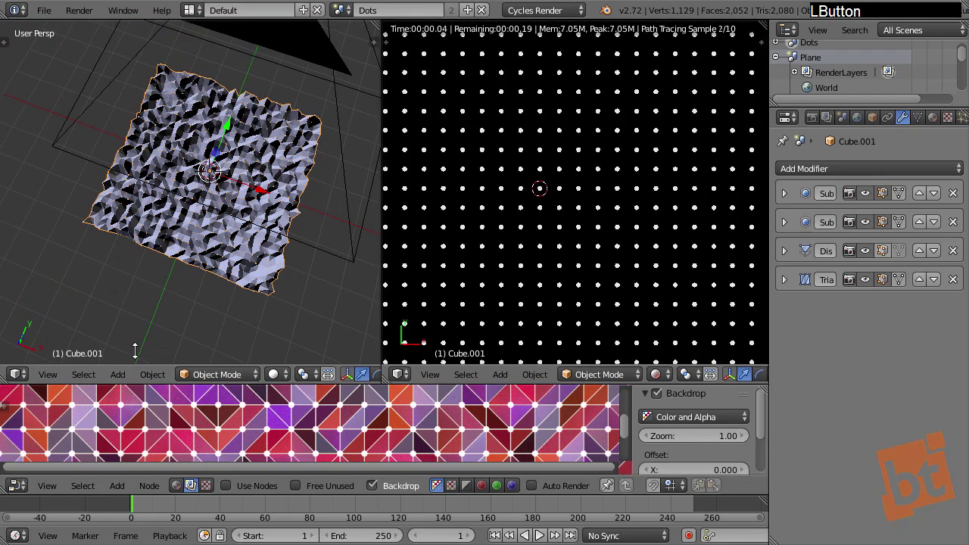
pyautogui.moveTo(227, 204); pyautogui.dragTo(391, 256, button='middle')
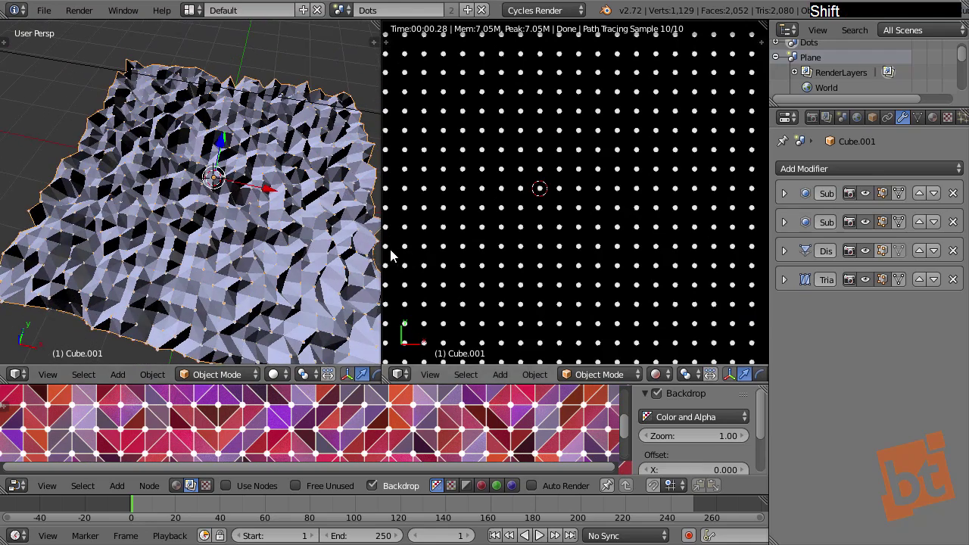
pyautogui.moveTo(383, 250); pyautogui.dragTo(500, 250)
pyautogui.moveTo(372, 225); pyautogui.dragTo(342, 232, button='middle')
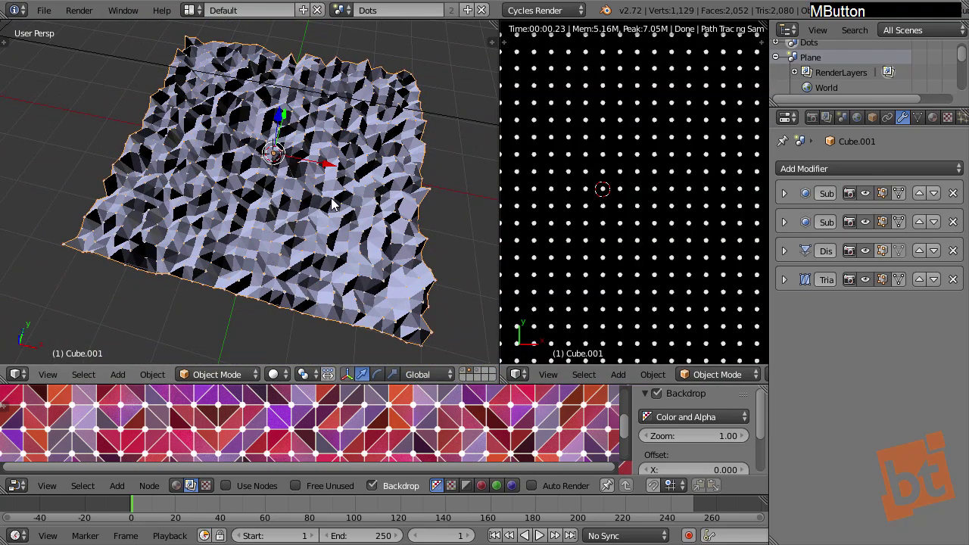
# - Compare the Cube alone on the first layer with Cube.001 alone on the second layer, selecting each mesh
pyautogui.click(463, 372)
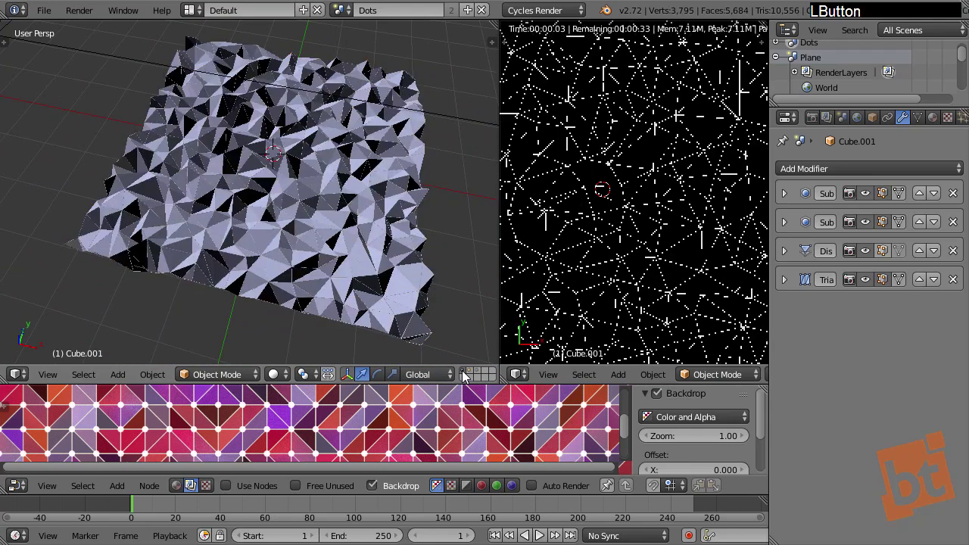
pyautogui.rightClick(270, 244)
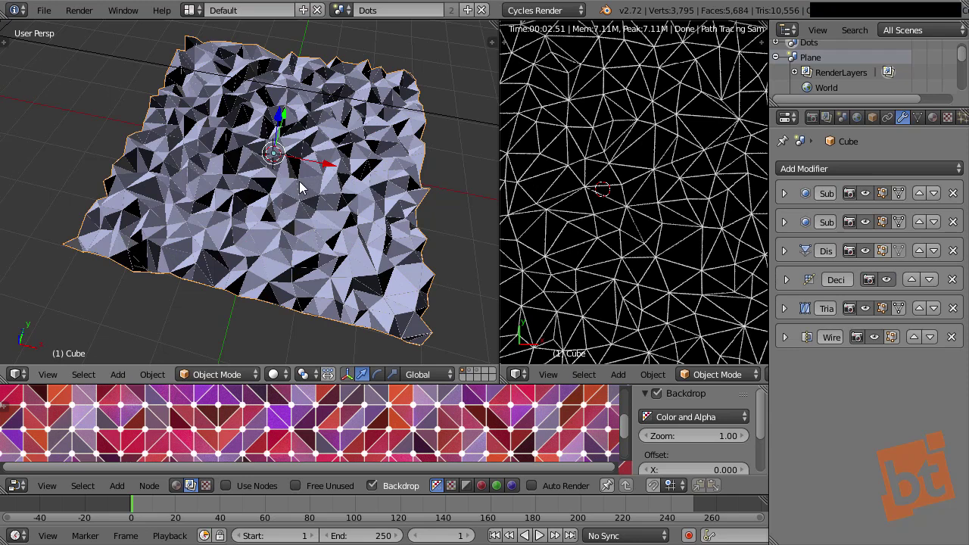
pyautogui.click(469, 373)
pyautogui.rightClick(359, 255)
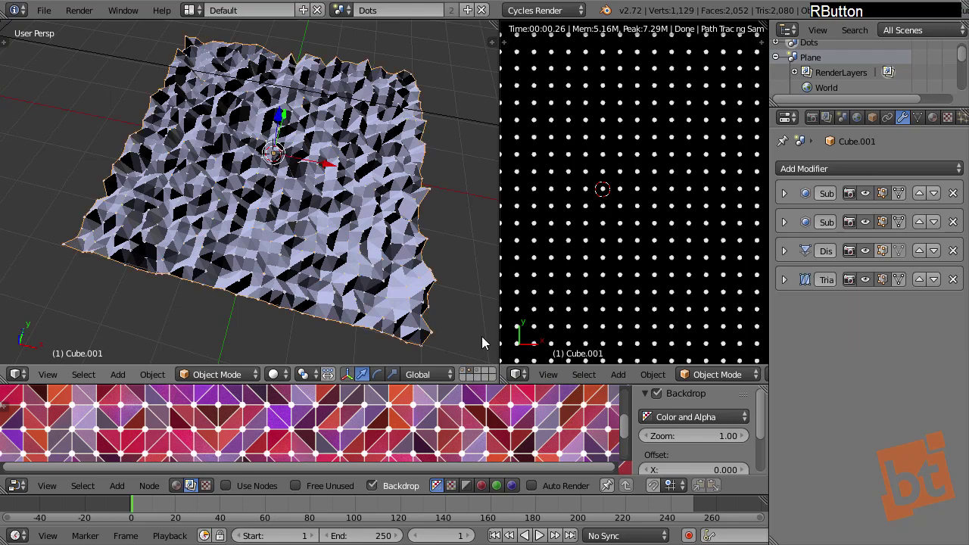
# - Show the first and second layers together and display the overlapping meshes as wireframe
pyautogui.keyDown('shift'); pyautogui.click(465, 376); pyautogui.keyUp('shift')
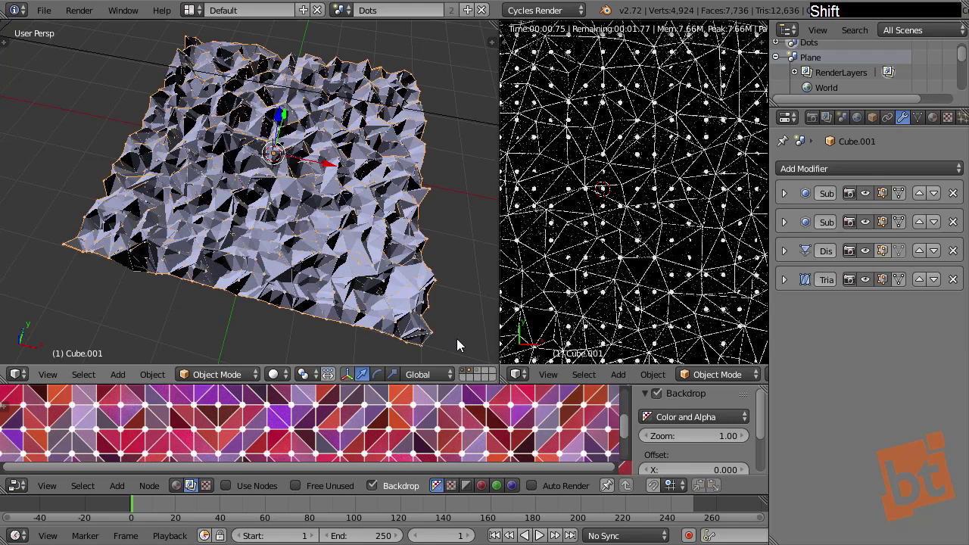
pyautogui.press('z')
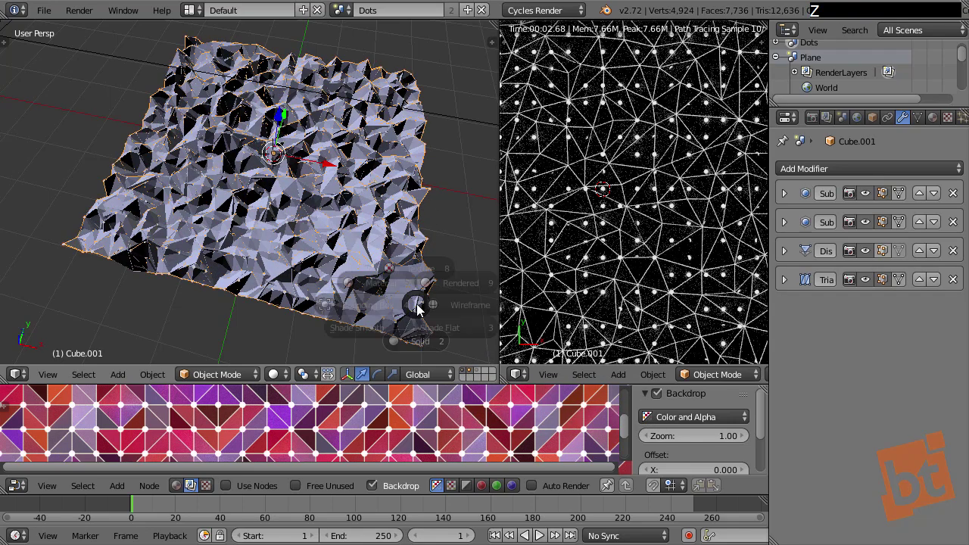
pyautogui.click(503, 306)
pyautogui.keyDown('shift'); pyautogui.moveTo(462, 291); pyautogui.dragTo(427, 238, button='middle'); pyautogui.keyUp('shift')
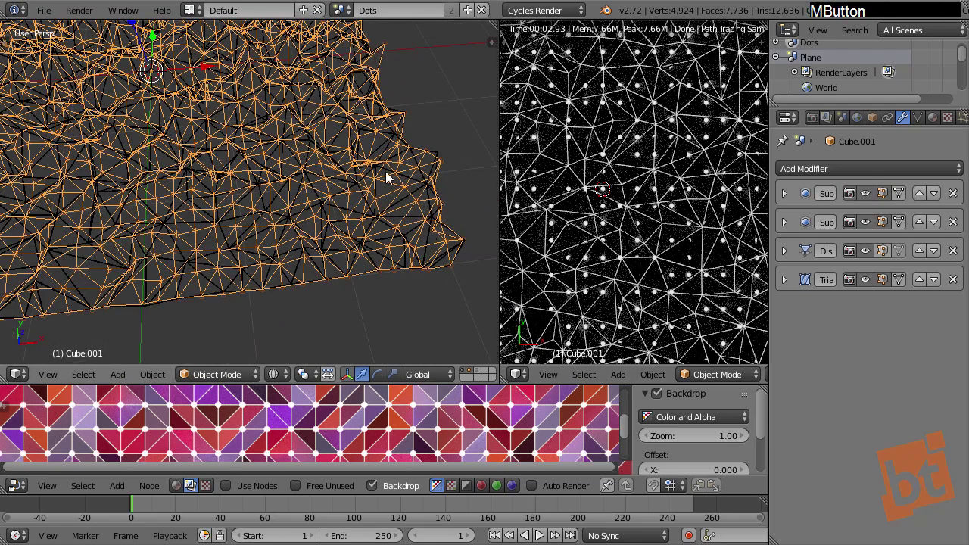
pyautogui.moveTo(385, 174); pyautogui.dragTo(286, 90, button='middle')
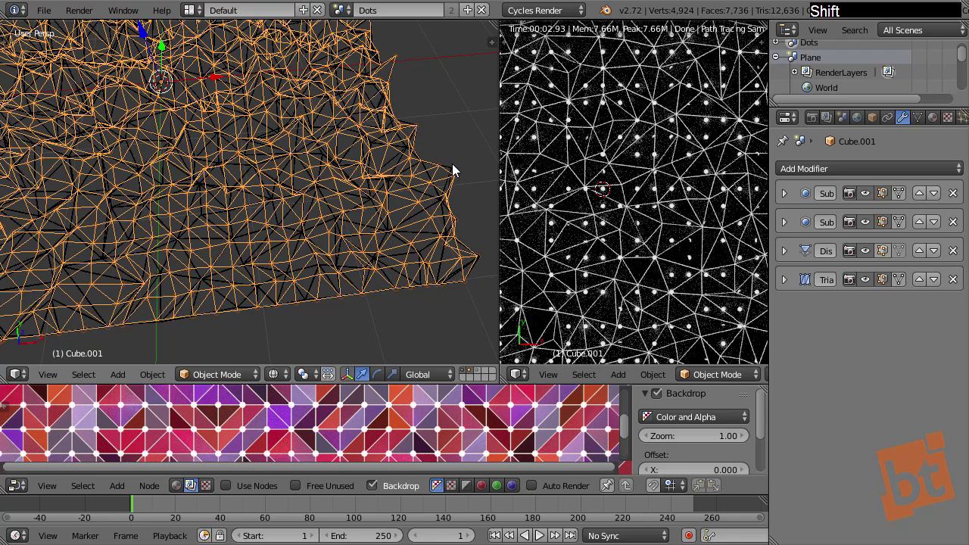
# - Select Cube.001 and the Cube together, with the Cube as the active object
pyautogui.keyDown('shift'); pyautogui.rightClick(452, 164); pyautogui.keyUp('shift')
pyautogui.rightClick(451, 175)
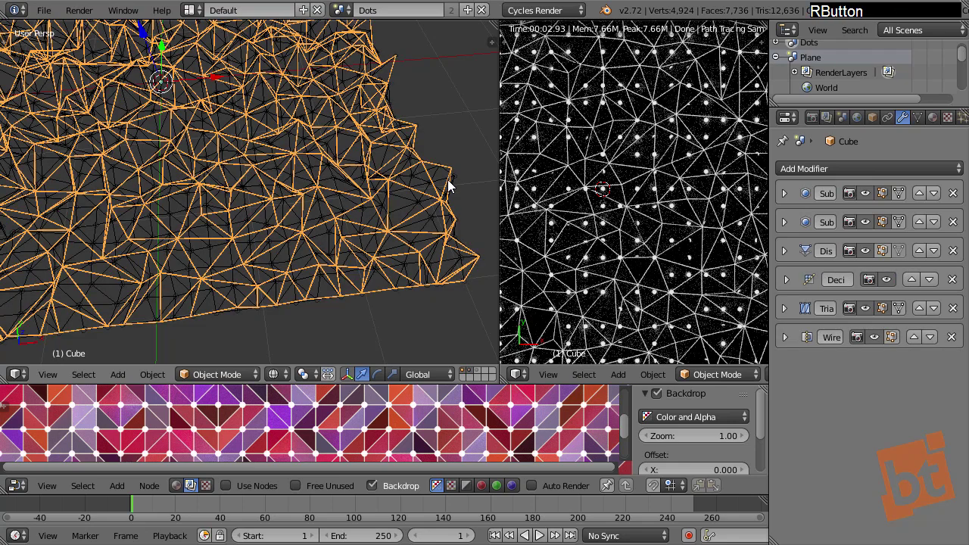
pyautogui.scroll(2, 452, 176)
pyautogui.rightClick(458, 174)
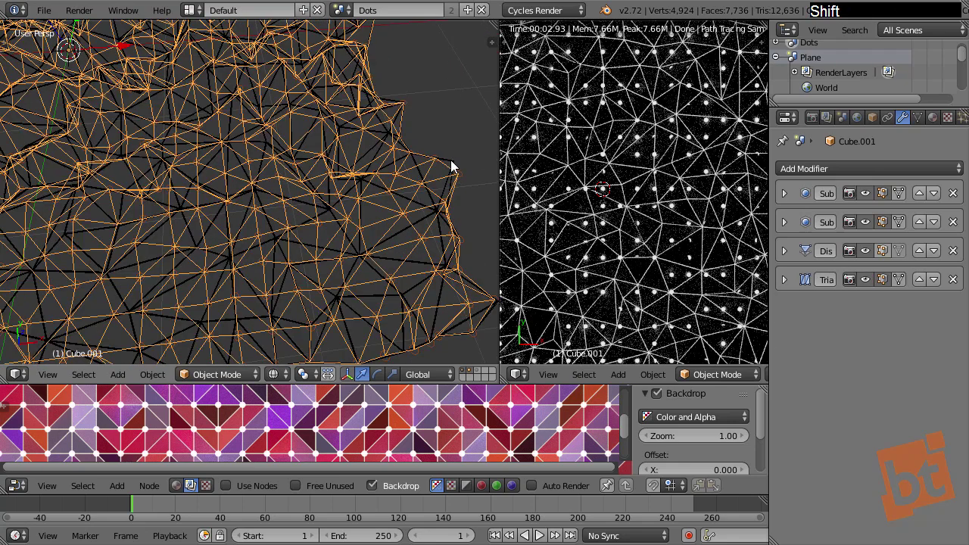
pyautogui.keyDown('shift'); pyautogui.rightClick(452, 167); pyautogui.keyUp('shift')
pyautogui.keyDown('shift'); pyautogui.rightClick(454, 185); pyautogui.keyUp('shift')
pyautogui.keyDown('shift'); pyautogui.rightClick(444, 180); pyautogui.keyUp('shift')
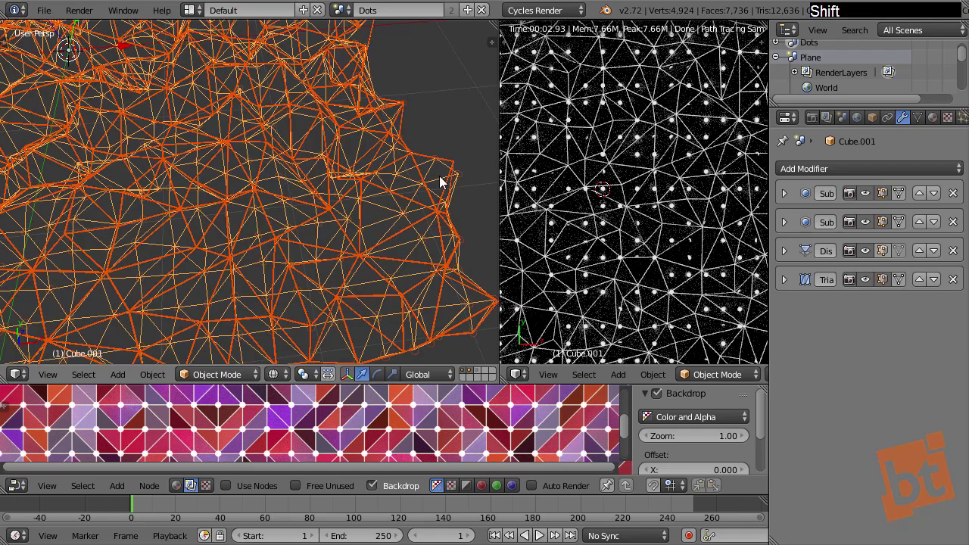
pyautogui.rightClick(441, 182)
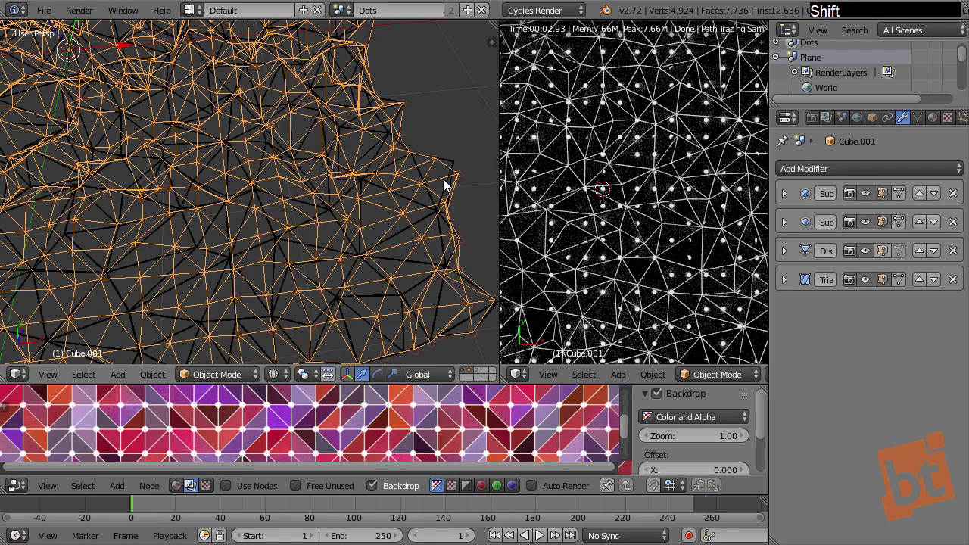
pyautogui.keyDown('shift'); pyautogui.rightClick(444, 184); pyautogui.keyUp('shift')
pyautogui.scroll(-3, 389, 221)
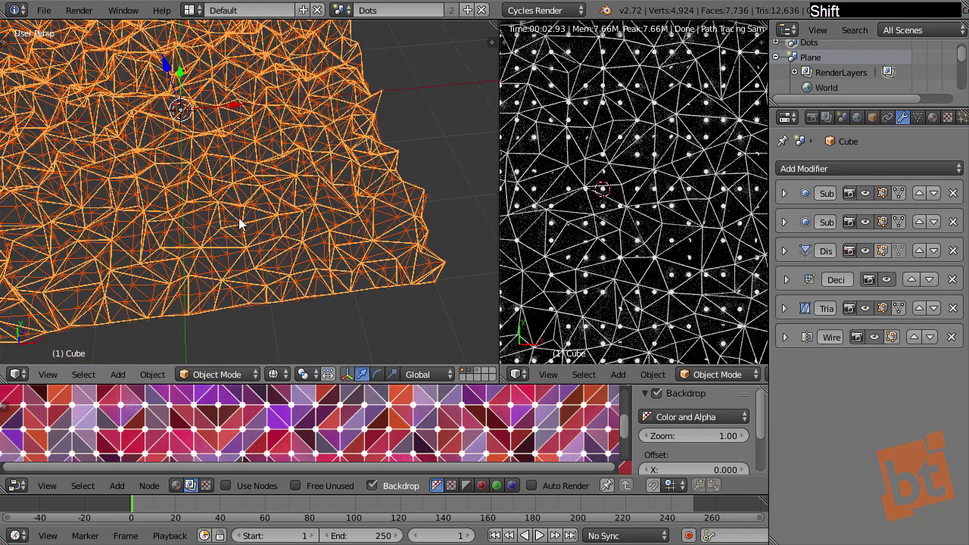
pyautogui.moveTo(331, 221); pyautogui.dragTo(361, 191, button='middle')
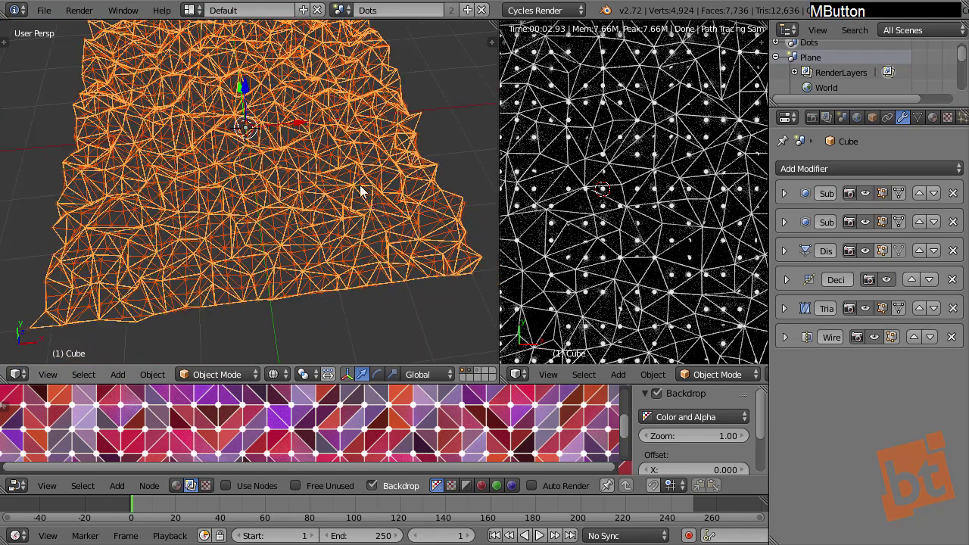
# - Open the User Preferences at the add-ons list and place the window so the Copy Attributes Menu entry is in view
pyautogui.press('ctrl')
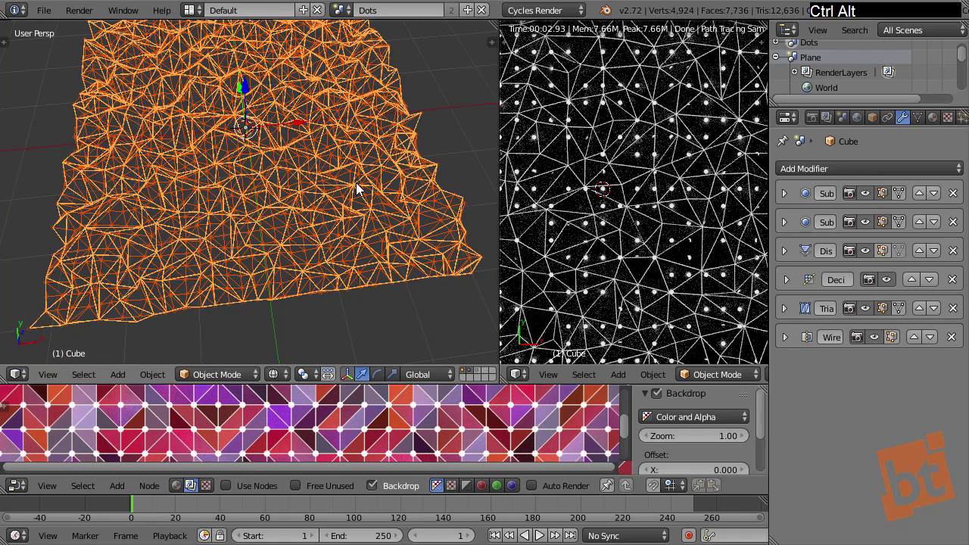
pyautogui.hotkey('ctrl', 'alt', 'u')
pyautogui.moveTo(452, 1); pyautogui.dragTo(464, 68)
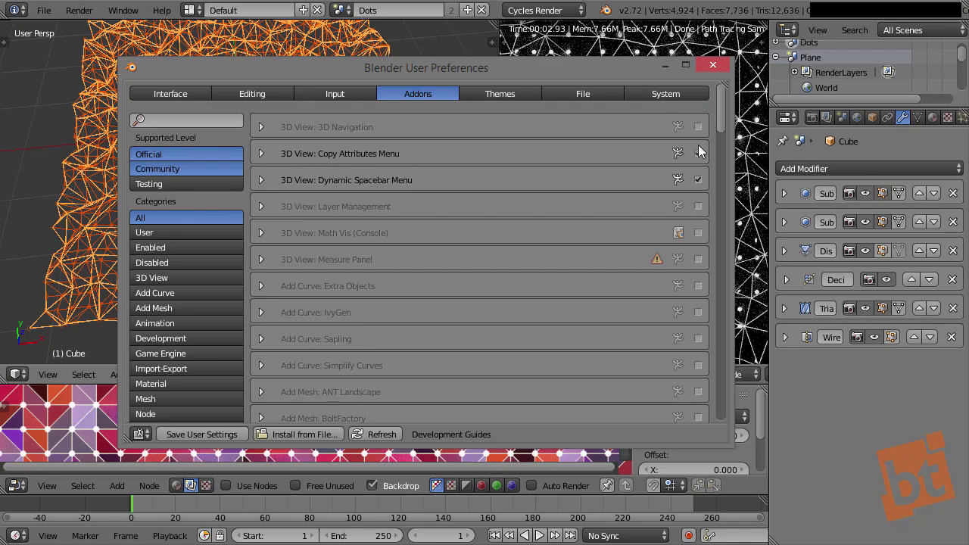
# - Copy only the Decimate modifier from the active Cube to Cube.001, and select Cube.001 to inspect its modifiers and dots
pyautogui.click(719, 66)
pyautogui.moveTo(333, 196); pyautogui.dragTo(338, 203, button='middle')
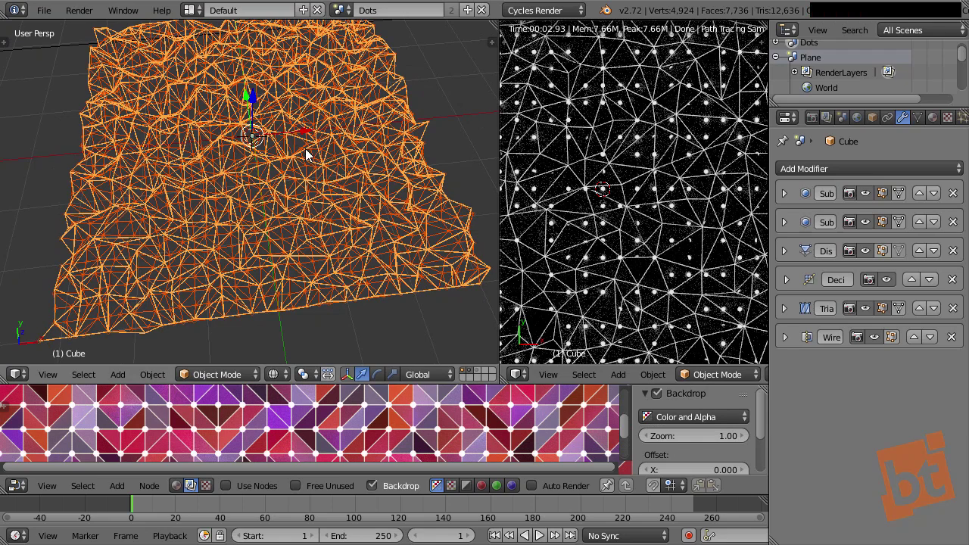
pyautogui.hotkey('ctrl', 'c')
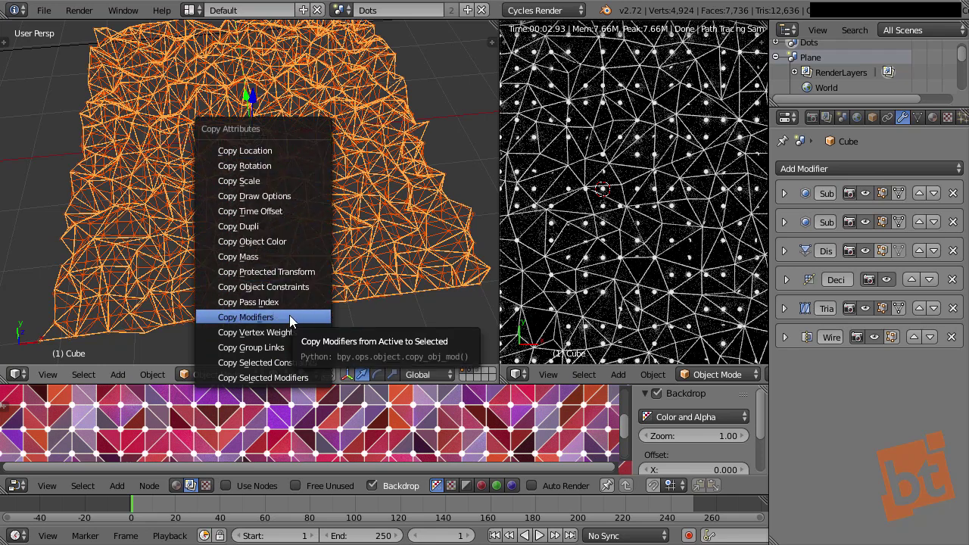
pyautogui.click(288, 378)
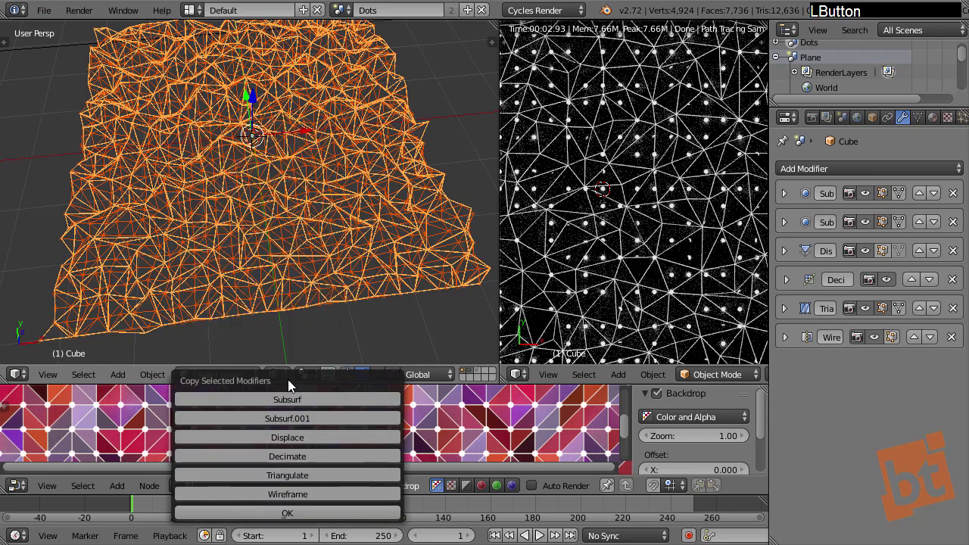
pyautogui.click(314, 456)
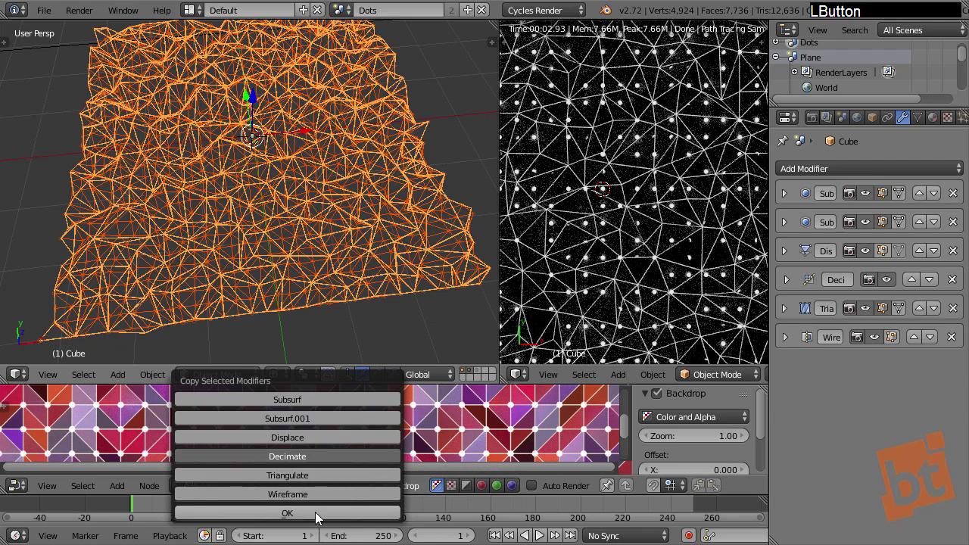
pyautogui.click(315, 512)
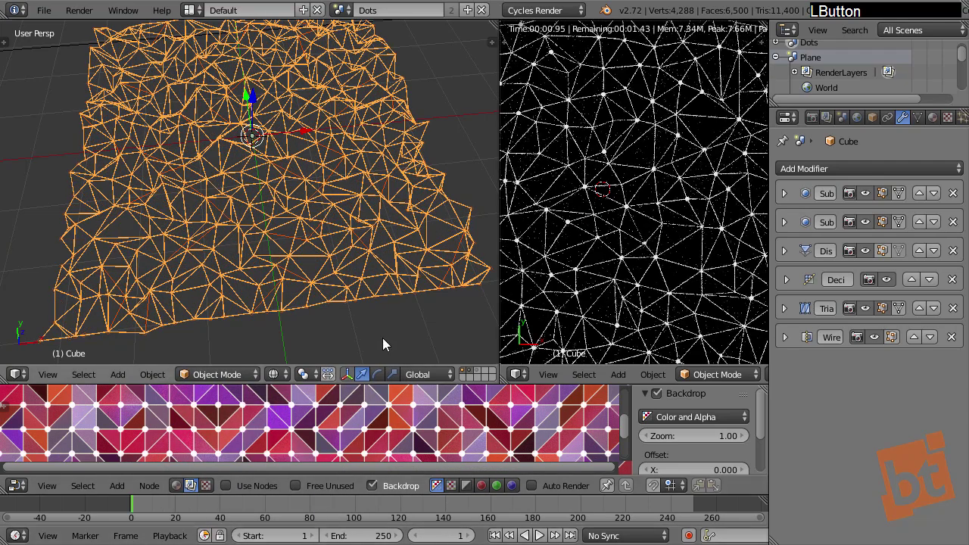
pyautogui.rightClick(418, 259)
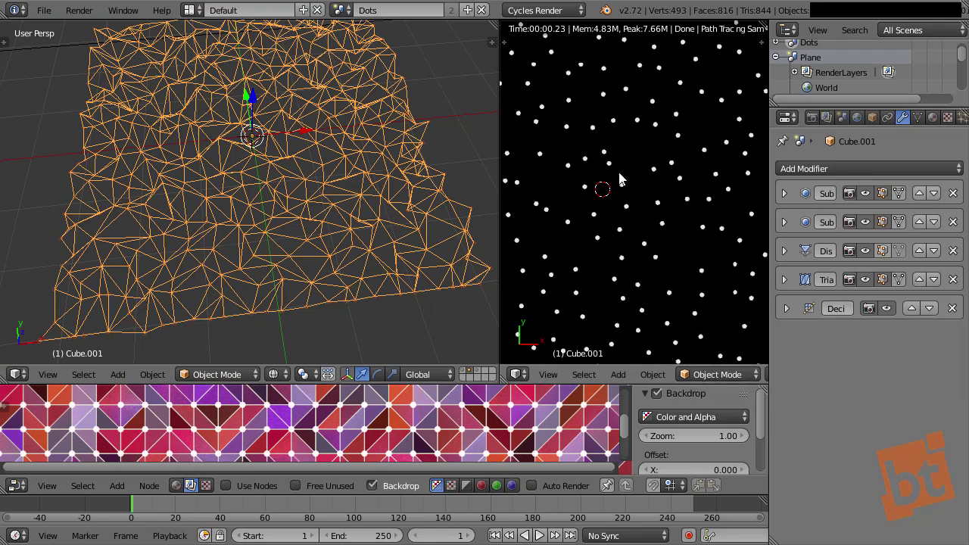
pyautogui.scroll(-4, 660, 239)
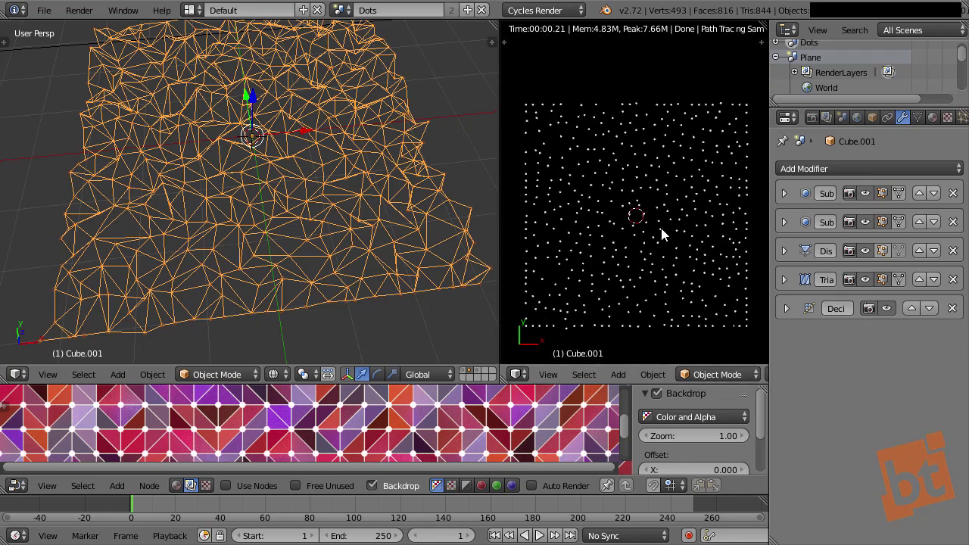
# - Switch to the Plane scene, enlarge the compositing node editor and render the composited image
pyautogui.click(341, 10)
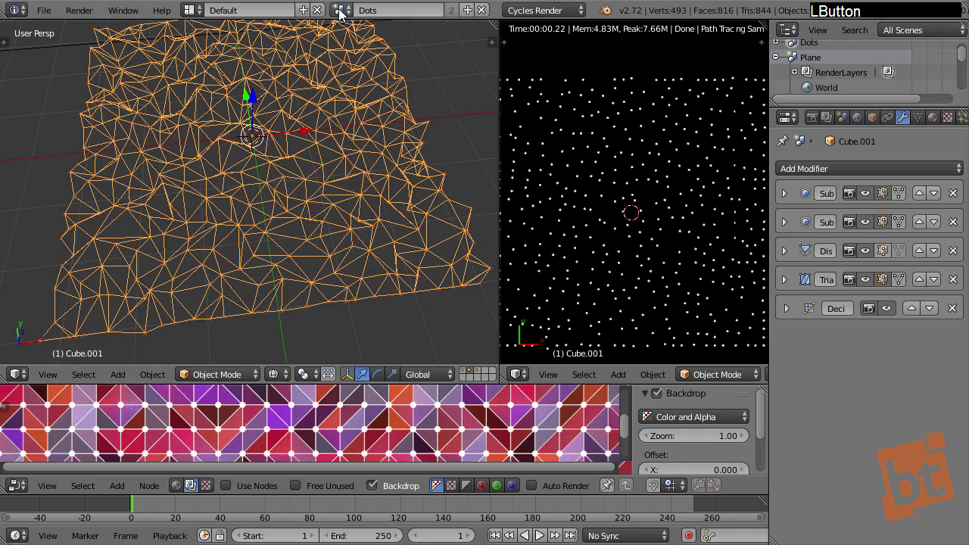
pyautogui.click(361, 47)
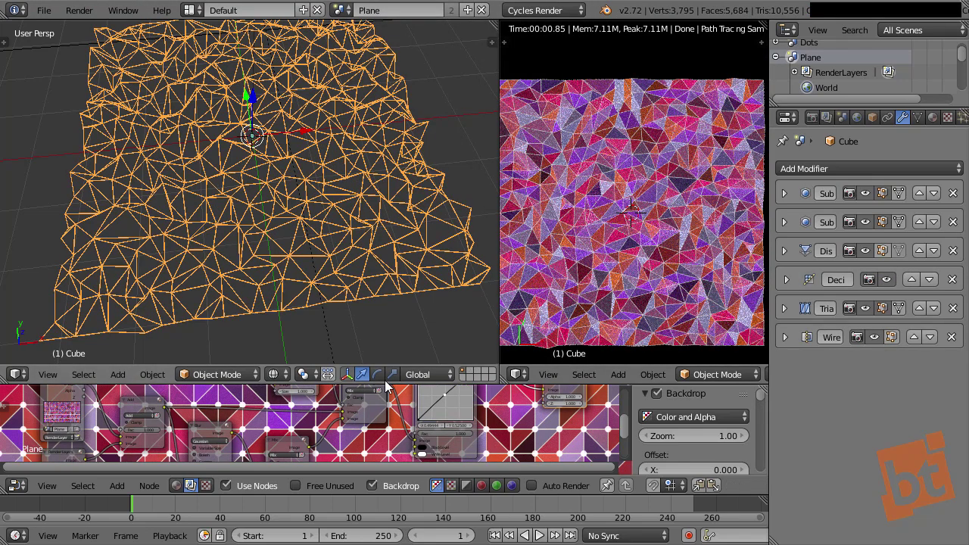
pyautogui.moveTo(394, 385); pyautogui.dragTo(381, 98)
pyautogui.moveTo(358, 255); pyautogui.dragTo(378, 258, button='middle')
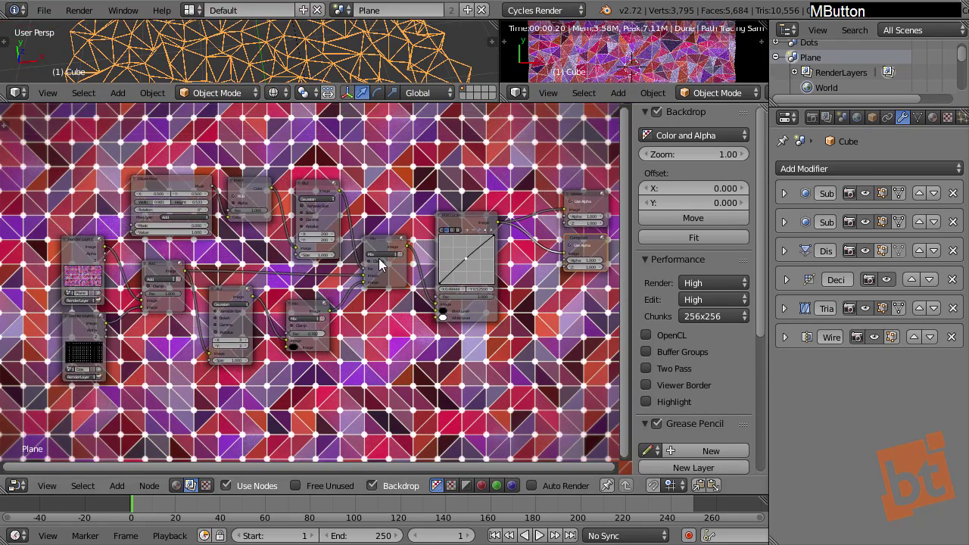
pyautogui.press('F12')
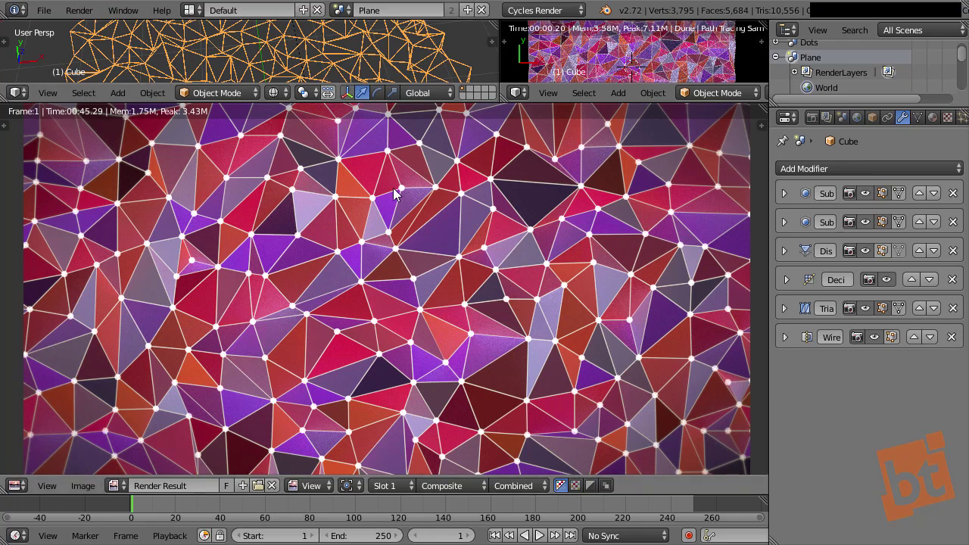
# - Switch to the Dots scene, leave the render result and change the large editor area to a 3D View
pyautogui.click(342, 11)
pyautogui.click(354, 31)
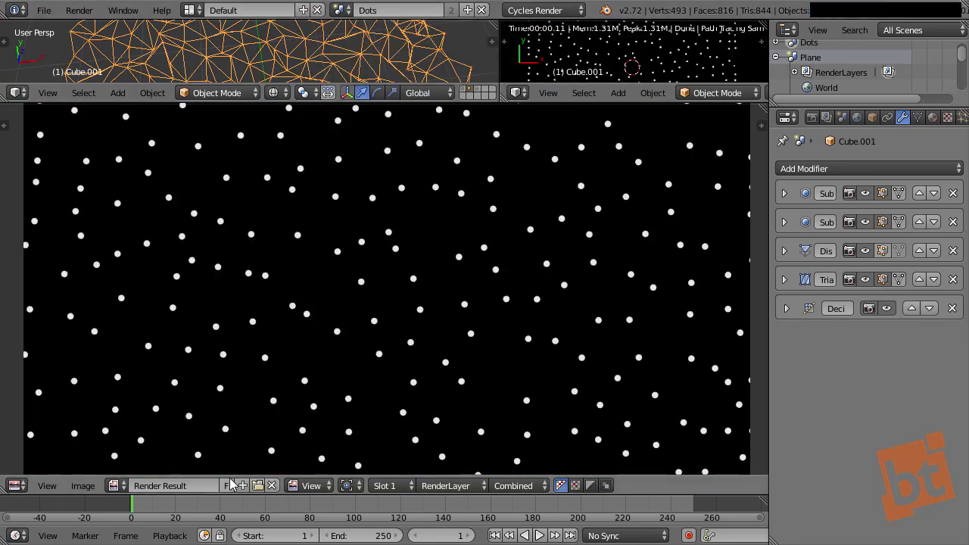
pyautogui.moveTo(339, 276); pyautogui.dragTo(376, 209, button='middle')
pyautogui.press('Escape')
pyautogui.press('Escape')
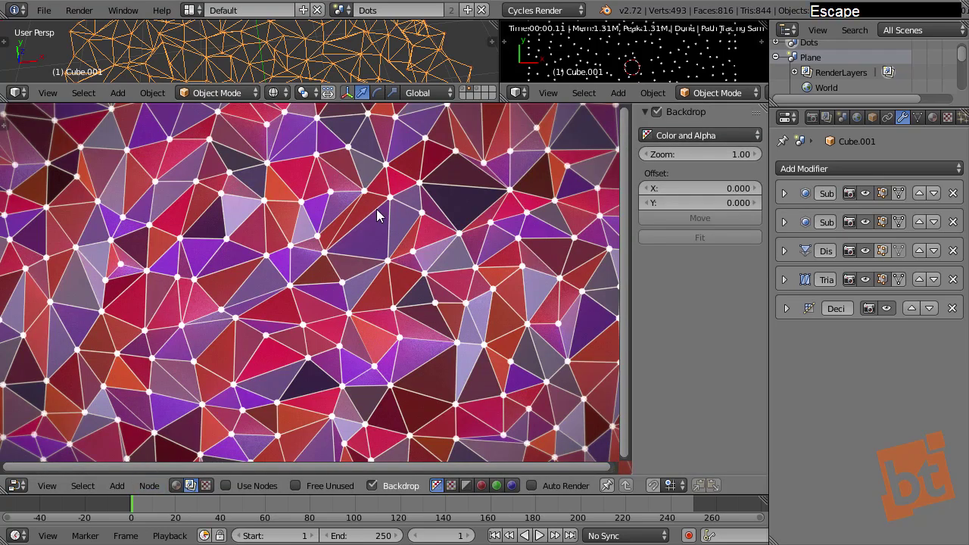
pyautogui.click(13, 488)
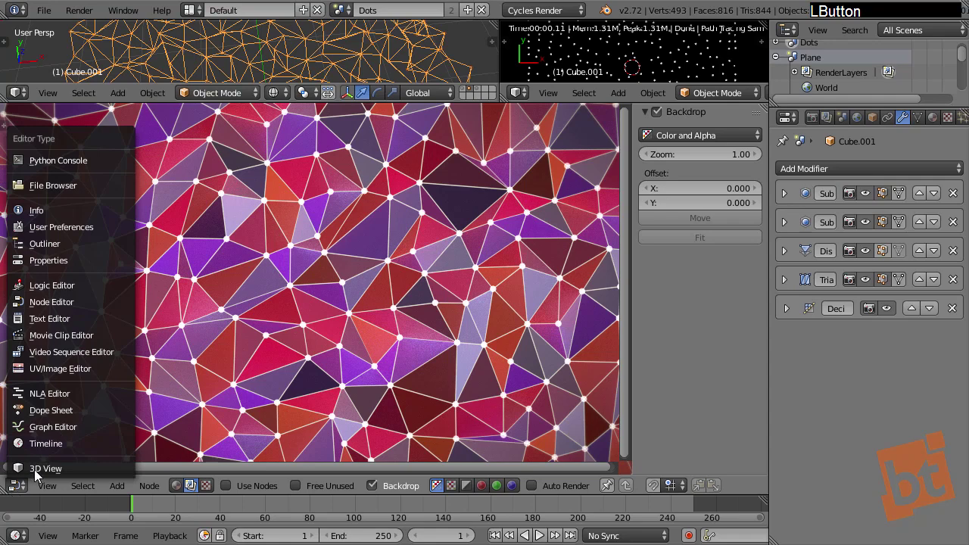
pyautogui.click(34, 468)
# - Select the small Circle dot object at the origin and enter Edit Mode
pyautogui.rightClick(391, 294)
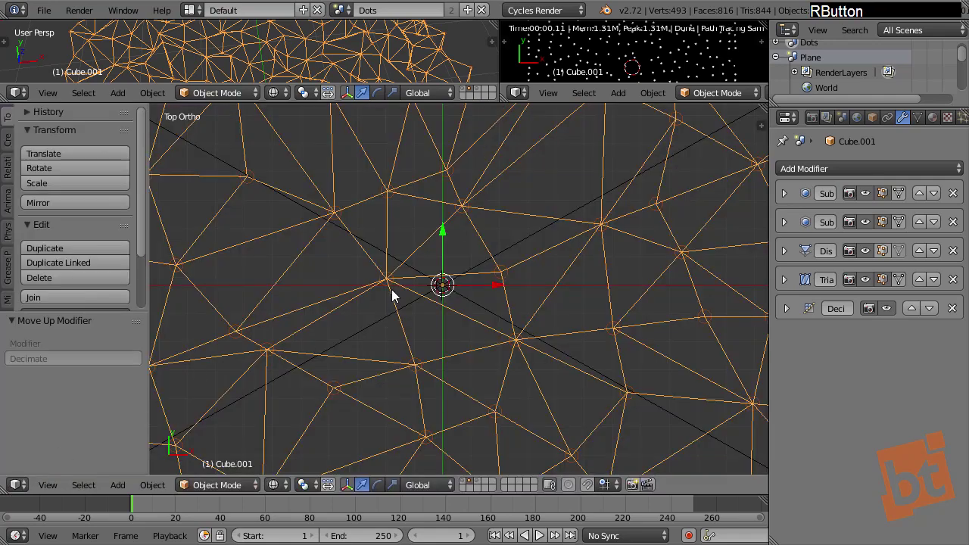
pyautogui.rightClick(447, 291)
pyautogui.scroll(6, 450, 289)
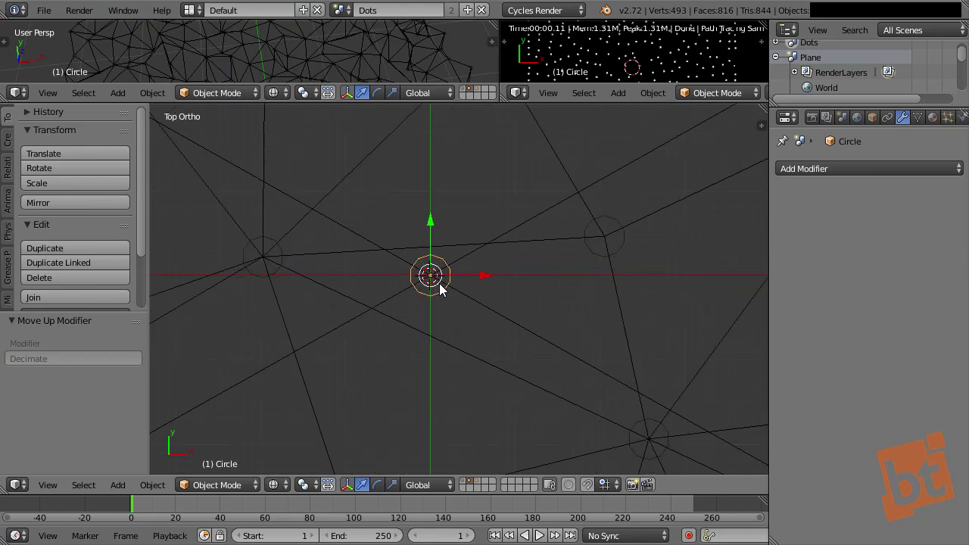
pyautogui.press('Tab')
pyautogui.click(522, 288)
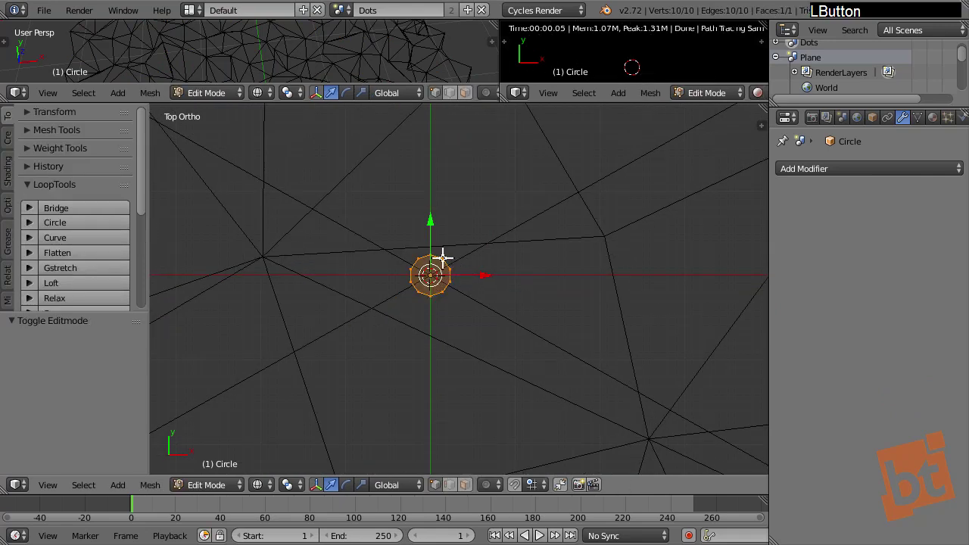
# - Duplicate all of the circle's vertices in place and scale the copy to about 1.535 to form a larger outline
pyautogui.scroll(4, 443, 258)
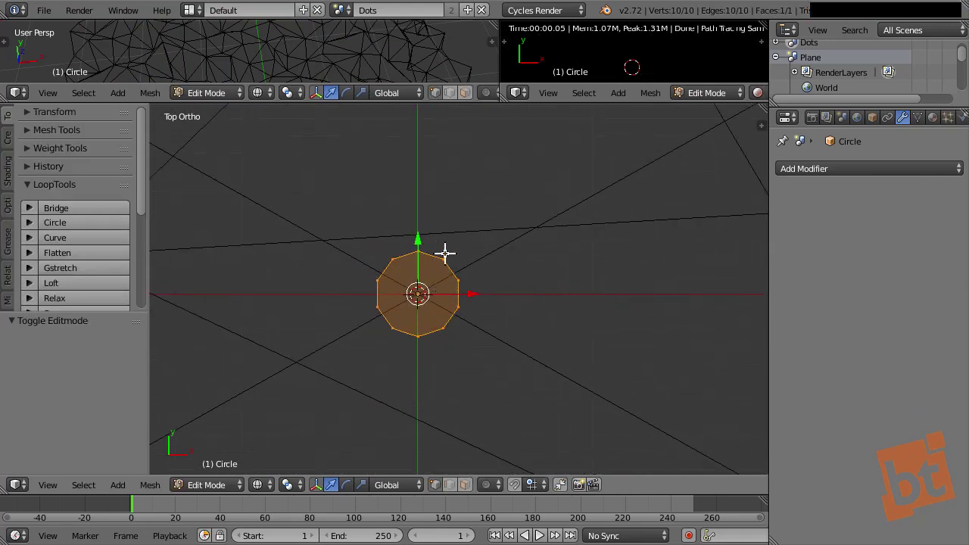
pyautogui.scroll(-8, 444, 253)
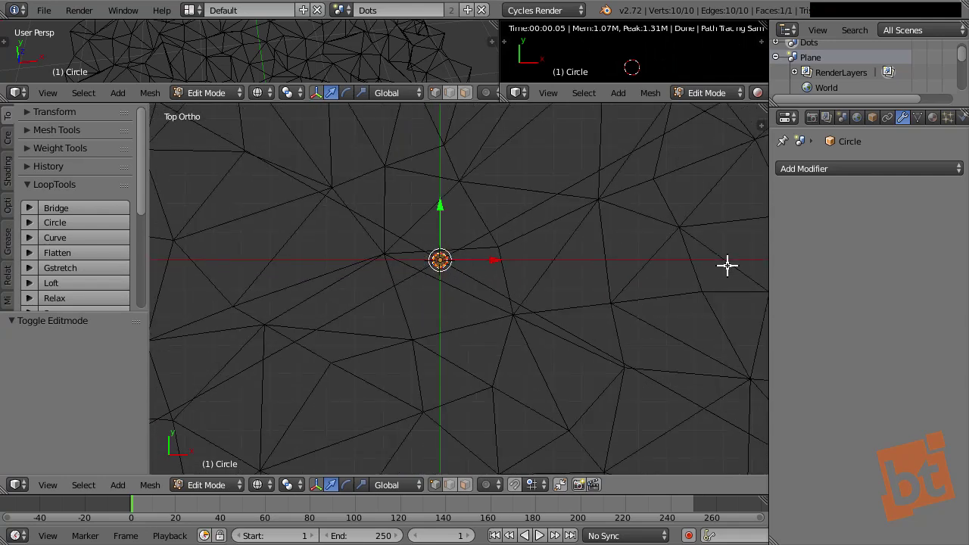
pyautogui.scroll(8, 448, 249)
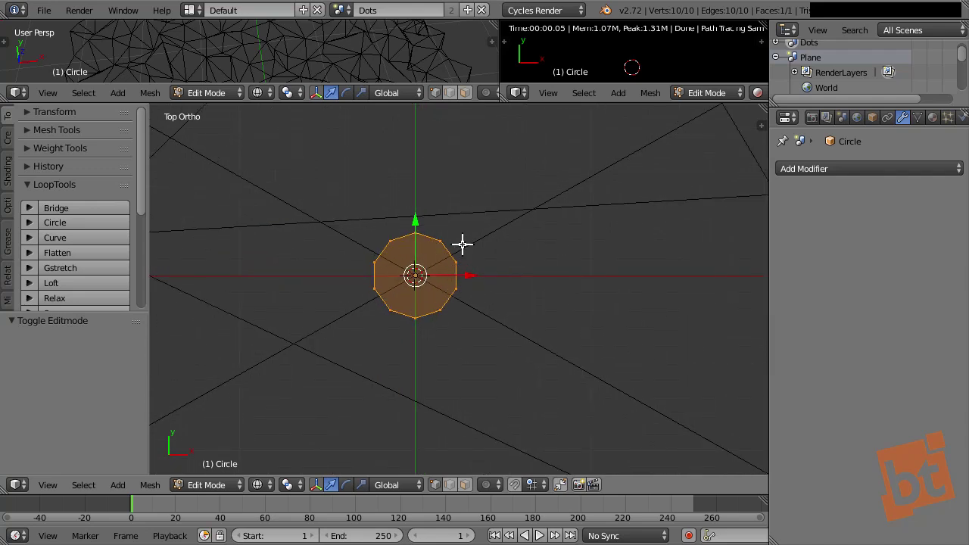
pyautogui.keyDown('alt'); pyautogui.rightClick(452, 246); pyautogui.keyUp('alt')
pyautogui.hotkey('ctrl', 'Tab')
pyautogui.click(458, 228)
pyautogui.press('a')
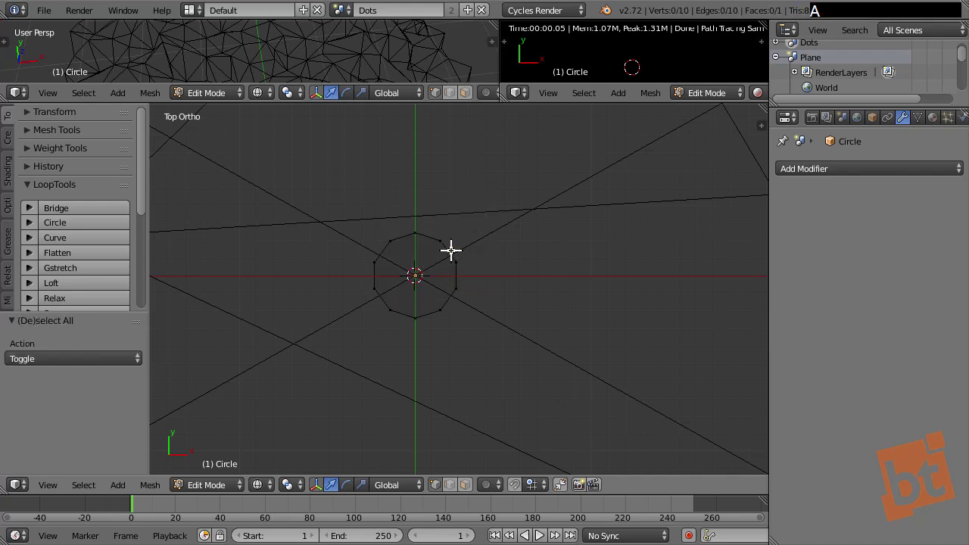
pyautogui.keyDown('alt'); pyautogui.rightClick(447, 247); pyautogui.keyUp('alt')
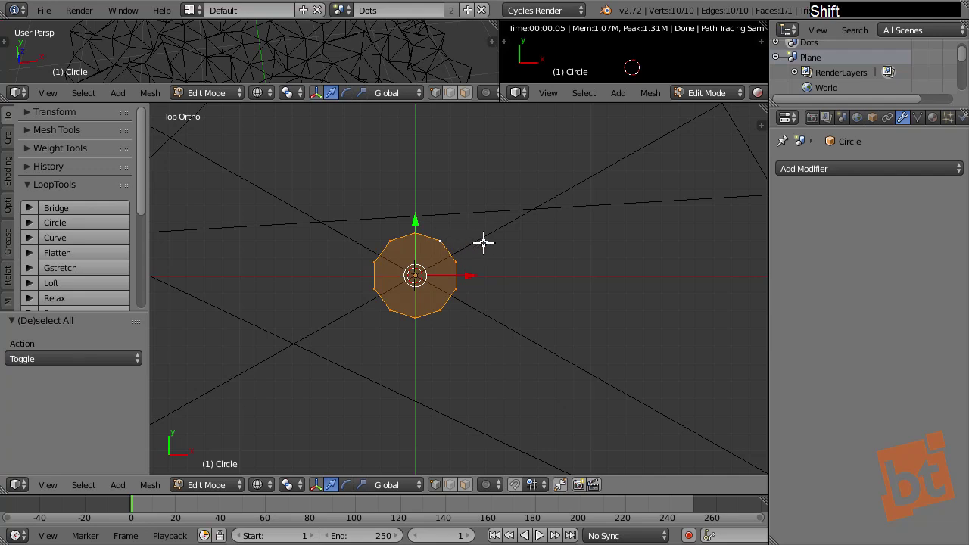
pyautogui.hotkey('shift', 'd')
pyautogui.rightClick(494, 236)
pyautogui.press('s')
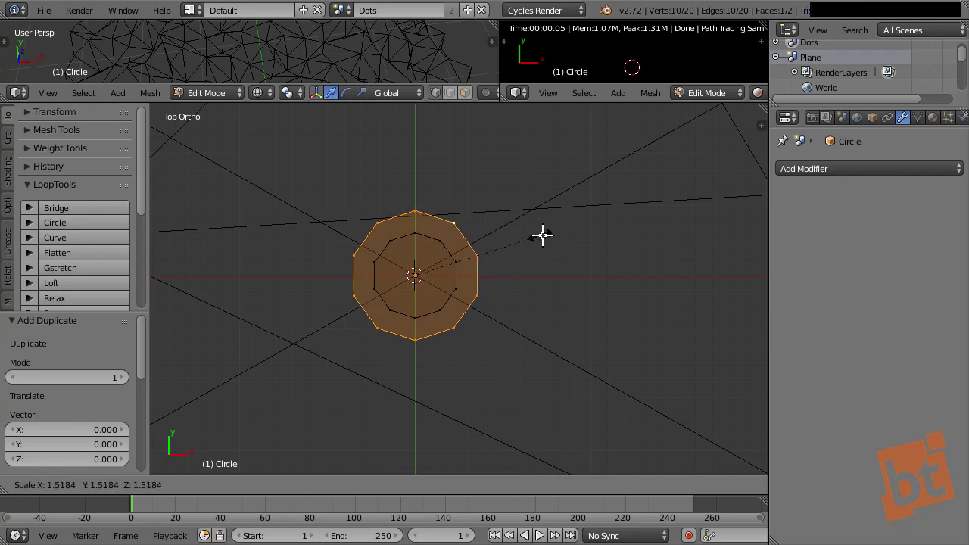
pyautogui.click(539, 235)
# - Delete only the face of the larger duplicated circle in face select mode, keeping its edges
pyautogui.hotkey('ctrl', 'Tab')
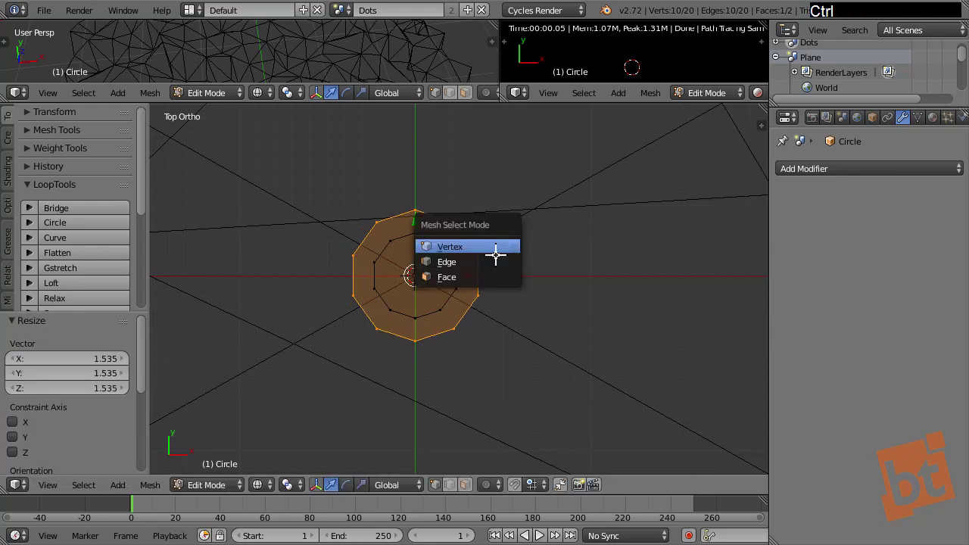
pyautogui.click(493, 275)
pyautogui.rightClick(461, 253)
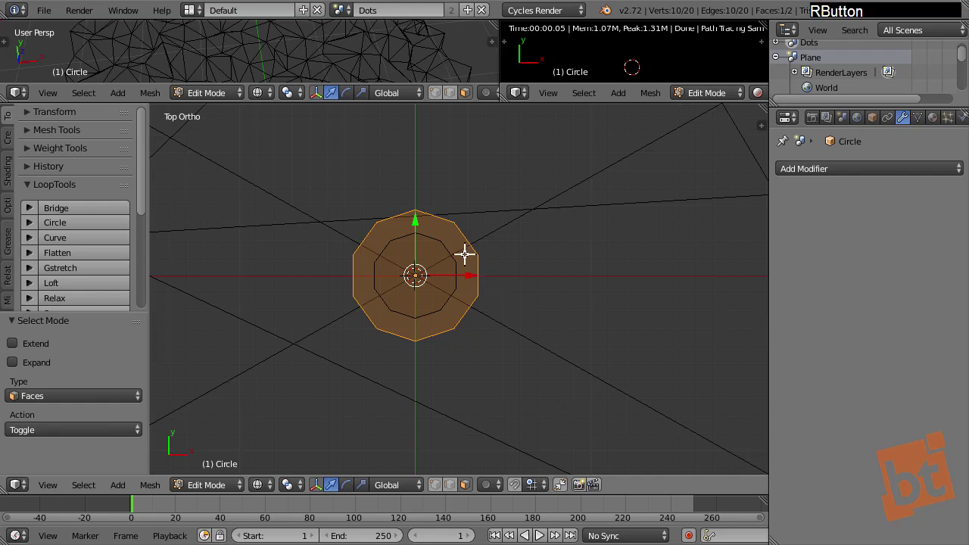
pyautogui.press('x')
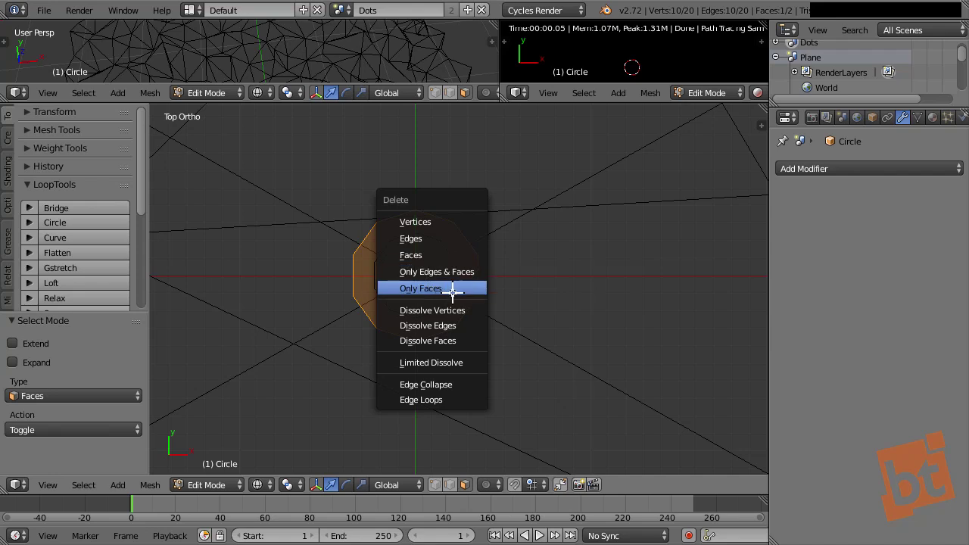
pyautogui.click(452, 288)
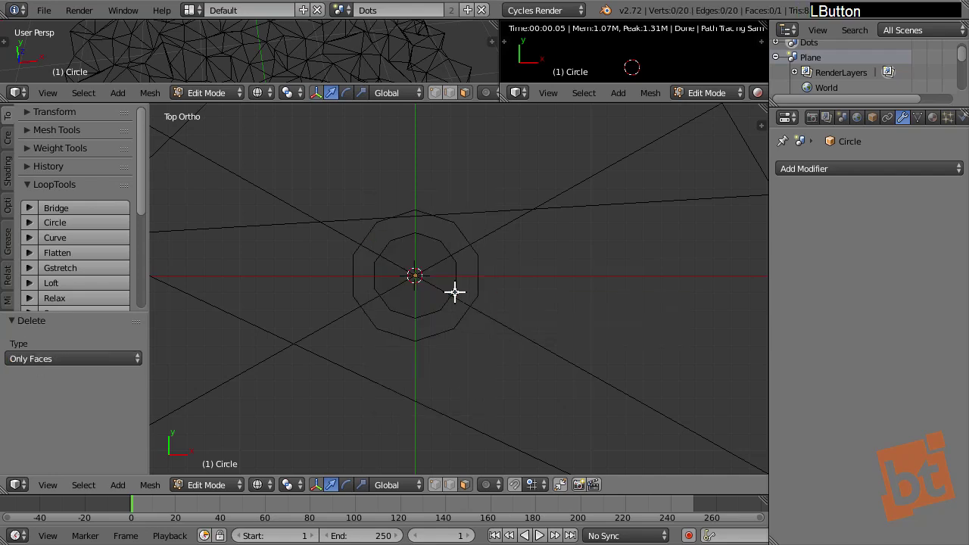
# - Extrude the outer circle's edge loop in place and scale it by about 1.415 to create a surrounding ring
pyautogui.hotkey('ctrl', 'Tab')
pyautogui.click(441, 194)
pyautogui.keyDown('alt'); pyautogui.click(437, 215); pyautogui.keyUp('alt')
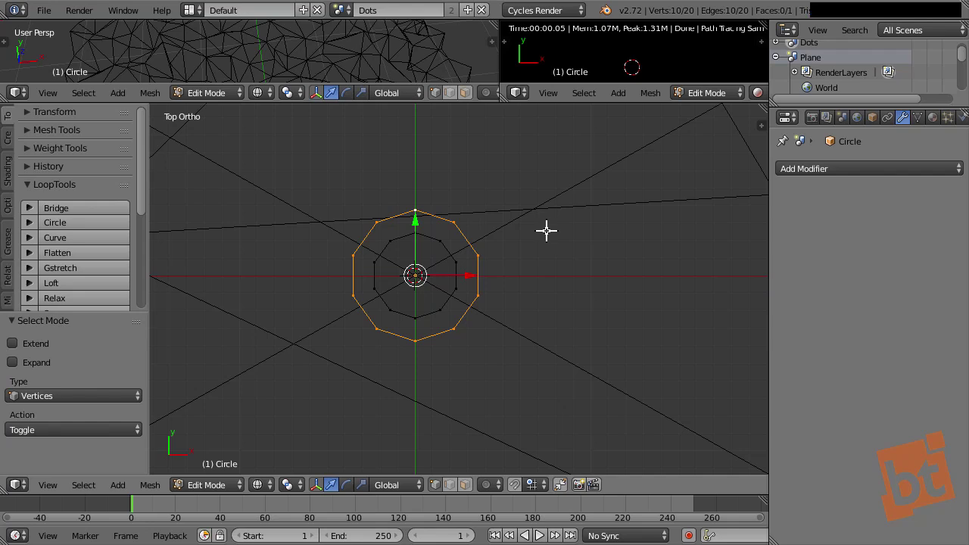
pyautogui.press('e')
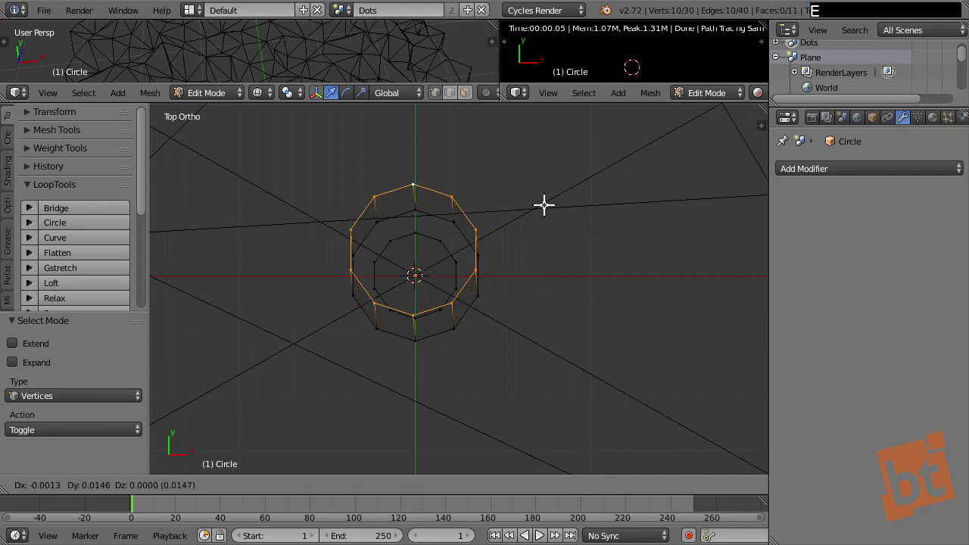
pyautogui.rightClick(542, 206)
pyautogui.press('s')
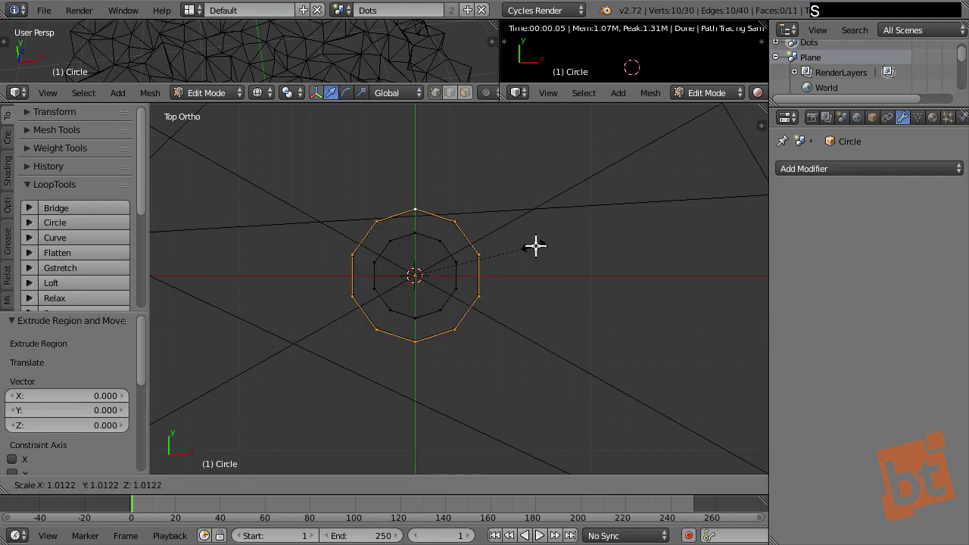
pyautogui.click(578, 225)
# - Return the Circle to Object Mode, deselect everything and view the ringed dots across the whole mesh
pyautogui.press('Tab')
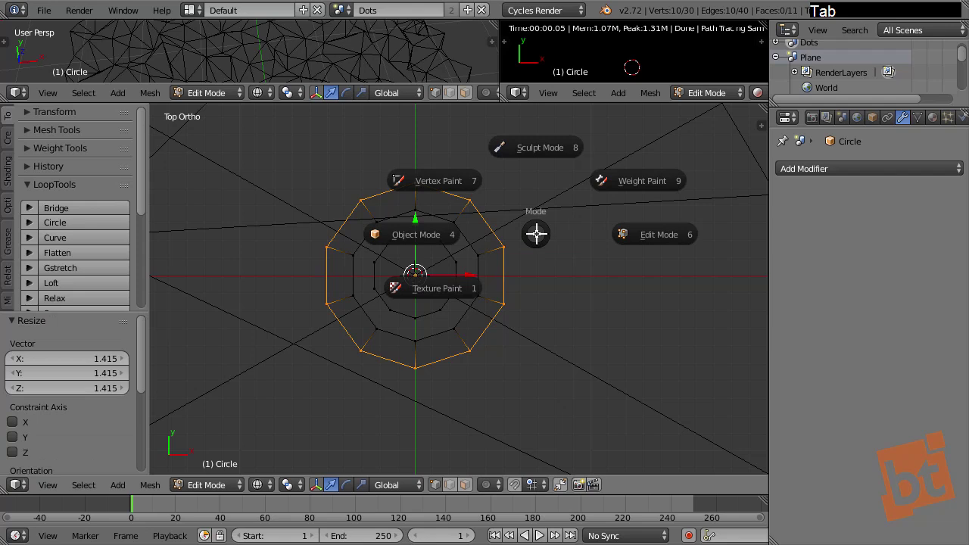
pyautogui.click(437, 235)
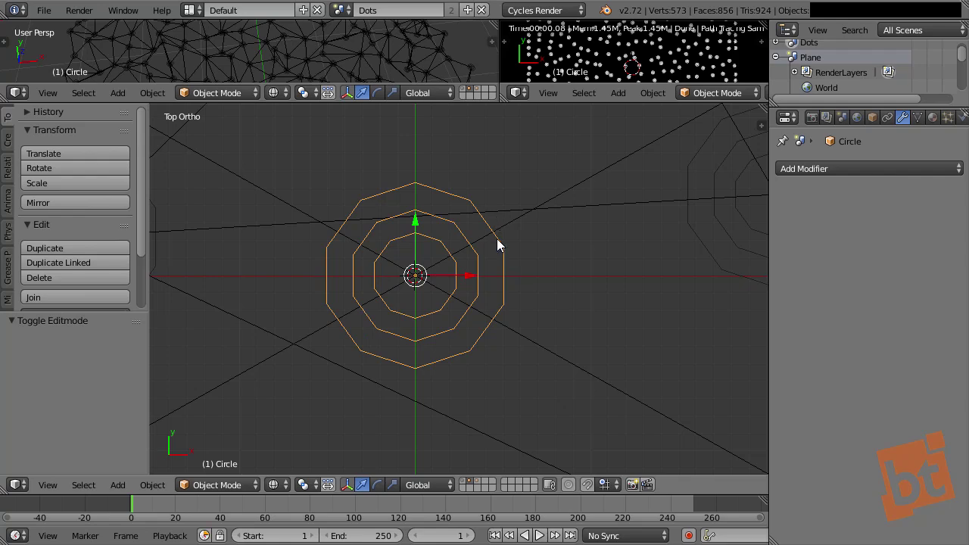
pyautogui.scroll(-8, 497, 244)
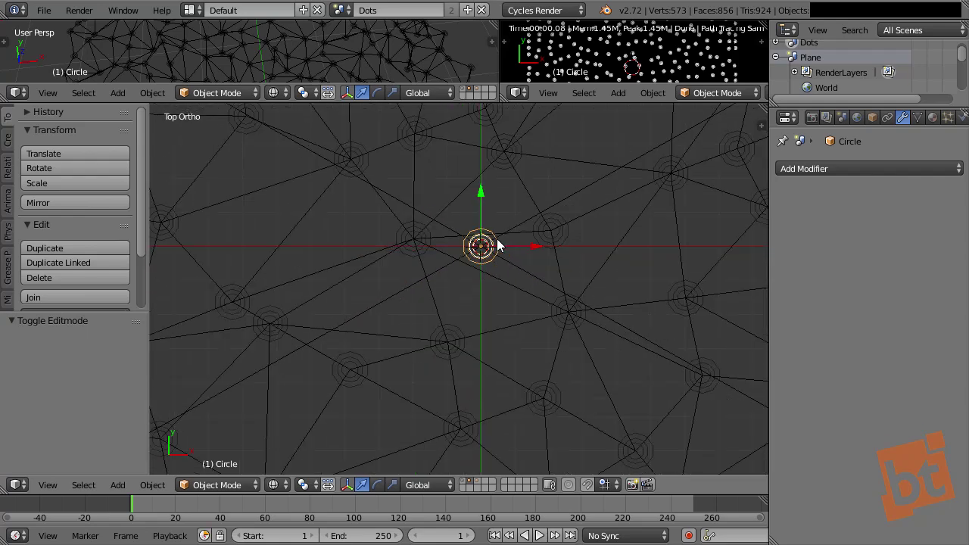
pyautogui.scroll(-7, 497, 244)
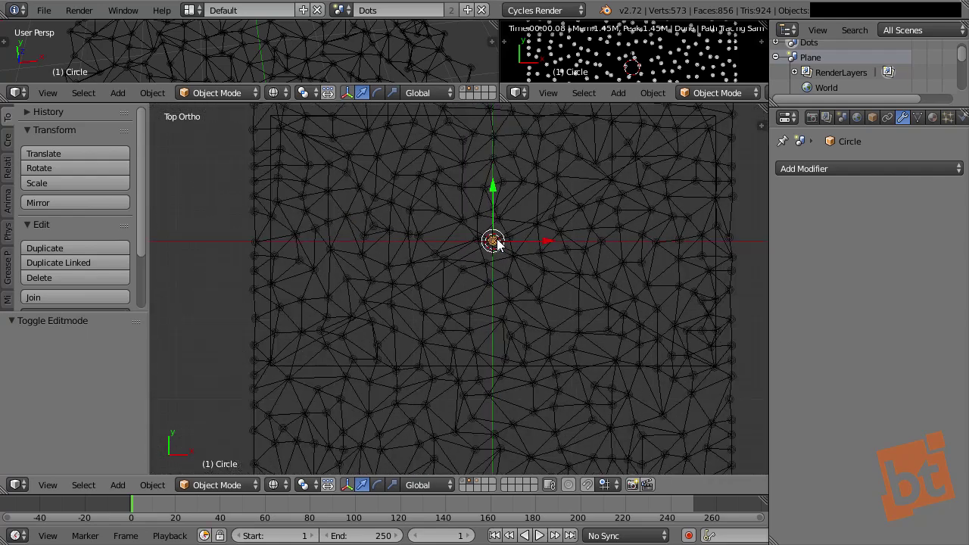
pyautogui.press('a')
pyautogui.keyDown('shift'); pyautogui.moveTo(499, 242); pyautogui.dragTo(522, 287, button='middle'); pyautogui.keyUp('shift')
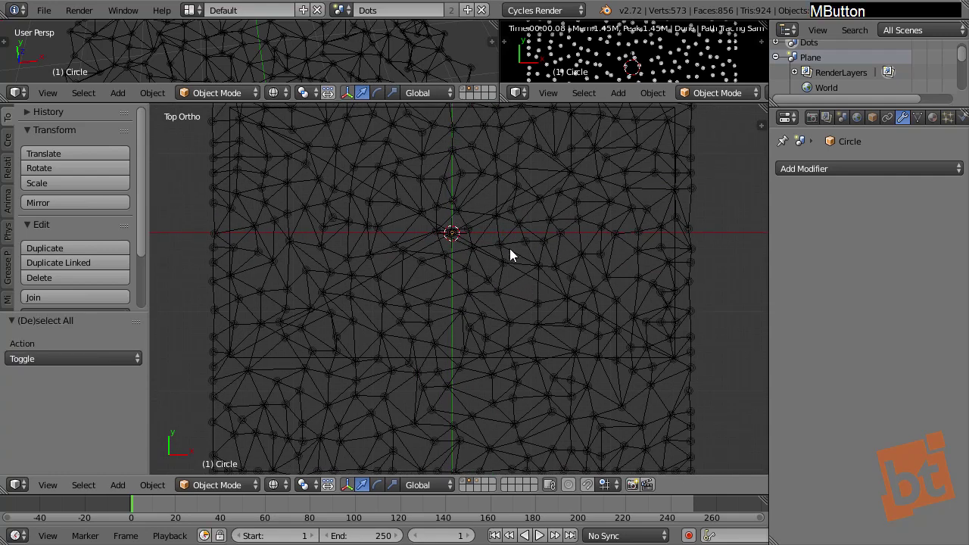
# - Check the ringed dots in an enlarged render, and select the original Circle at the mesh's origin
pyautogui.hotkey('shift', 'space')
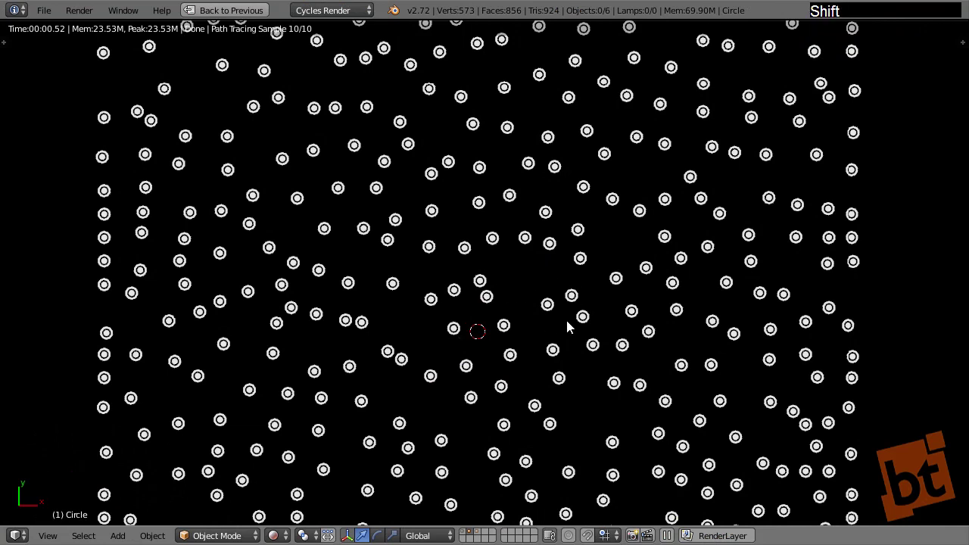
pyautogui.hotkey('shift', 'space')
pyautogui.scroll(6, 470, 293)
pyautogui.scroll(3, 470, 293)
pyautogui.rightClick(470, 295)
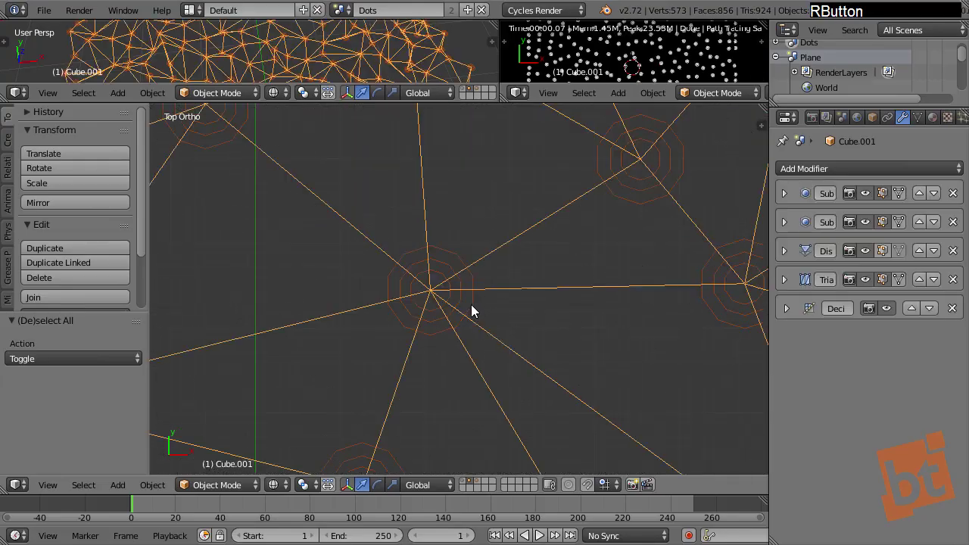
pyautogui.scroll(-6, 441, 268)
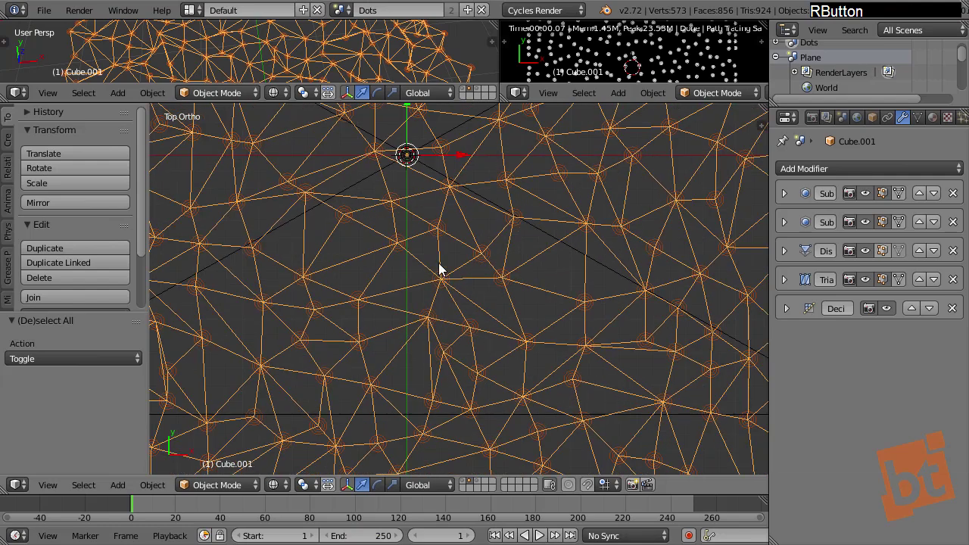
pyautogui.keyDown('shift'); pyautogui.moveTo(417, 165); pyautogui.dragTo(486, 263, button='middle'); pyautogui.keyUp('shift')
pyautogui.scroll(7, 486, 262)
pyautogui.rightClick(437, 254)
pyautogui.rightClick(438, 265)
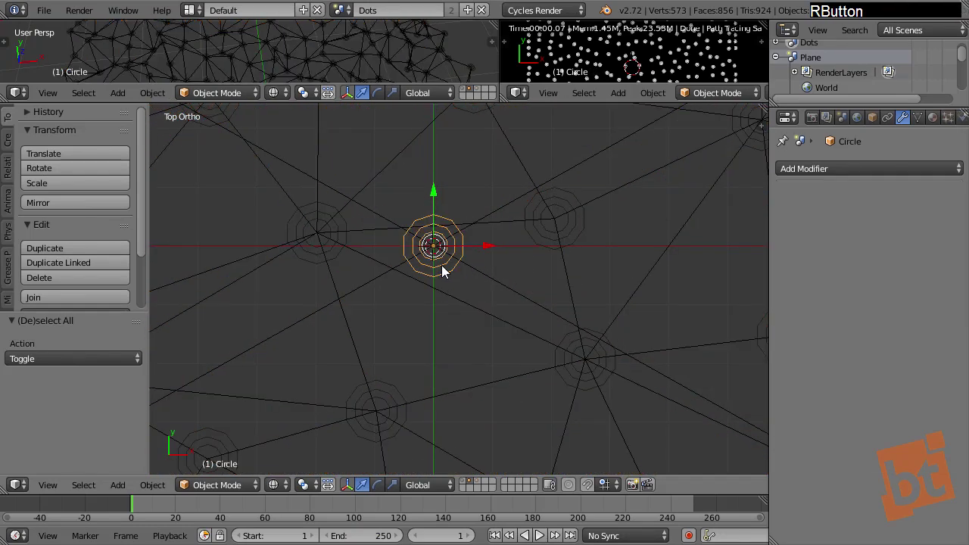
# - Scale all of the Circle's vertices in Edit Mode to about 0.728
pyautogui.press('Tab')
pyautogui.click(549, 264)
pyautogui.keyDown('shift'); pyautogui.moveTo(475, 265); pyautogui.dragTo(508, 284, button='middle'); pyautogui.keyUp('shift')
pyautogui.scroll(5, 511, 284)
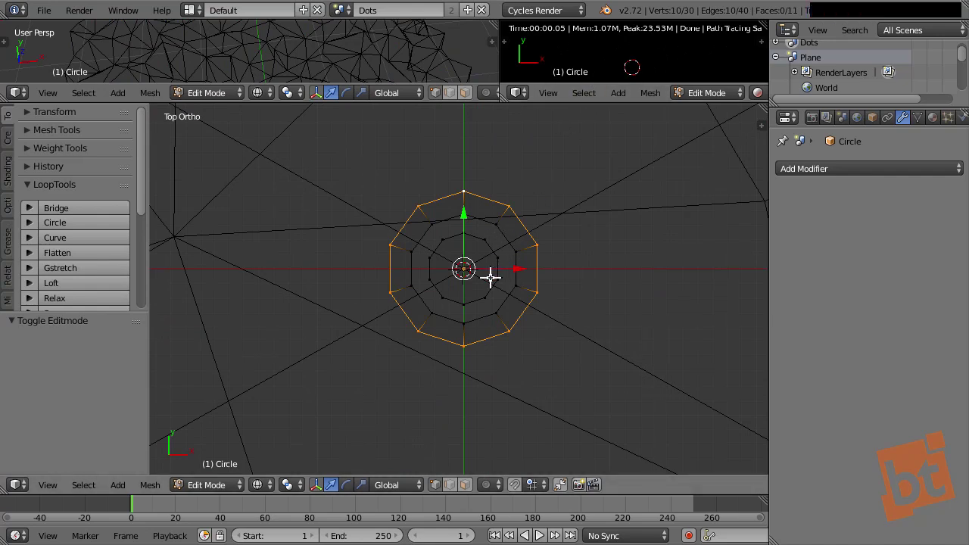
pyautogui.press('a')
pyautogui.press('a')
pyautogui.press('s')
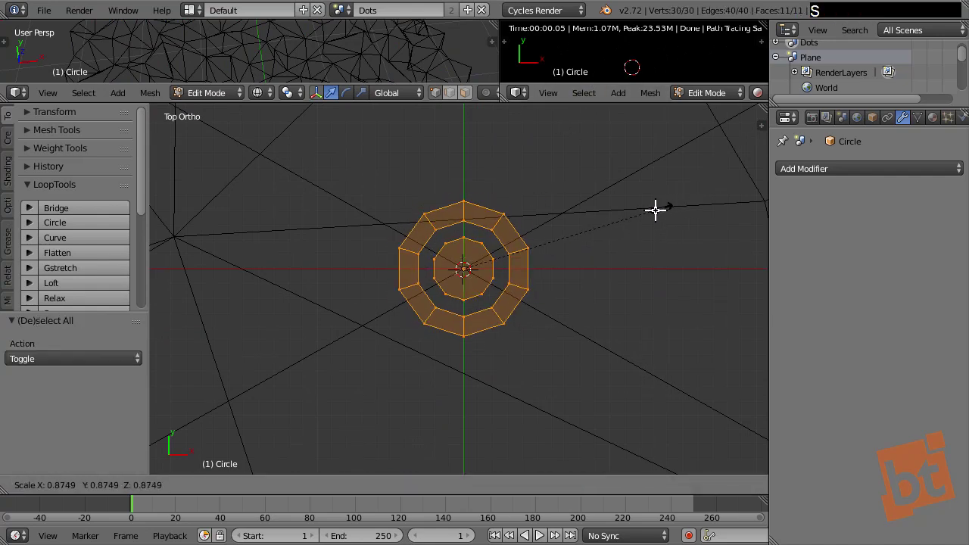
pyautogui.click(571, 236)
# - Scale both edge loops of the Circle's outer ring by about 1.194, return to Object Mode and deselect everything
pyautogui.keyDown('alt'); pyautogui.rightClick(497, 240); pyautogui.keyUp('alt')
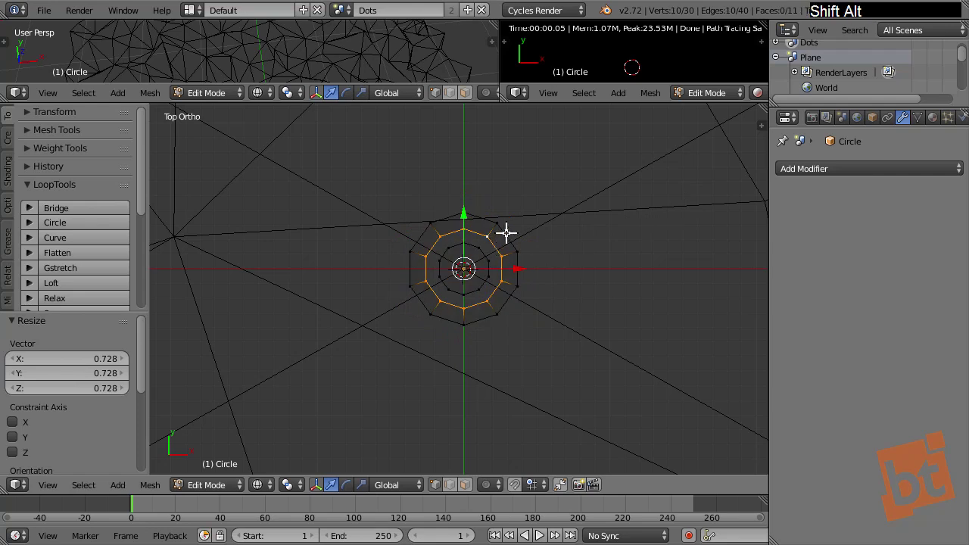
pyautogui.keyDown('alt'); pyautogui.keyDown('shift'); pyautogui.rightClick(507, 230); pyautogui.keyUp('shift'); pyautogui.keyUp('alt')
pyautogui.press('s')
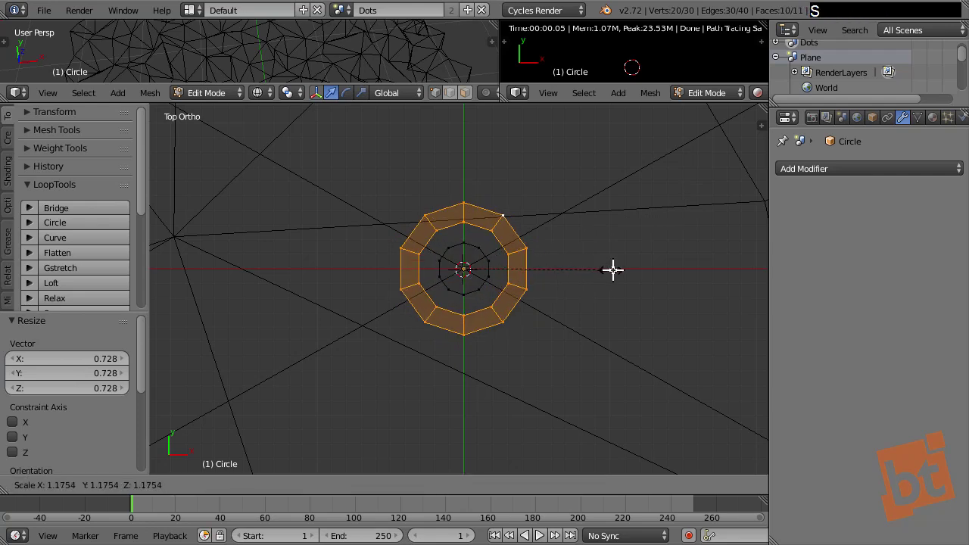
pyautogui.click(613, 270)
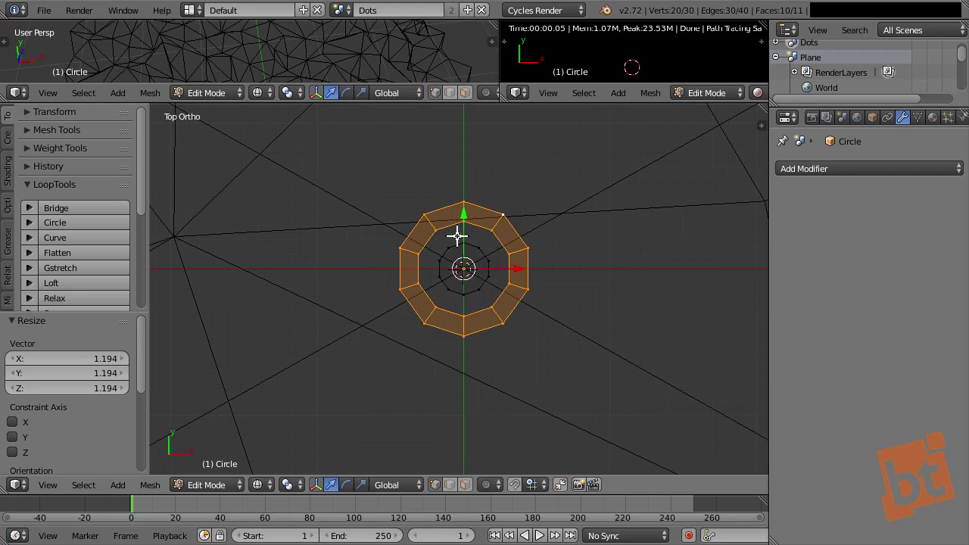
pyautogui.press('Tab')
pyautogui.click(439, 286)
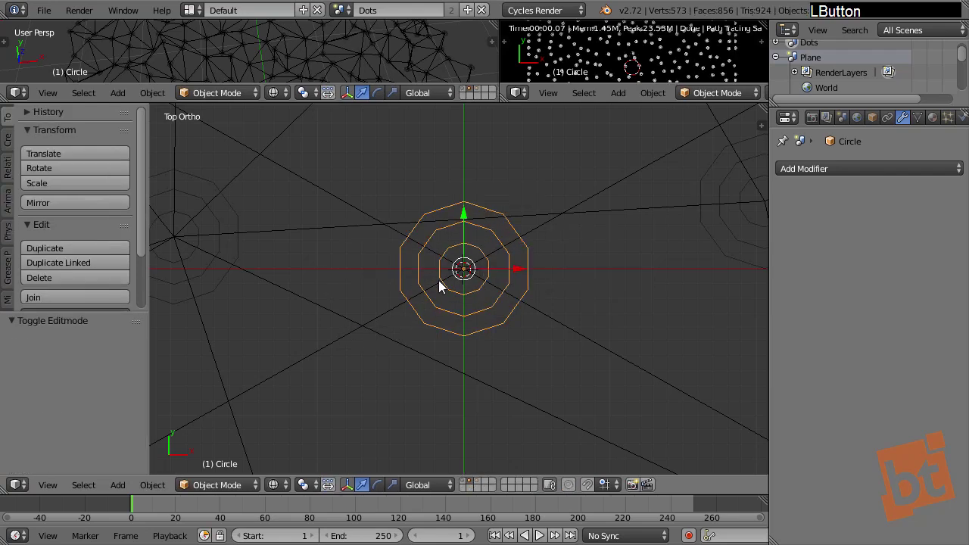
pyautogui.press('a')
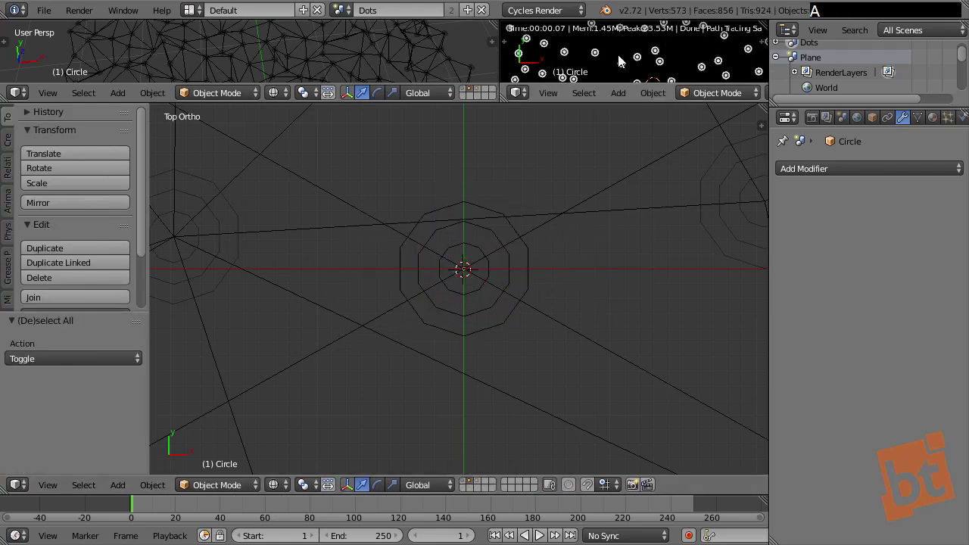
# - Scale the whole Circle object to about 0.636 and enlarge the rendered viewport in height and width
pyautogui.rightClick(496, 241)
pyautogui.press('s')
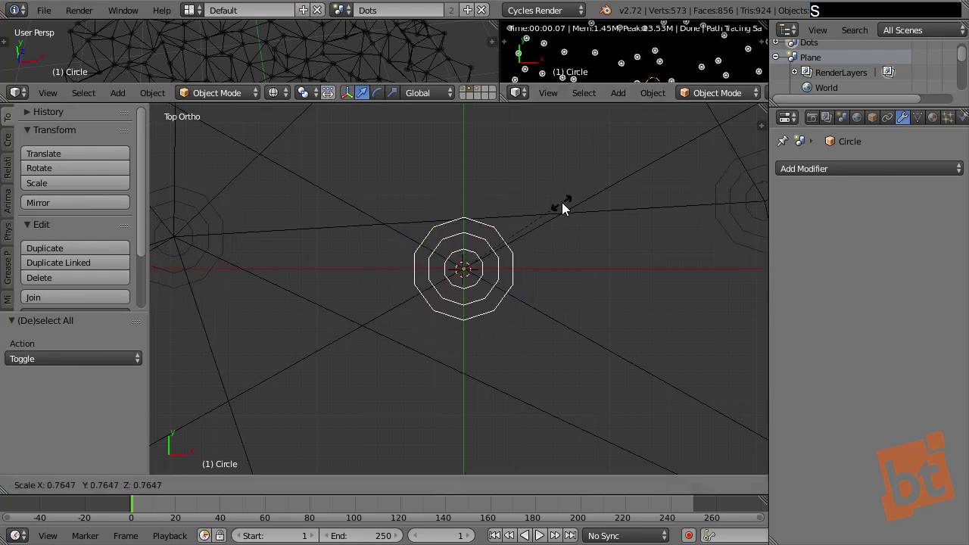
pyautogui.click(544, 212)
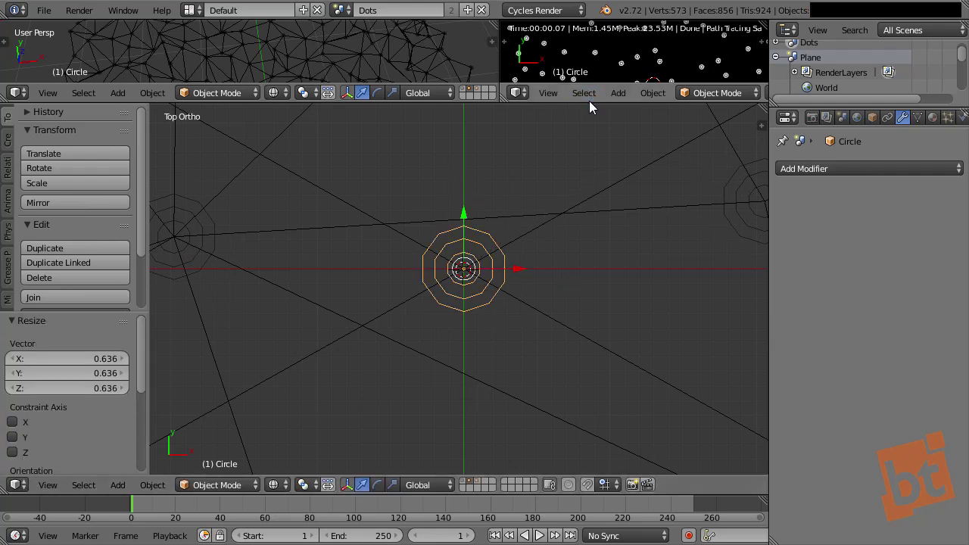
pyautogui.moveTo(595, 105); pyautogui.dragTo(598, 221)
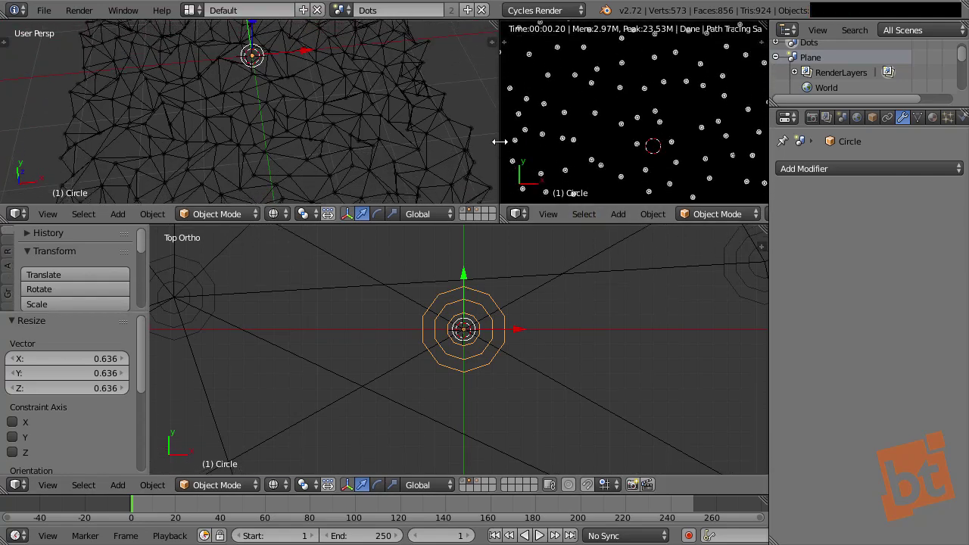
pyautogui.moveTo(499, 141); pyautogui.dragTo(437, 141)
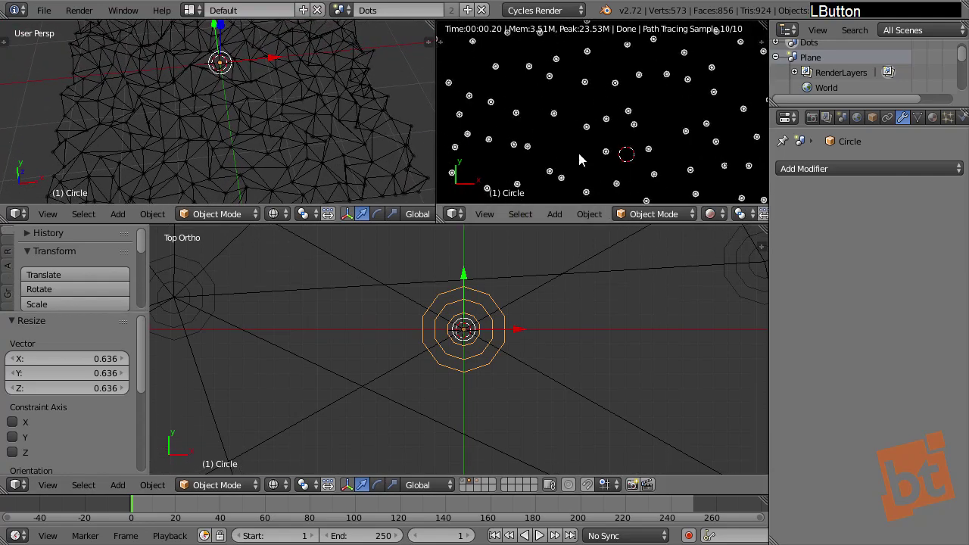
# - Switch to the Plane scene and frame the whole triangulated Cube in the top orthographic view
pyautogui.rightClick(384, 126)
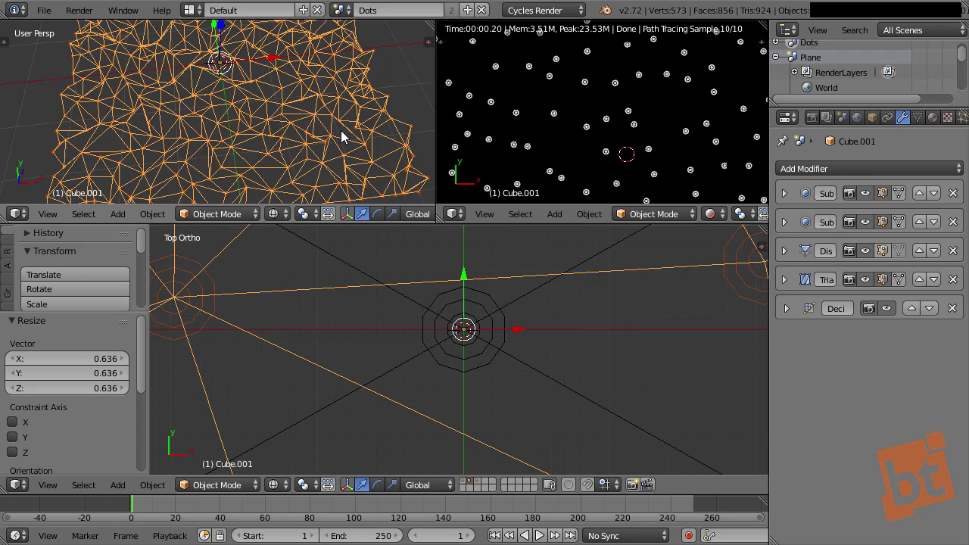
pyautogui.moveTo(341, 131); pyautogui.dragTo(346, 110, button='middle')
pyautogui.click(343, 11)
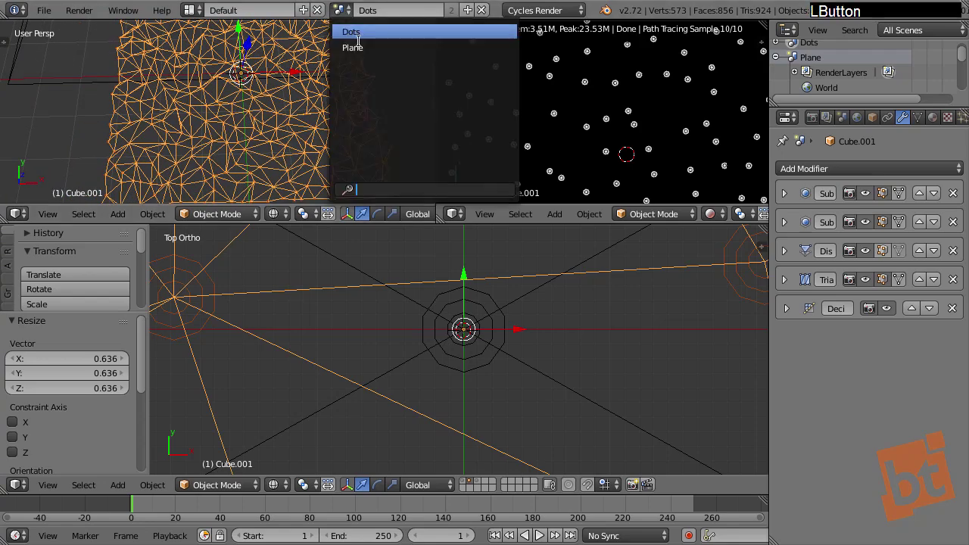
pyautogui.click(352, 47)
pyautogui.keyDown('shift'); pyautogui.moveTo(341, 313); pyautogui.dragTo(401, 355, button='middle'); pyautogui.keyUp('shift')
pyautogui.scroll(-8, 354, 329)
pyautogui.scroll(-1, 396, 340)
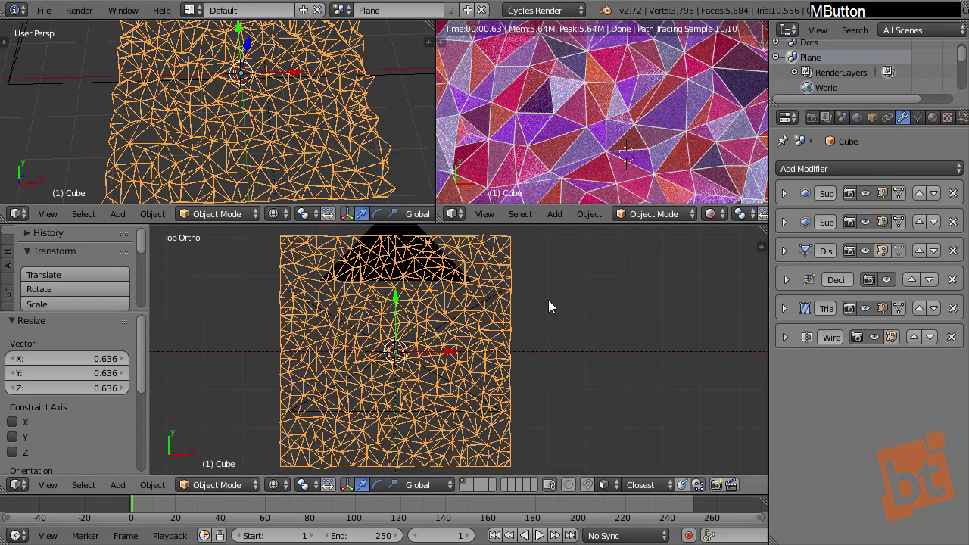
# - Add a Wave modifier to the Cube and view its settings and the mesh relief in perspective
pyautogui.click(817, 165)
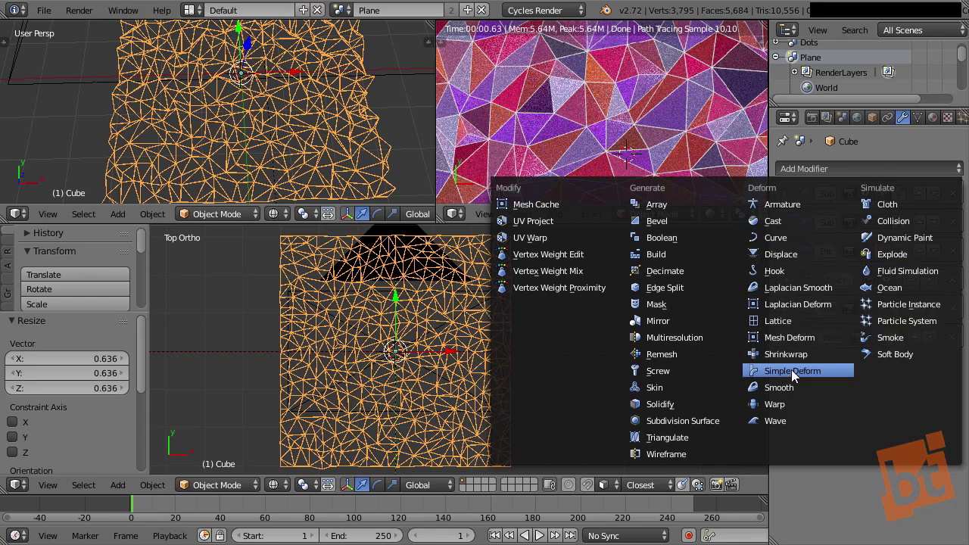
pyautogui.click(781, 422)
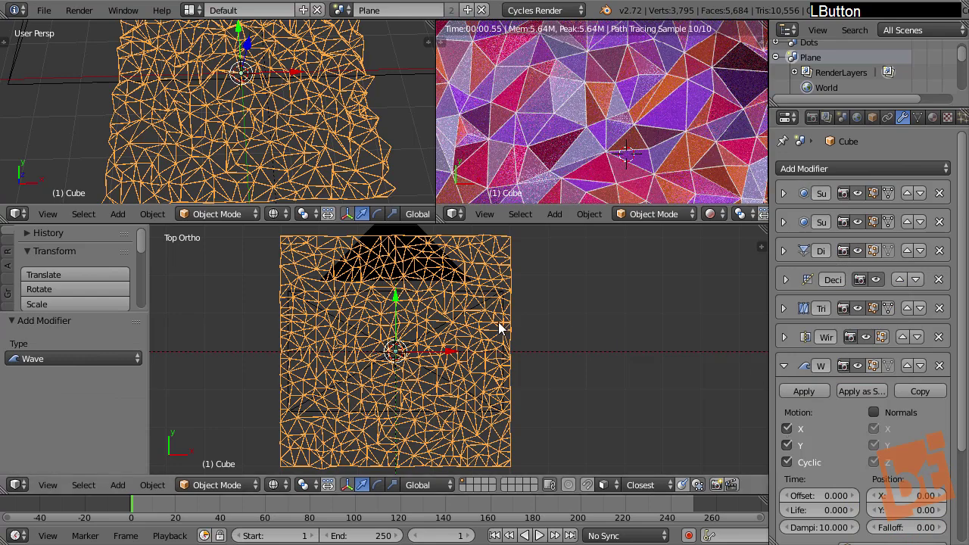
pyautogui.keyDown('shift'); pyautogui.moveTo(489, 312); pyautogui.dragTo(511, 314, button='middle'); pyautogui.keyUp('shift')
pyautogui.scroll(1, 434, 343)
pyautogui.moveTo(435, 347)
pyautogui.keyDown('shift'); pyautogui.mouseDown(button='middle')
pyautogui.moveTo(495, 359)
pyautogui.moveTo(447, 353)
pyautogui.mouseUp(button='middle'); pyautogui.keyUp('shift')
pyautogui.scroll(-5, 836, 409)
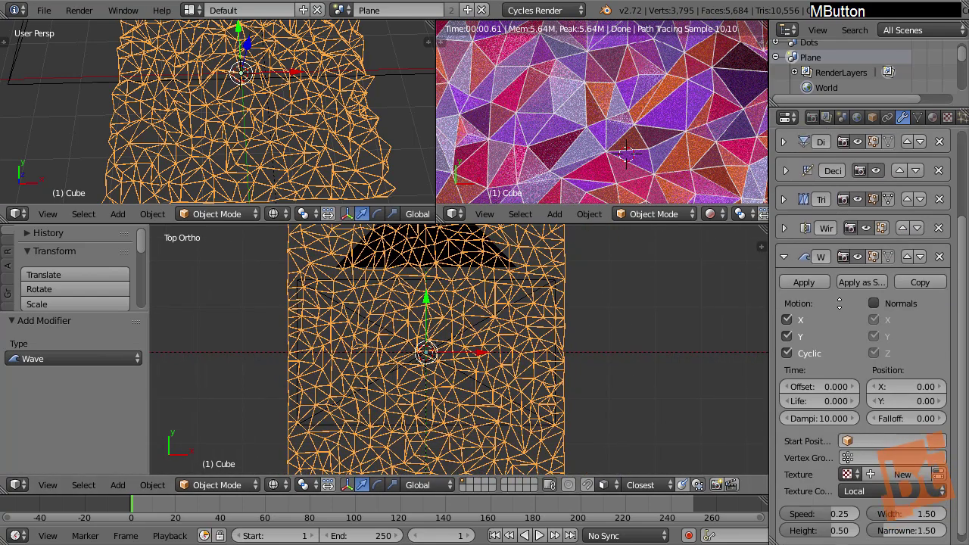
pyautogui.moveTo(567, 371); pyautogui.dragTo(551, 260, button='middle')
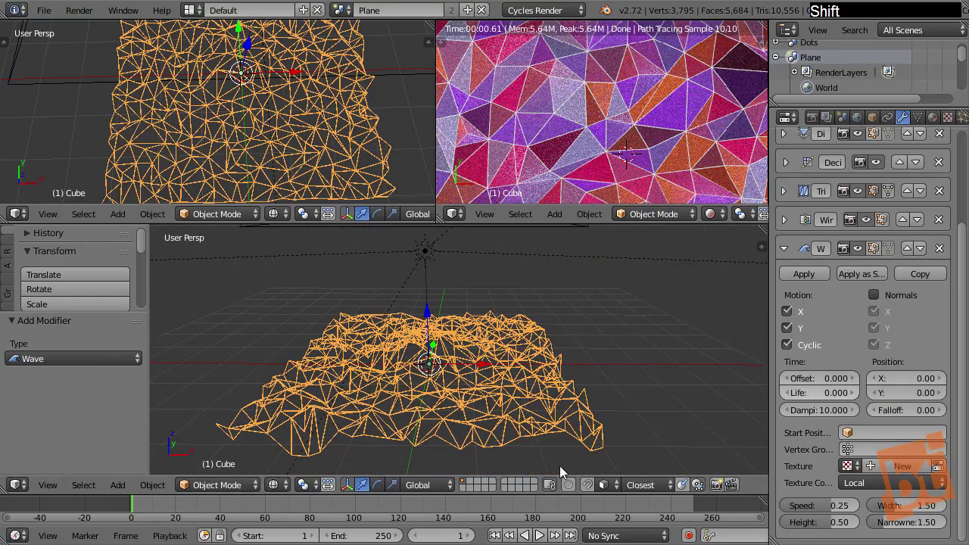
# - Set the current frame to 0, display the Cube in solid shading and check the enlarged render
pyautogui.moveTo(132, 506)
pyautogui.mouseDown()
pyautogui.moveTo(266, 506)
pyautogui.moveTo(196, 513)
pyautogui.moveTo(239, 519)
pyautogui.moveTo(216, 522)
pyautogui.moveTo(128, 518)
pyautogui.mouseUp()
pyautogui.press('z')
pyautogui.click(450, 439)
pyautogui.moveTo(606, 121); pyautogui.dragTo(598, 117, button='middle')
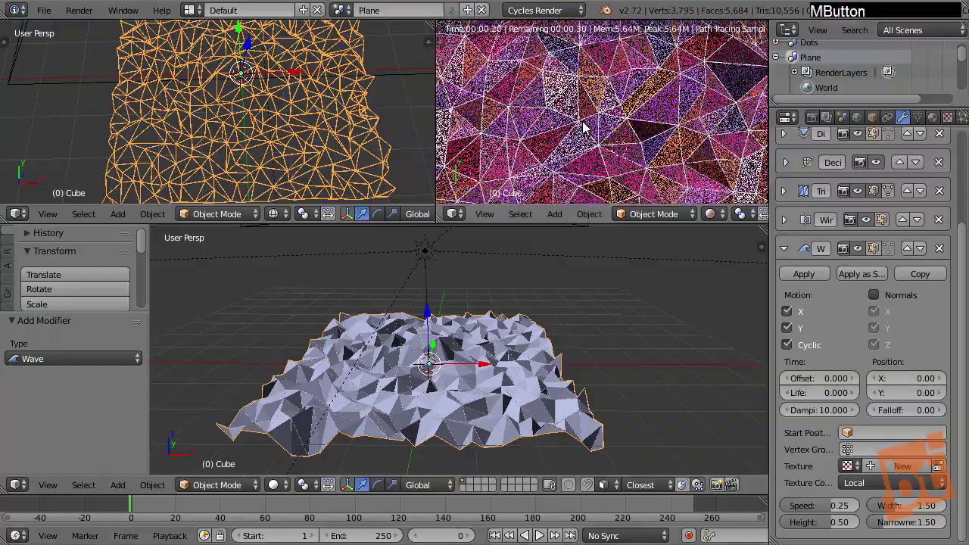
pyautogui.hotkey('shift', 'space')
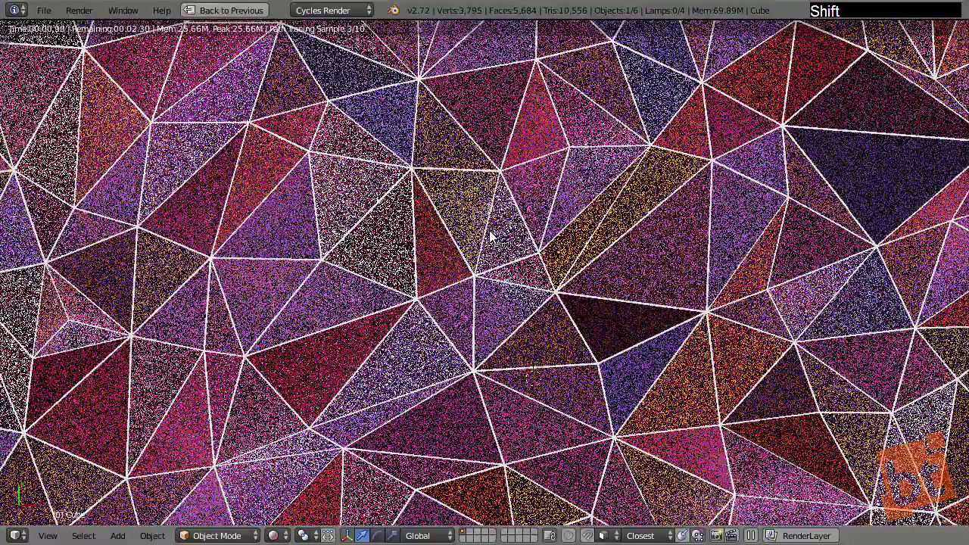
pyautogui.hotkey('shift', 'space')
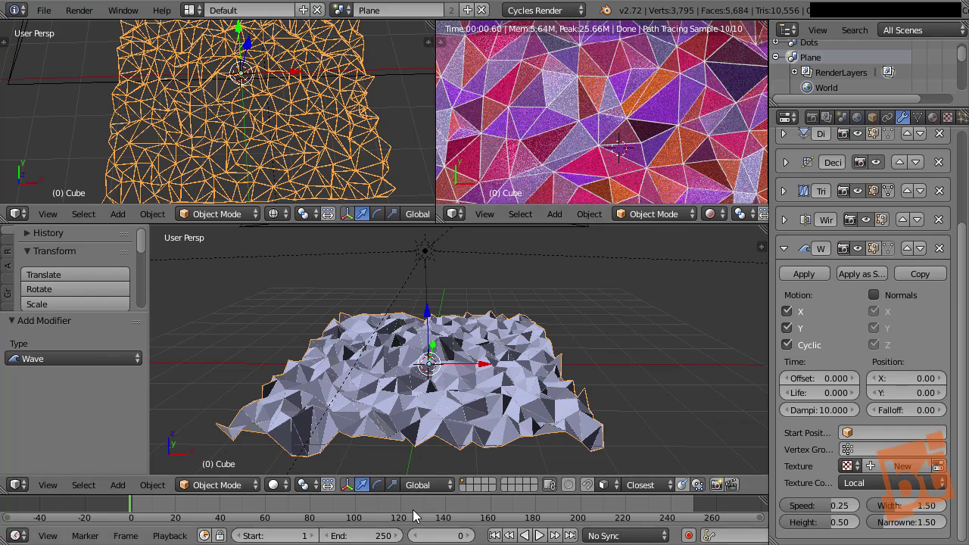
# - Compare the Wave modifier's effect on the mesh and the rendered triangle colours at different timeline frames, ending at frame 9
pyautogui.click(438, 511)
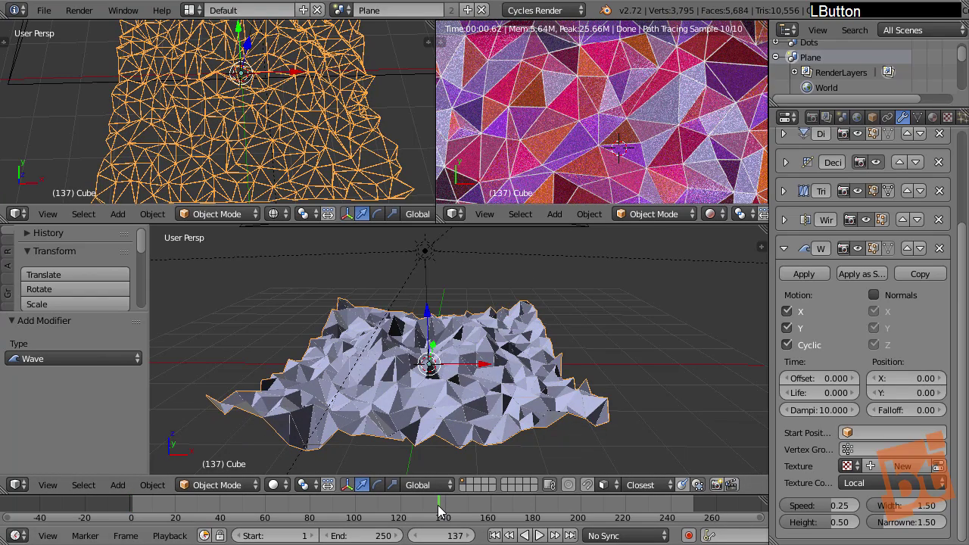
pyautogui.click(253, 512)
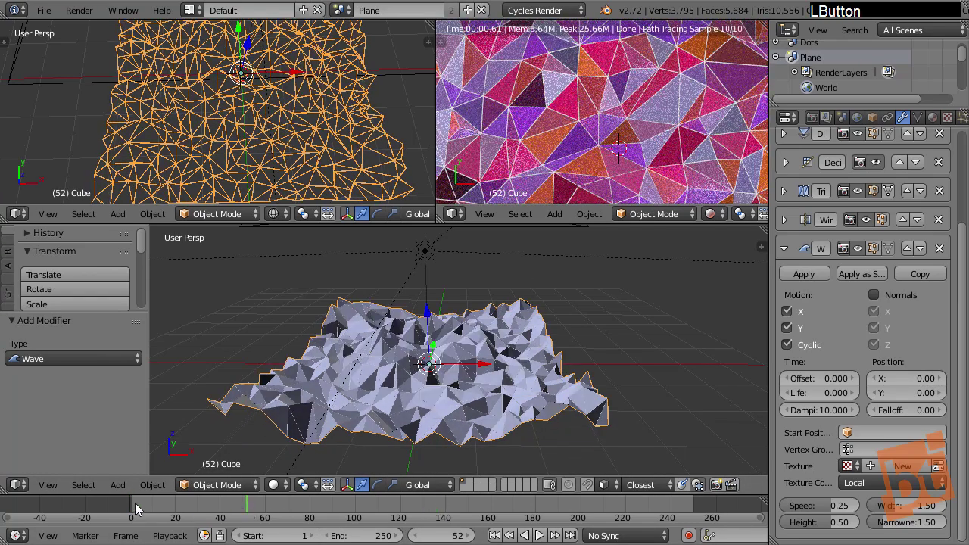
pyautogui.click(136, 509)
pyautogui.click(331, 507)
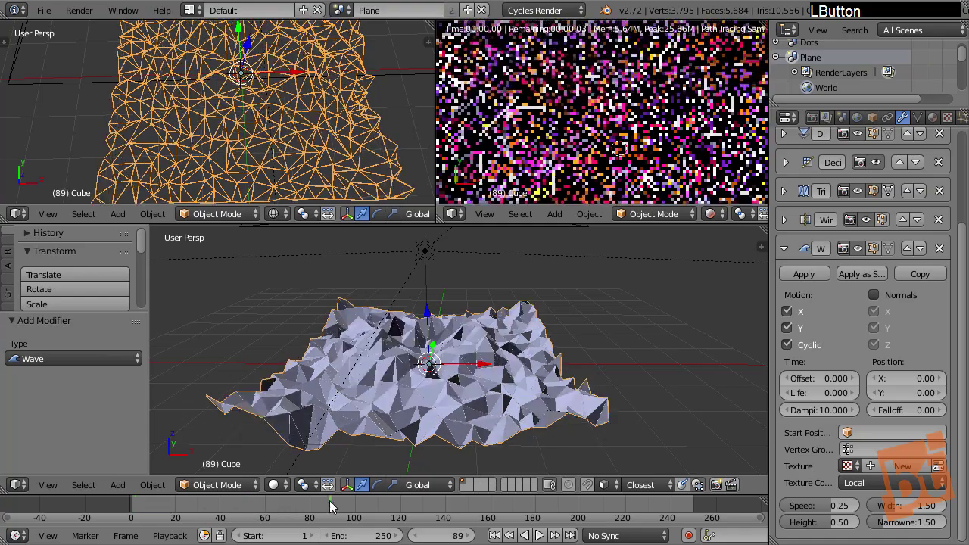
pyautogui.click(512, 505)
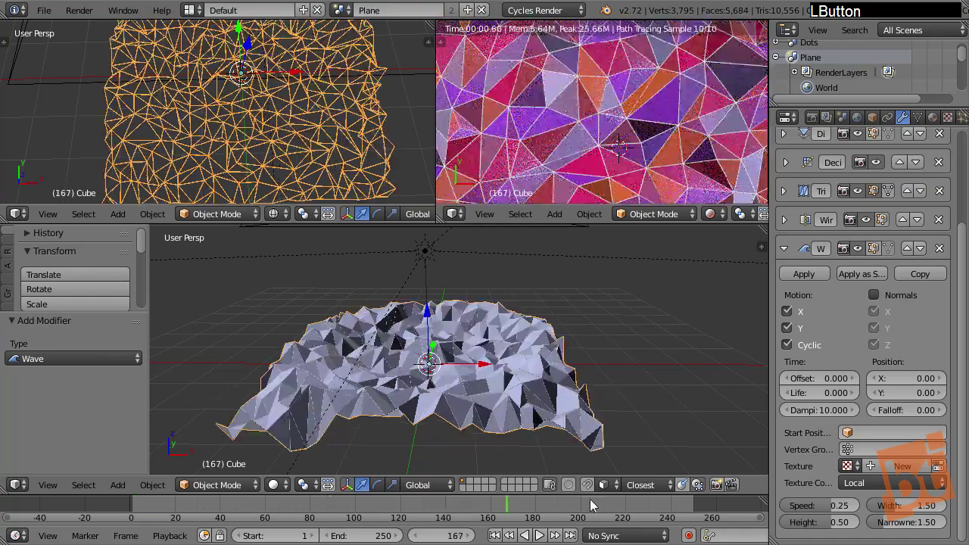
pyautogui.click(591, 506)
pyautogui.click(675, 507)
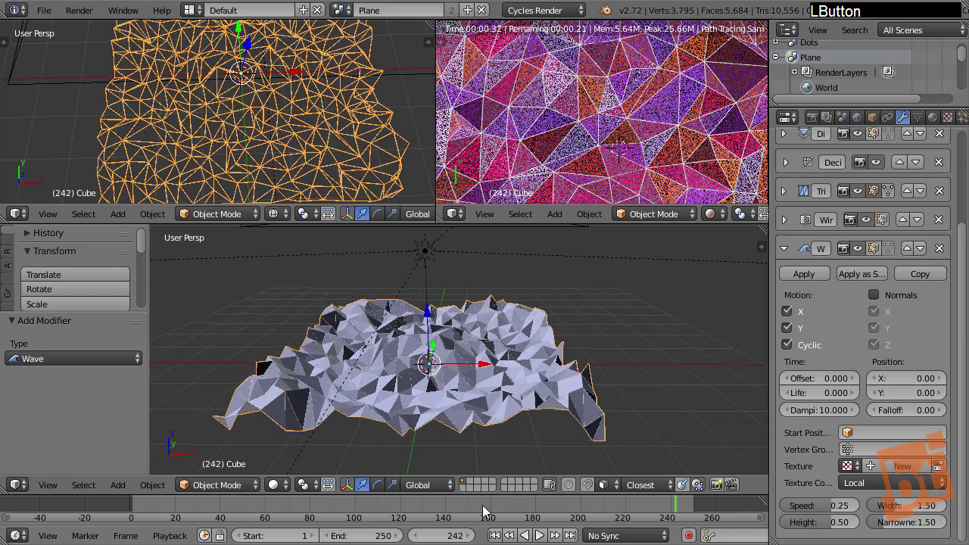
pyautogui.click(422, 509)
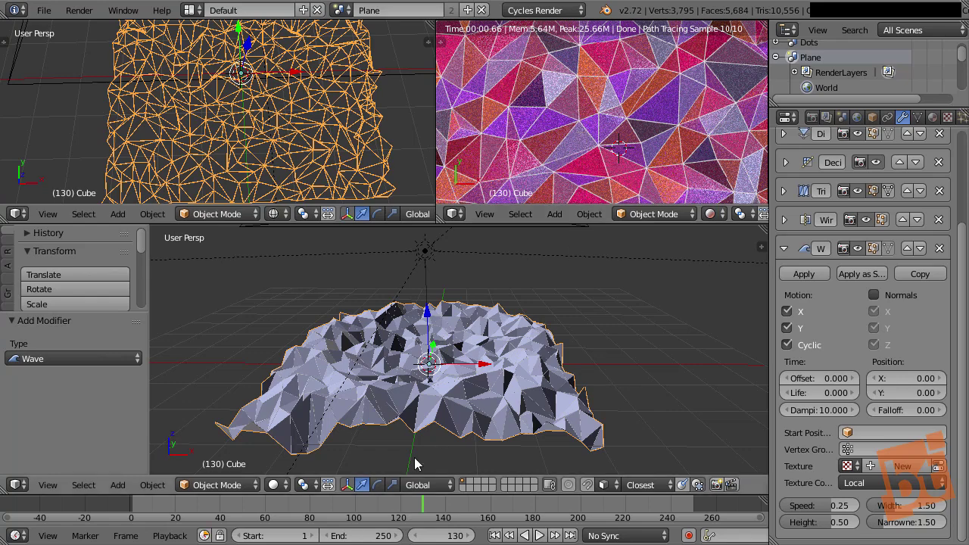
pyautogui.click(245, 507)
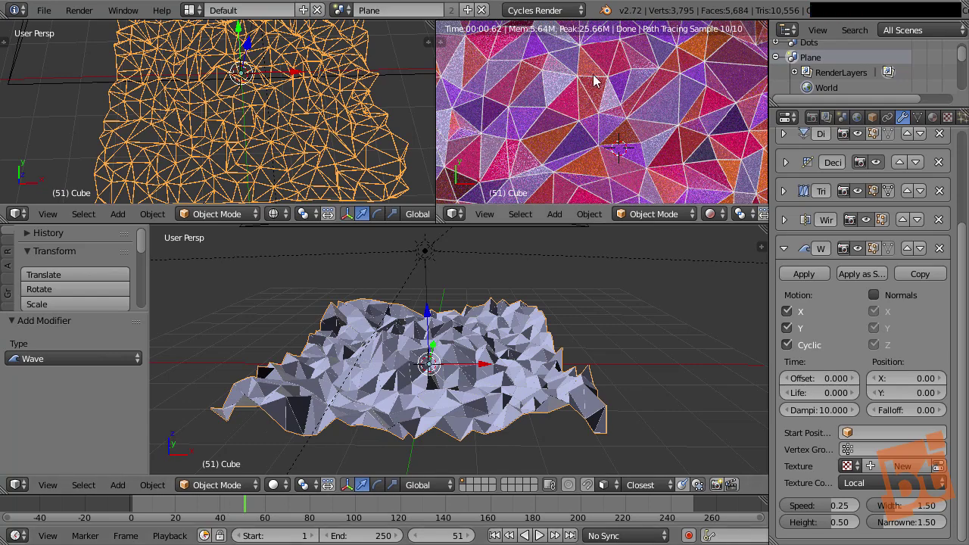
pyautogui.click(151, 512)
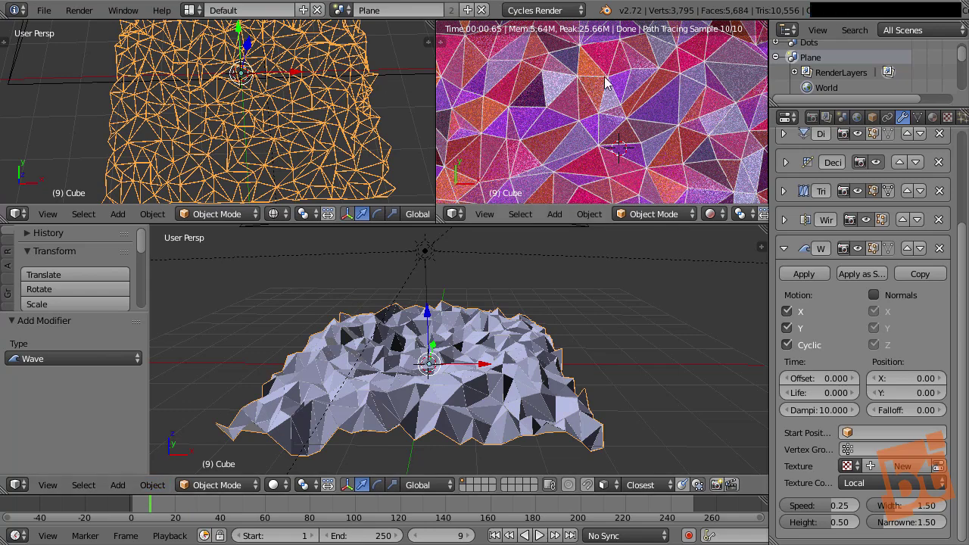
# - Draw a small grease pencil mark around a triangle in the render, zoom in and scrub the timeline to frame 254
pyautogui.press('d')
pyautogui.moveTo(596, 42)
pyautogui.mouseDown()
pyautogui.moveTo(571, 41)
pyautogui.moveTo(602, 42)
pyautogui.mouseUp()
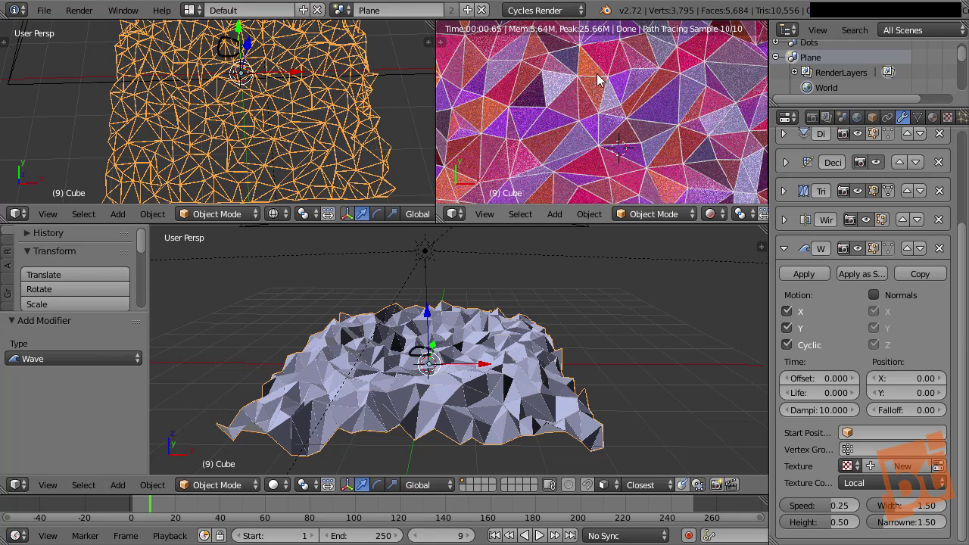
pyautogui.moveTo(587, 71); pyautogui.dragTo(588, 159, button='middle')
pyautogui.moveTo(173, 509); pyautogui.dragTo(700, 513)
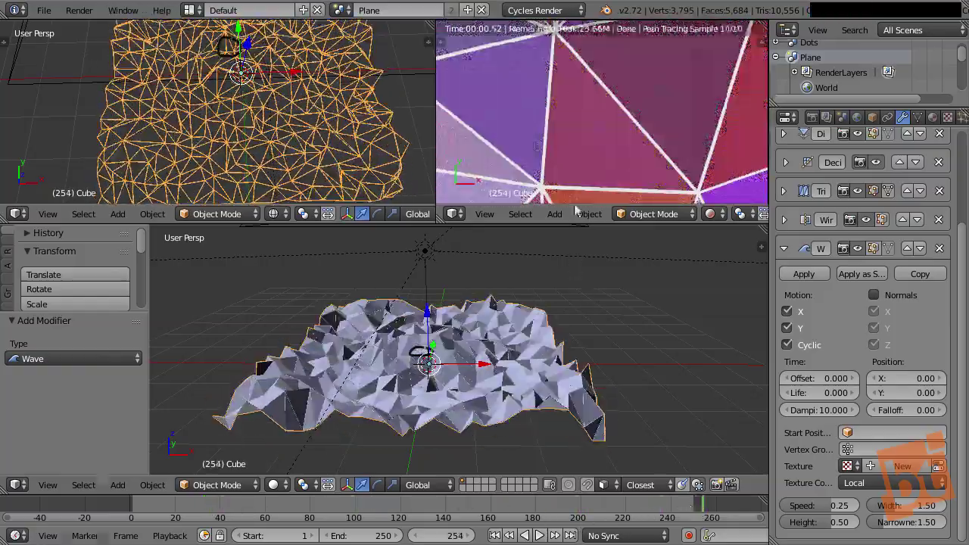
# - Compare the rendered triangle colours at several timeline frames, including 191 and 61, ending at frame 21
pyautogui.click(560, 500)
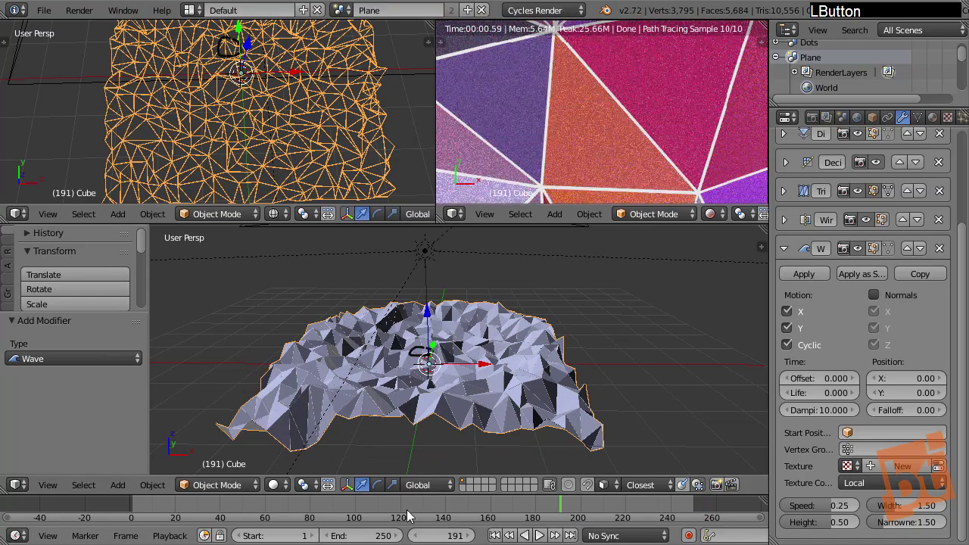
pyautogui.click(402, 511)
pyautogui.click(268, 514)
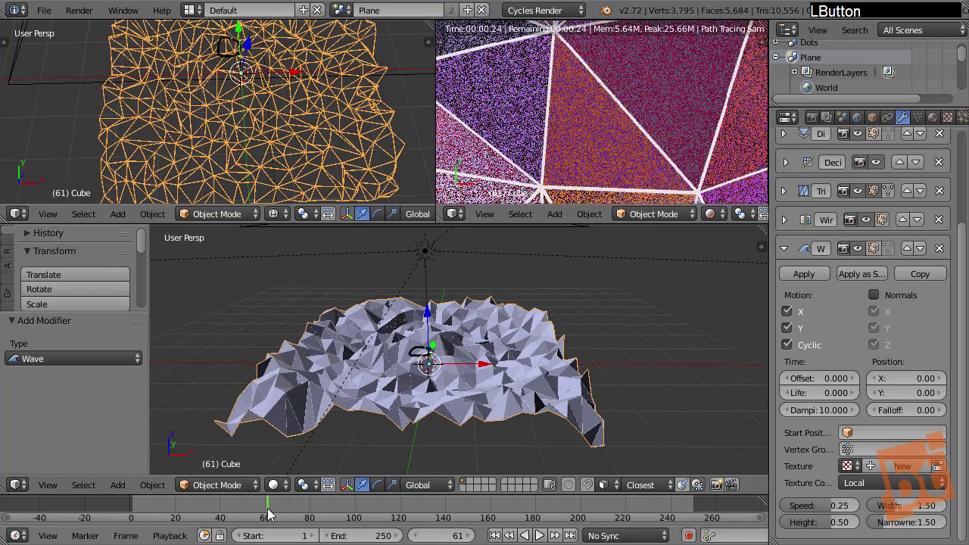
pyautogui.click(178, 514)
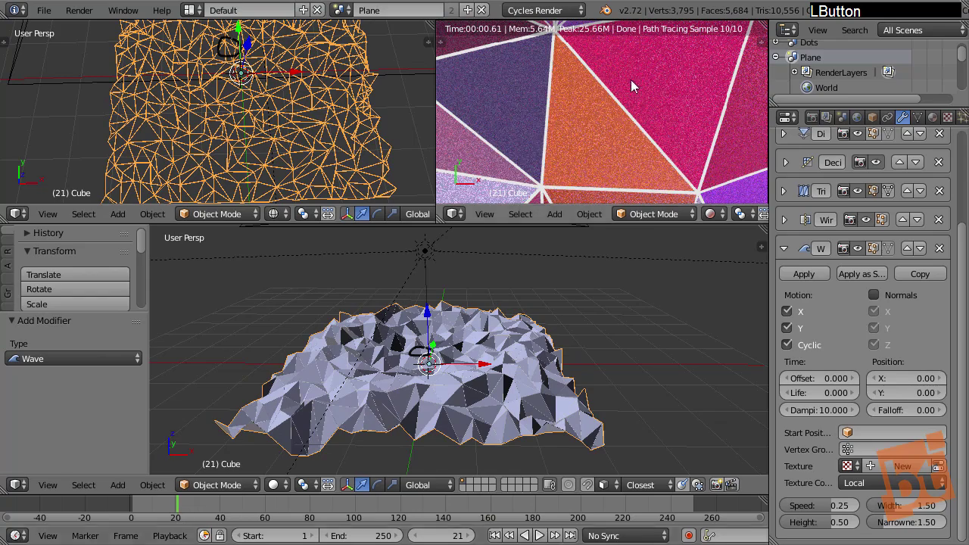
# - Erase the grease pencil mark and check a wider area of the triangle pattern in the render
pyautogui.moveTo(428, 361)
pyautogui.mouseDown(button='right')
pyautogui.moveTo(423, 345)
pyautogui.moveTo(473, 339)
pyautogui.mouseUp(button='right')
pyautogui.scroll(-7, 554, 135)
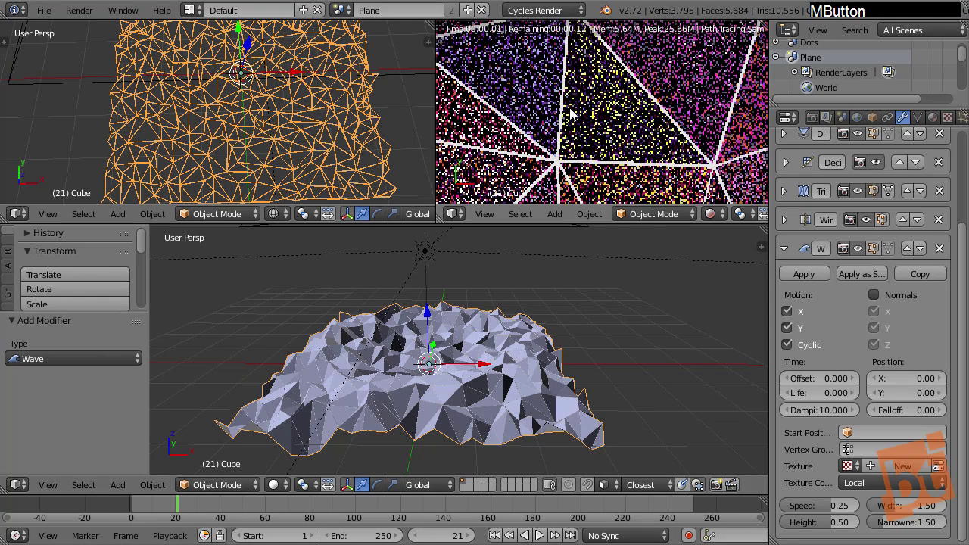
pyautogui.moveTo(479, 333)
pyautogui.keyDown('shift'); pyautogui.mouseDown(button='middle')
pyautogui.moveTo(484, 363)
pyautogui.moveTo(480, 345)
pyautogui.mouseUp(button='middle'); pyautogui.keyUp('shift')
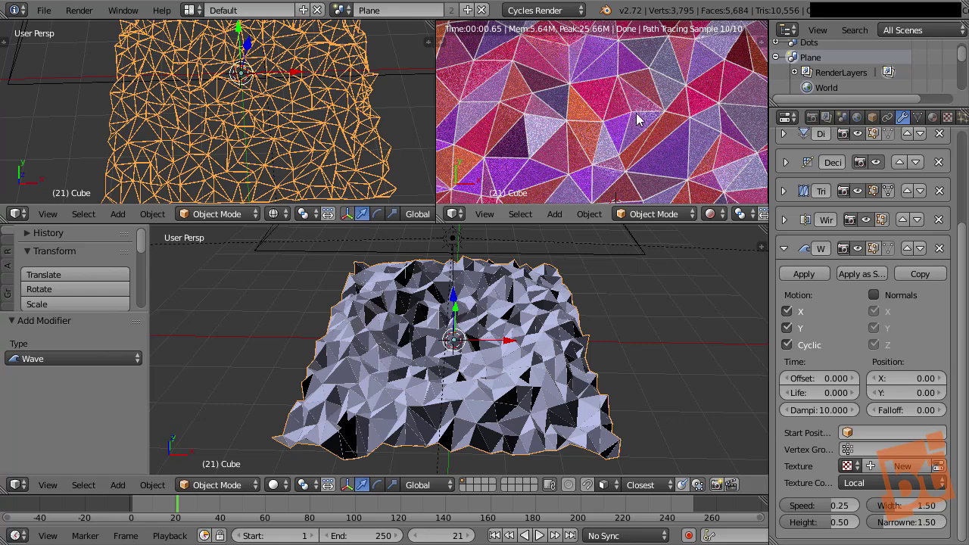
pyautogui.moveTo(638, 124); pyautogui.dragTo(622, 129, button='middle')
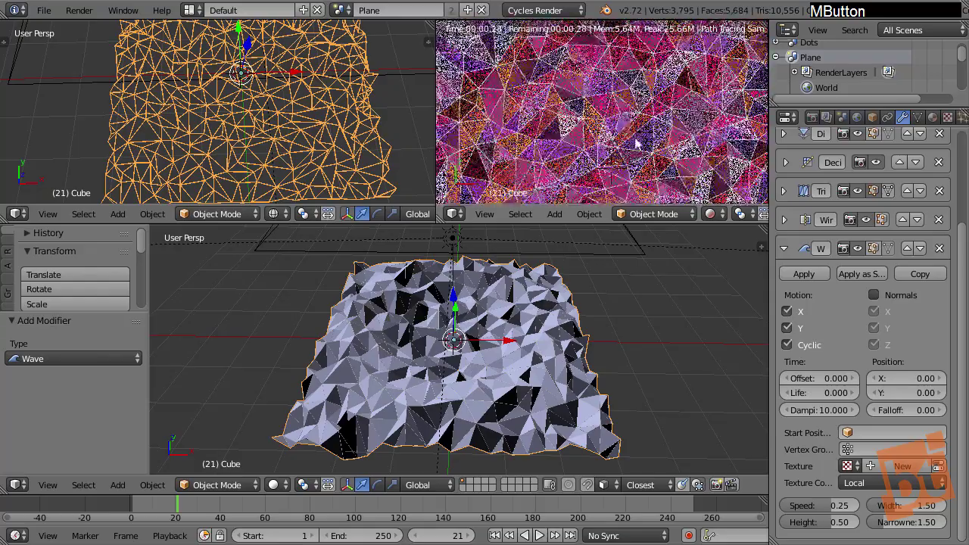
# - Set the Cube's Decimate modifier ratio to 0.3
pyautogui.click(785, 162)
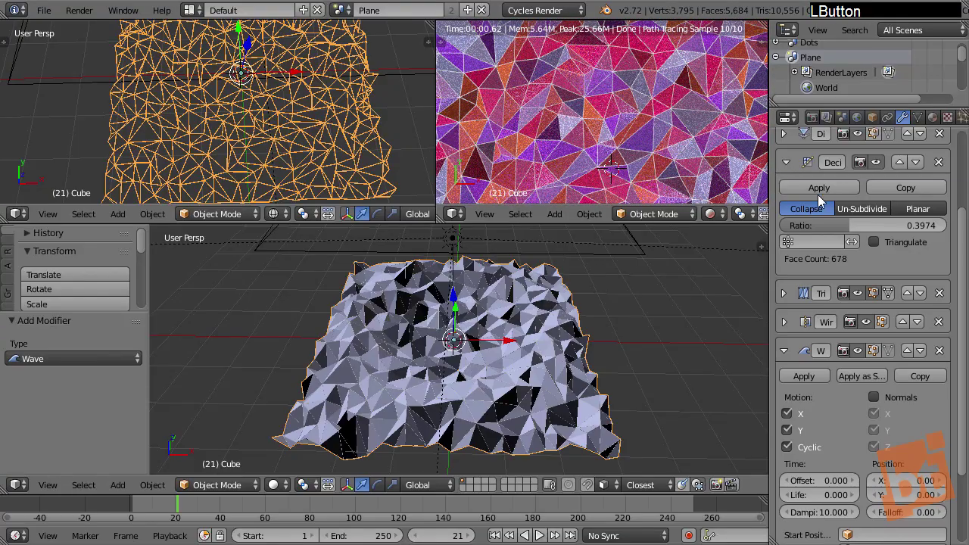
pyautogui.moveTo(855, 224); pyautogui.dragTo(968, 239)
pyautogui.moveTo(29, 241); pyautogui.dragTo(839, 220)
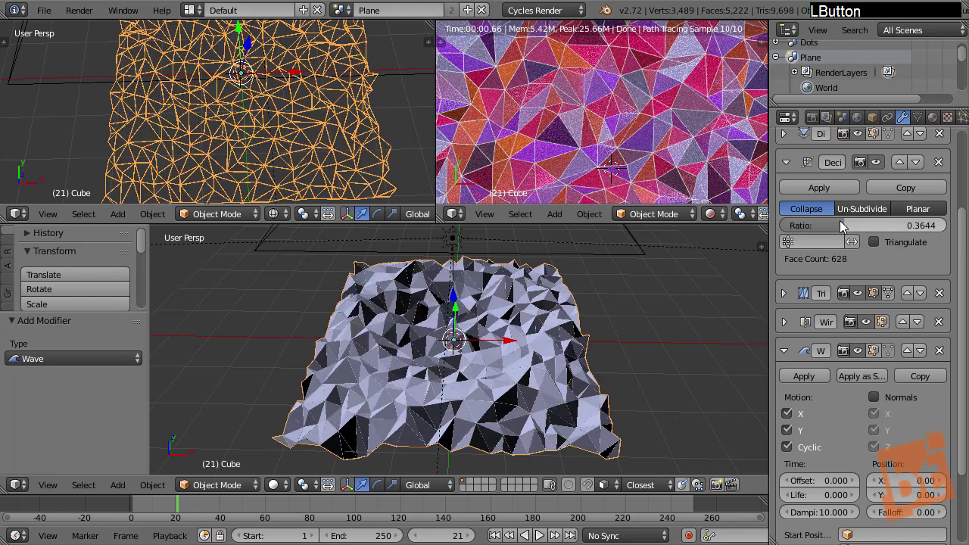
pyautogui.click(865, 227)
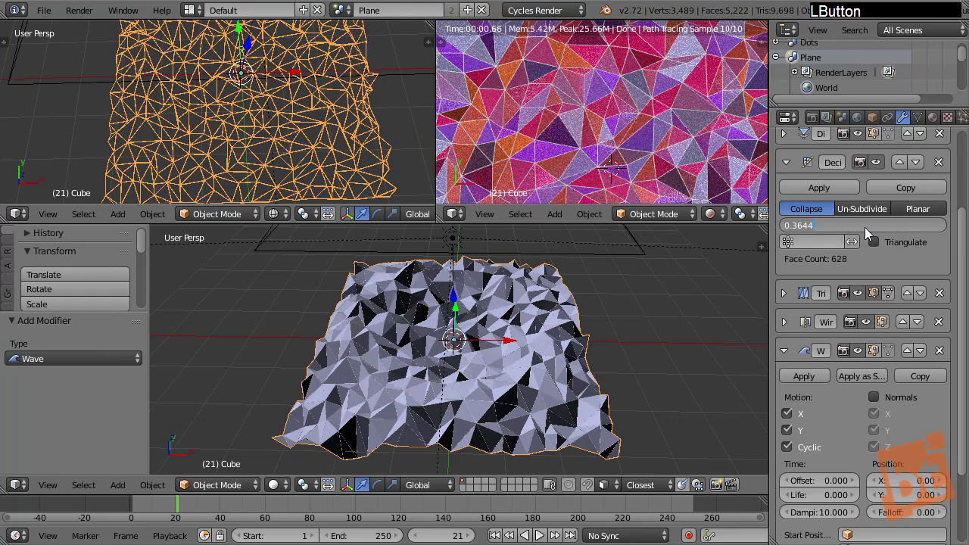
pyautogui.write('0.3')
pyautogui.press('Return')
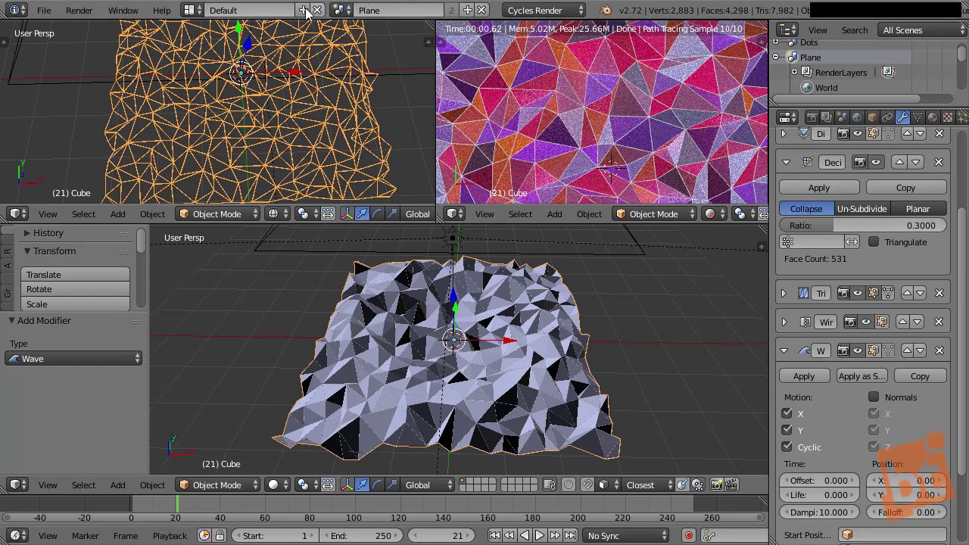
# - In the Dots scene, set the Decimate modifier ratio of Cube.001 to 0.3 and deselect everything
pyautogui.click(342, 10)
pyautogui.click(366, 31)
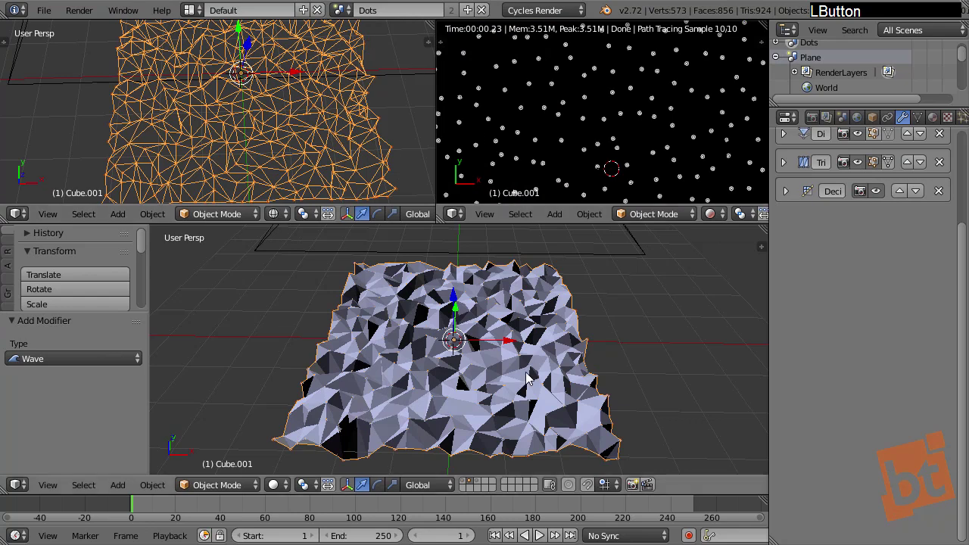
pyautogui.scroll(2, 795, 198)
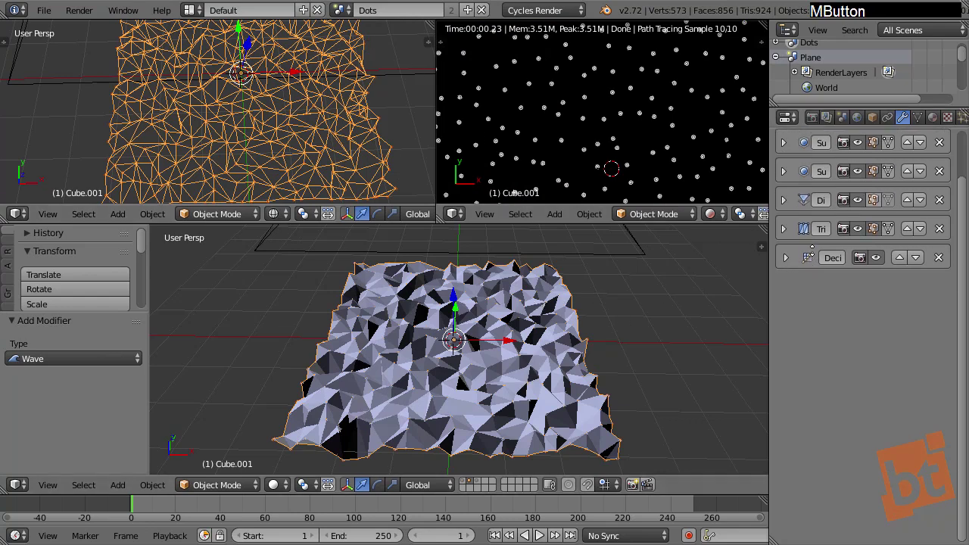
pyautogui.click(780, 258)
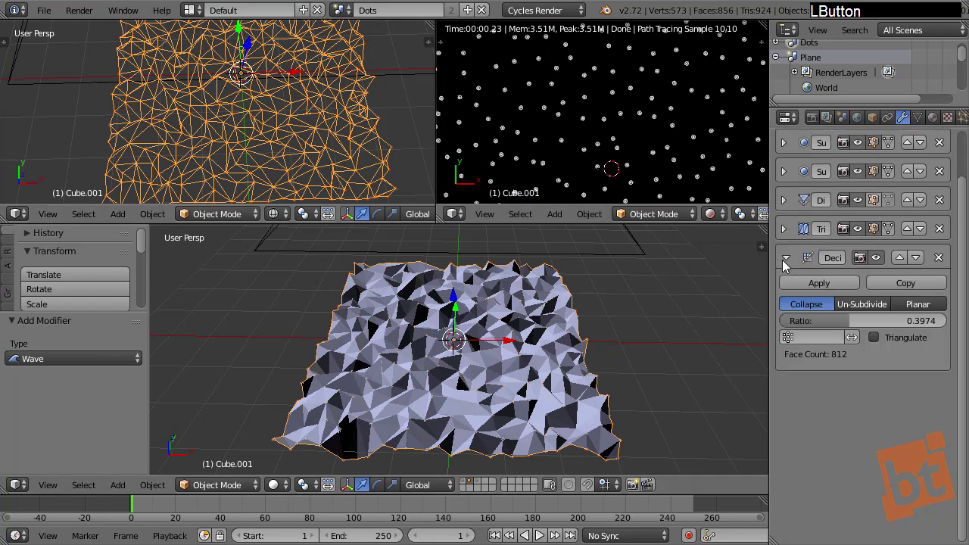
pyautogui.click(863, 324)
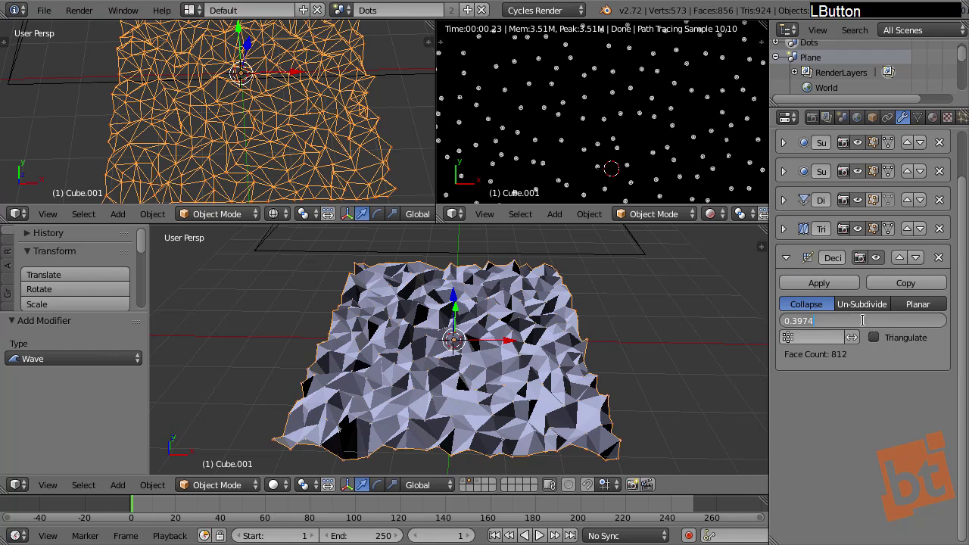
pyautogui.write('0.3')
pyautogui.press('Return')
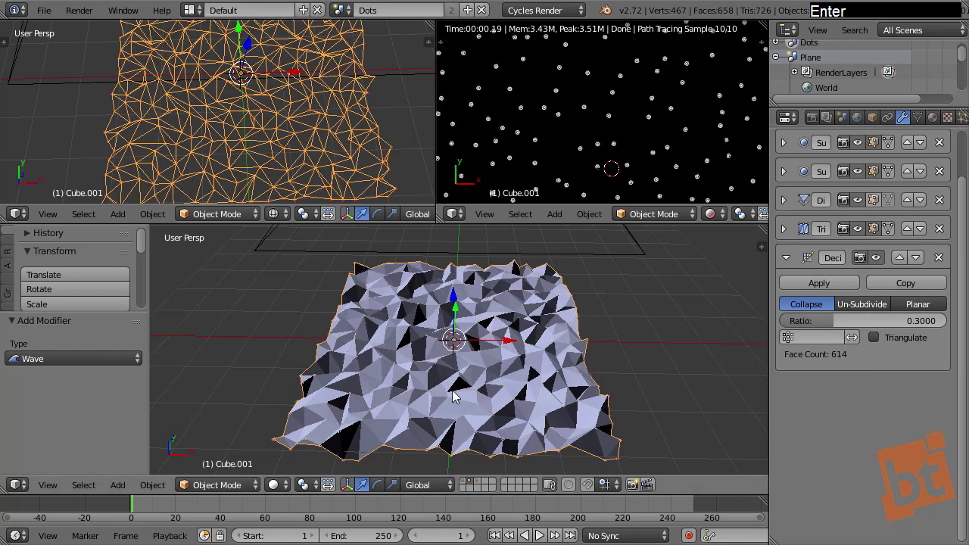
pyautogui.press('a')
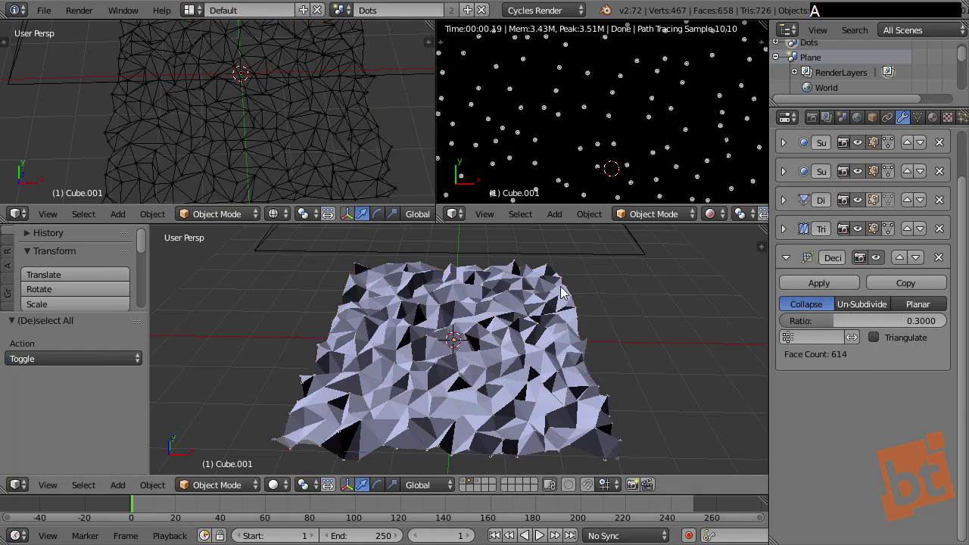
# - Switch back to the Plane scene and check the full width of the triangulated surface in the render
pyautogui.click(343, 11)
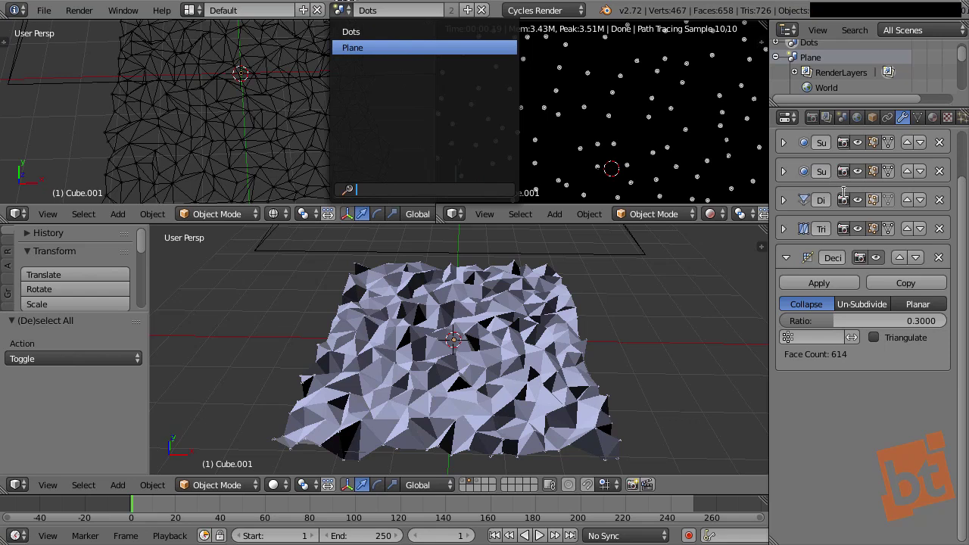
pyautogui.click(374, 47)
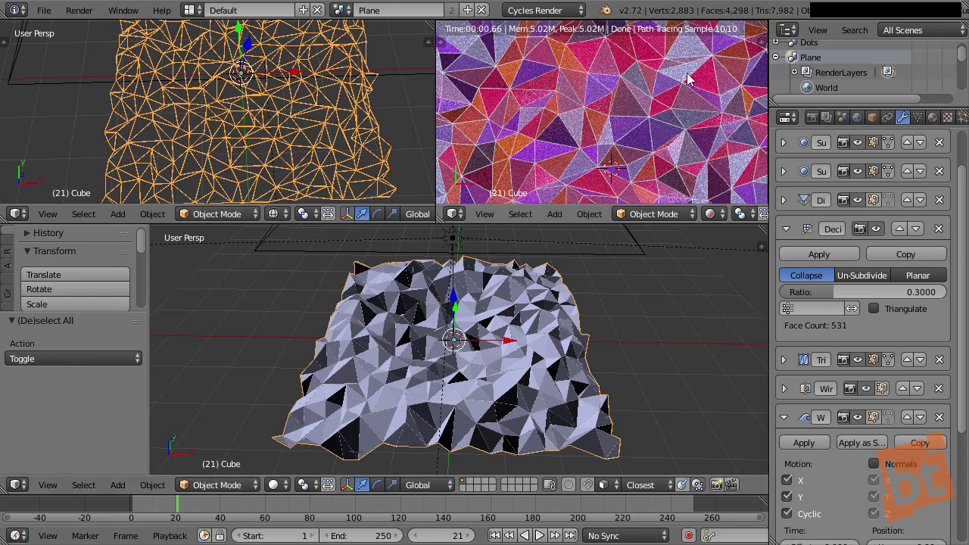
pyautogui.rightClick(589, 102)
pyautogui.moveTo(629, 151); pyautogui.dragTo(655, 127, button='middle')
pyautogui.scroll(-3, 630, 124)
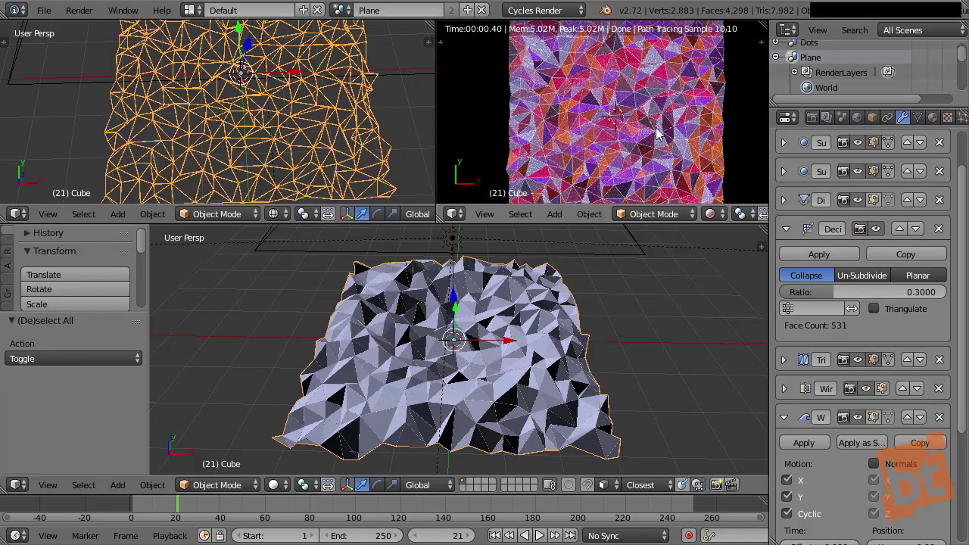